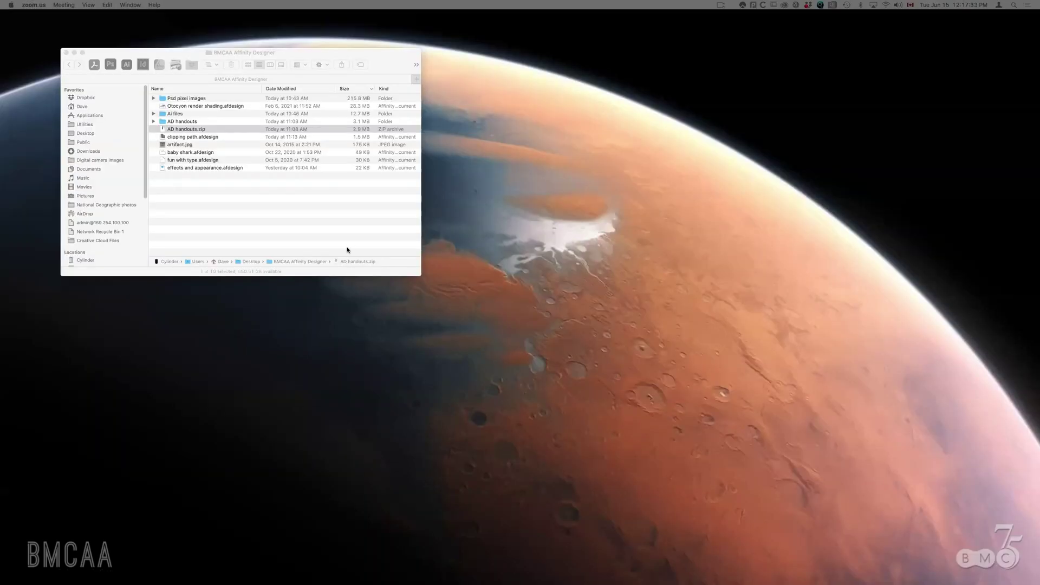
- Switch to Affinity Designer and open the setup for a new document
left_click(337, 227)
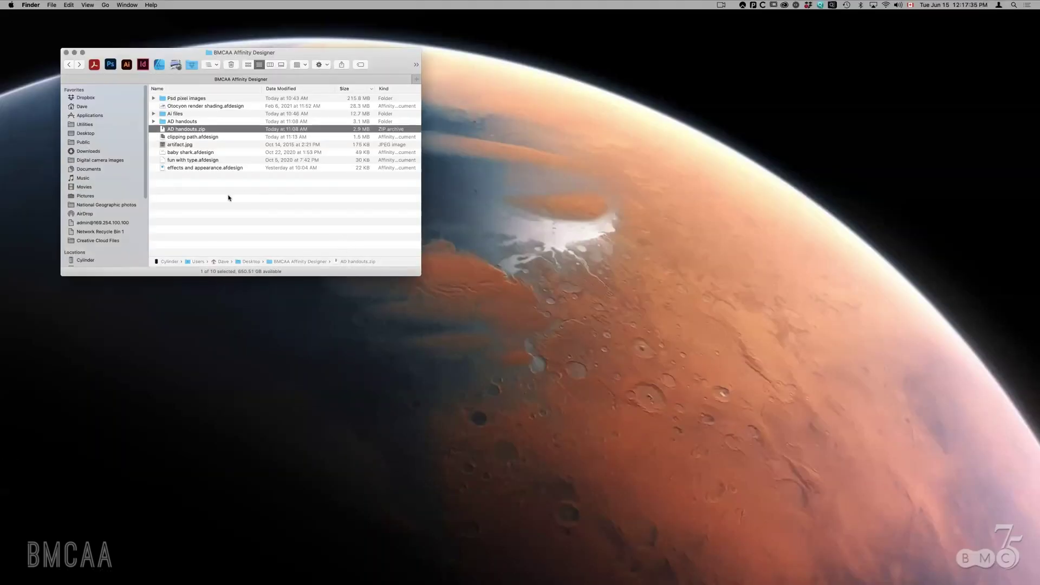
left_click(157, 66)
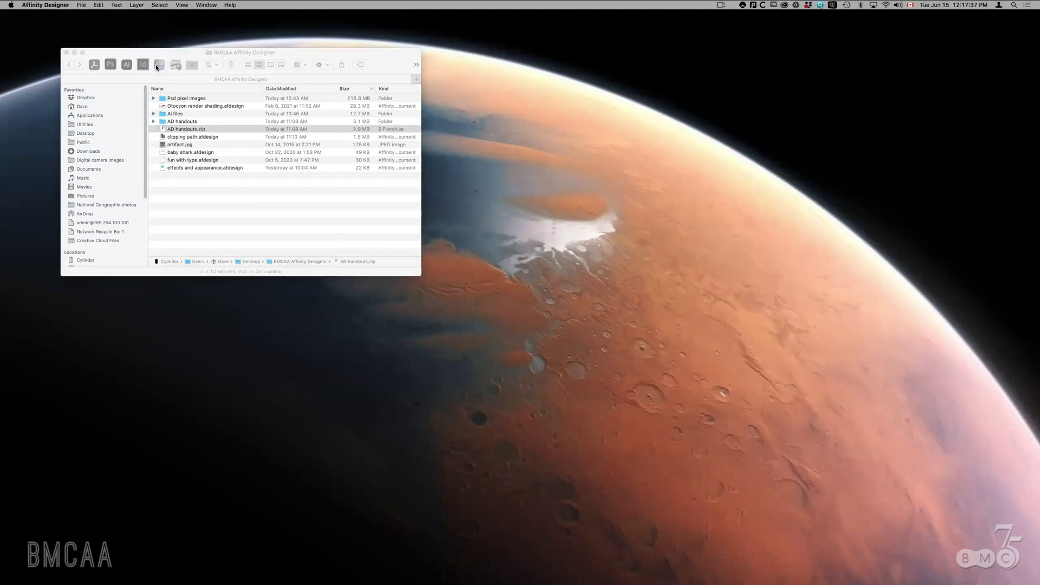
left_click(81, 5)
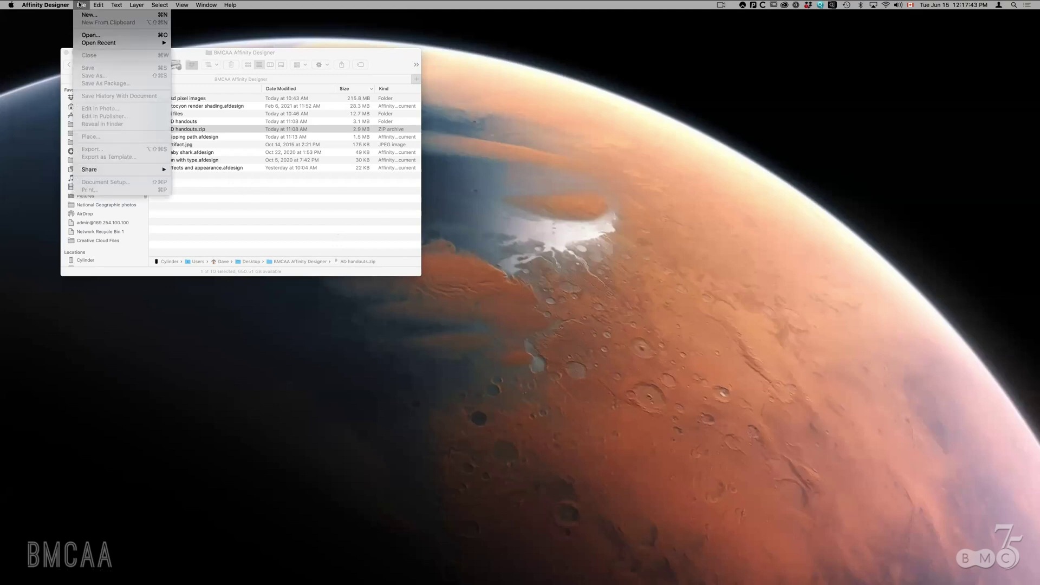
left_click(81, 14)
left_click_drag(355, 30, 410, 45)
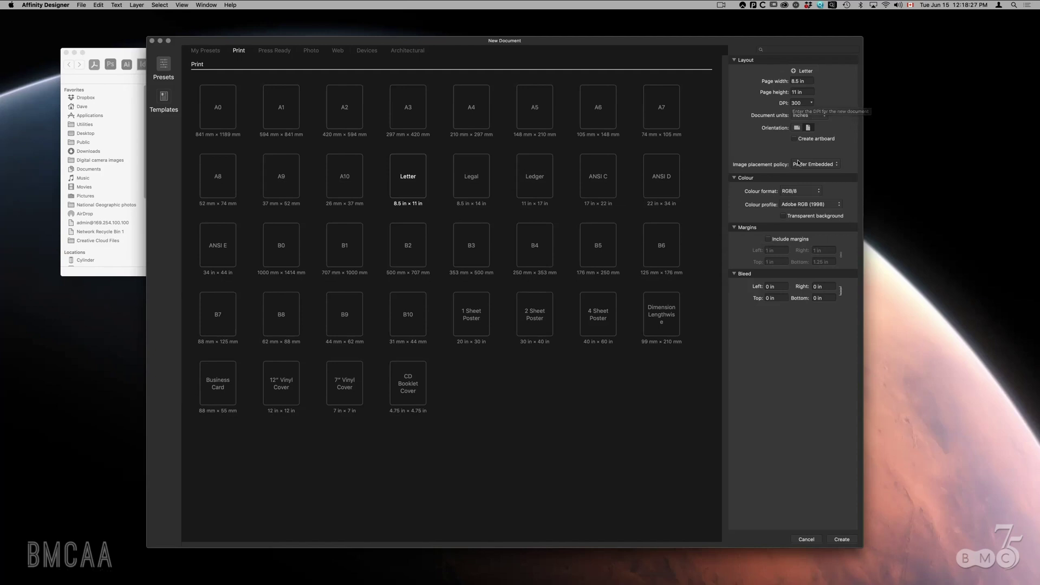
- Review the available colour formats and the Photo and Devices page presets for the new document
left_click(811, 193)
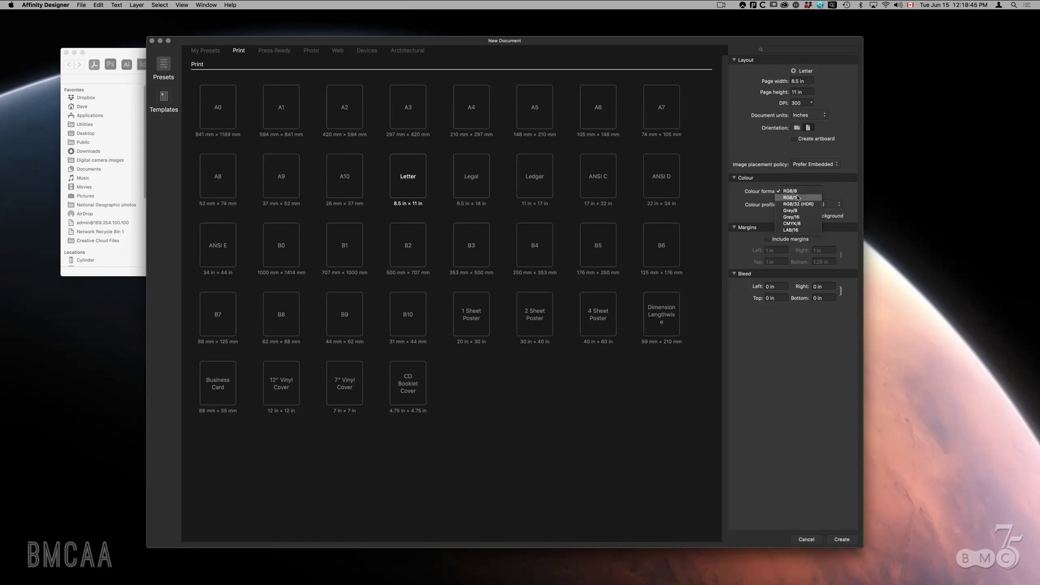
left_click(776, 350)
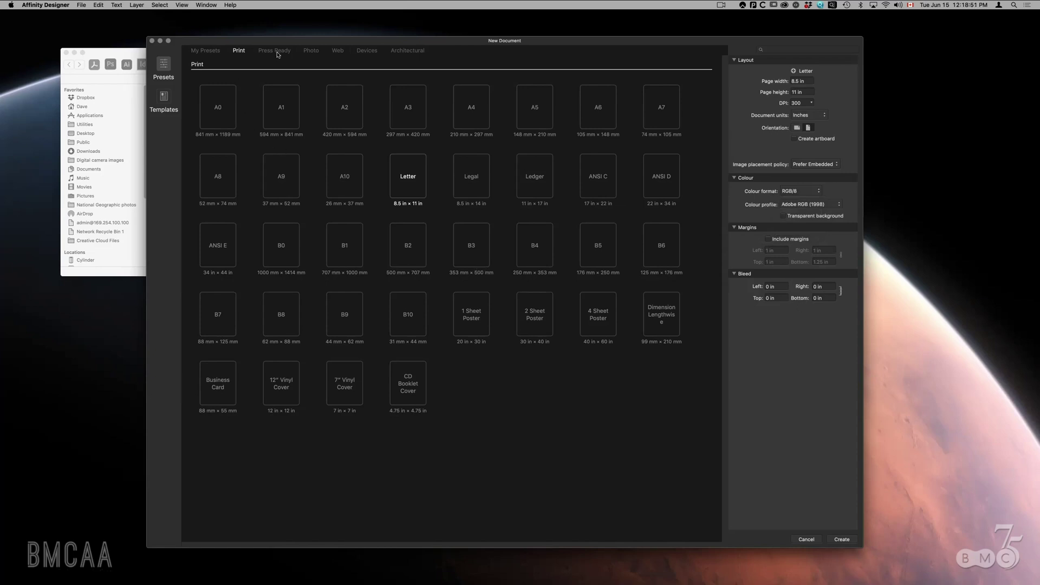
left_click(312, 54)
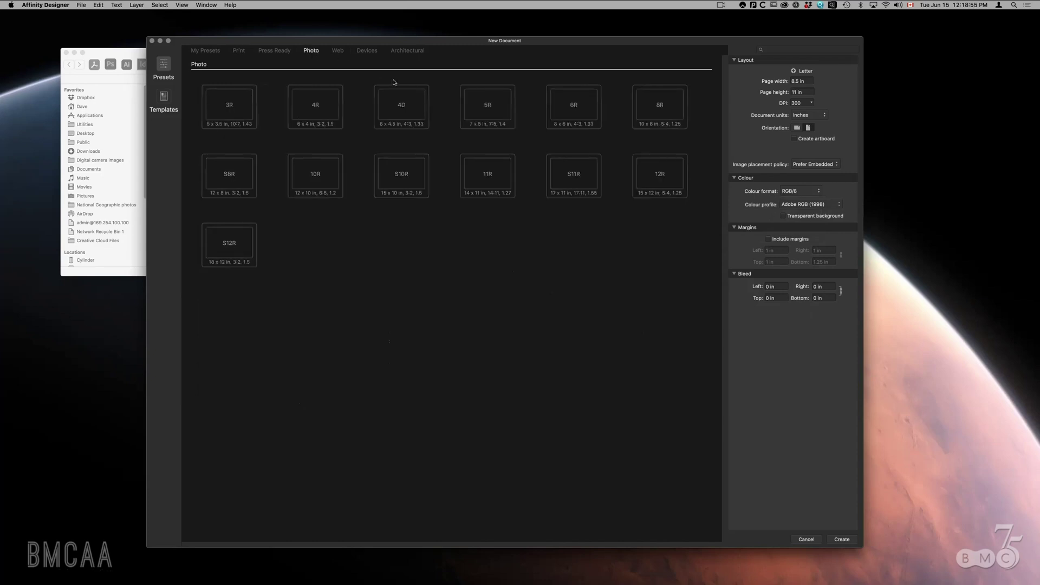
left_click(367, 52)
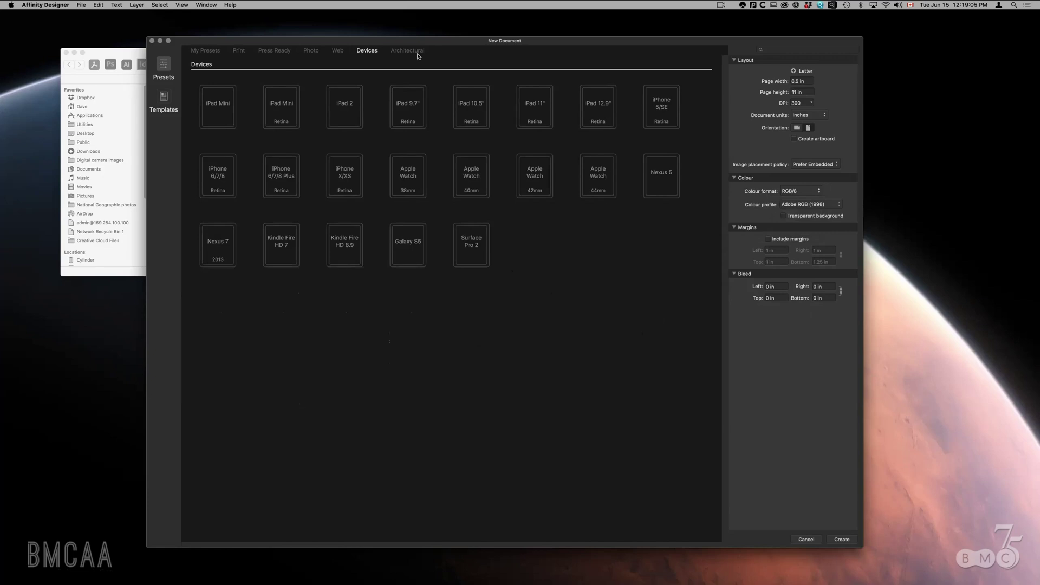
- Create a new document from the Print preset Letter, 8.5 in × 11 in
left_click(241, 54)
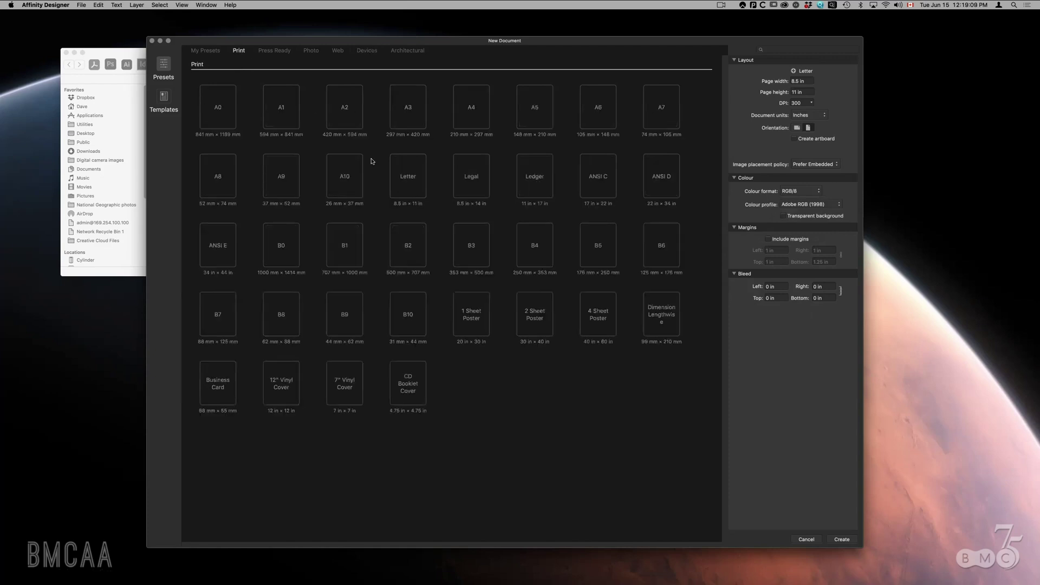
left_click(404, 193)
left_click(842, 540)
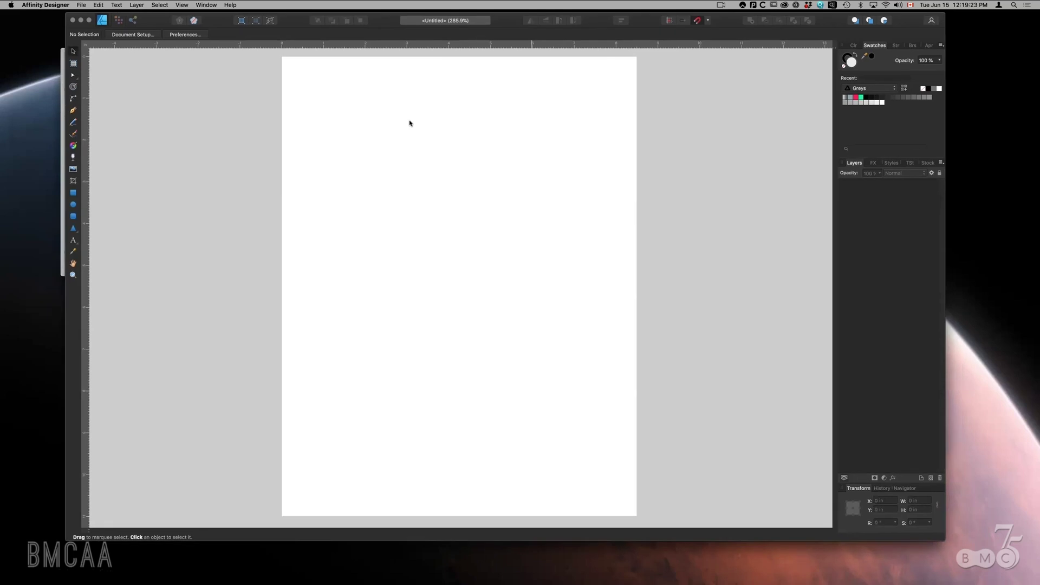
- Show the left studio so the Assets collection sits beside the page
left_click(202, 6)
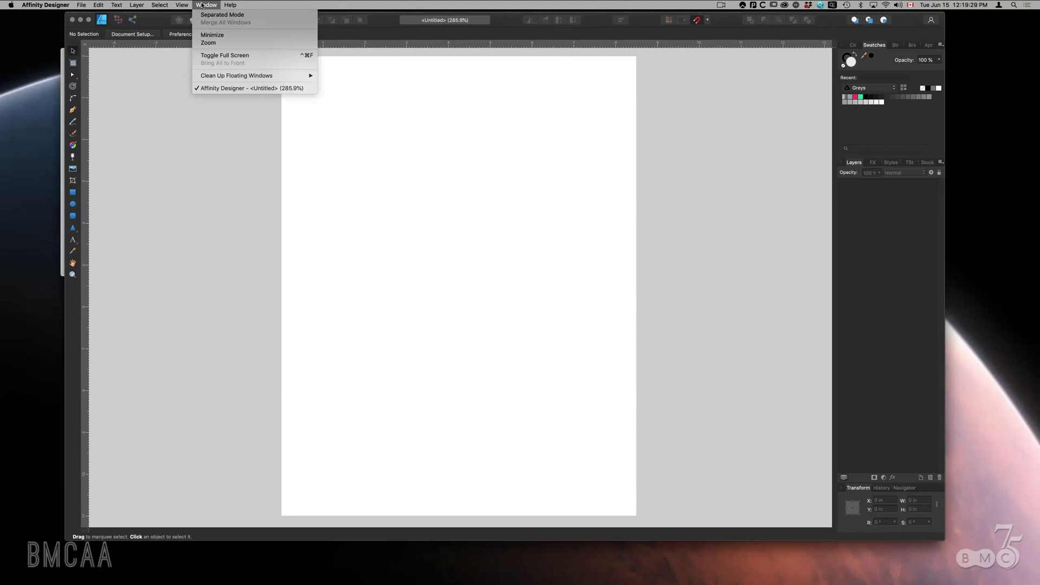
mouse_move(184, 5)
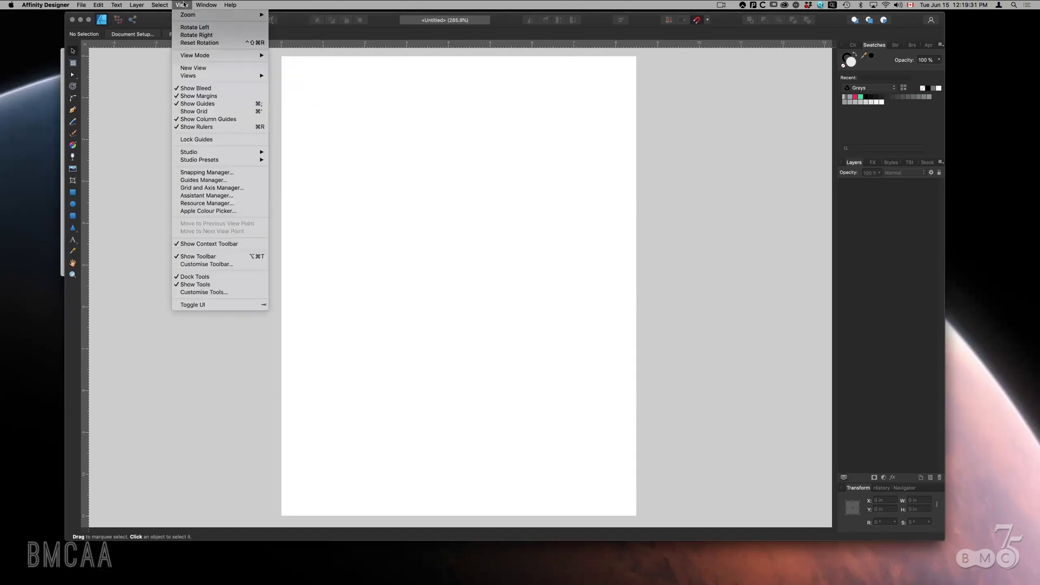
mouse_move(203, 152)
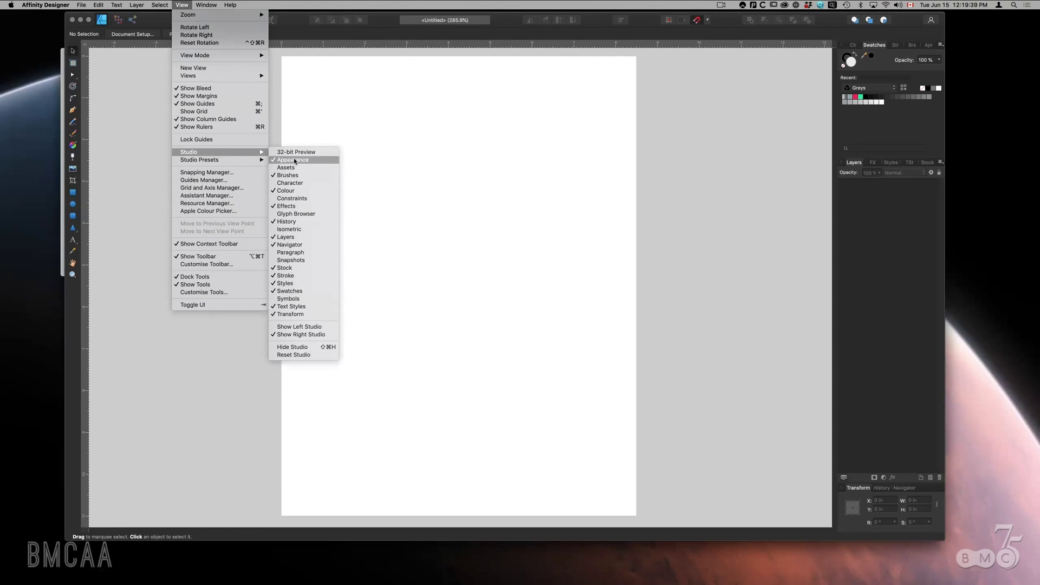
left_click(317, 327)
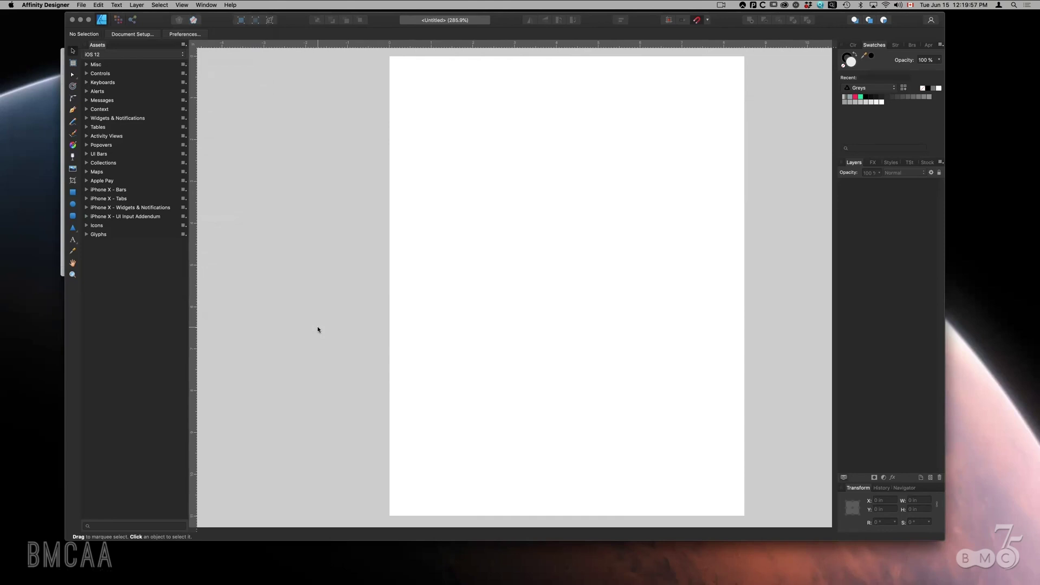
- Place the Flag and Touch ID icons from the iOS 12 Misc assets on the upper half of the page
left_click(86, 65)
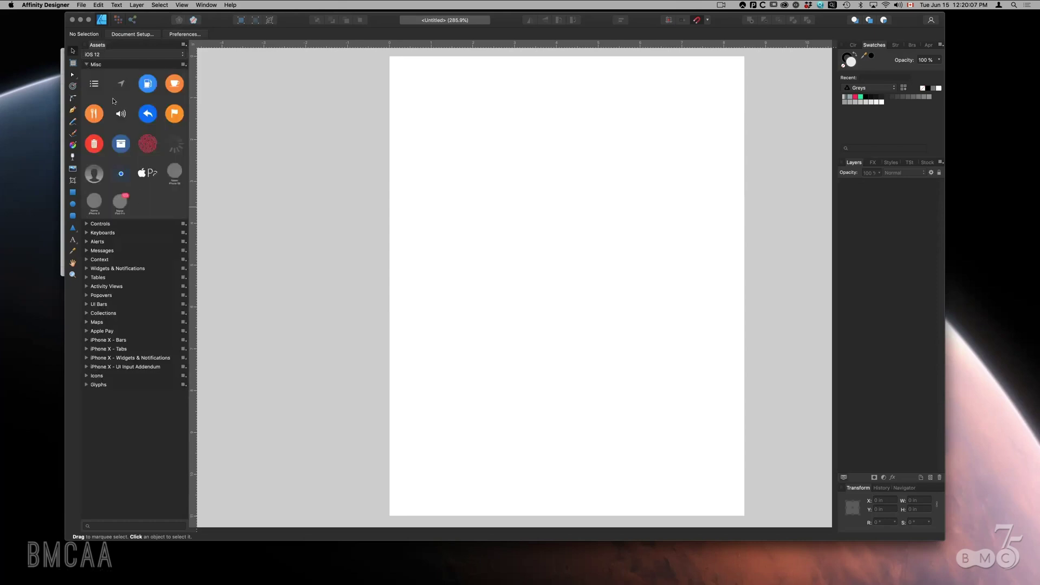
left_click(86, 224)
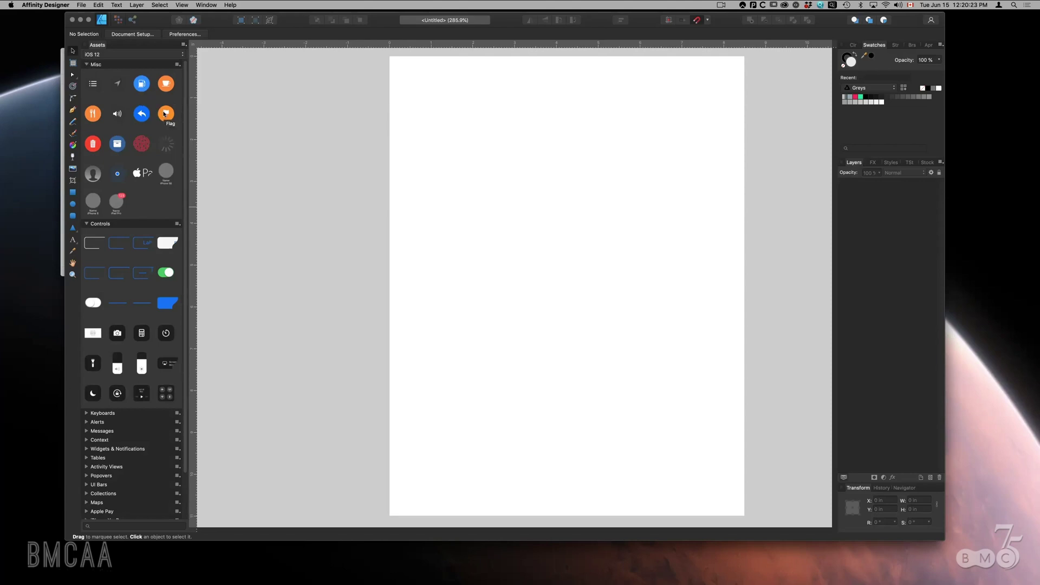
left_click_drag(167, 117, 502, 204)
left_click_drag(141, 151, 489, 268)
left_click(210, 228)
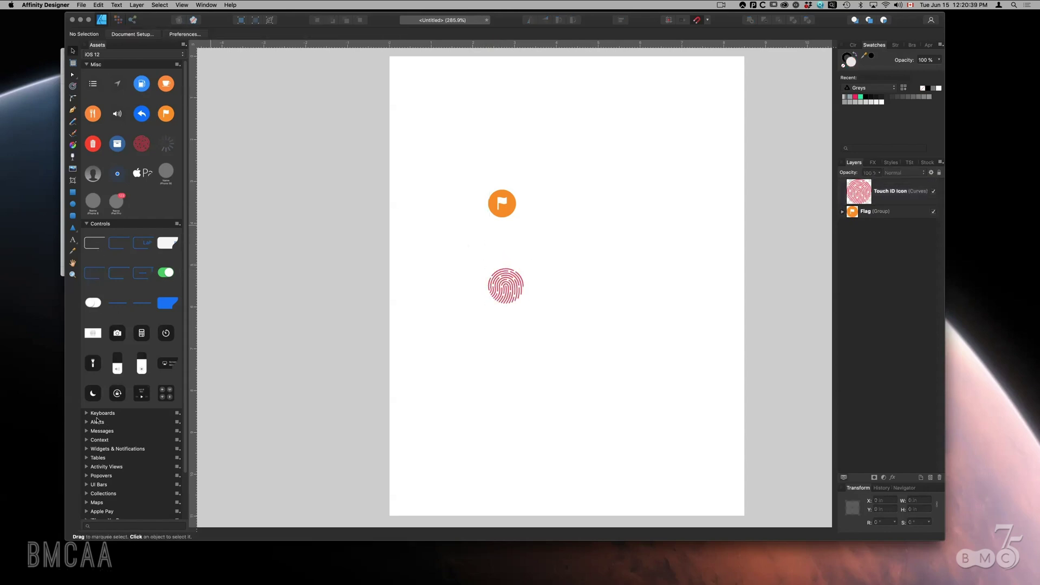
- Place the first Context asset, the Select / Select All / Paste bar, above the flag icon and deselect it
left_click(86, 64)
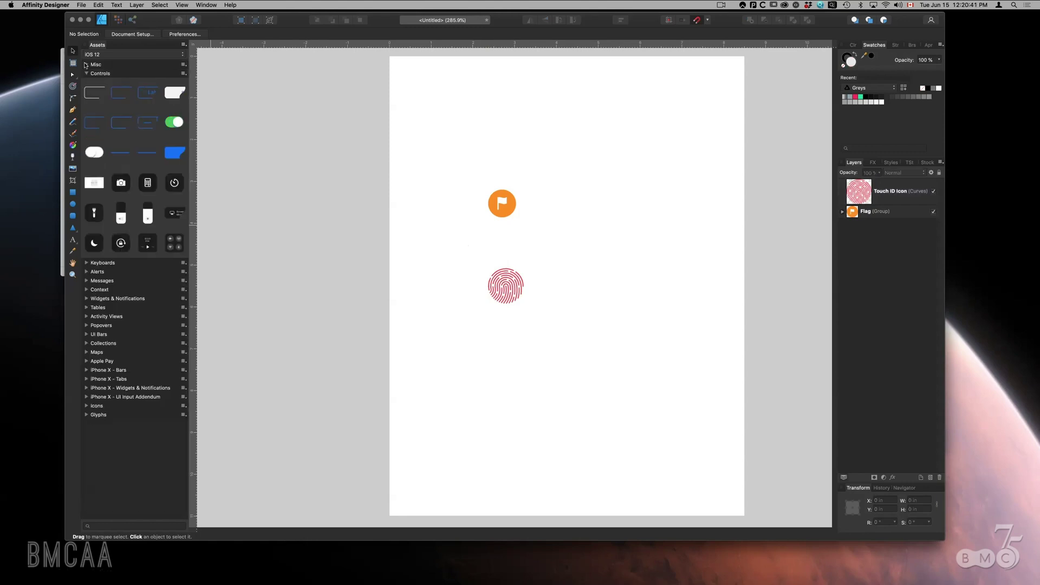
left_click(86, 308)
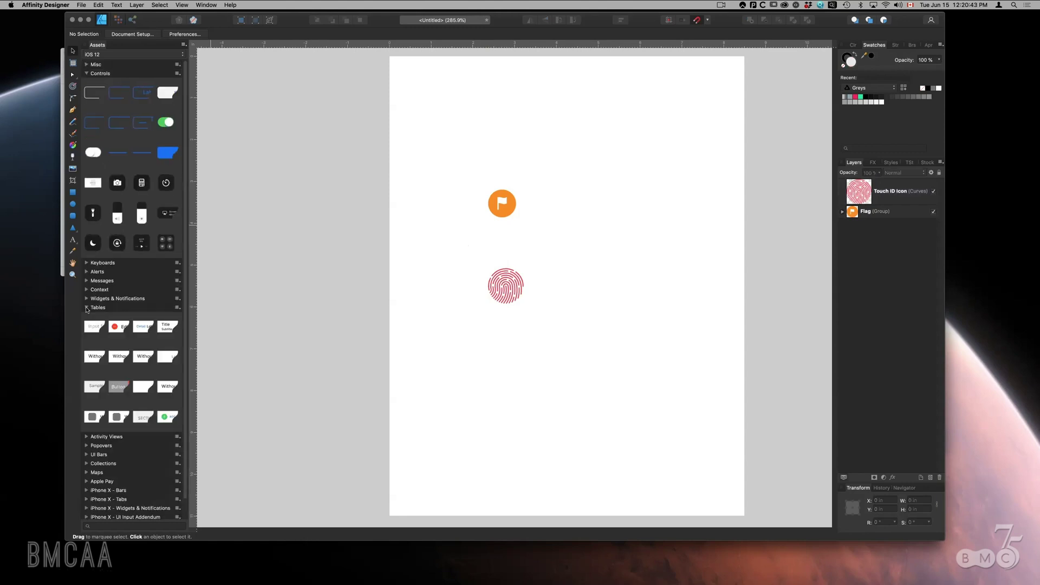
left_click(87, 289)
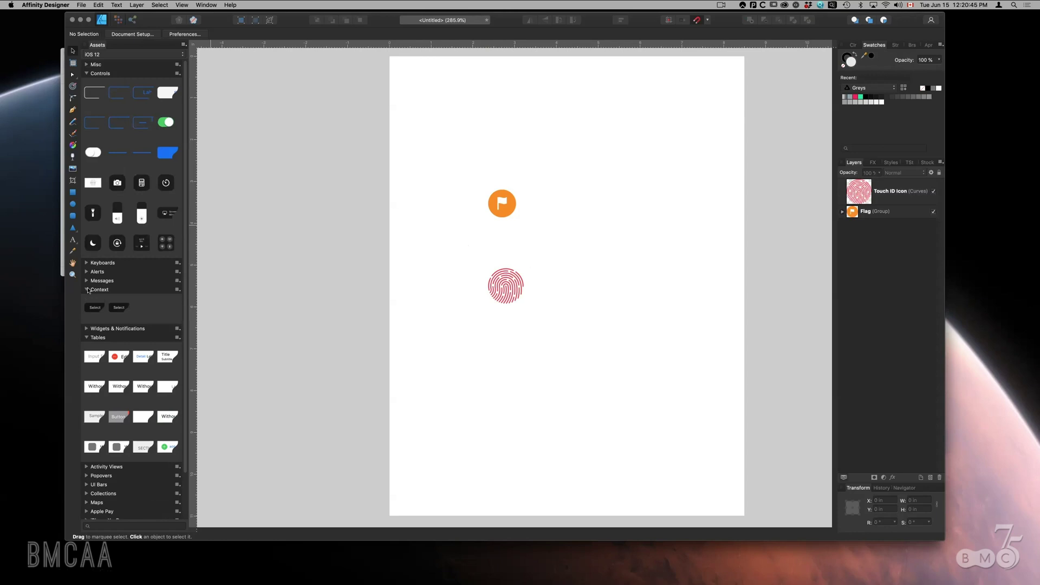
left_click_drag(96, 308, 525, 142)
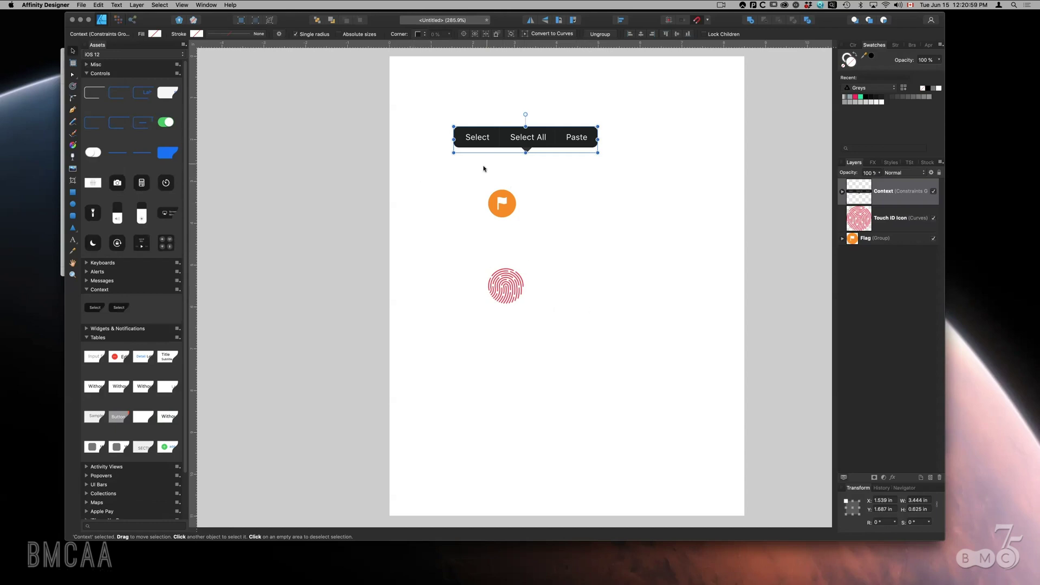
left_click(449, 186)
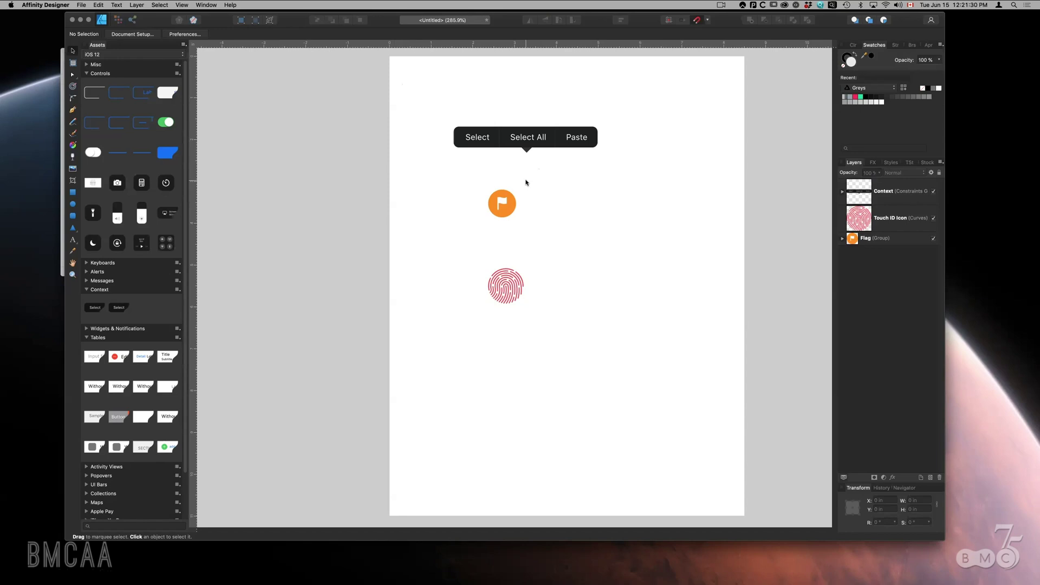
- Compare the placed assets in outline view and normal vector view, including at a closer magnification
key("super+y")
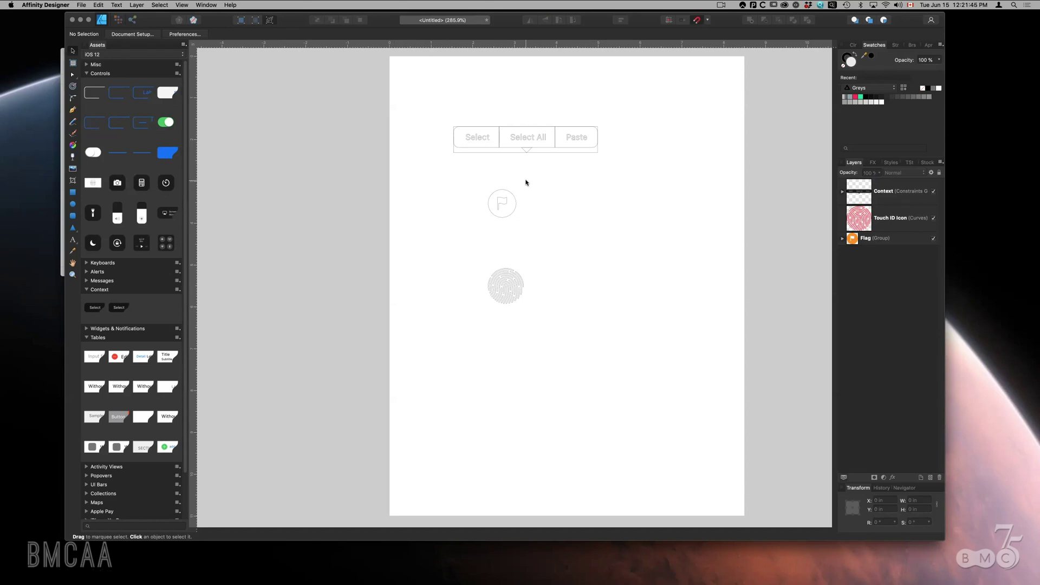
key("super+y")
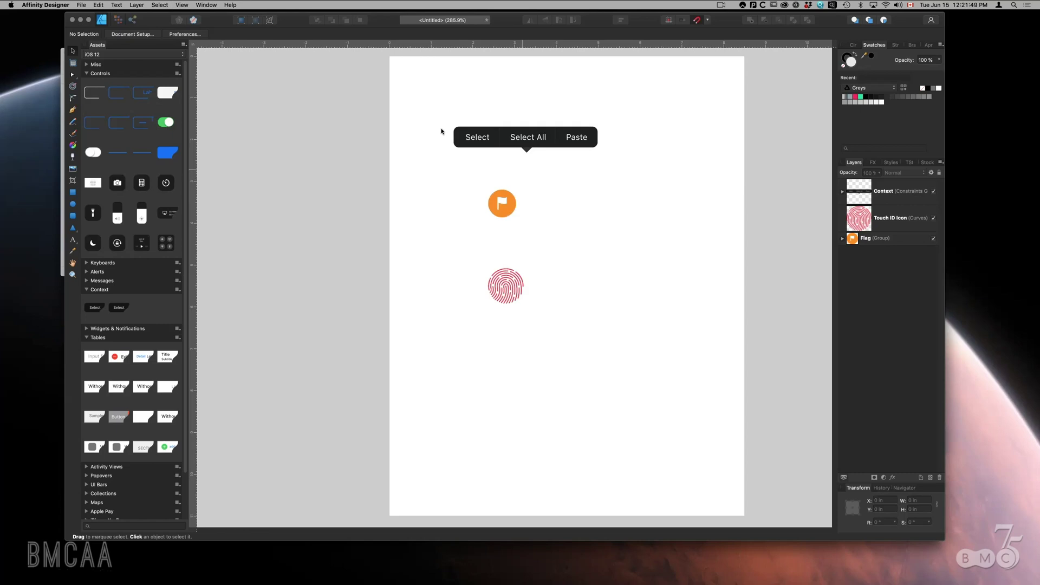
key("z")
left_click_drag(504, 156, 674, 350)
key("v")
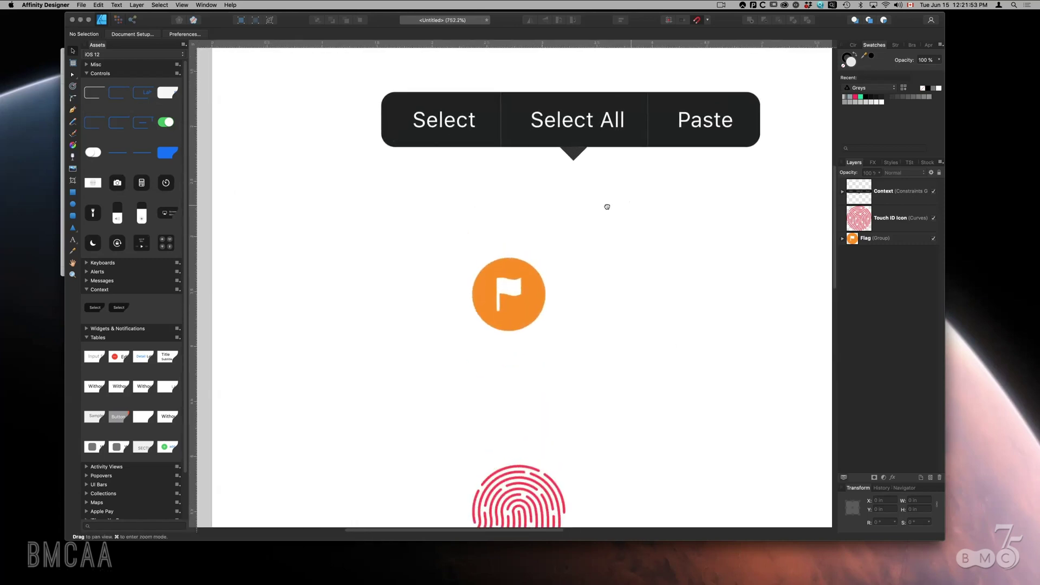
scroll(606, 204, "right", 3)
left_click(270, 21)
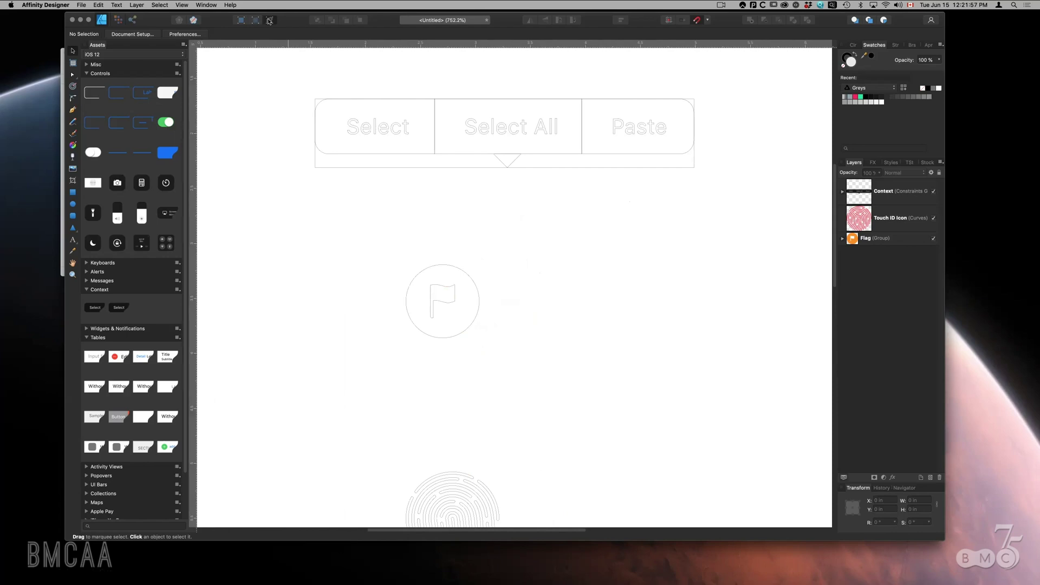
left_click(270, 21)
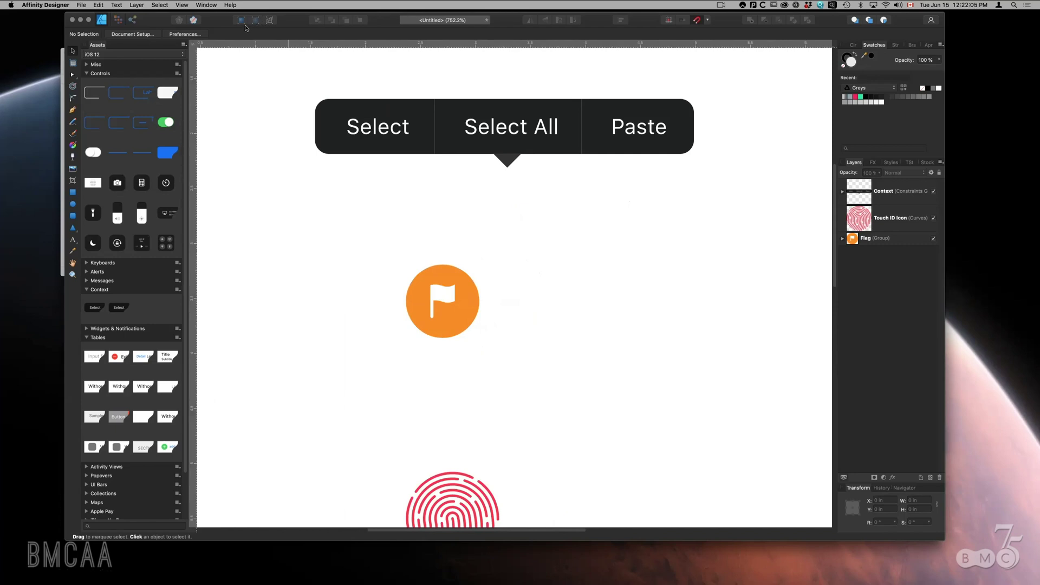
- Inspect the context bar's "Select" label up close in pixel view mode and retina view mode
left_click(241, 21)
key("z")
left_click_drag(364, 93, 594, 244)
key("v")
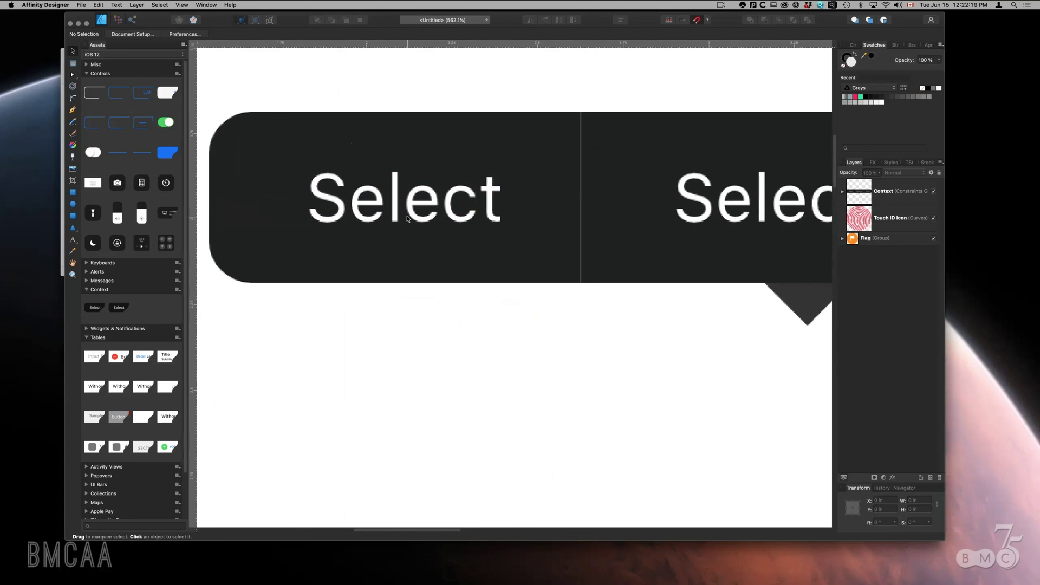
left_click(255, 22)
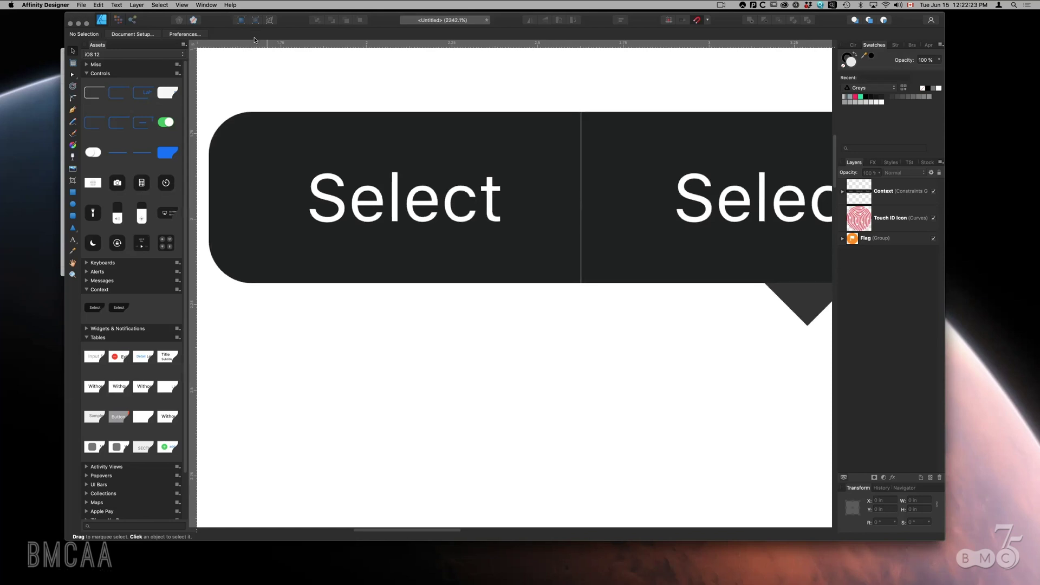
left_click(255, 21)
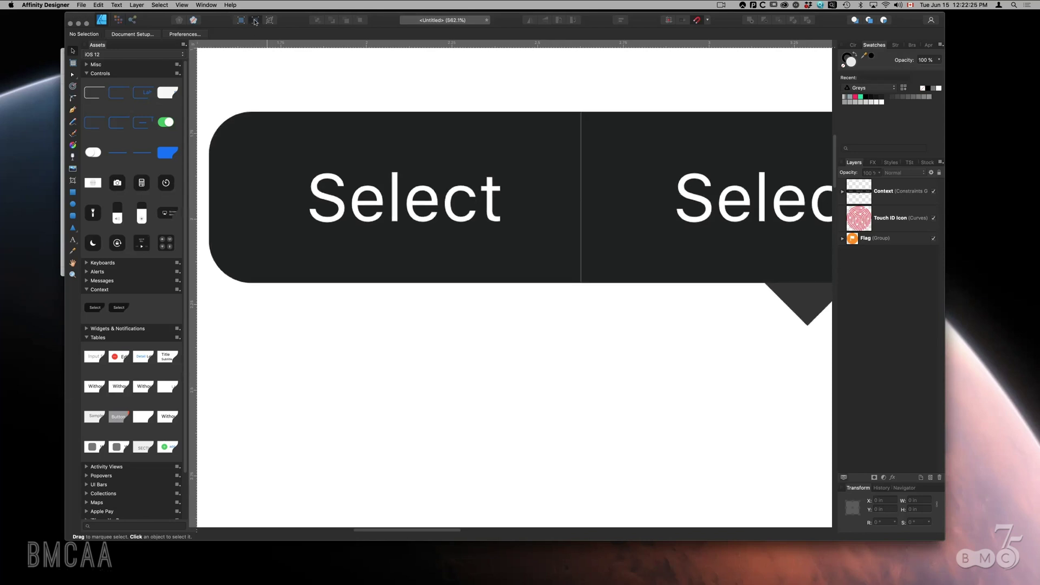
- Examine the letters of "Select" at higher magnification with retina view off and with pixel view mode on
key("space")
left_click_drag(405, 183, 623, 352)
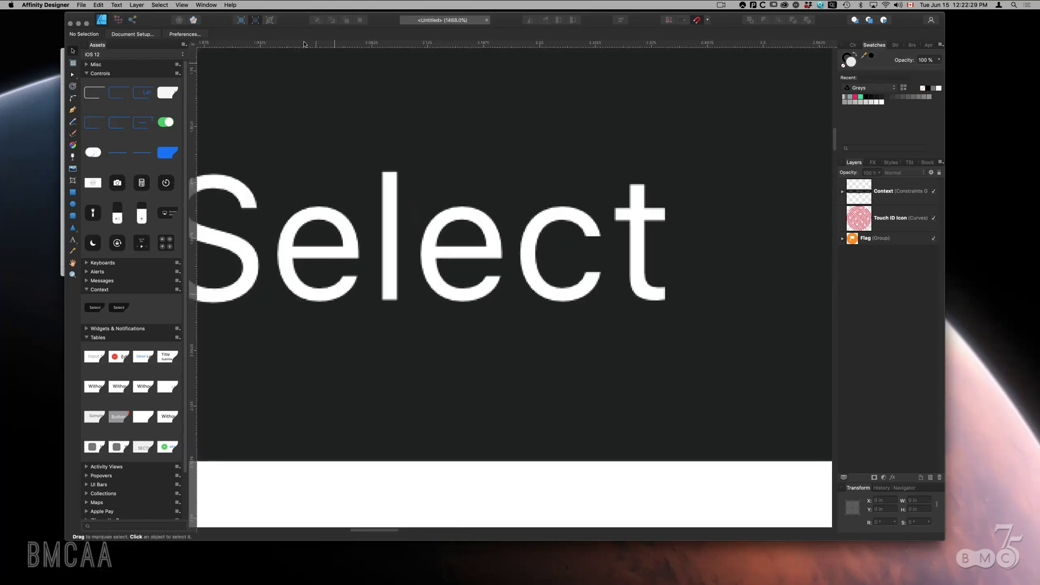
left_click(256, 21)
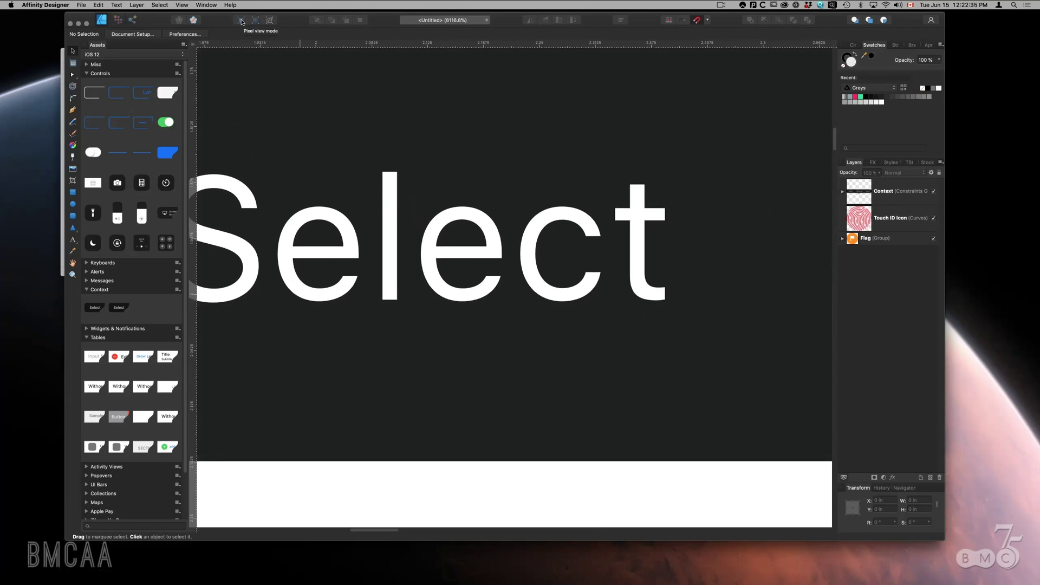
left_click(241, 22)
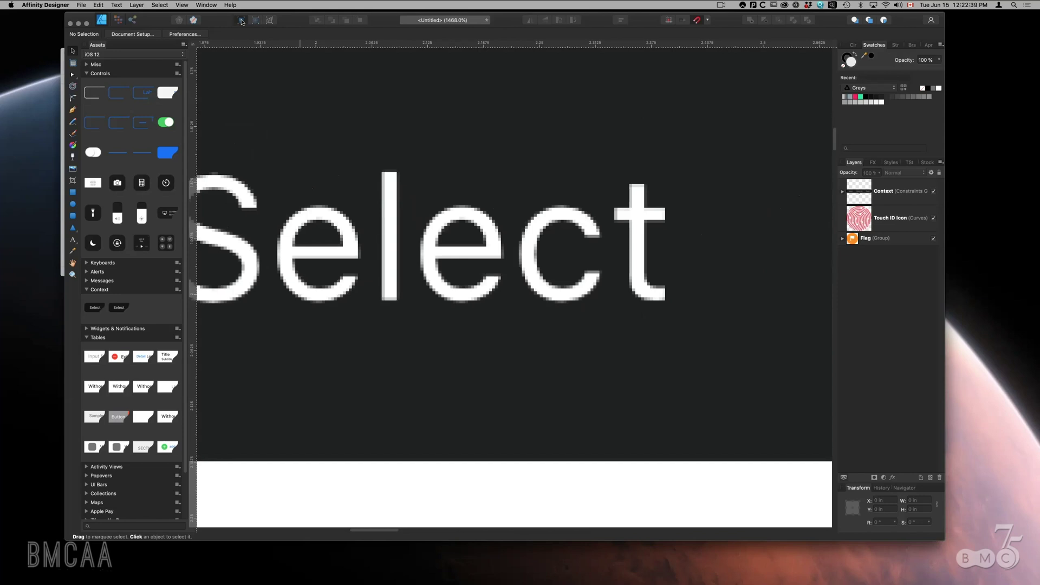
key("z")
left_click(534, 201, "alt")
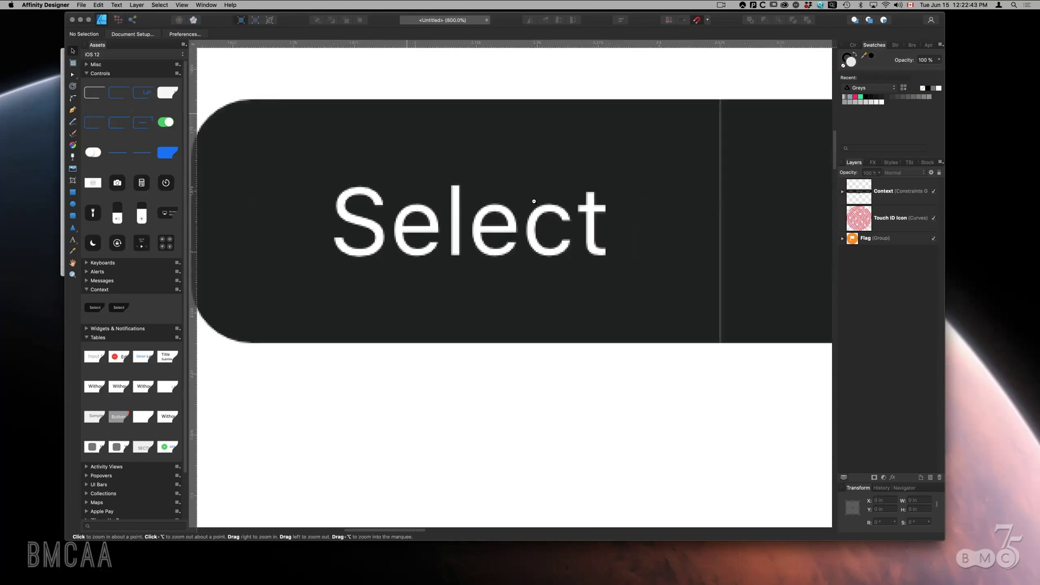
left_click(534, 201, "alt")
key("v")
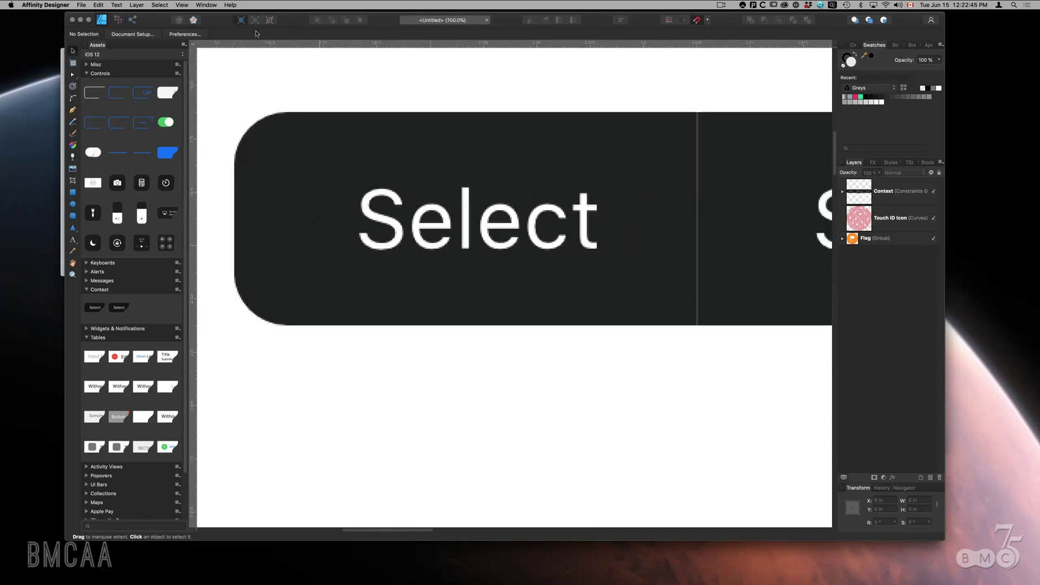
- Turn on split view and slide the divider across the "Select" label to compare its pixel and vector rendering
left_click(182, 5)
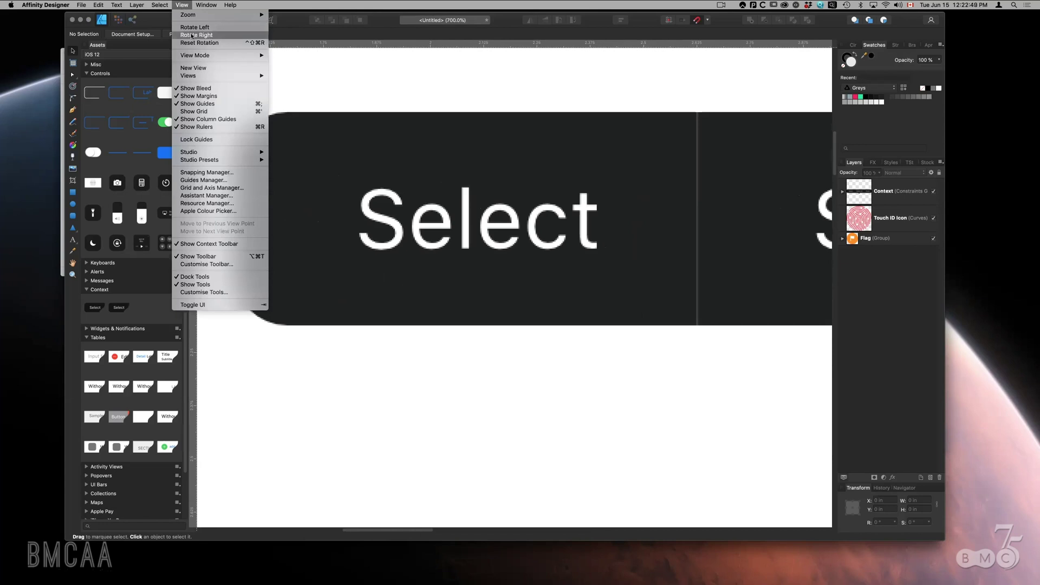
mouse_move(199, 4)
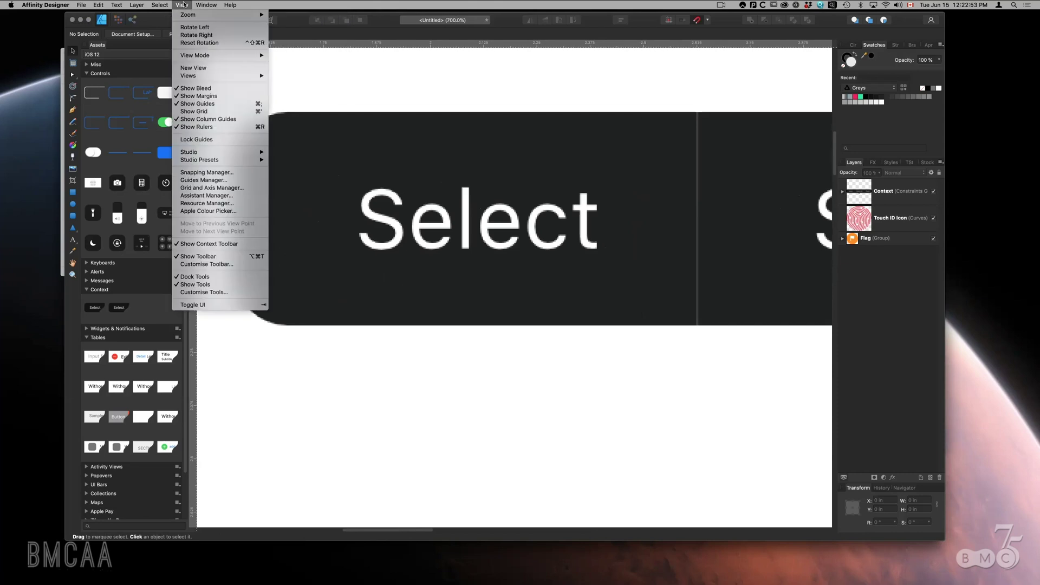
mouse_move(188, 58)
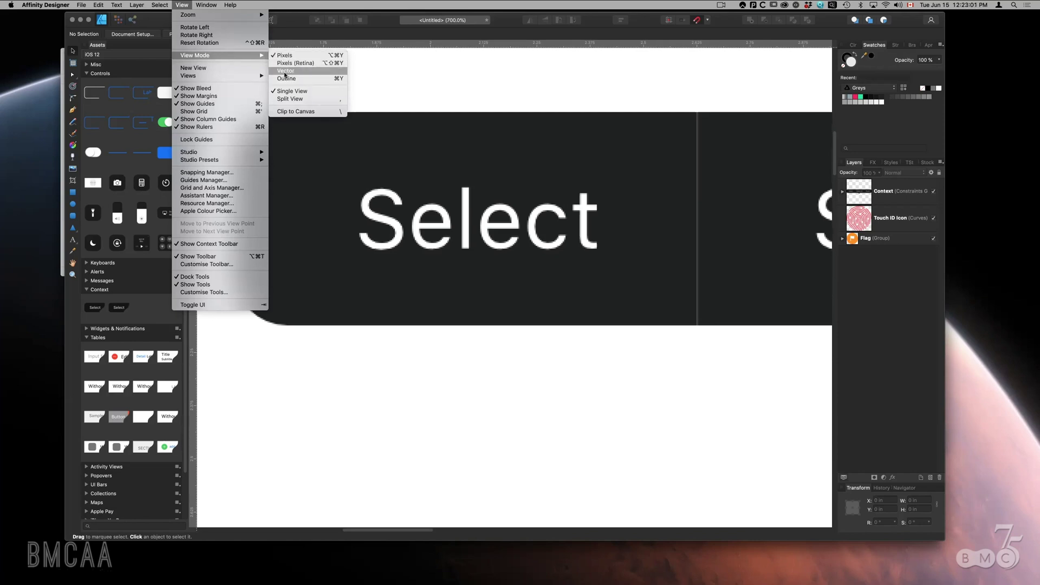
left_click(291, 100)
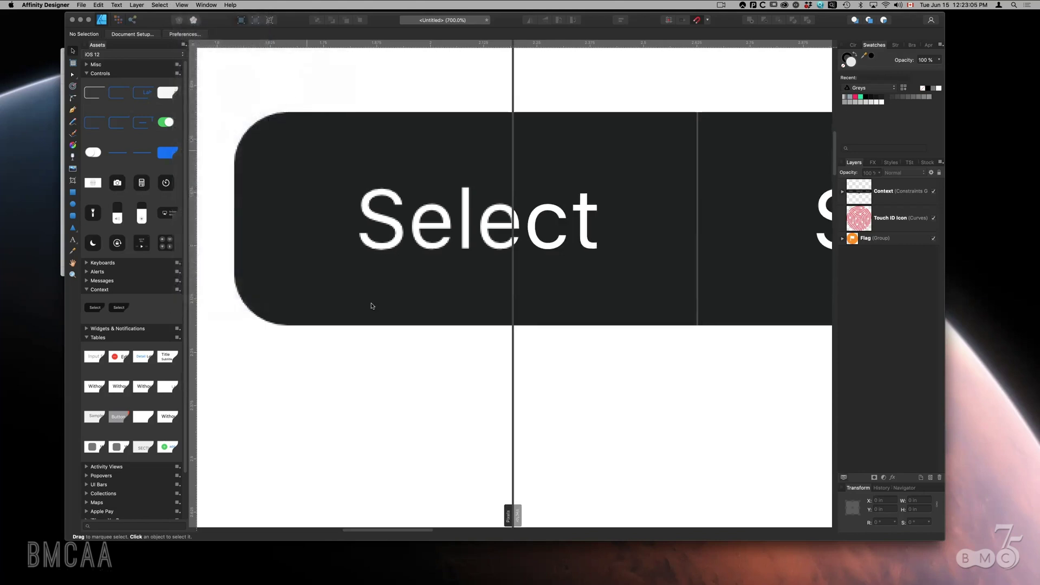
left_click_drag(515, 518, 468, 499)
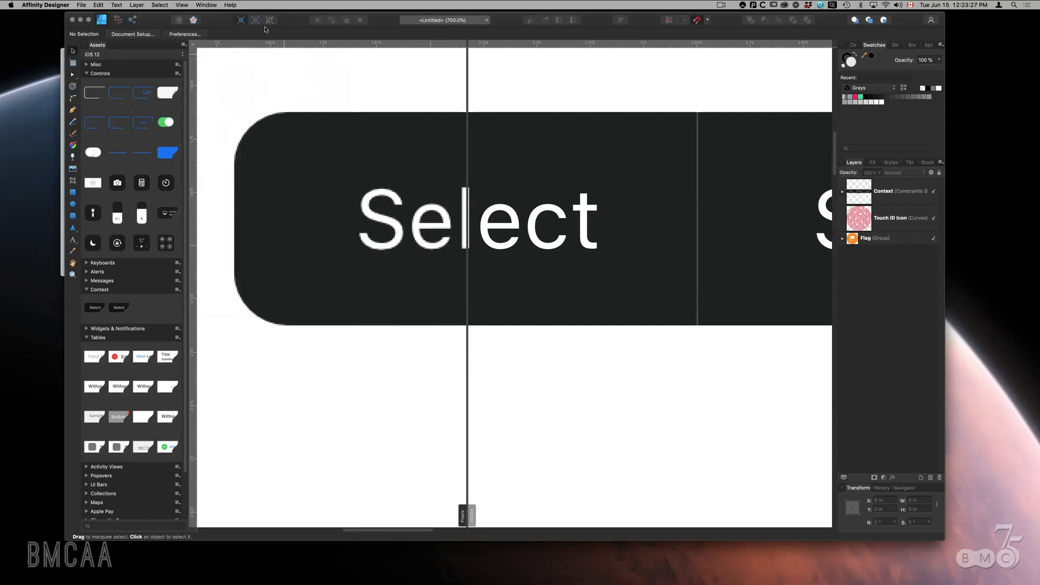
- Turn off split view and pixel view mode to show the whole canvas in normal vector view
left_click(203, 5)
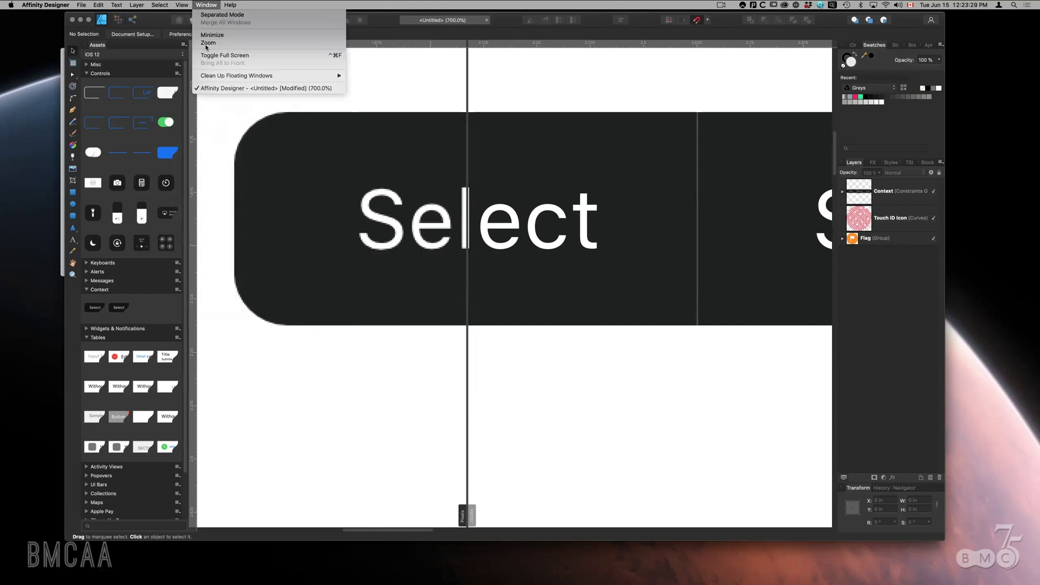
mouse_move(184, 5)
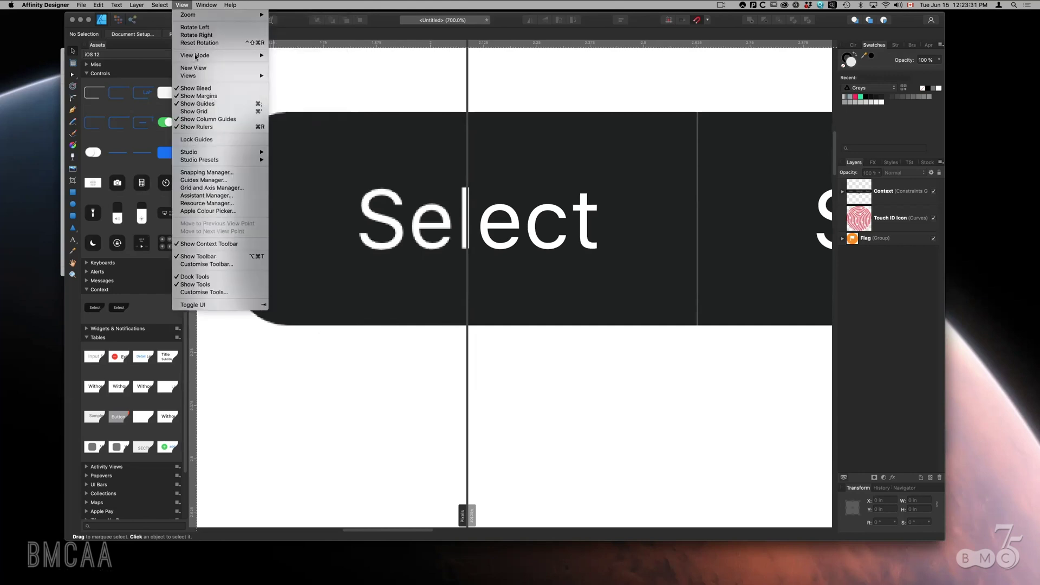
left_click(299, 93)
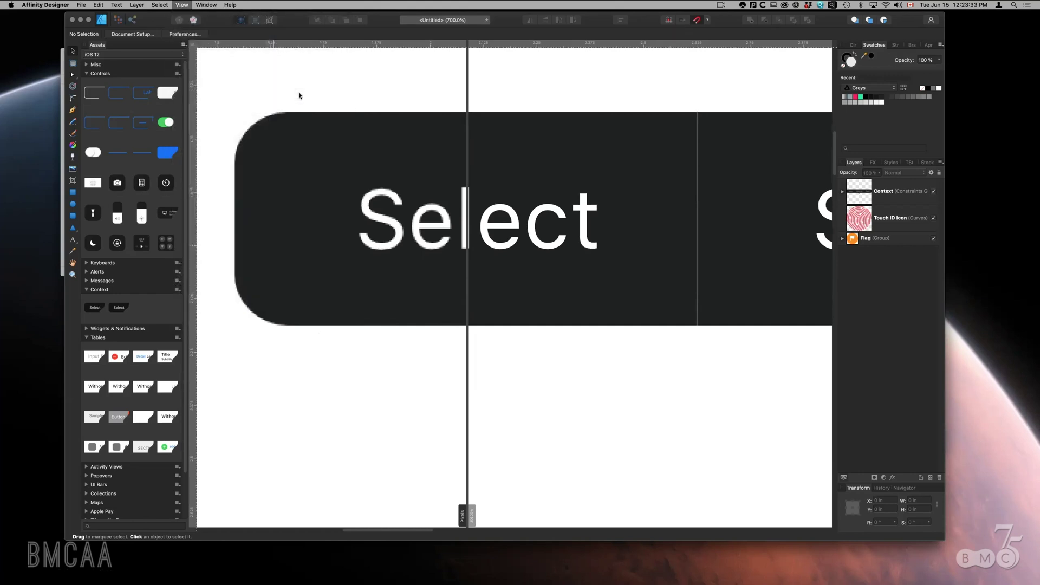
left_click(240, 20)
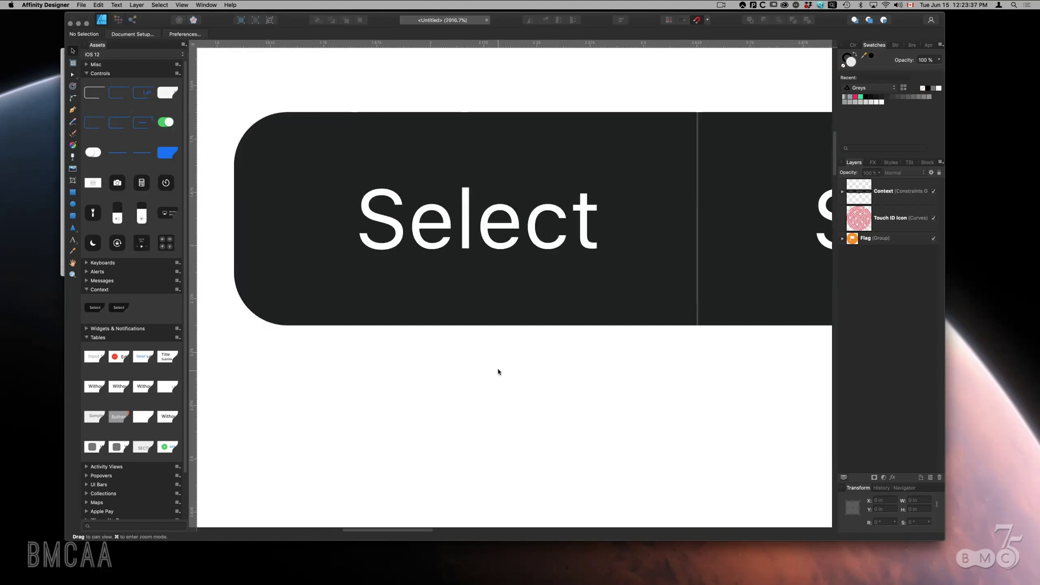
- Hide the left studio, and delete the context bar, flag and Touch ID icon from the page
scroll(498, 372, "down", 10)
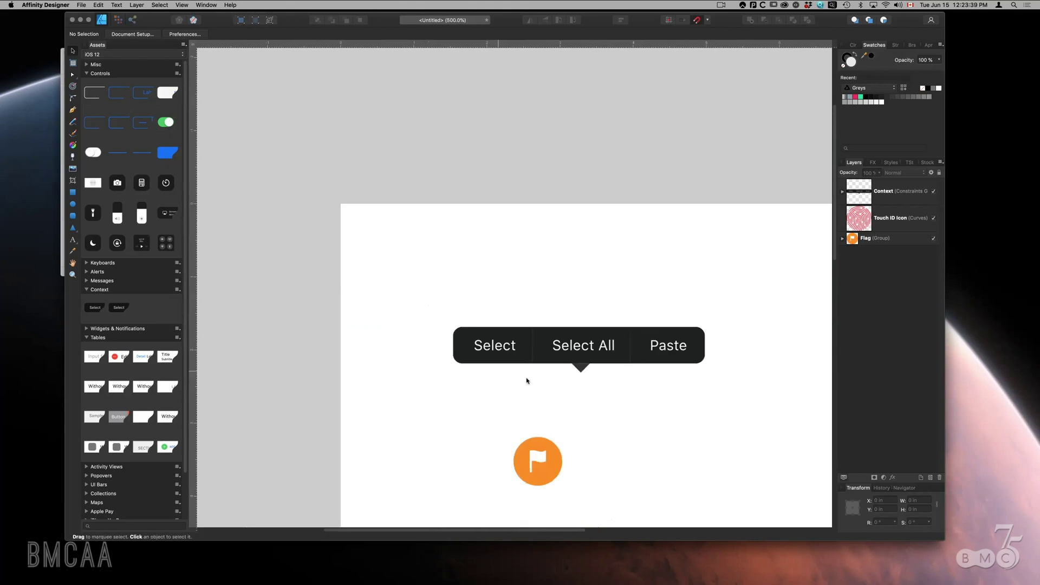
scroll(381, 178, "down", 8)
scroll(382, 178, "right", 5)
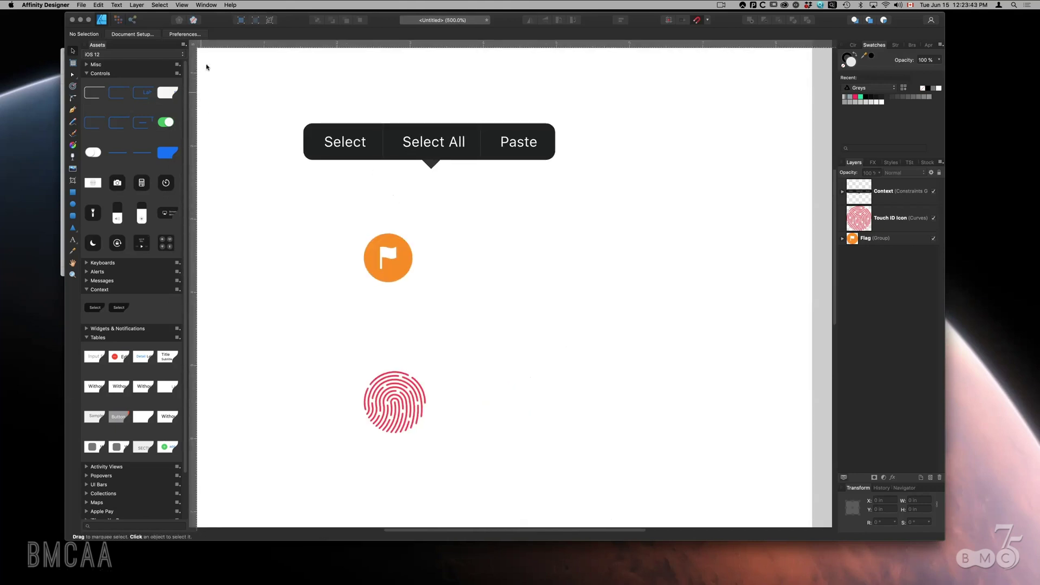
left_click(186, 6)
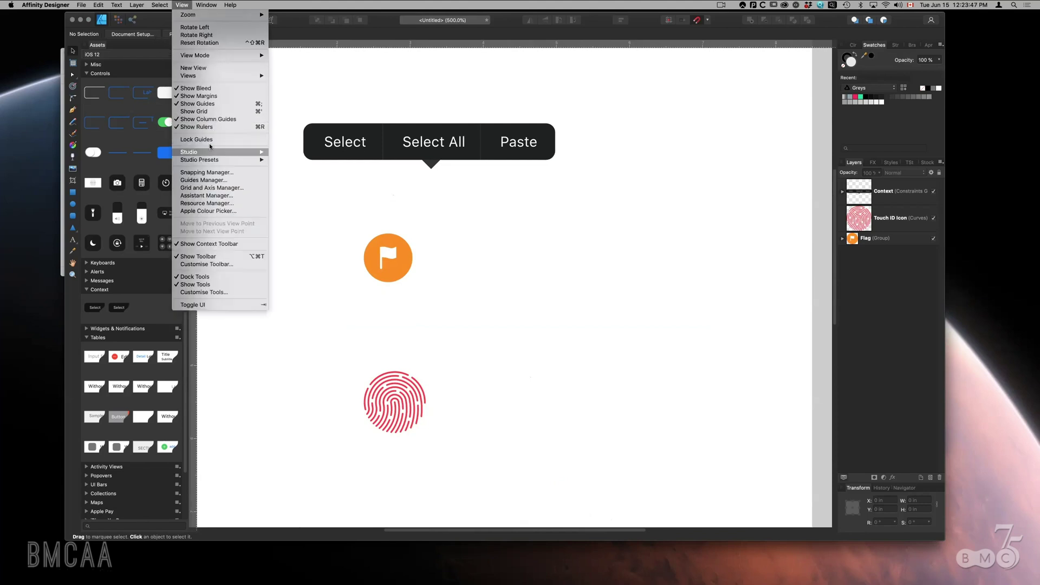
mouse_move(211, 152)
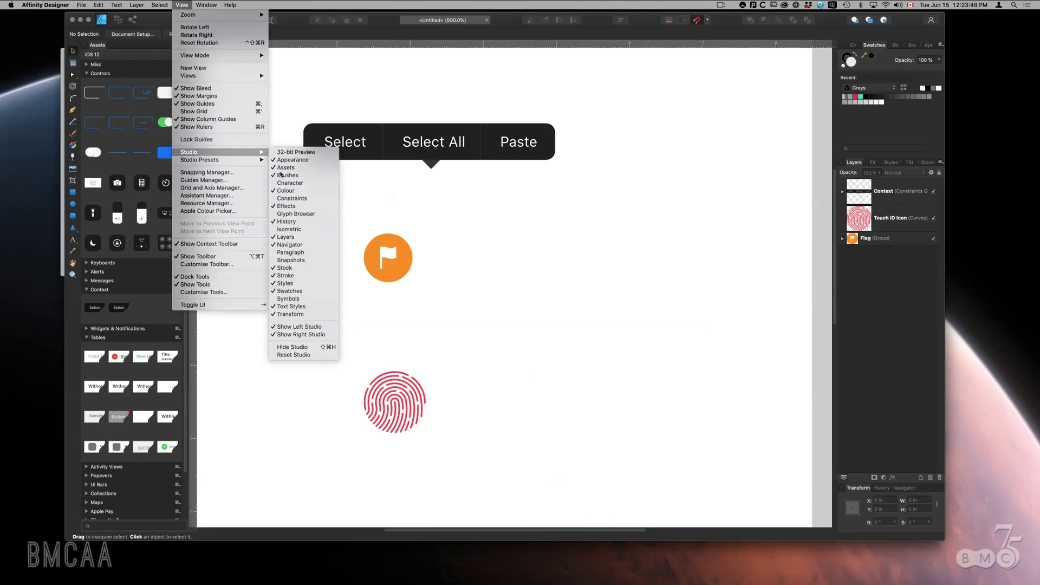
left_click(312, 328)
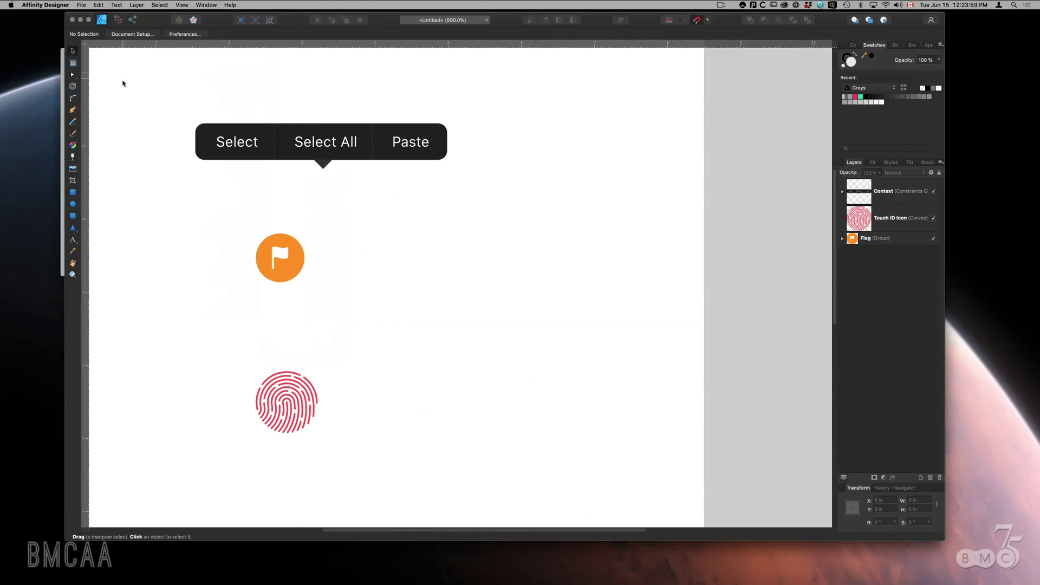
left_click_drag(161, 86, 485, 462)
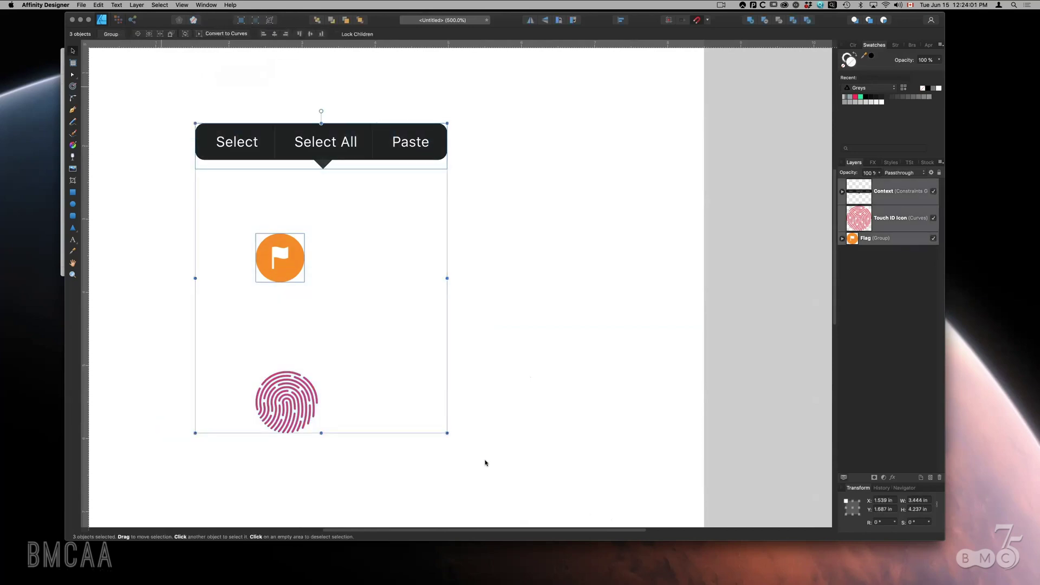
key("Delete")
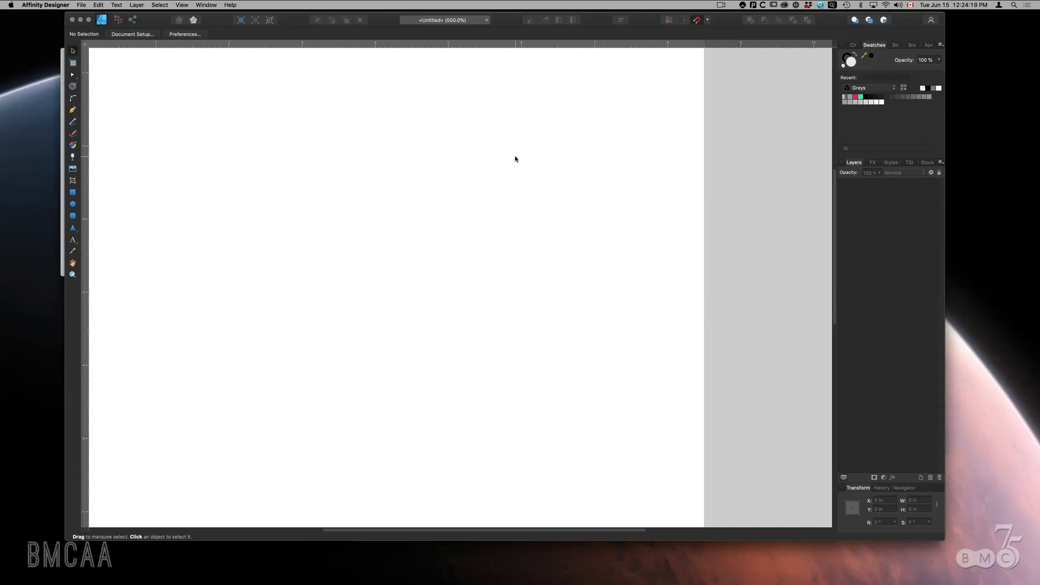
- View the Pixel Persona and Export Persona workspaces and return to the Designer Persona
left_click(118, 21)
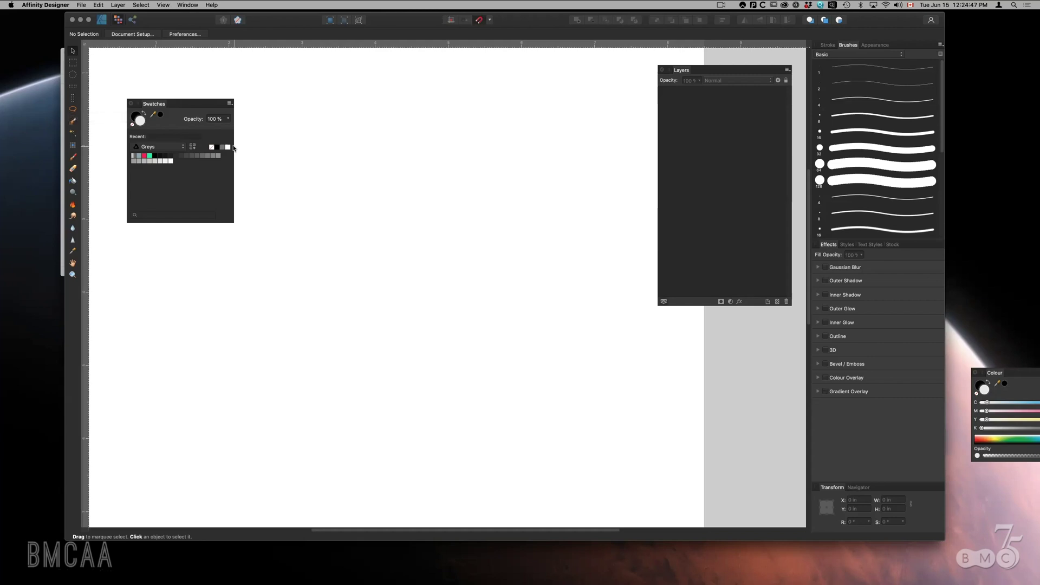
left_click(132, 21)
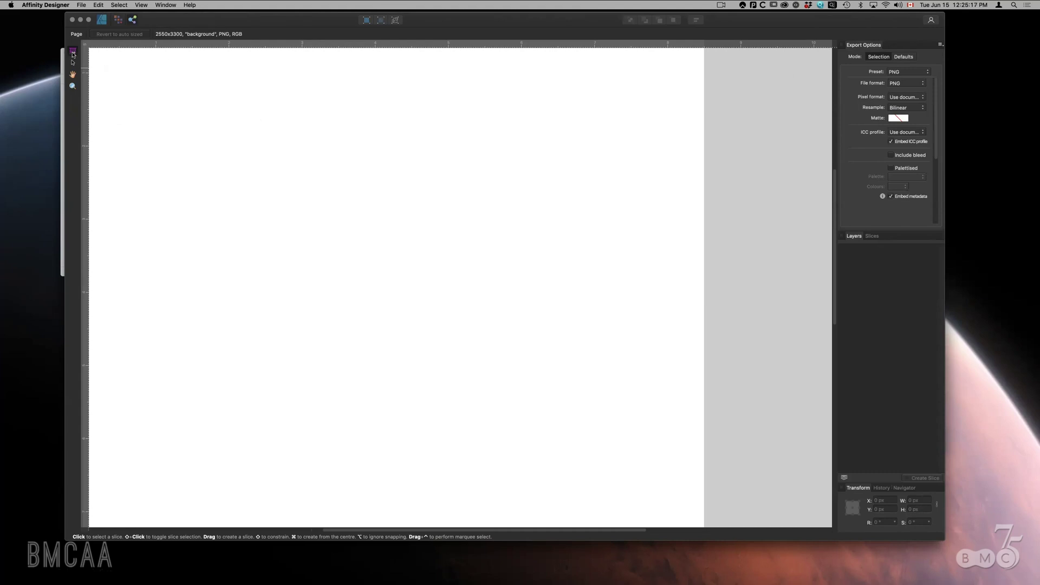
left_click(101, 20)
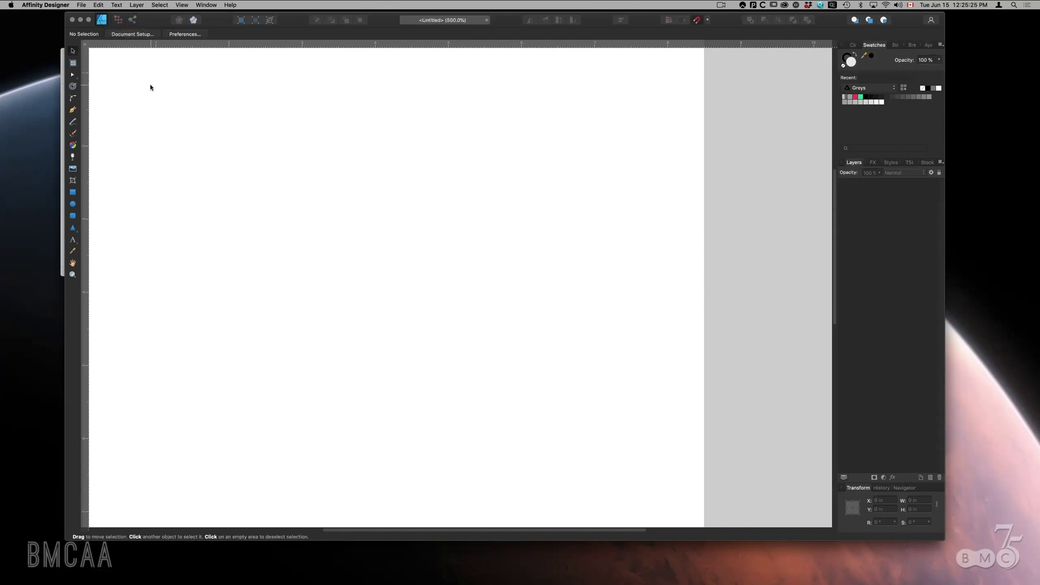
- Draw an open, wavy curve of seven smooth nodes with the Pen tool, looping back beneath its first half
left_click(73, 110)
left_click_drag(231, 207, 259, 157)
left_click_drag(320, 172, 336, 199)
left_click_drag(428, 183, 458, 150)
left_click_drag(525, 209, 545, 247)
left_click_drag(487, 318, 430, 320)
left_click_drag(406, 283, 389, 254)
left_click_drag(338, 278, 314, 319)
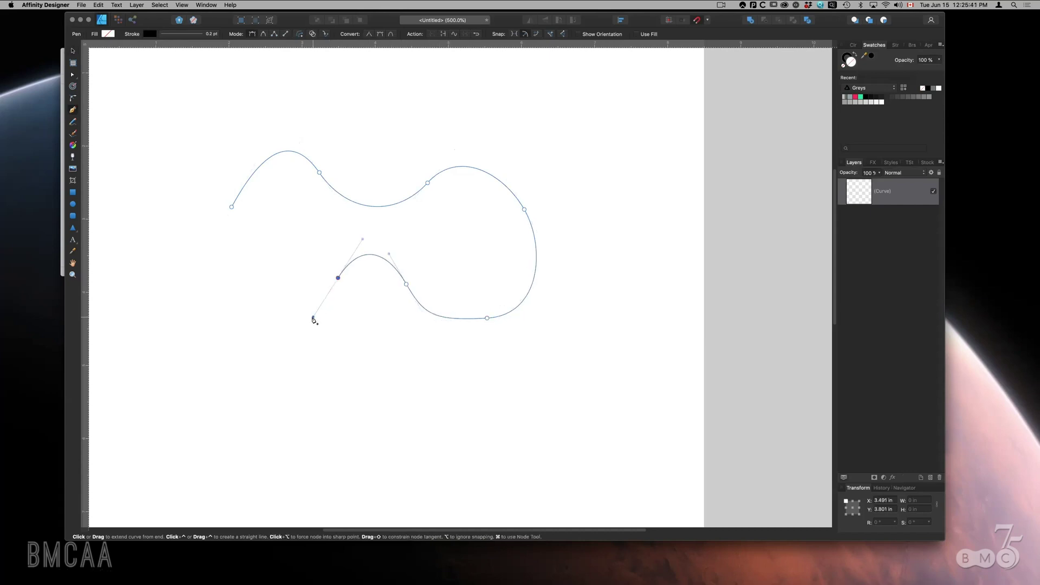
- Continue the curve with sharp corners along its lower edge and close it at the starting node
left_click(338, 277)
left_click_drag(329, 246, 323, 217)
left_click_drag(281, 289, 271, 330)
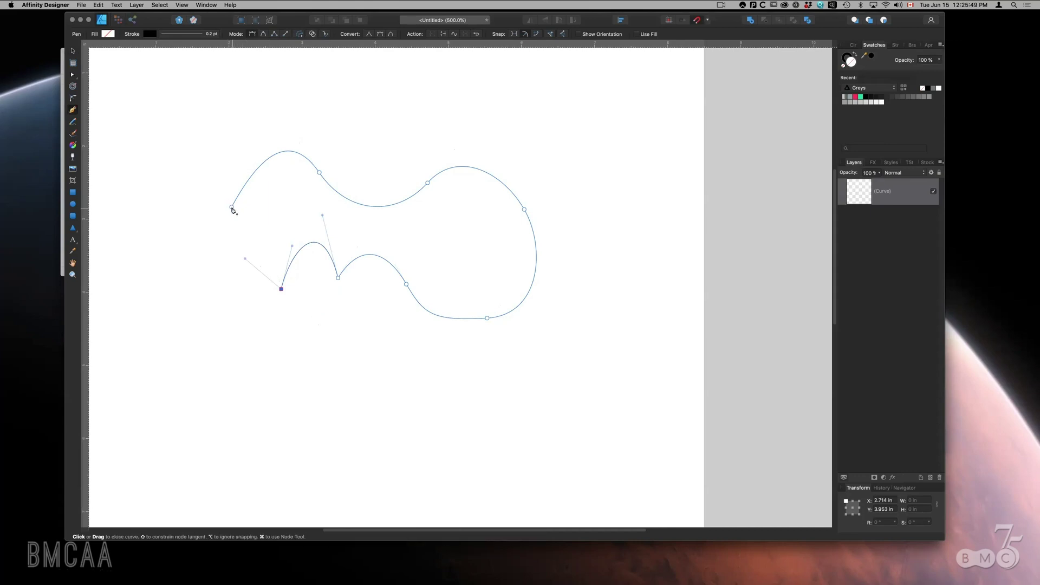
left_click_drag(232, 207, 256, 154)
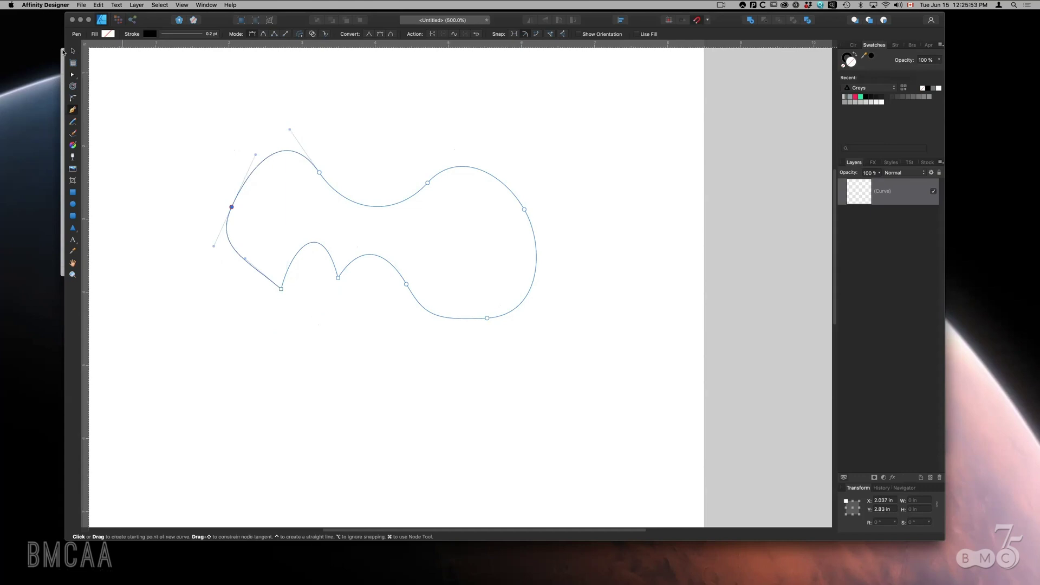
- Move the closed curve to about X 1.59 in, Y 1.80 in and narrow it to about 3.84 in wide
left_click(73, 51)
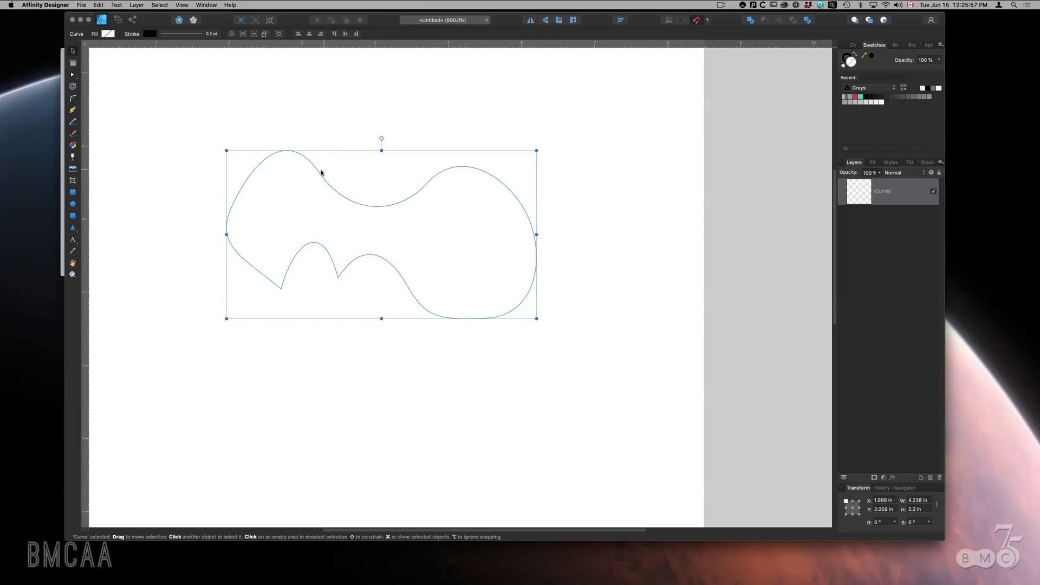
mouse_move(328, 172)
left_mouse_down()
mouse_move(348, 162)
mouse_move(295, 155)
left_mouse_up()
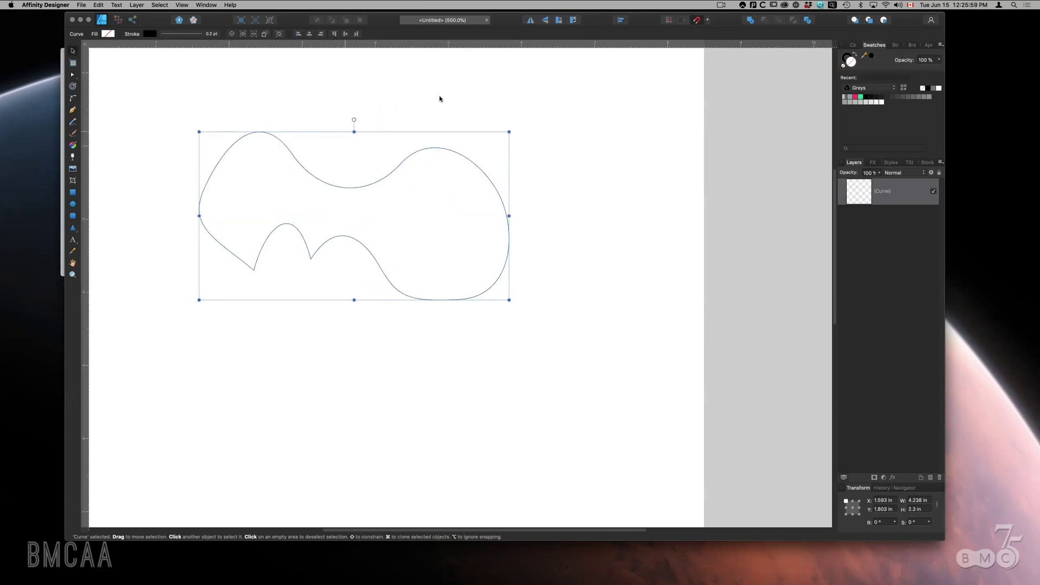
left_click_drag(511, 218, 481, 226)
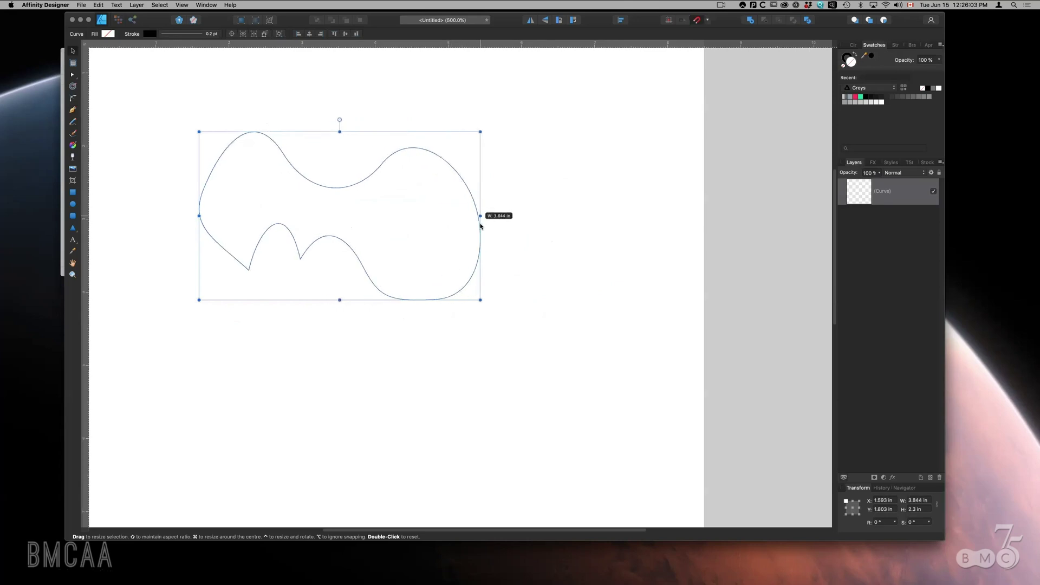
- Rotate the closed curve counter-clockwise to about 13.7°
left_click_drag(483, 125, 504, 161)
double_click(358, 122)
left_click_drag(337, 118, 317, 122)
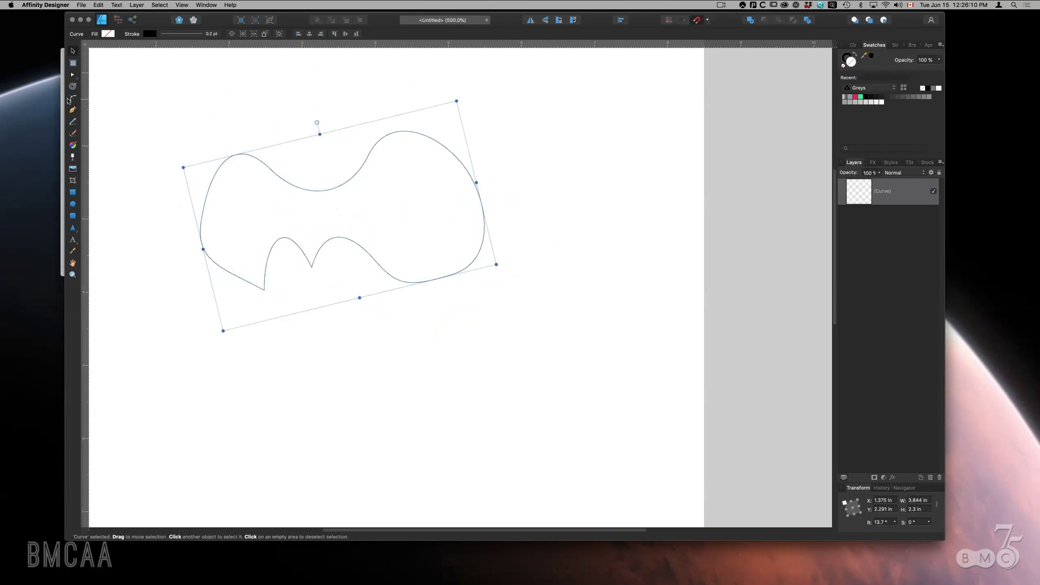
- Look through the Rectangle, Ellipse and Rounded Rectangle tools and the list of further shape tools under Triangle
left_click(74, 194)
left_click(73, 206)
left_click(73, 216)
left_click(73, 230)
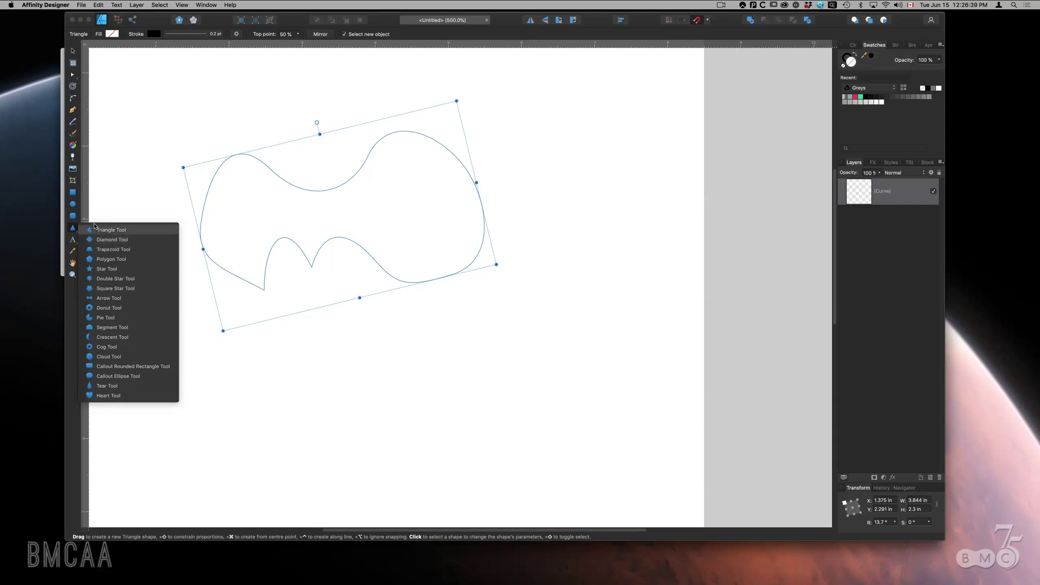
- Draw a light grey rectangle about 2.01 in wide and 1.55 in high below the curve's right end
key("m")
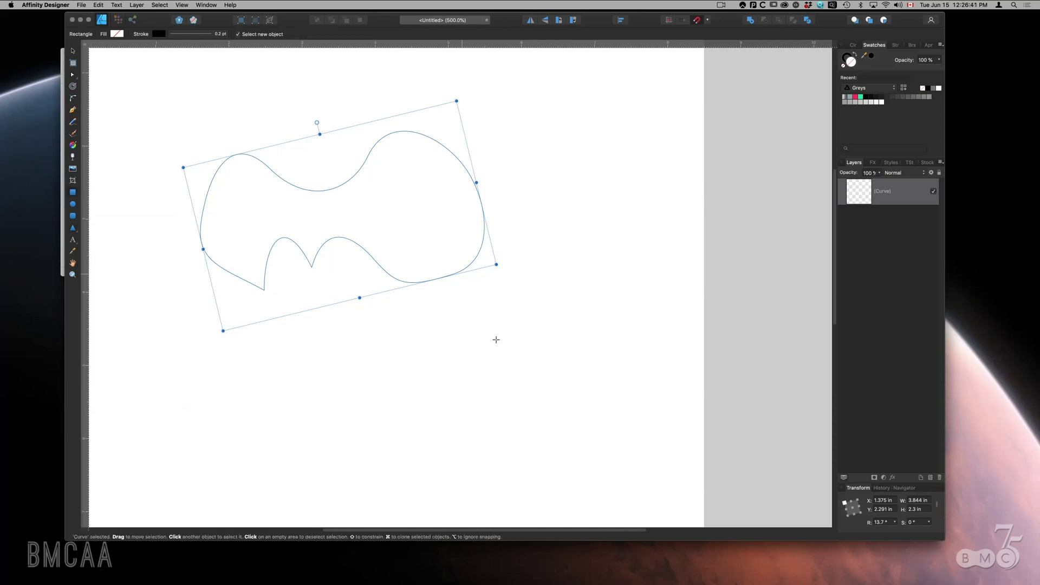
left_click_drag(407, 334, 553, 447)
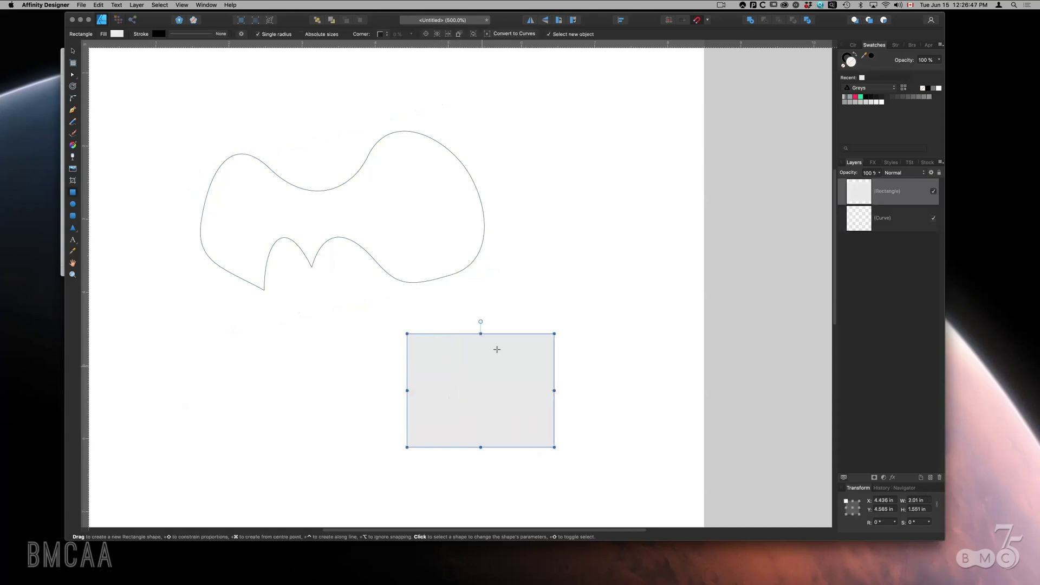
key("v")
- Enlarge the grey rectangle from its upper-right corner to about 2.13 in wide and 1.73 in high
left_click(72, 76)
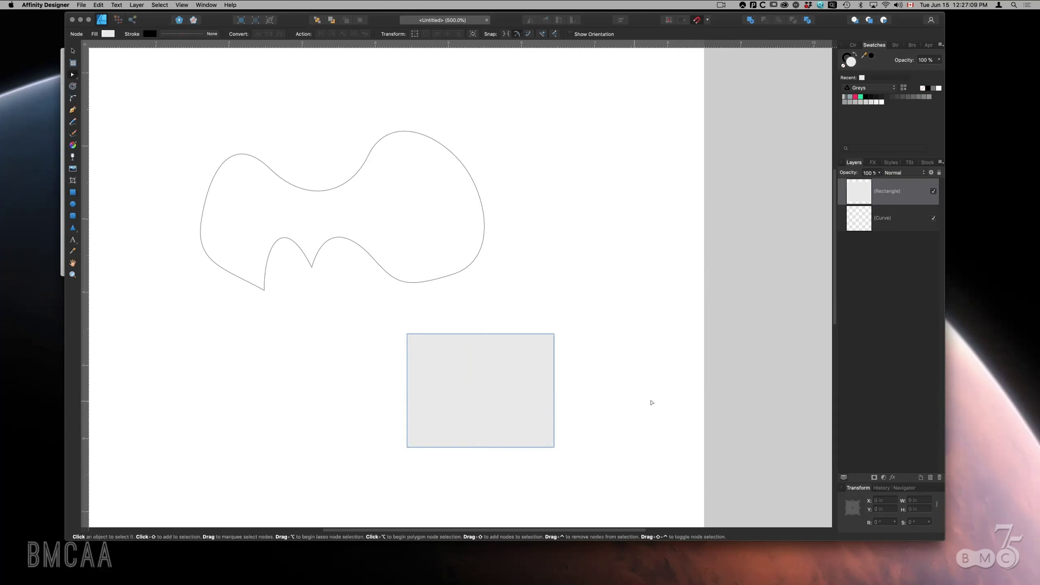
left_click(555, 335)
mouse_move(554, 335)
left_mouse_down()
mouse_move(582, 313)
mouse_move(487, 312)
mouse_move(596, 331)
mouse_move(587, 288)
mouse_move(544, 308)
mouse_move(563, 321)
left_mouse_up()
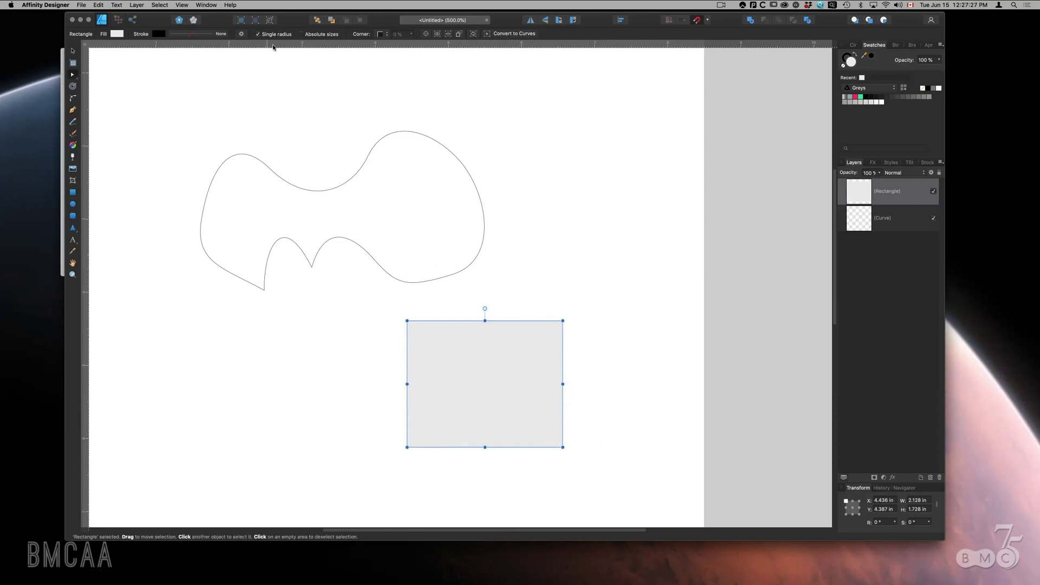
- Convert the rectangle to curves and pull its upper-right corner node out to about X 7.75 in, Y 4.40 in
left_click_drag(475, 26, 466, 38)
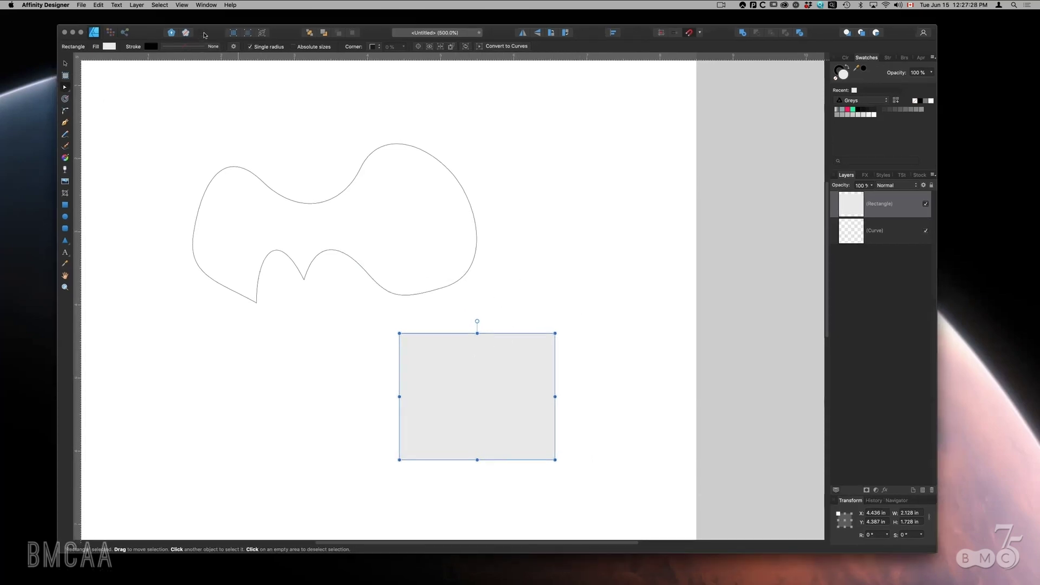
left_click(505, 47)
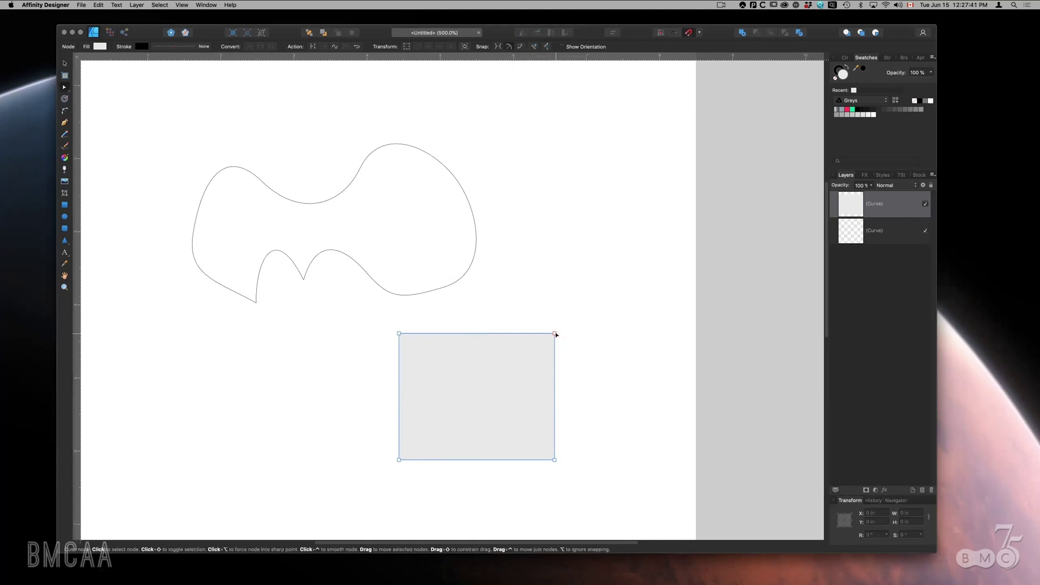
left_click_drag(555, 334, 508, 353)
left_click_drag(571, 284, 641, 335)
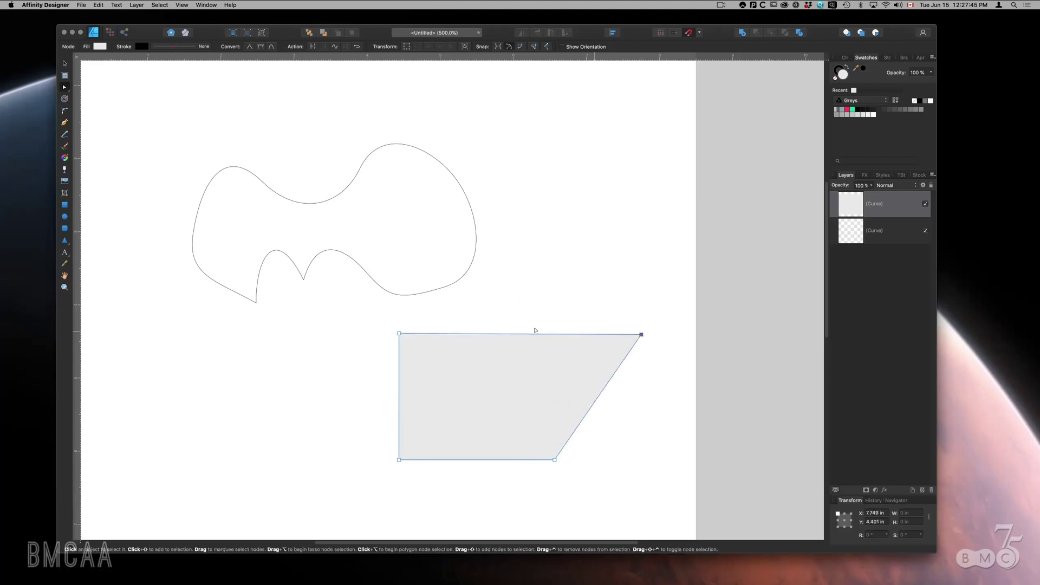
- Bend the grey shape's top edge upward into an arch and add a node at its peak
left_click_drag(509, 335, 523, 264)
left_click(529, 262)
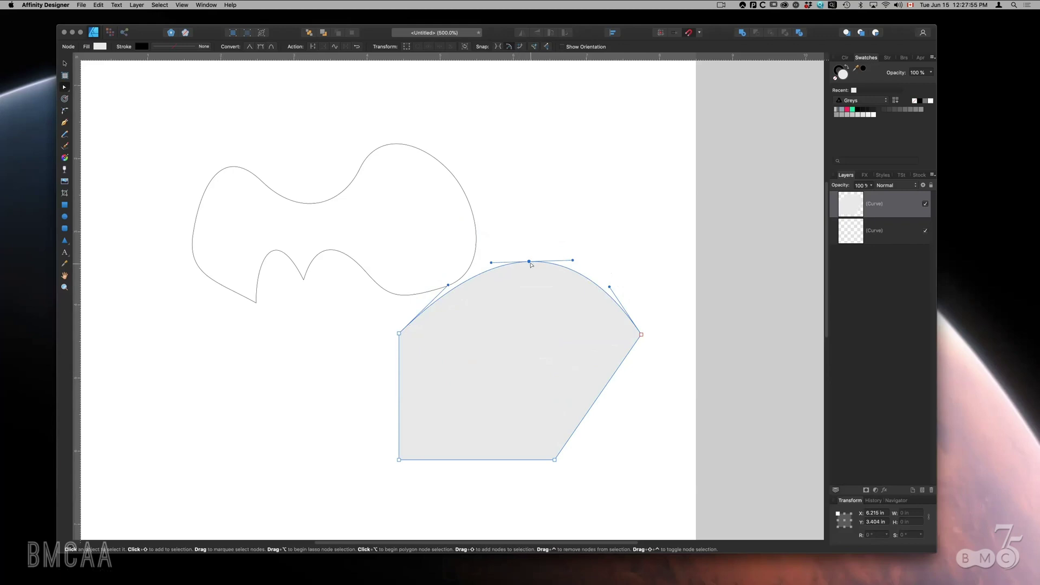
- Reshape the grey shape's arched top edge into a wave and convert its right corner node to sharp, then smooth
left_click_drag(523, 279, 527, 429)
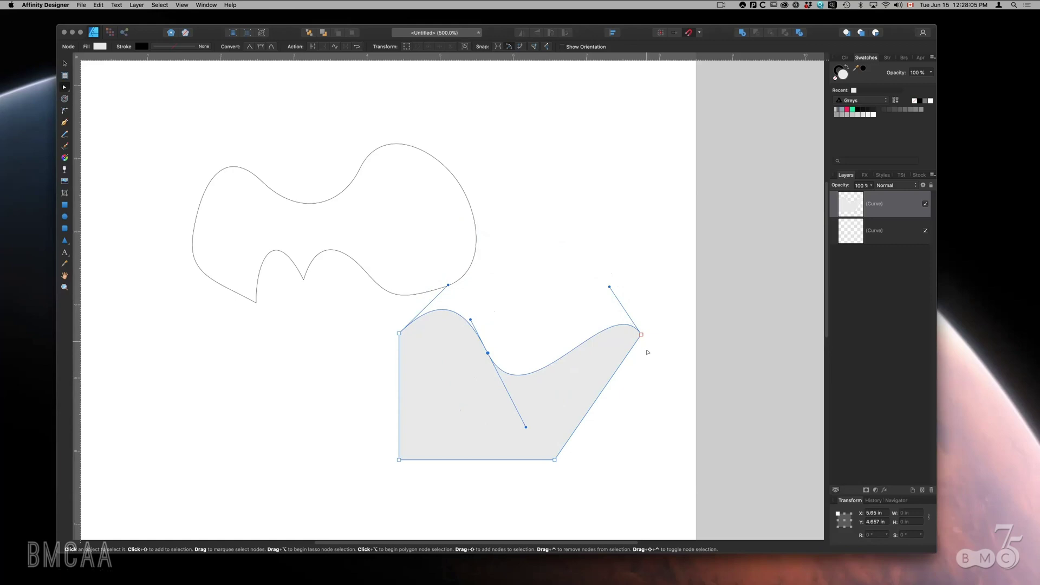
left_click_drag(657, 327, 635, 336)
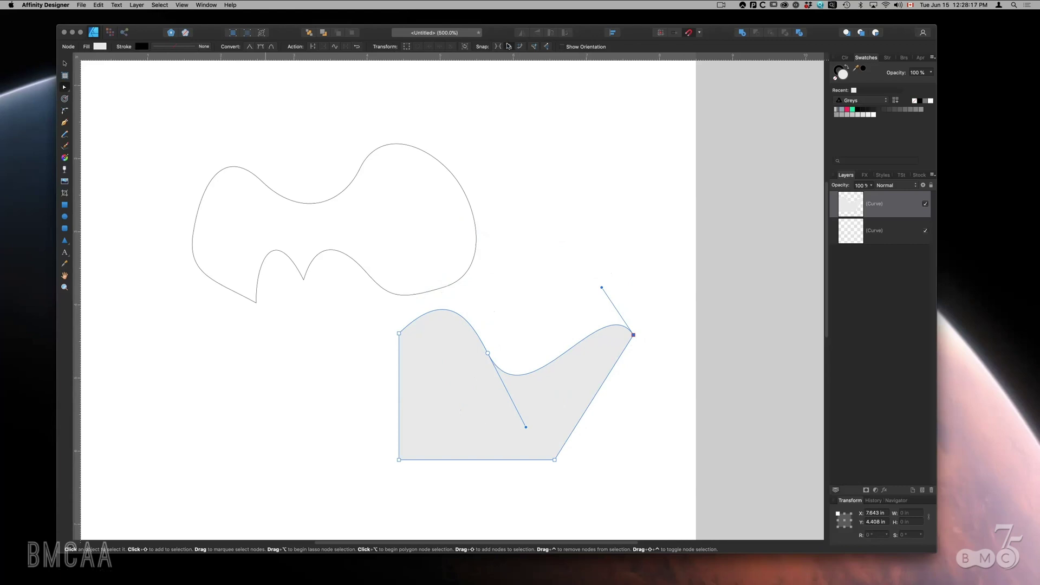
left_click(250, 47)
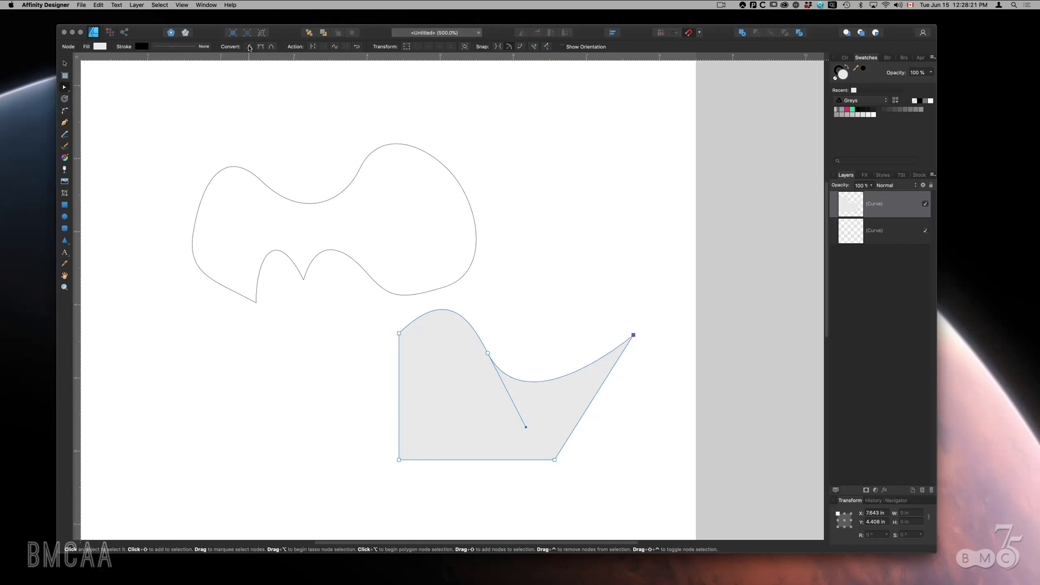
left_click(261, 48)
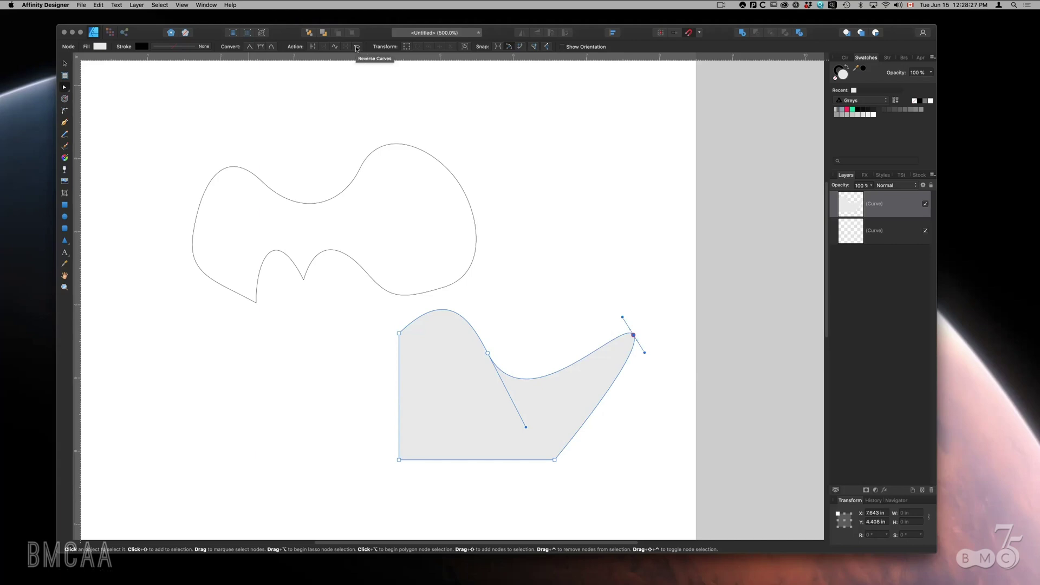
- Break the curve at the grey shape's right corner node and pull the loose end to about X 8.15 in, Y 4.94 in
left_click(312, 48)
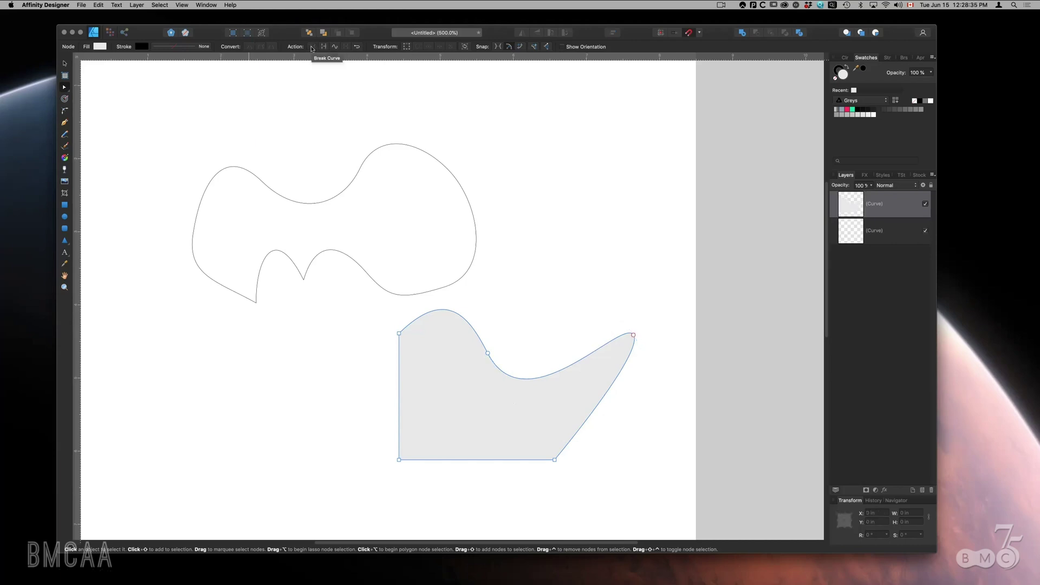
left_click_drag(634, 335, 670, 373)
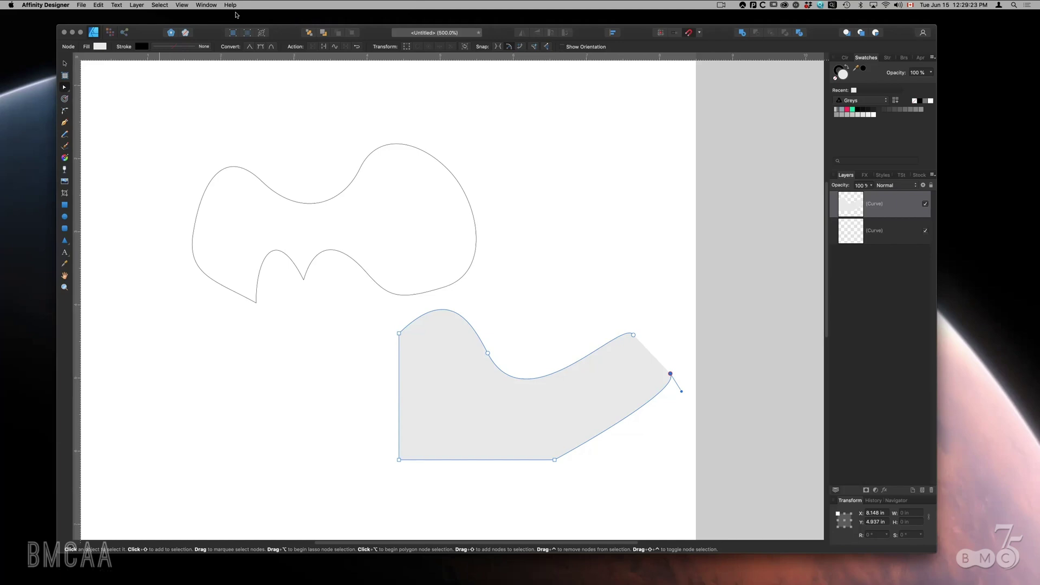
- Switch to Separated Mode, reposition the floating document window, and return to the single-window layout
left_click(208, 6)
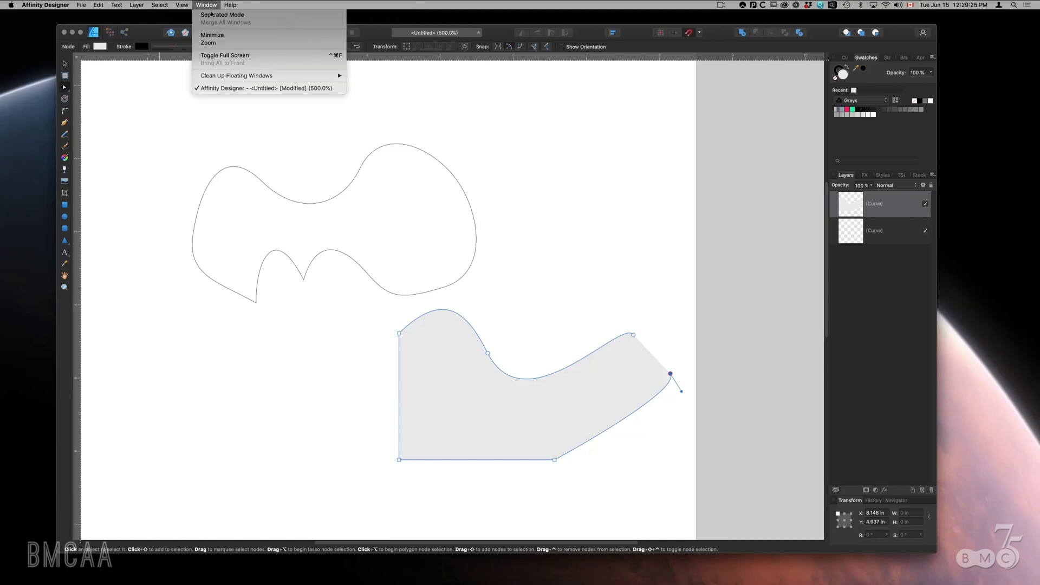
left_click(212, 14)
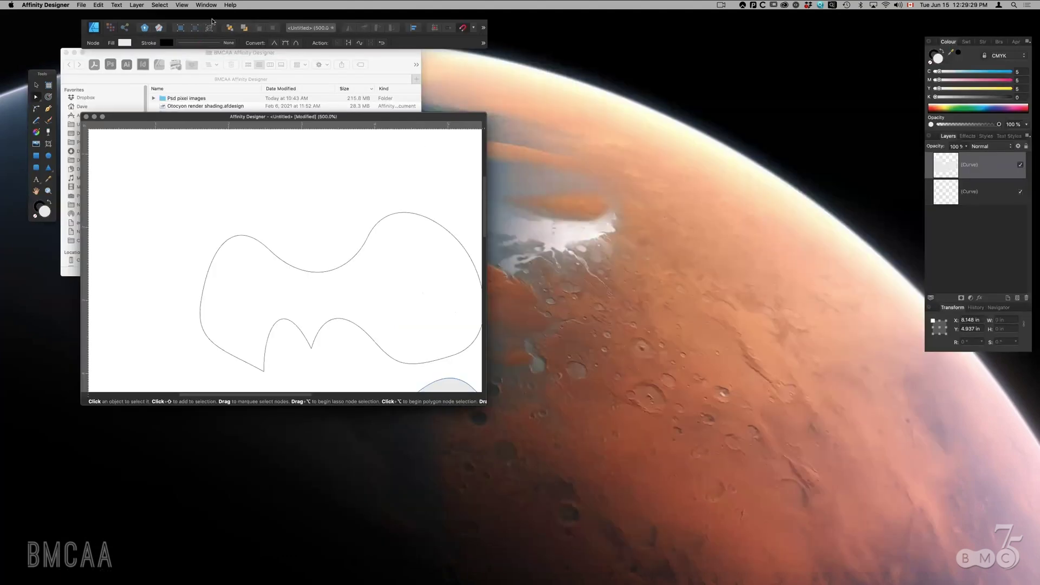
left_click_drag(203, 122, 332, 171)
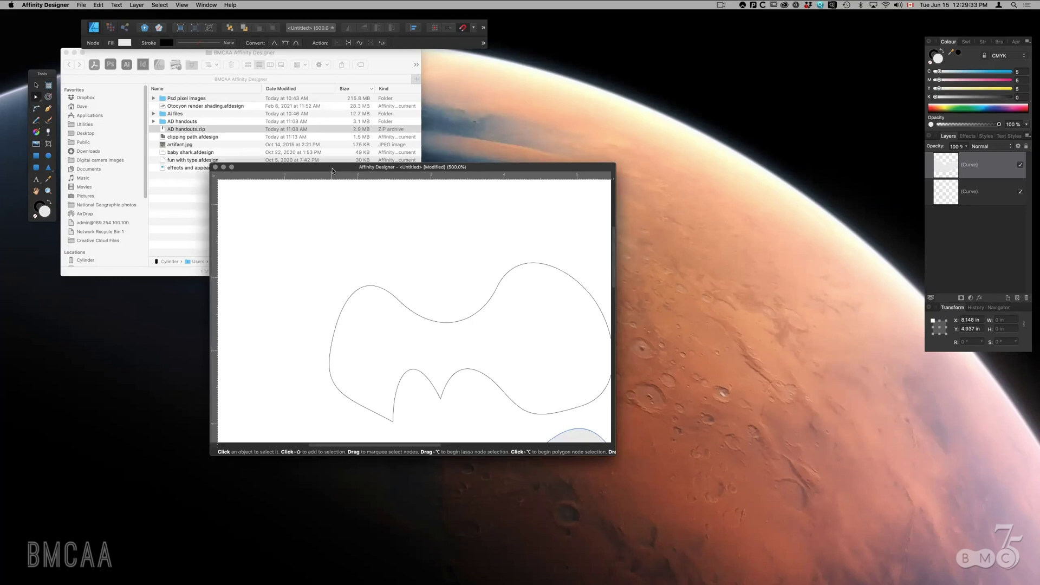
left_click(214, 6)
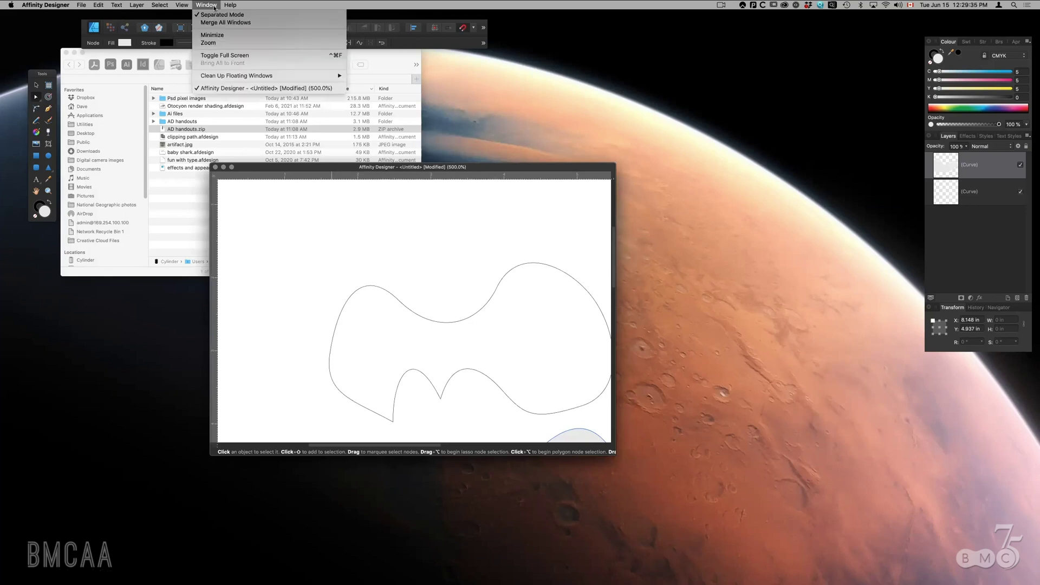
left_click(215, 15)
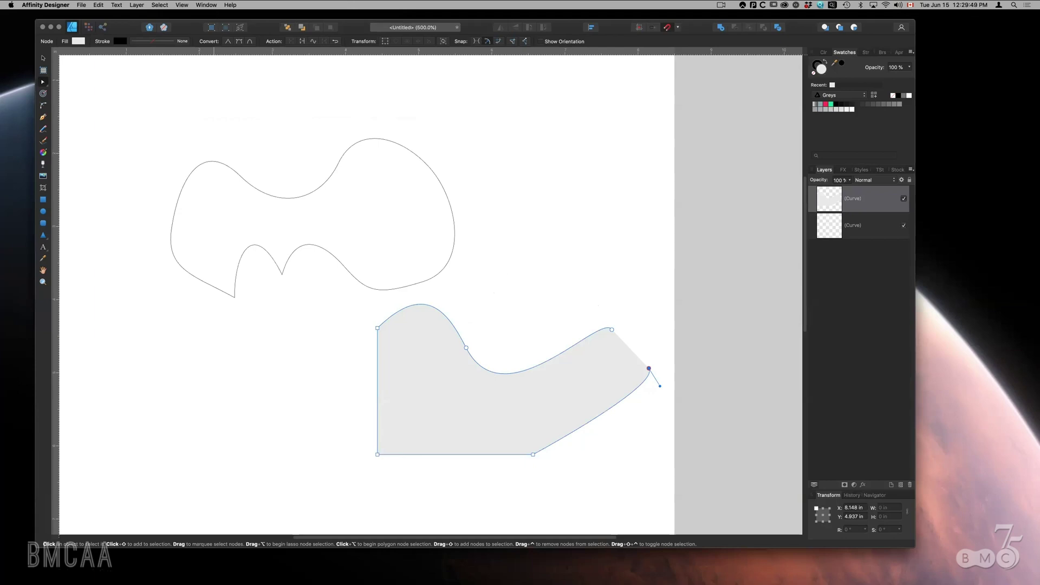
- Draw a light grey ellipse about 1.27 in wide and 1.39 in high over the outlined curve's left end
left_click(43, 58)
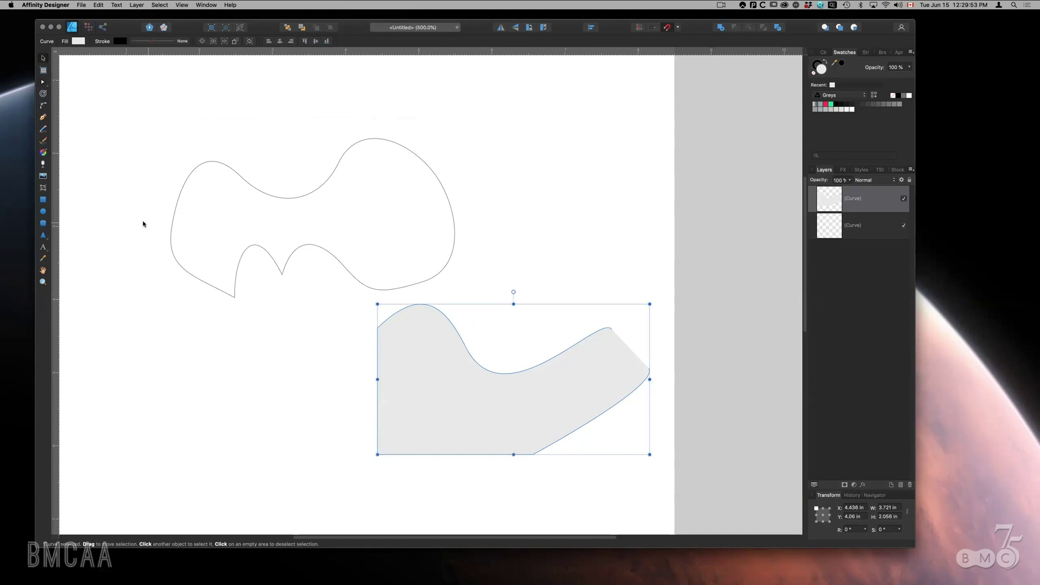
left_click(43, 212)
left_click_drag(118, 135, 212, 238)
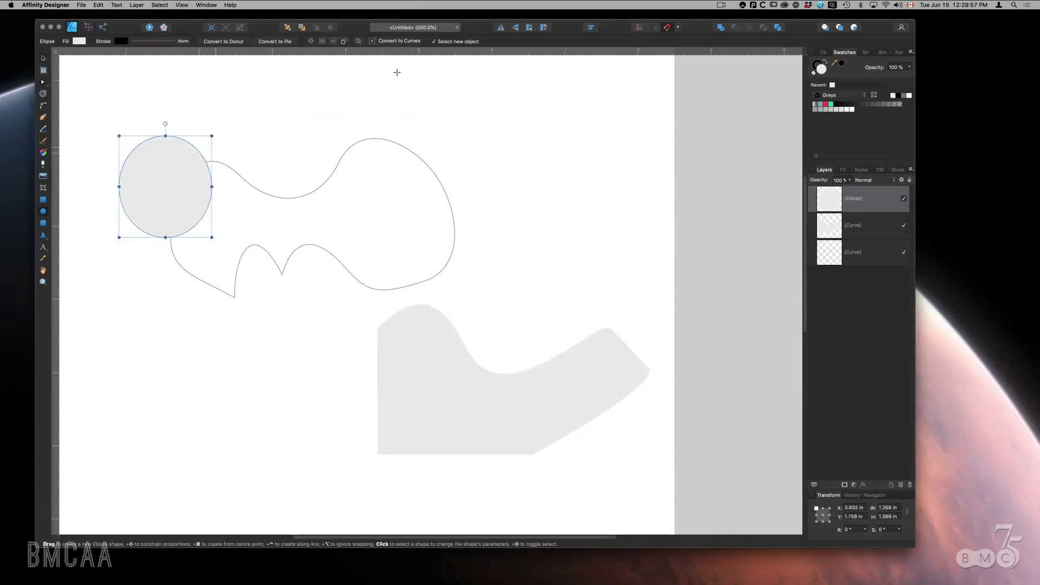
- Convert the ellipse to curves and pull its top node up to about X 1.62 in, Y 1.45 in, forming an egg
left_click(409, 41)
left_click(43, 82)
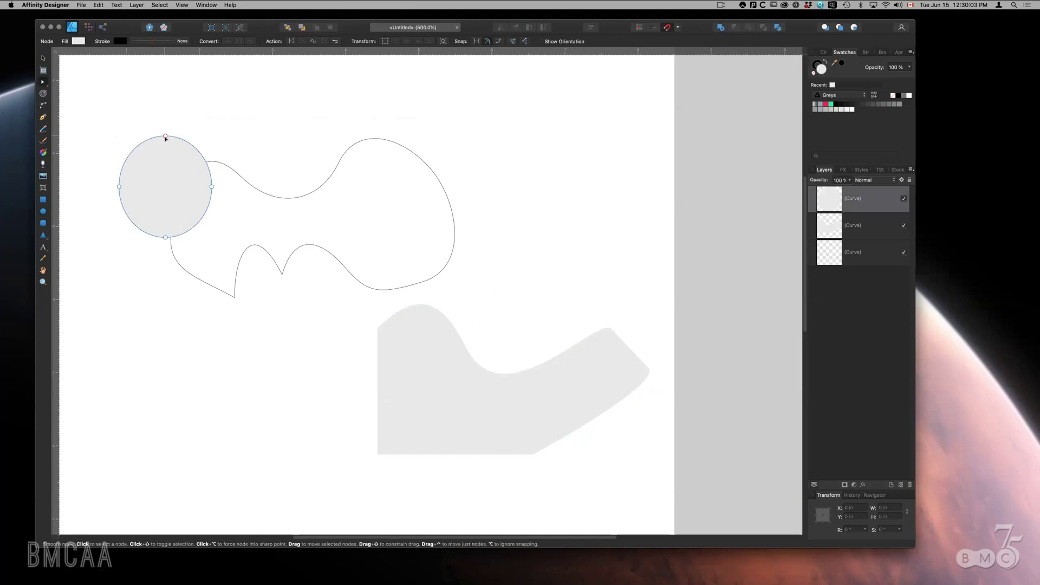
mouse_move(165, 128)
left_mouse_down()
mouse_move(166, 90)
mouse_move(162, 197)
mouse_move(163, 100)
mouse_move(164, 113)
left_mouse_up()
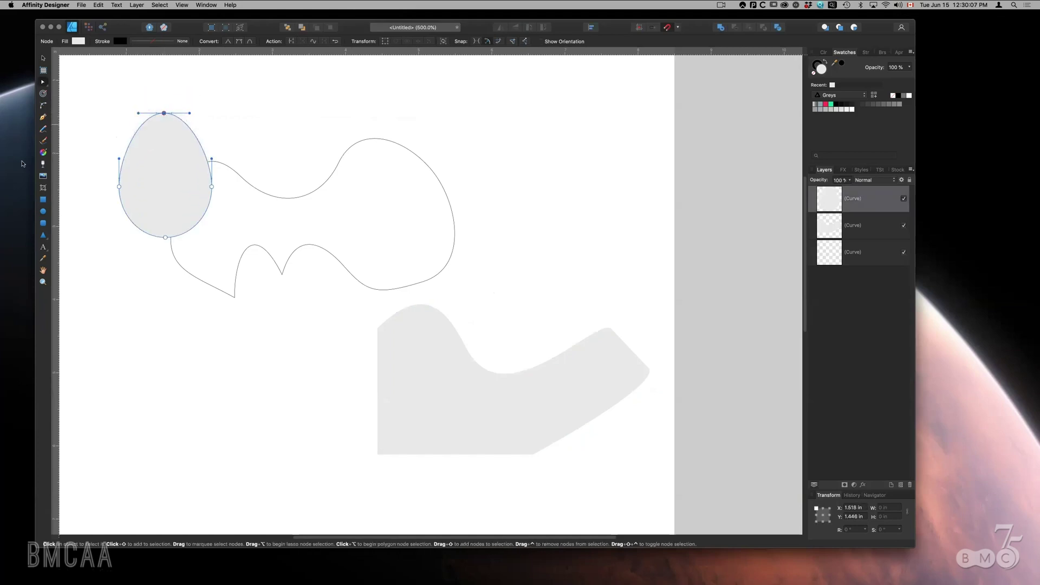
- Draw a light grey rectangle about 2.07 in wide and 2.01 in high to the right of the outlined curve
left_click(43, 200)
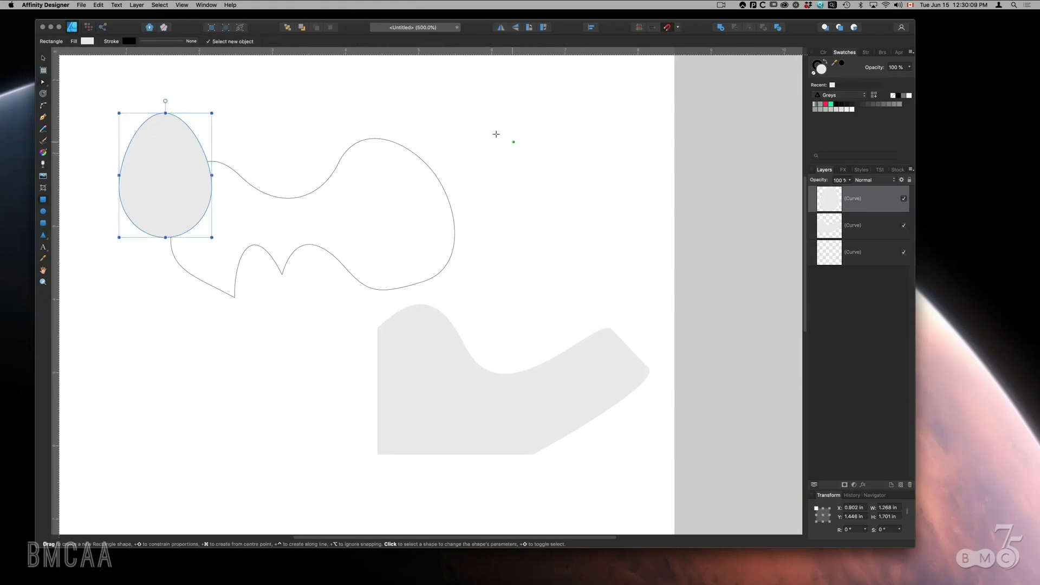
left_click_drag(460, 113, 612, 259)
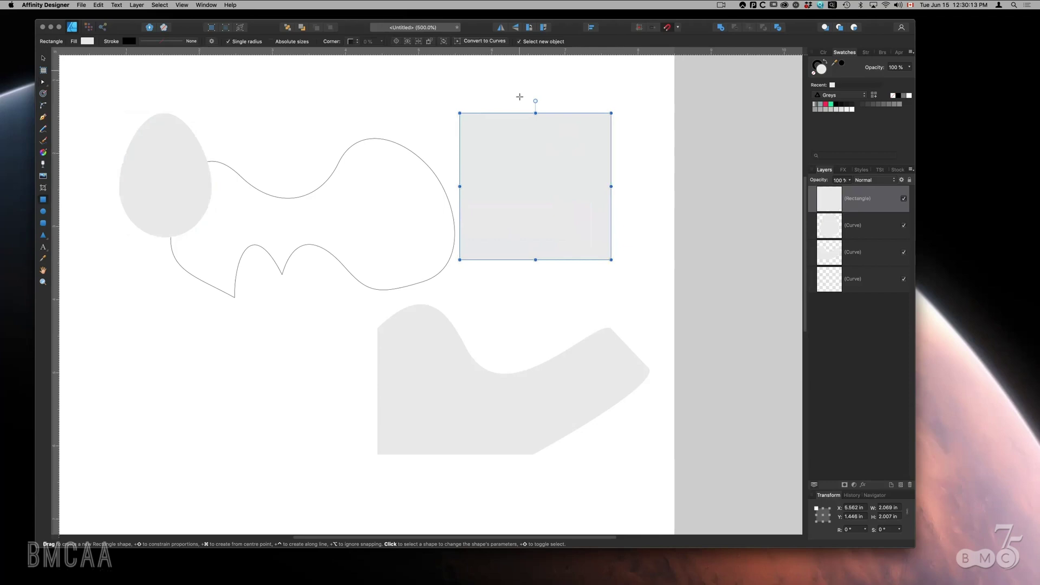
- Round the rectangle's upper-left and lower-right corners to about 0.61 in with the Corner tool, and its upper-right corner slightly
left_click(44, 106)
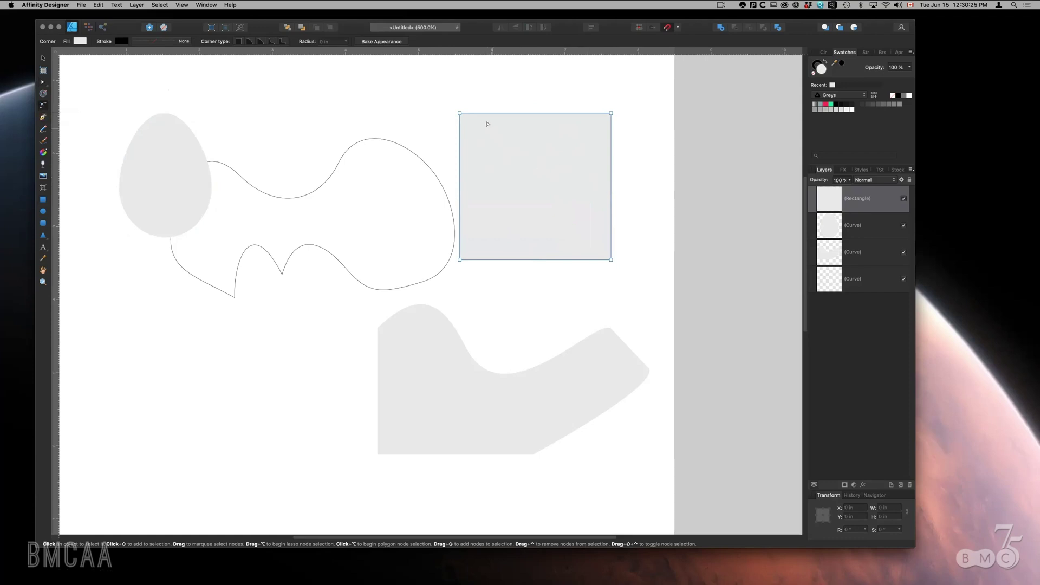
left_click_drag(461, 115, 504, 160)
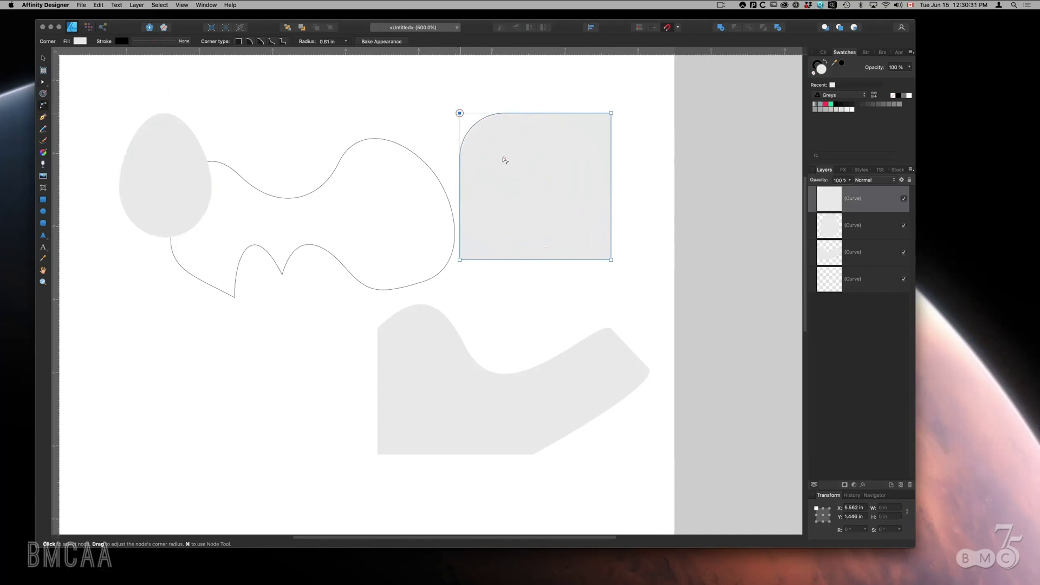
left_click(610, 117)
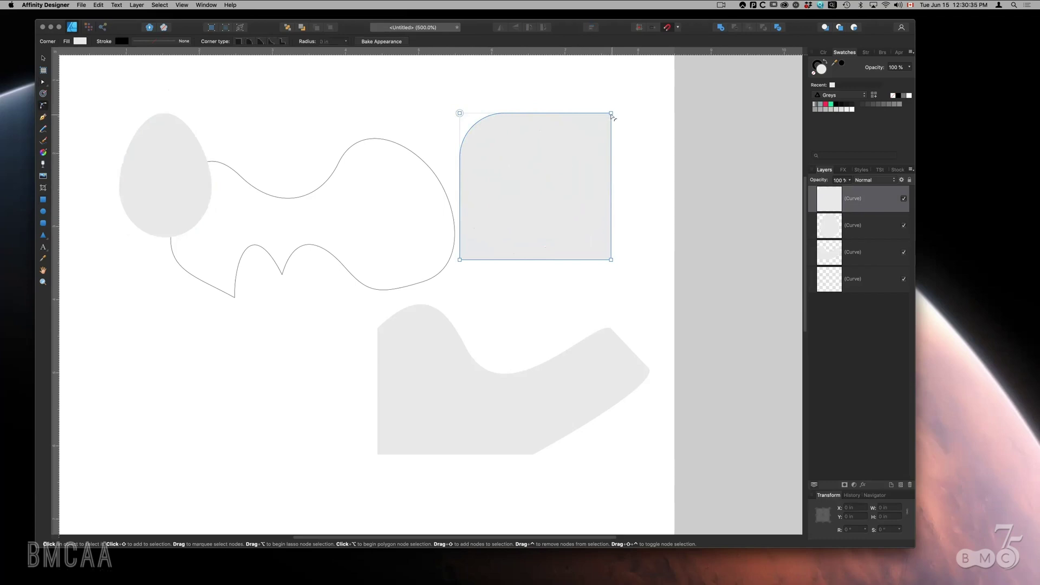
left_click_drag(607, 123, 600, 124)
left_click_drag(611, 261, 567, 214)
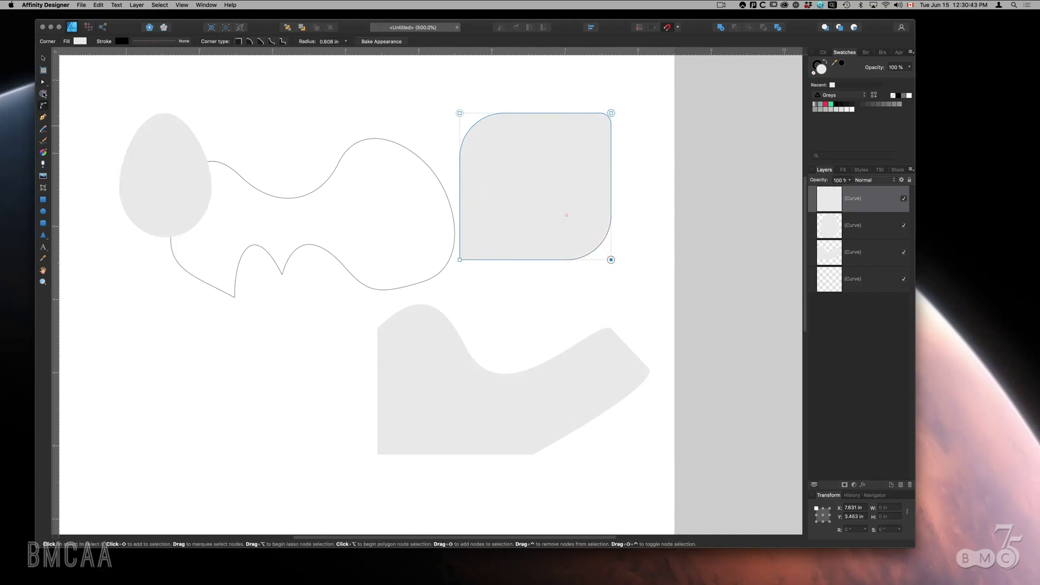
- Shrink the rounded rectangle inward with the Contour tool to a radius of about -0.42 in
left_click(43, 94)
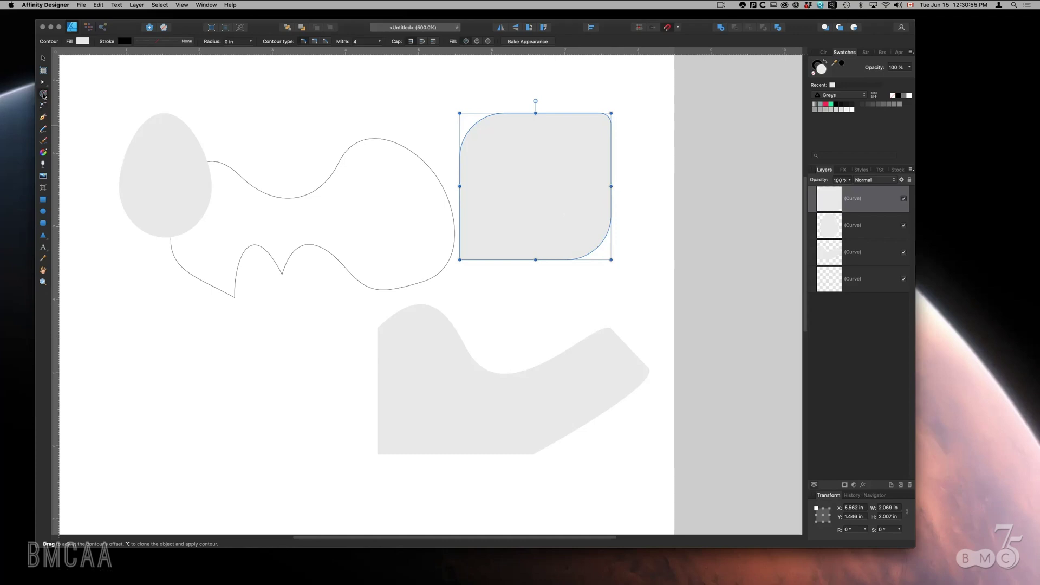
left_click_drag(497, 165, 465, 148)
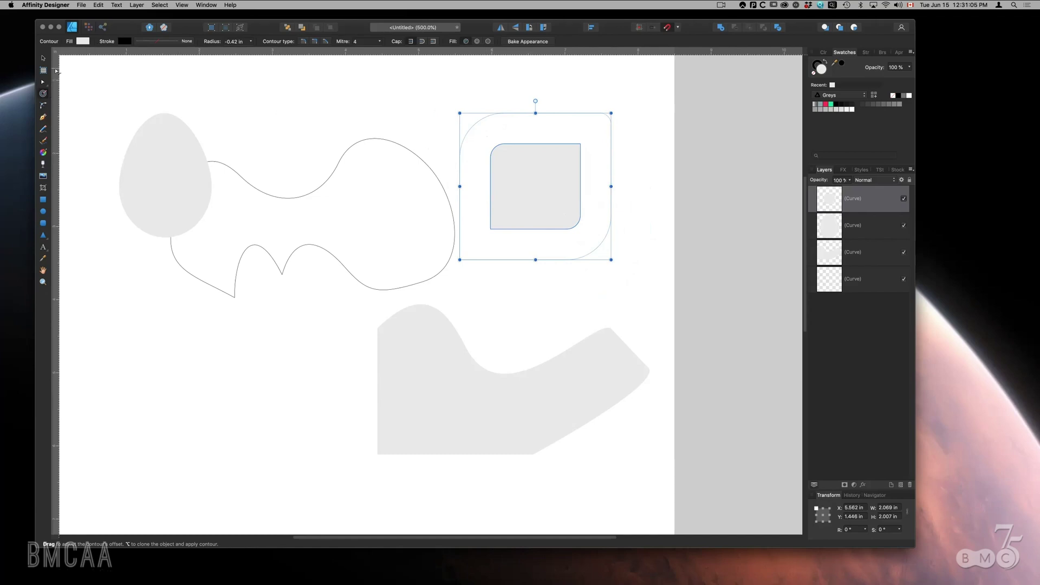
- Select all the practice shapes on the page and delete them
left_click(42, 56)
left_click(218, 140)
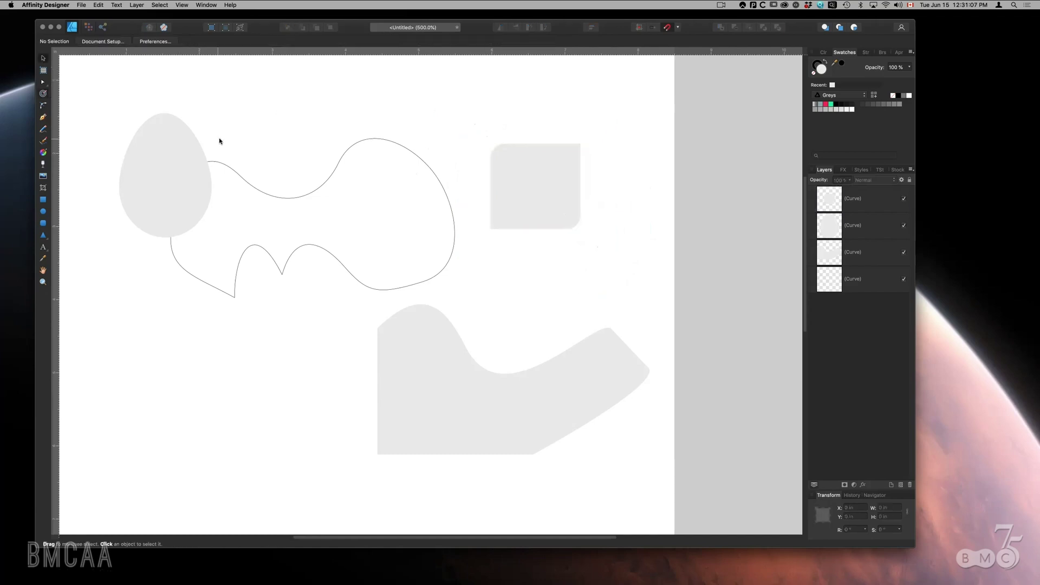
left_click_drag(145, 109, 540, 392)
key("Delete")
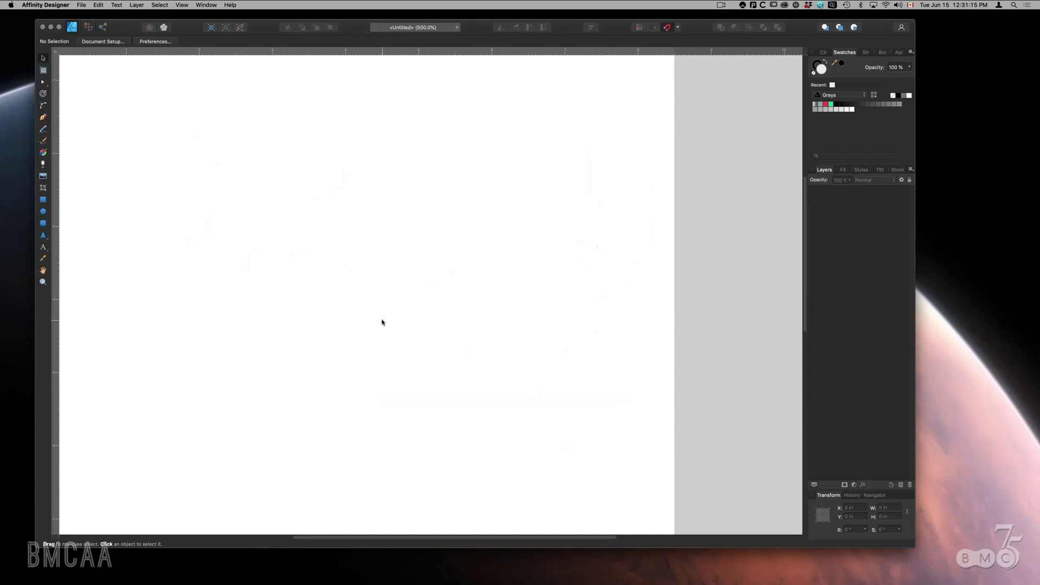
- Draw four light grey ellipses on the empty page: three clustered together and a separate one below them to the right
left_click(43, 211)
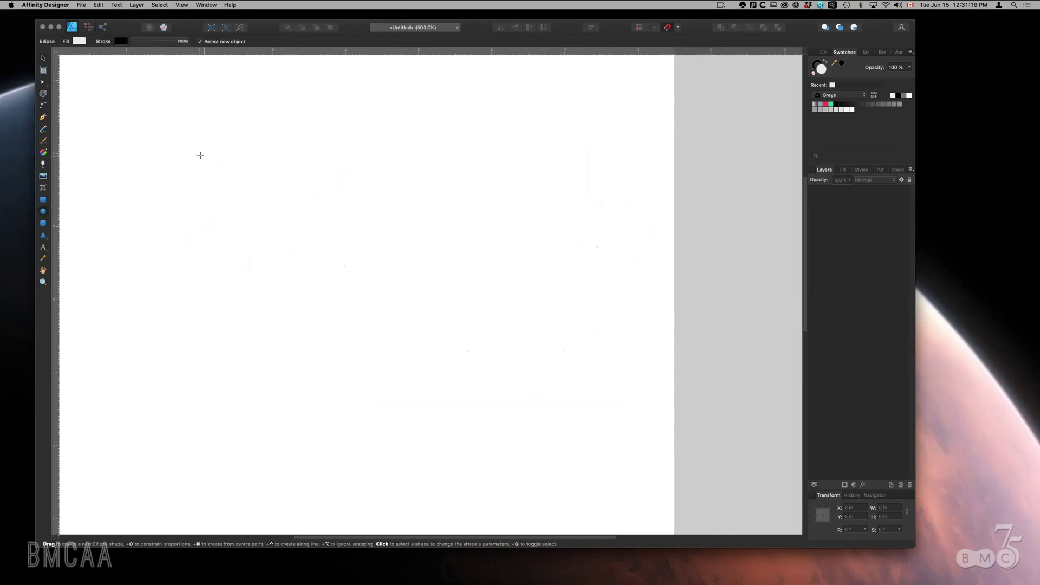
left_click_drag(204, 154, 317, 261)
left_click_drag(286, 214, 382, 316)
left_click_drag(365, 168, 461, 255)
left_click_drag(376, 311, 499, 415)
- Move the cluster's right ellipse down and left to about X 4.09 in, Y 2.34 in, overlapping the middle one
left_click(46, 60)
left_click(387, 179)
left_click_drag(387, 180, 375, 190)
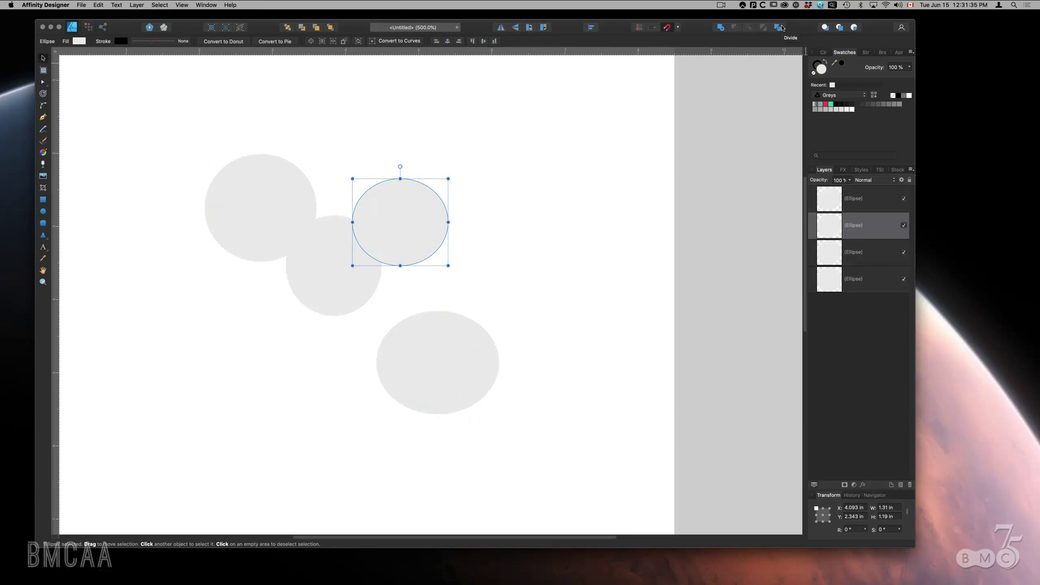
- Try merging the three overlapping ellipses into one curve with the Add operation, and undo it
left_click_drag(275, 124, 392, 254)
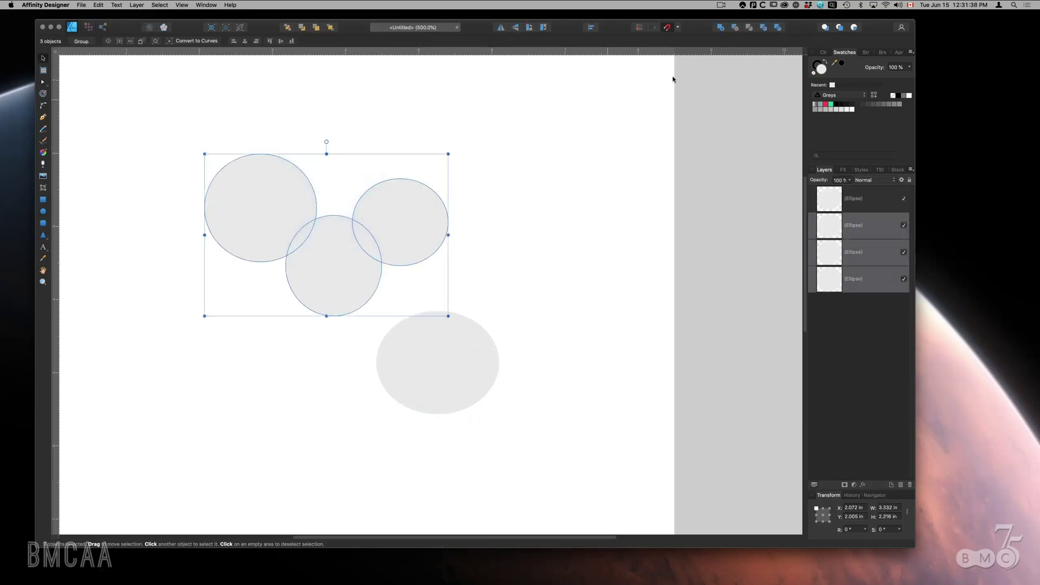
left_click(720, 28)
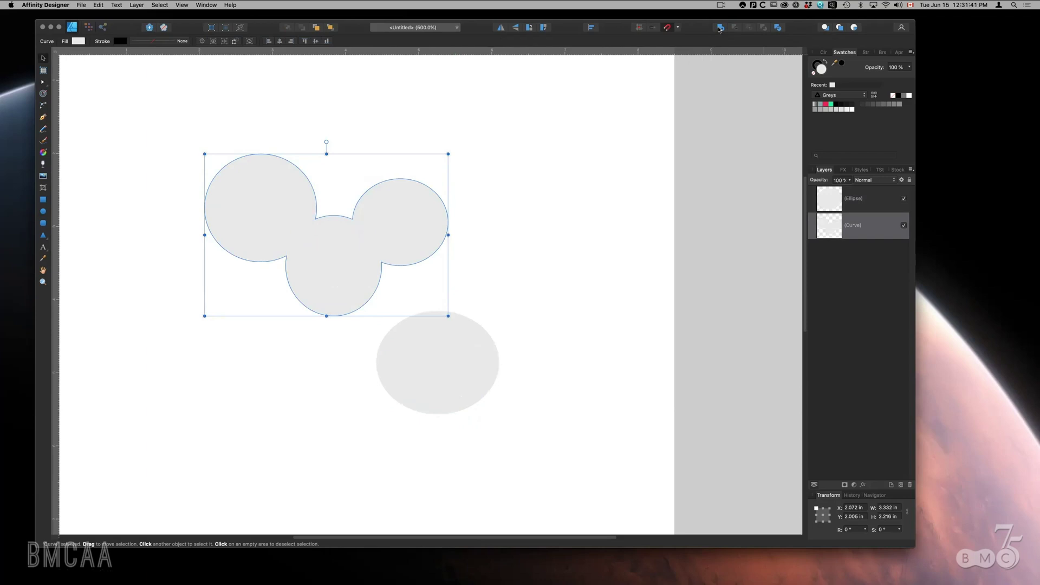
key("super+z")
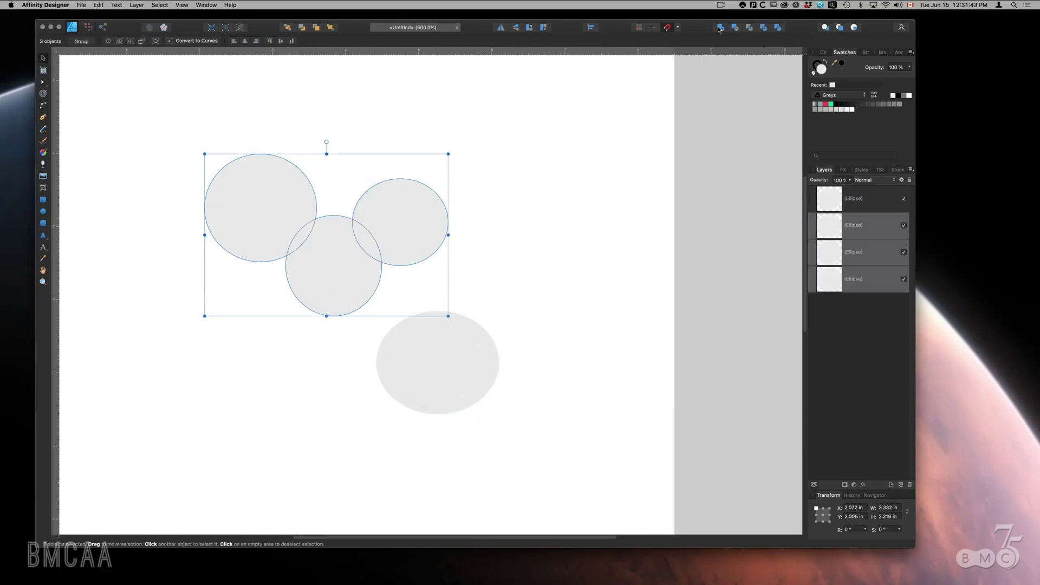
- Combine all four ellipses into a non-destructive Add compound and move it to about X 2.27 in, Y 1.94 in
left_click_drag(155, 111, 568, 428)
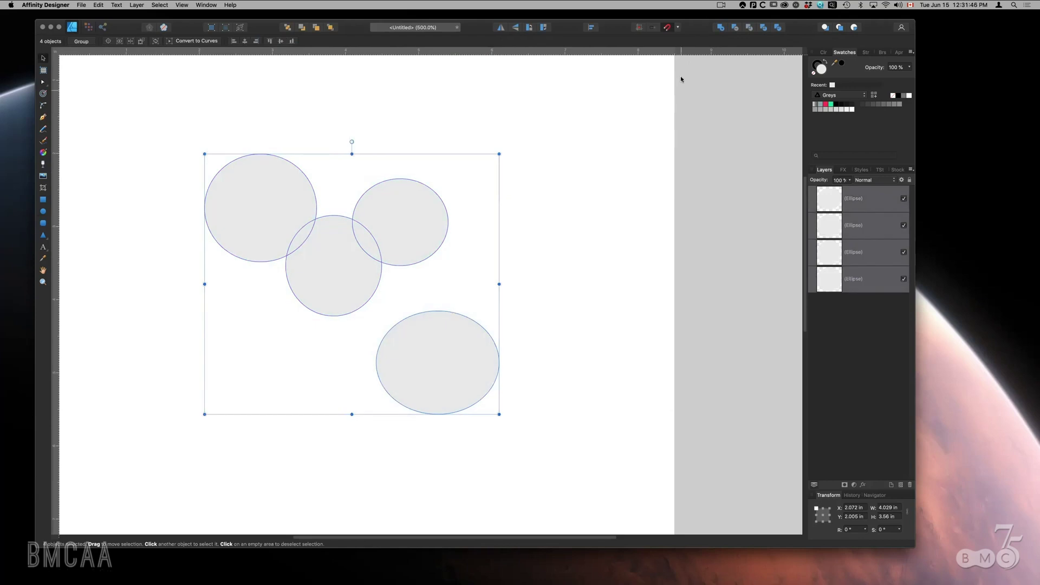
left_click(721, 27, "alt")
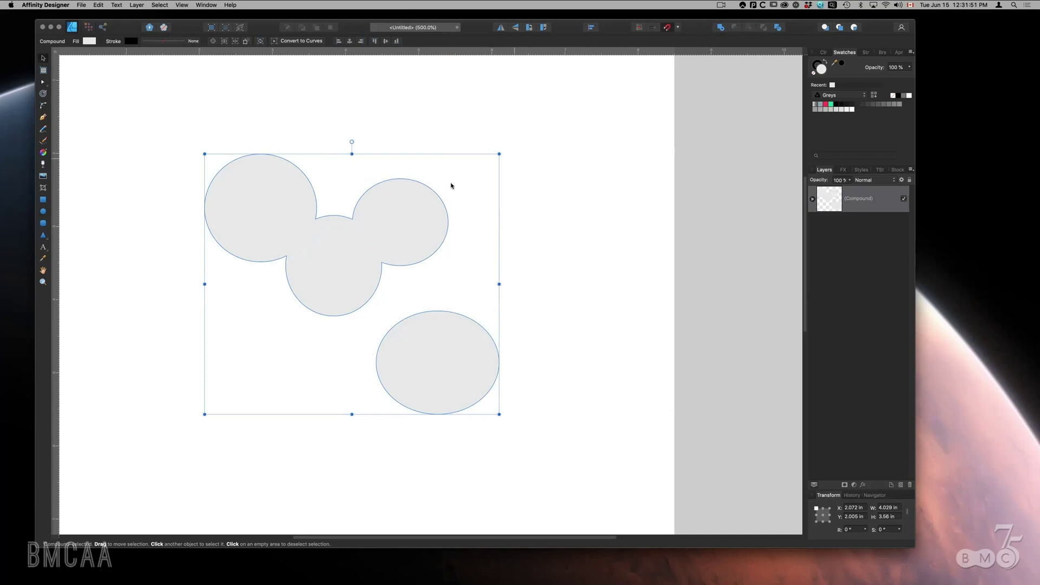
left_click(441, 197)
left_click_drag(439, 199, 455, 194)
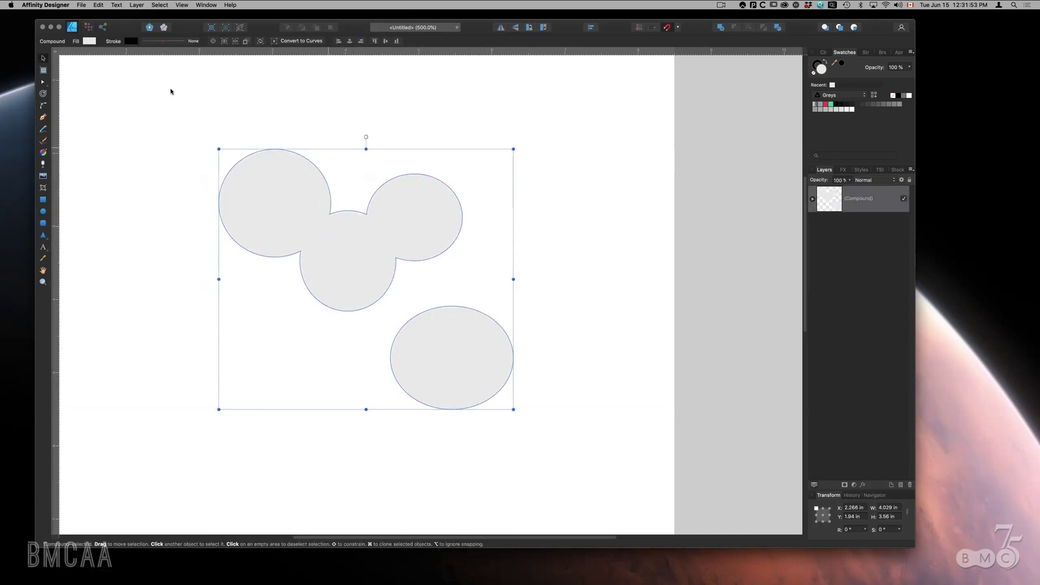
- Try selecting the compound's outline with the Node tool, and undo back to the four separate ellipses
left_click(43, 82)
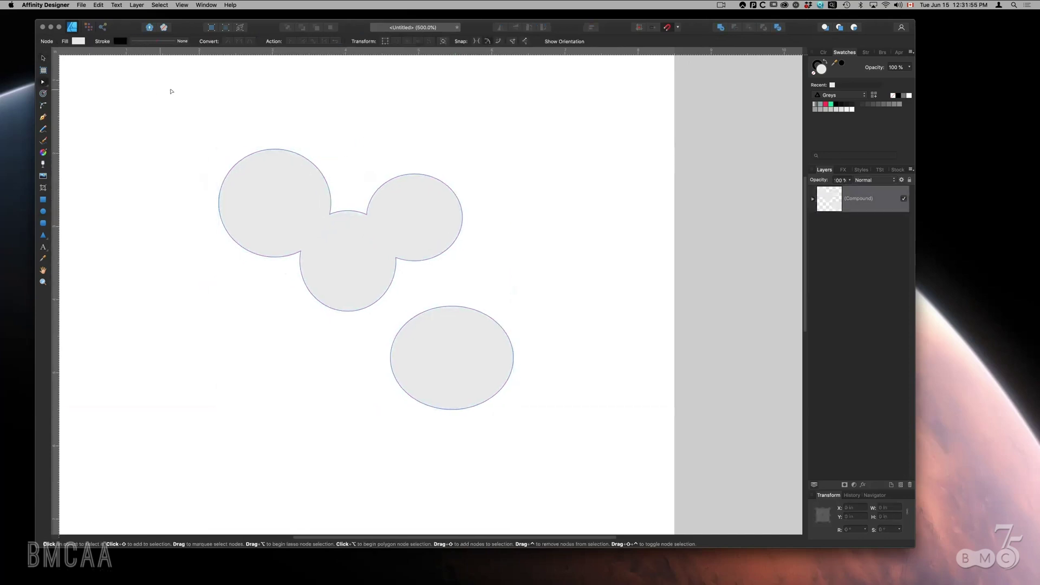
left_click(444, 185)
key("super+z")
key("super+z")
key("super+z")
key("super+z")
key("super+z")
key("super+z")
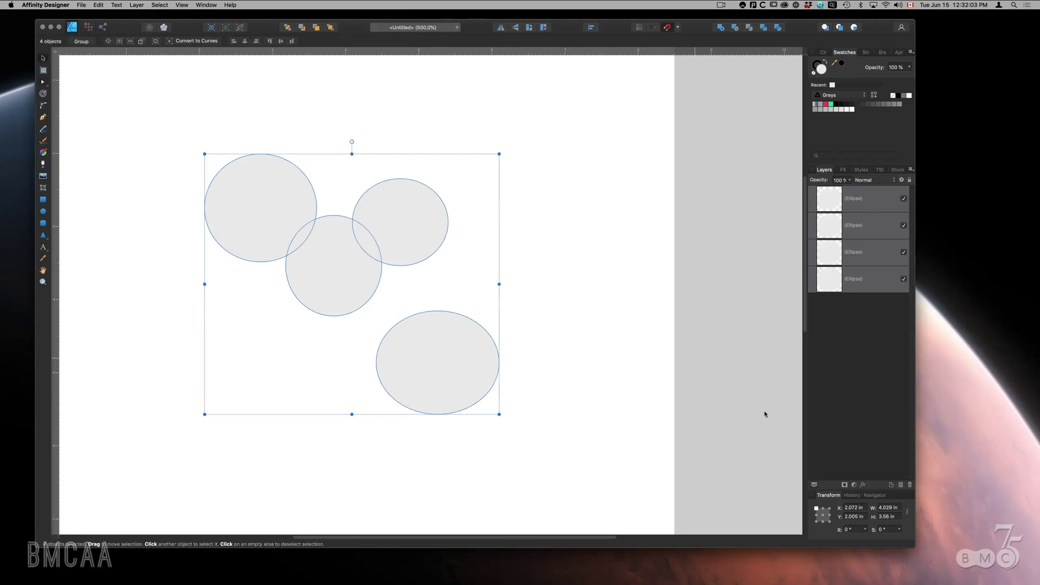
- Try combining all four ellipses with Add, both as a single curve and as a non-destructive compound, undoing each attempt
left_click(721, 28)
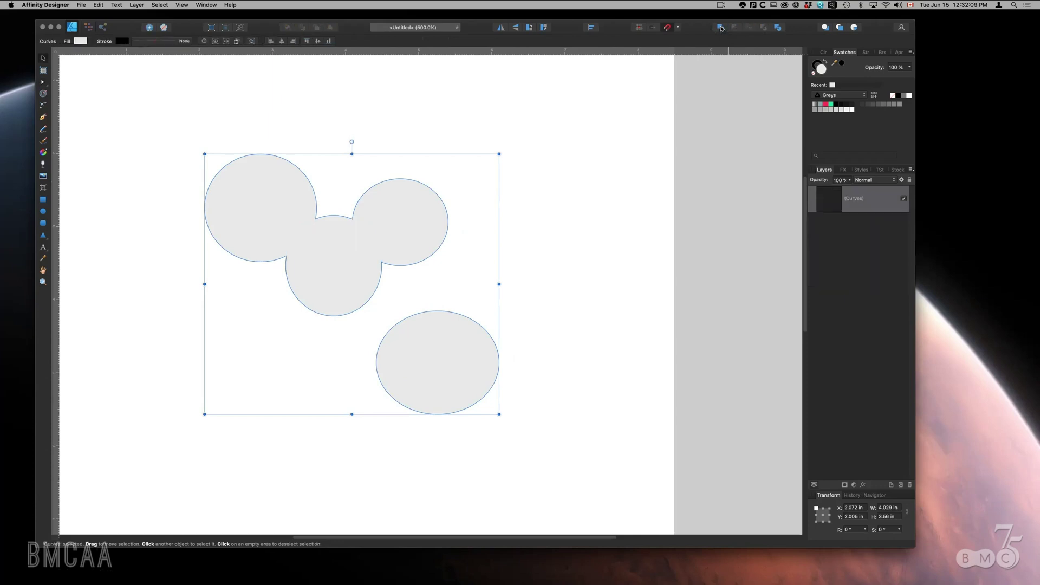
key("super+z")
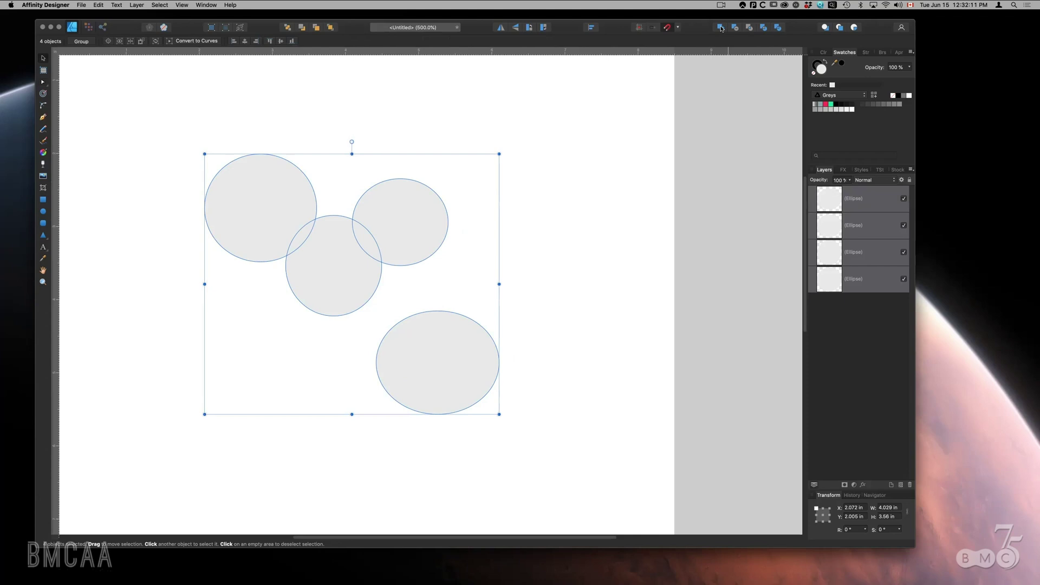
left_click(721, 27, "alt")
key("super+z")
left_click(721, 27, "alt")
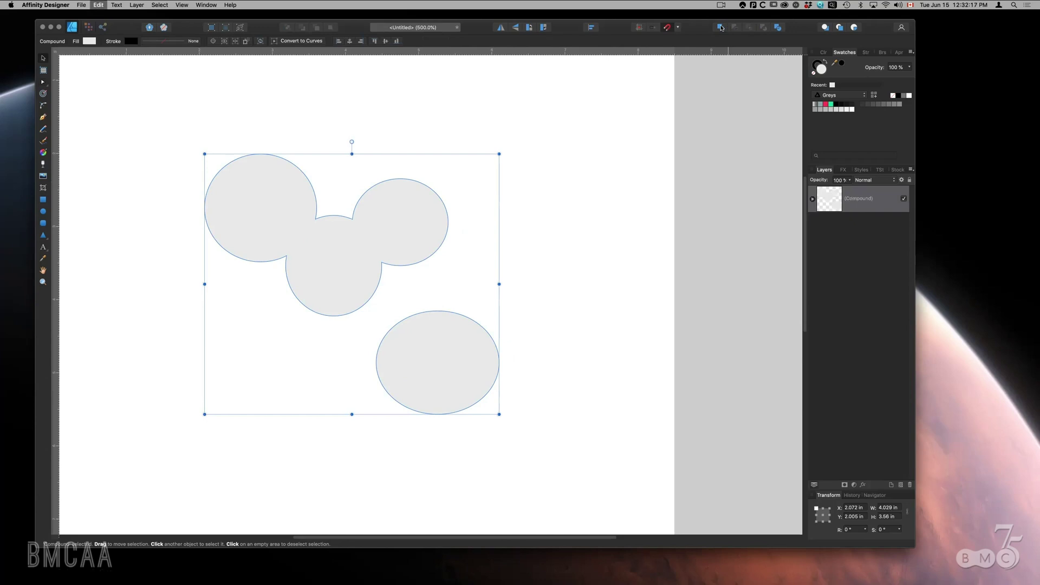
key("super+z")
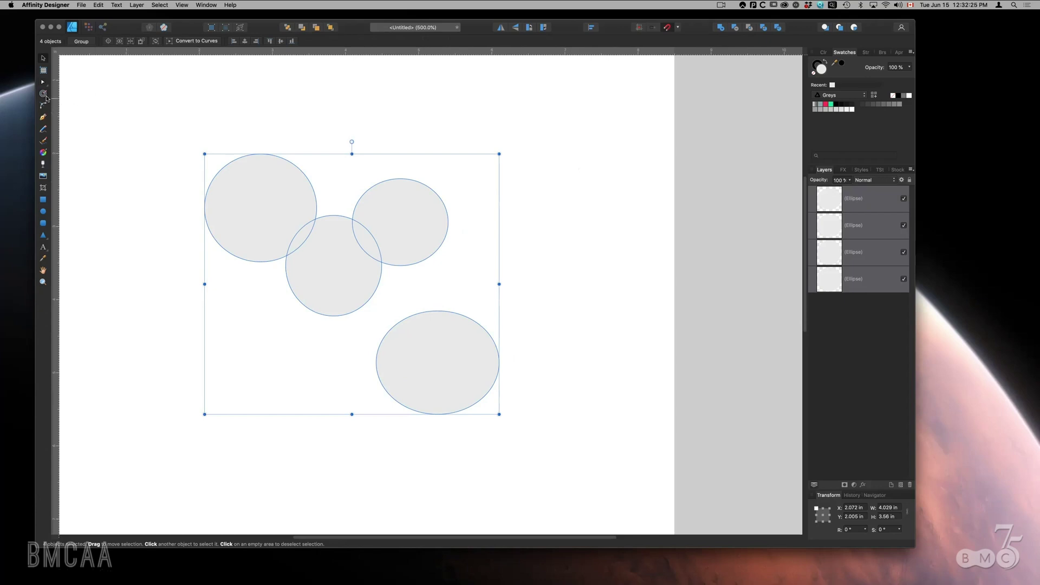
- Move the four ellipses to about X 2.69 in, Y 2.15 in, and detach the Layers panel to float beside them
left_click_drag(220, 203, 265, 214)
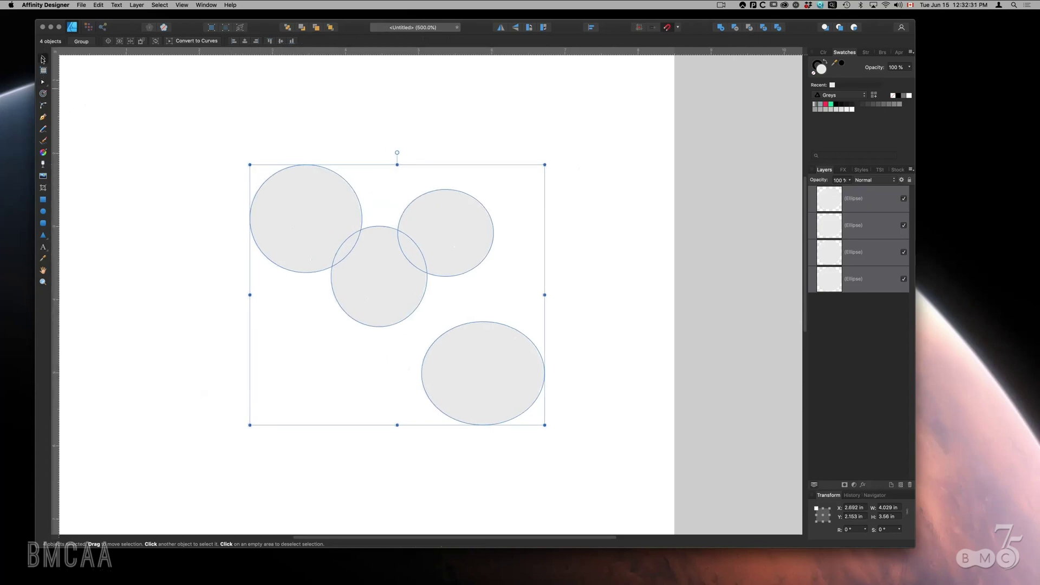
left_click_drag(250, 138, 467, 365)
left_click_drag(824, 170, 629, 102)
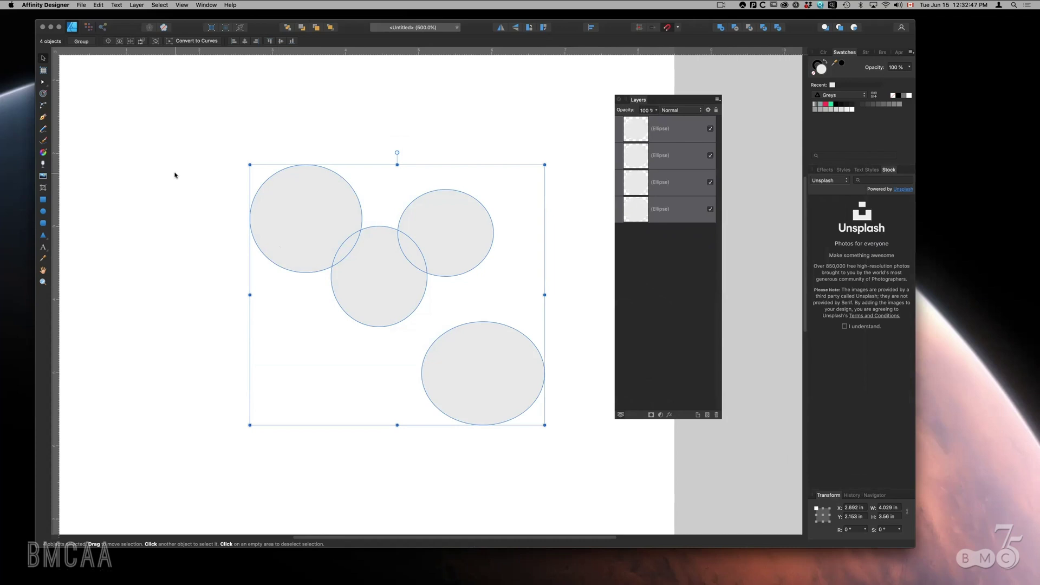
left_click(179, 173)
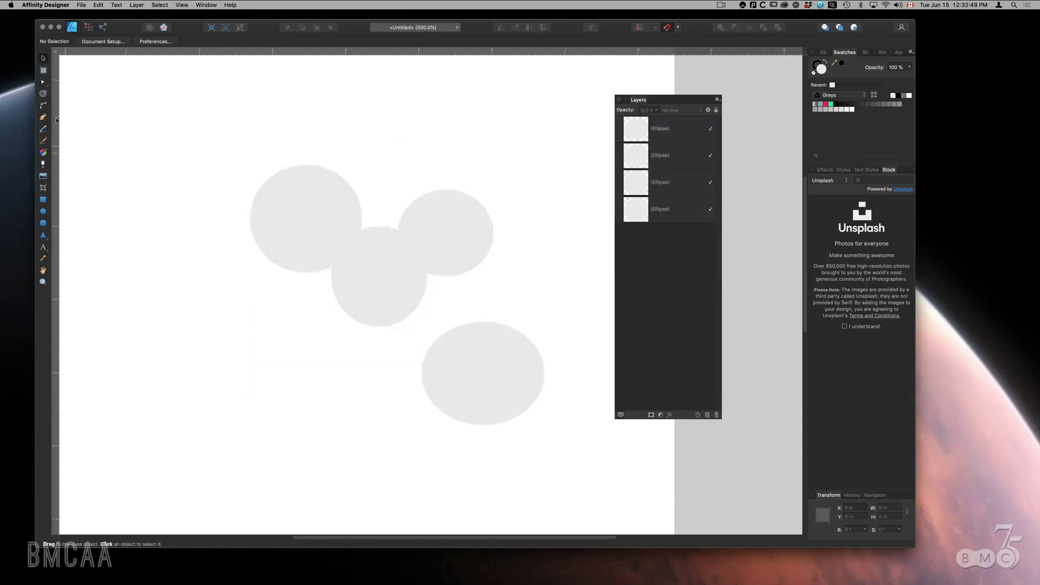
- Draw a rectangle about 1.51 × 1.55 in left of the ellipses and another about 1.11 × 1.13 in overlapping the upper-right ellipse
left_click(43, 199)
left_click_drag(132, 165, 242, 277)
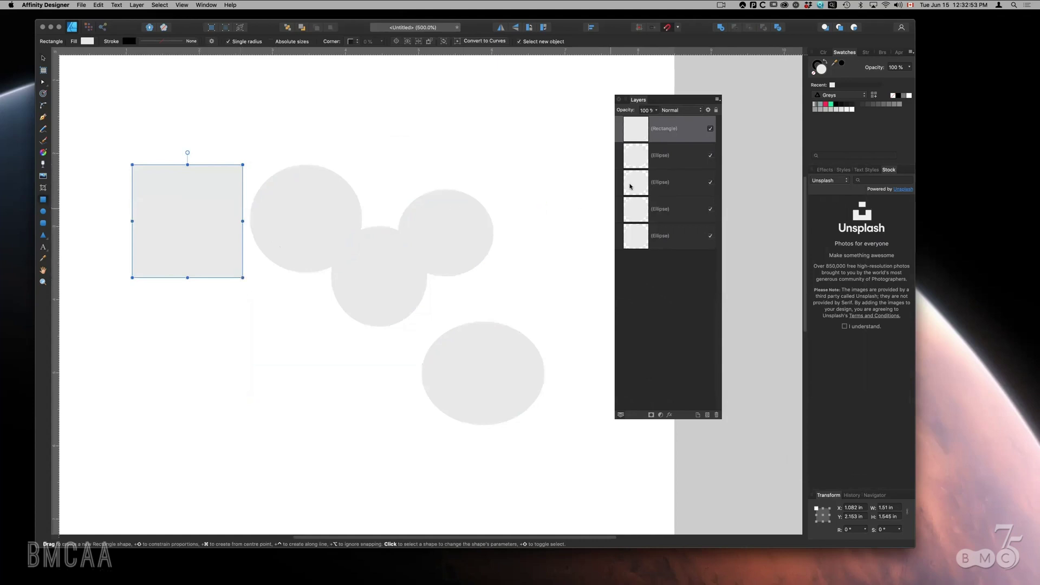
left_click_drag(446, 138, 527, 221)
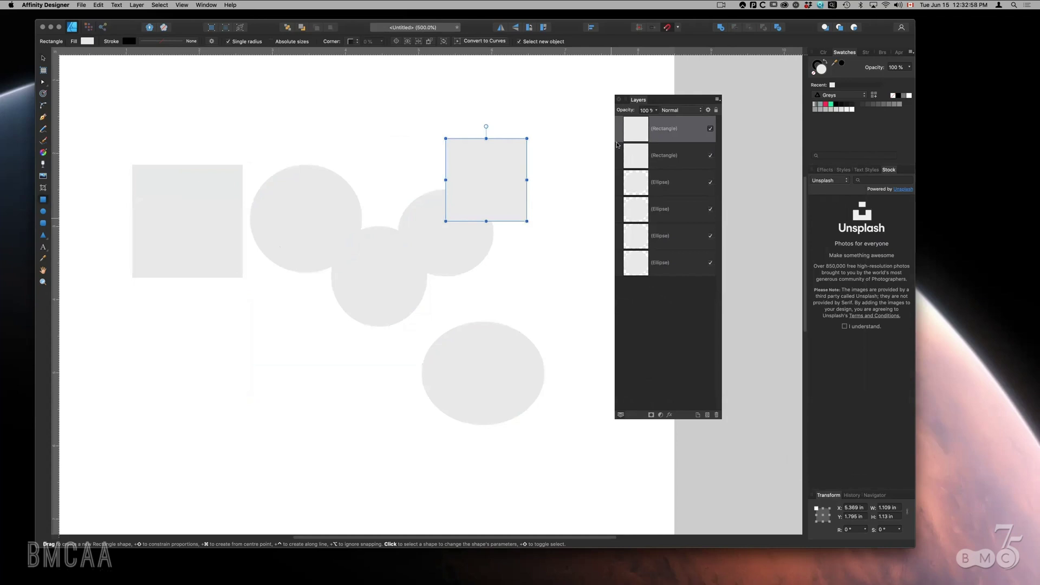
left_click(43, 58)
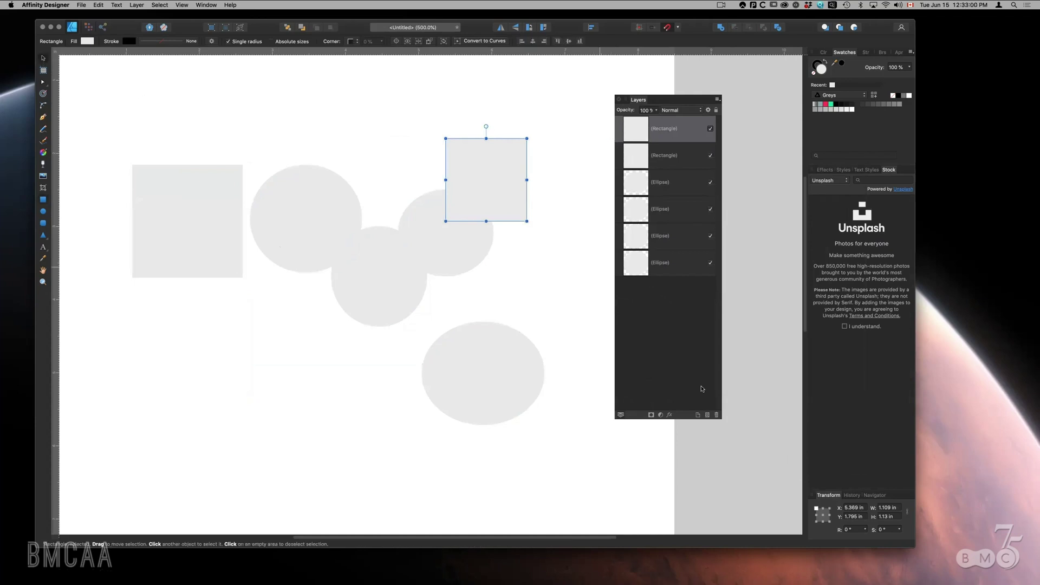
- Add a new layer, draw three overlapping rectangles on it at the page's upper left, and expand and collapse its contents
left_click(698, 416)
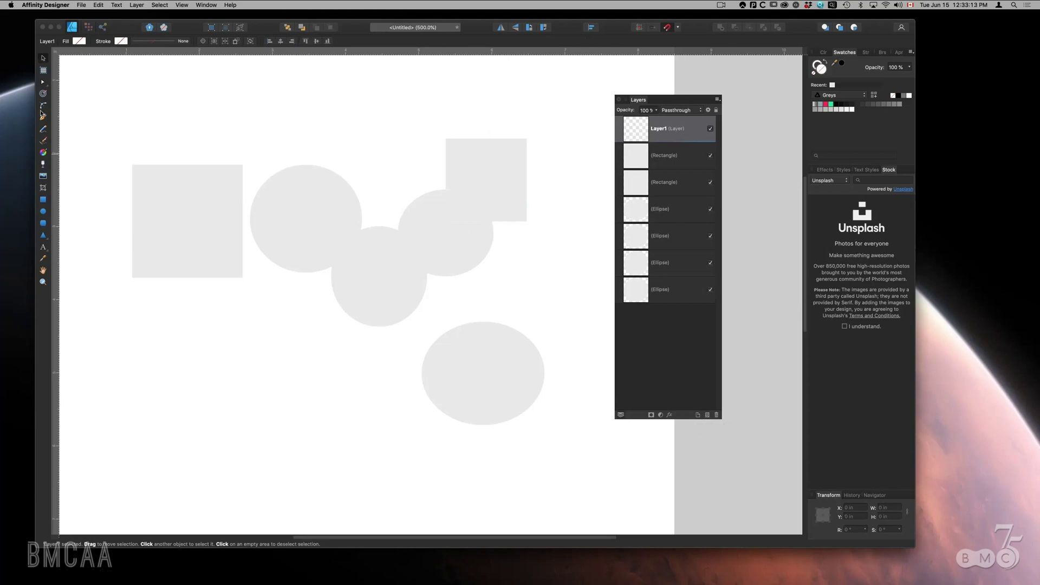
left_click(42, 199)
mouse_move(121, 80)
left_mouse_down()
mouse_move(181, 146)
mouse_move(222, 164)
mouse_move(269, 221)
left_mouse_up()
left_click(620, 130)
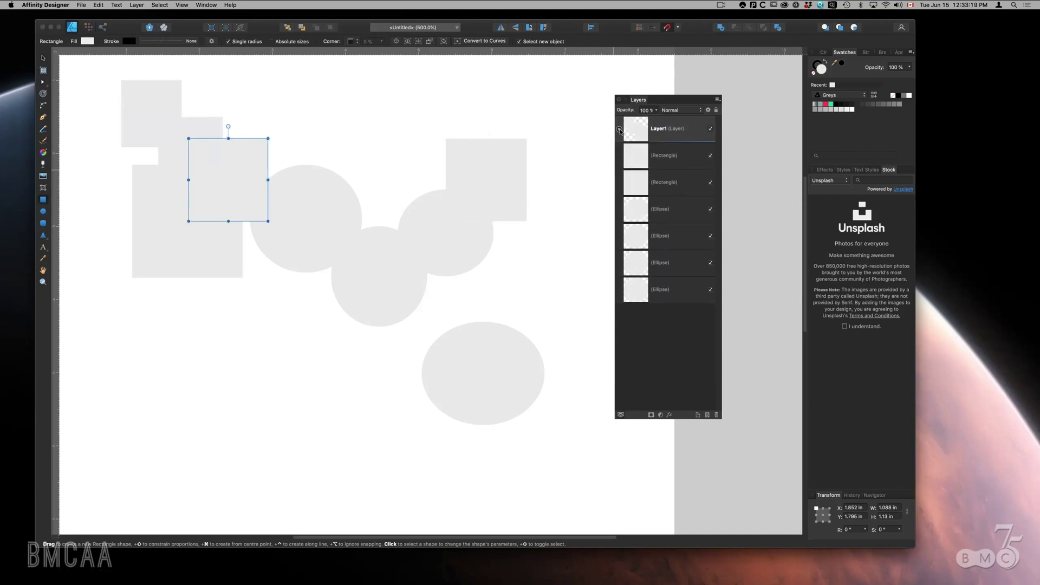
left_click(620, 129)
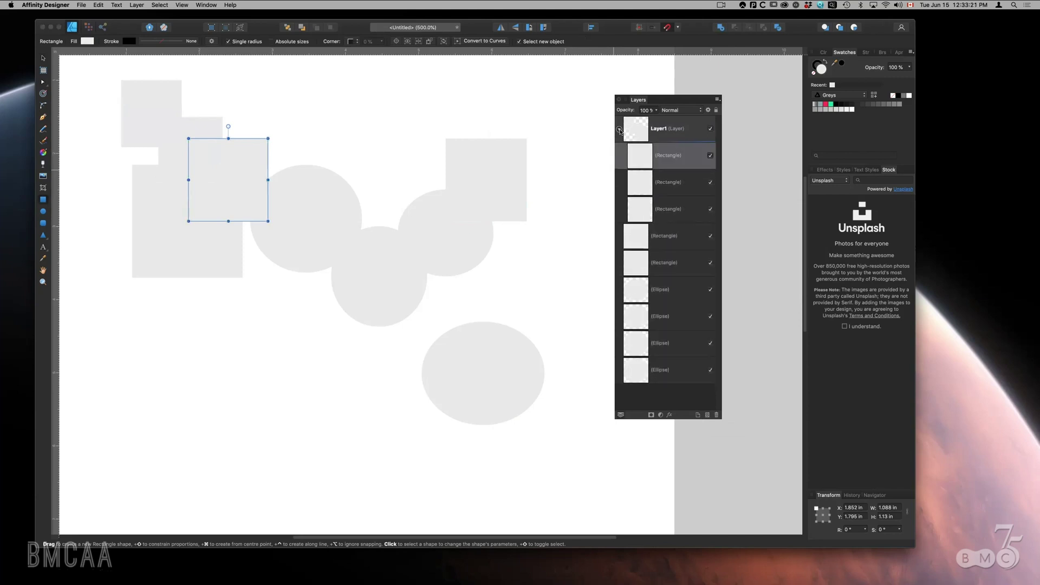
left_click(619, 130)
- Group the two rectangles and four ellipses that lie outside Layer1, and expand the group in the layer list
left_click(635, 152)
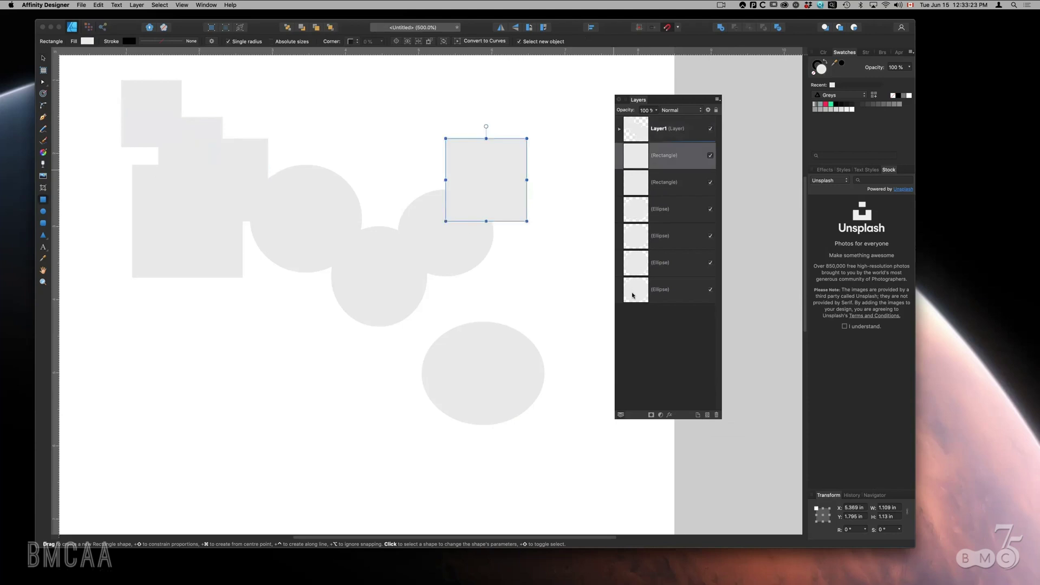
left_click(632, 296, "shift")
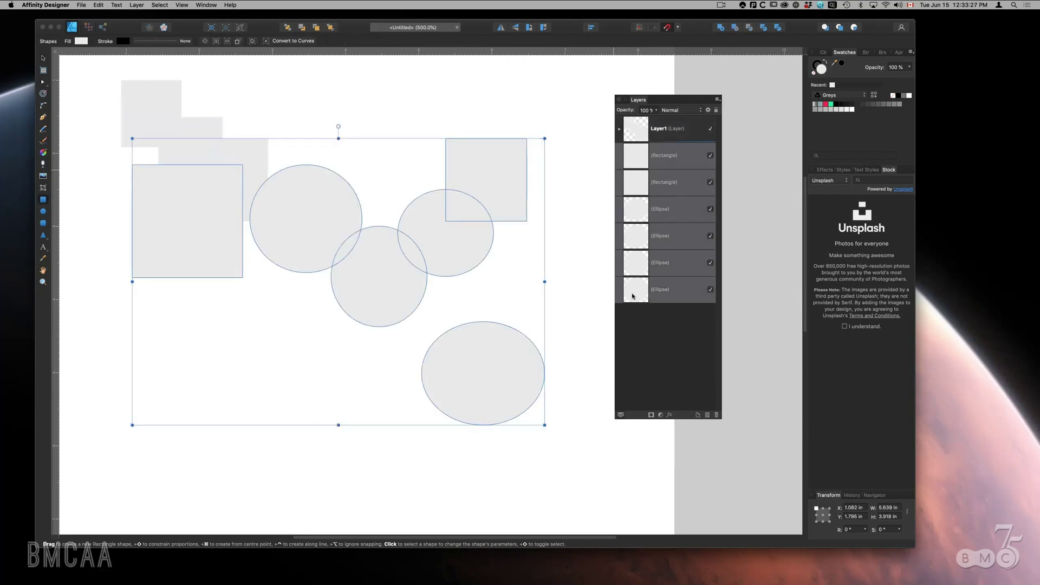
key("super+g")
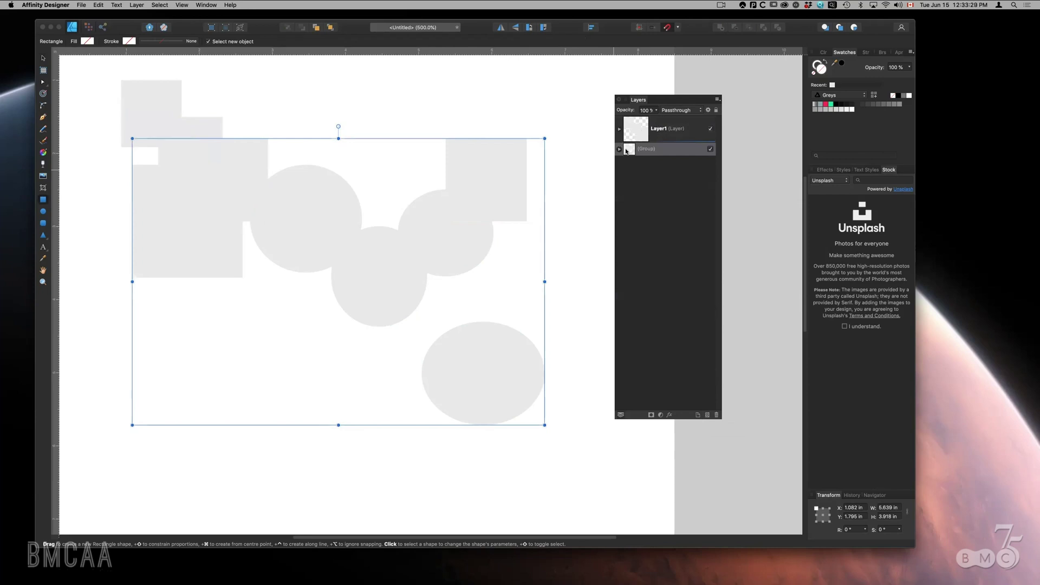
left_click(620, 149)
- Select individual shapes inside the group, toggling the upper-right ellipse's visibility off and on and its lock on and off
left_click(675, 178)
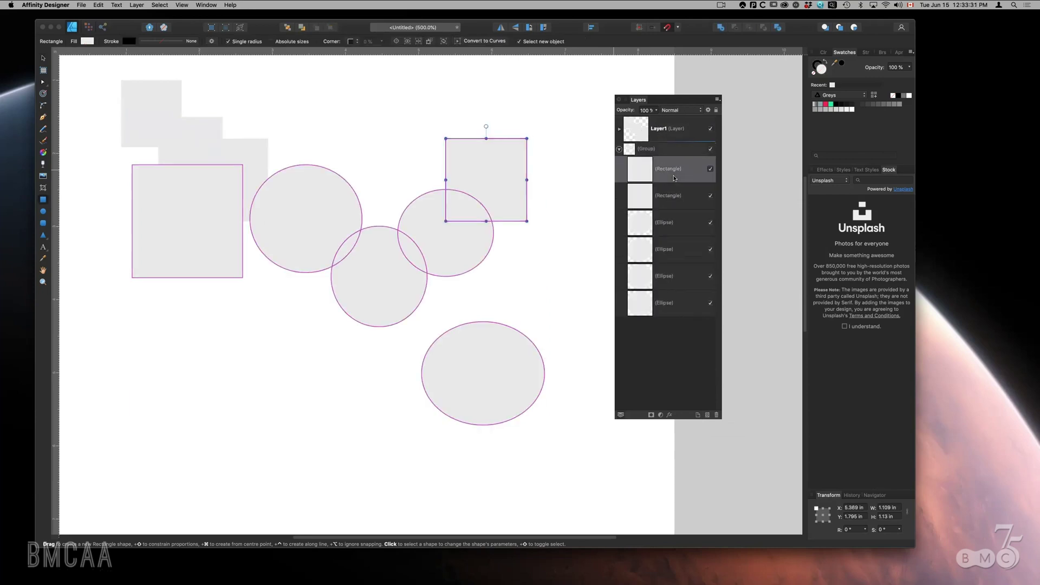
left_click(676, 201)
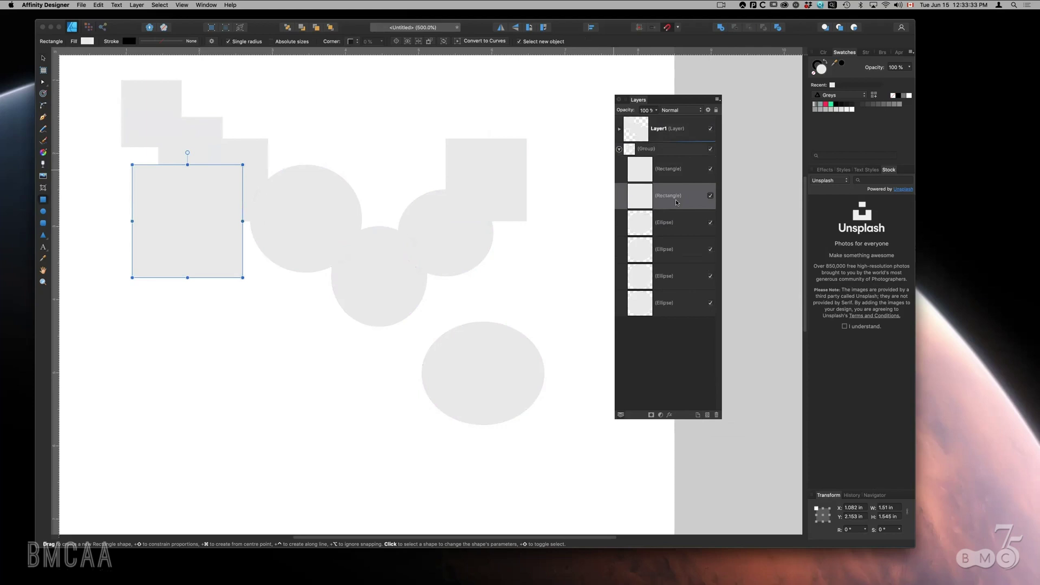
left_click(669, 223)
left_click(666, 250)
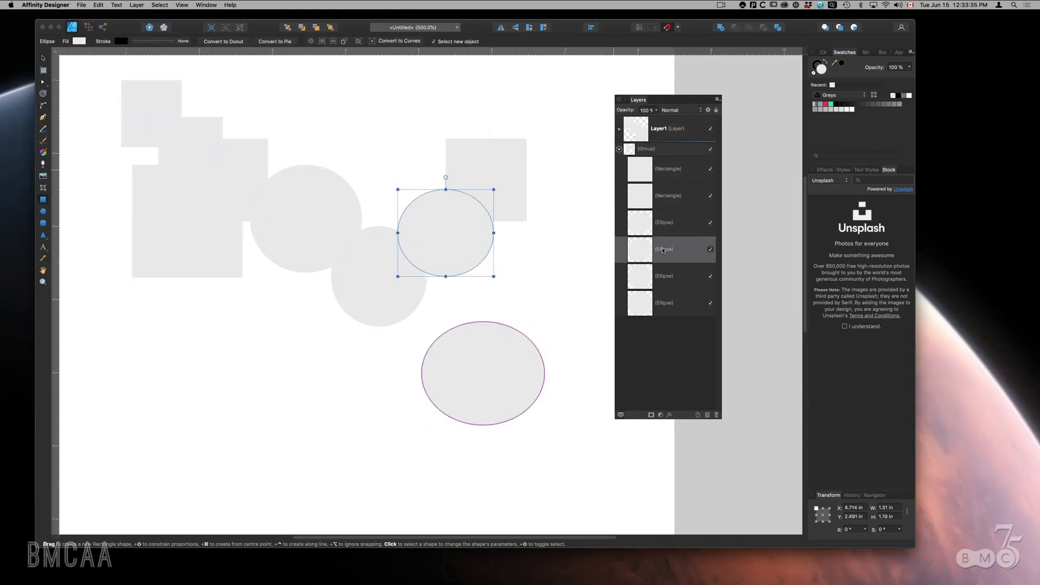
left_click(710, 250)
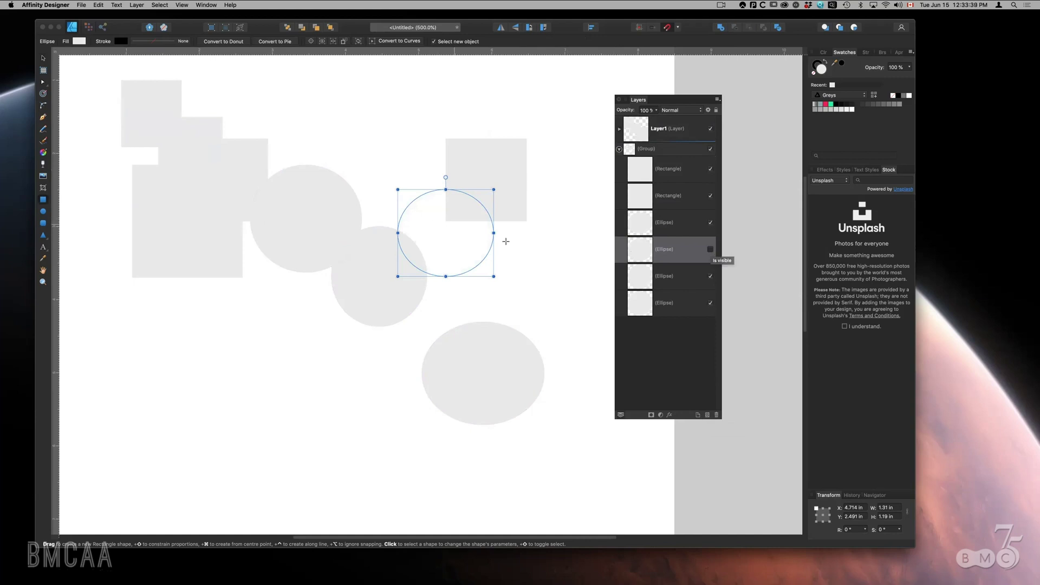
left_click(710, 250)
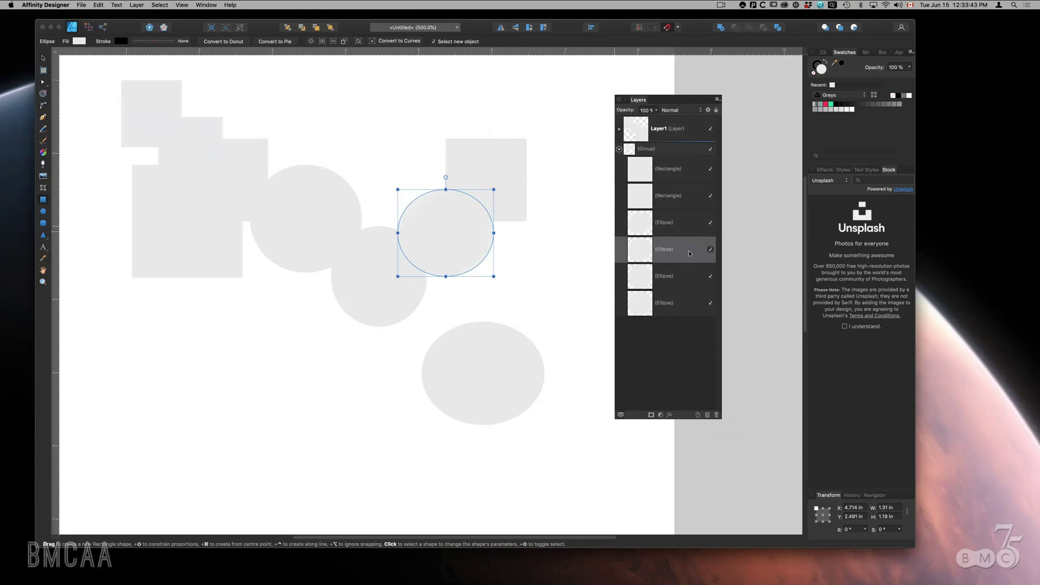
left_click(716, 110)
left_click(716, 110)
- Rename the group's topmost rectangle as Favorite
left_click(657, 167)
double_click(657, 169)
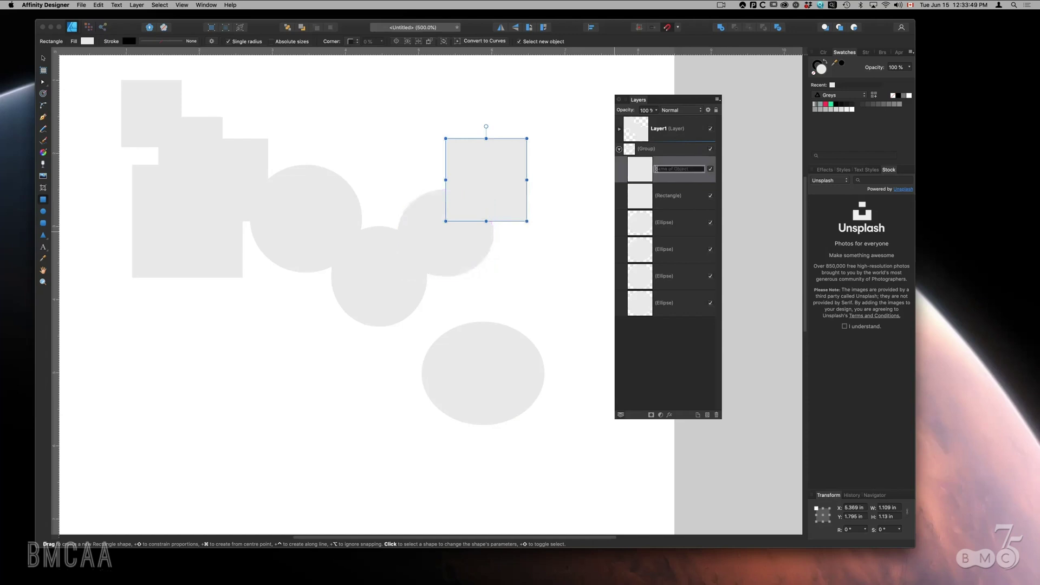
type("Favorite")
key("Return")
- Try the Favorite rectangle's layer opacity control and view its blend modes, keeping 100% and Normal
left_click(655, 111)
left_click_drag(656, 119, 677, 123)
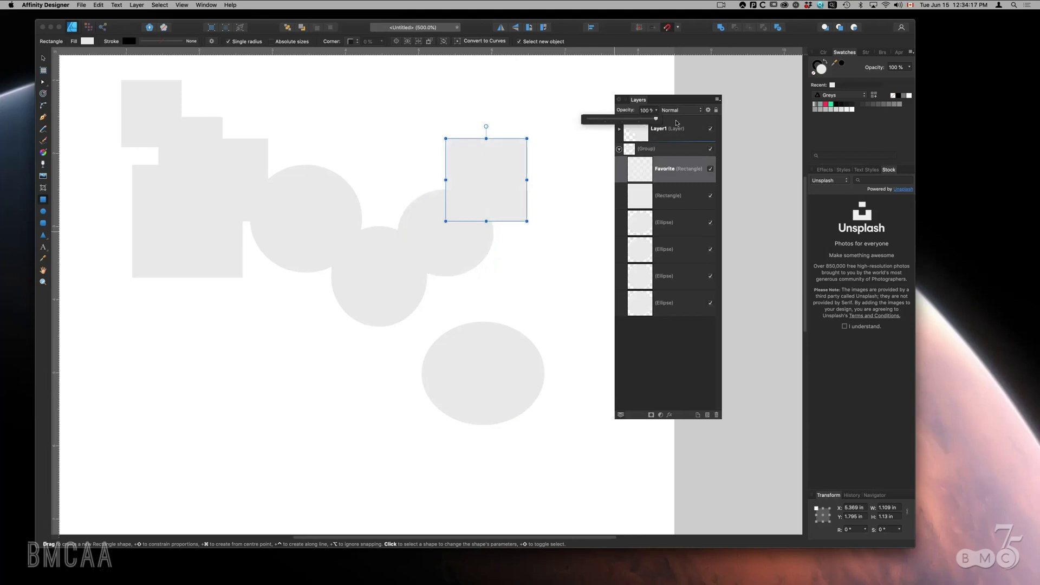
left_click(677, 113)
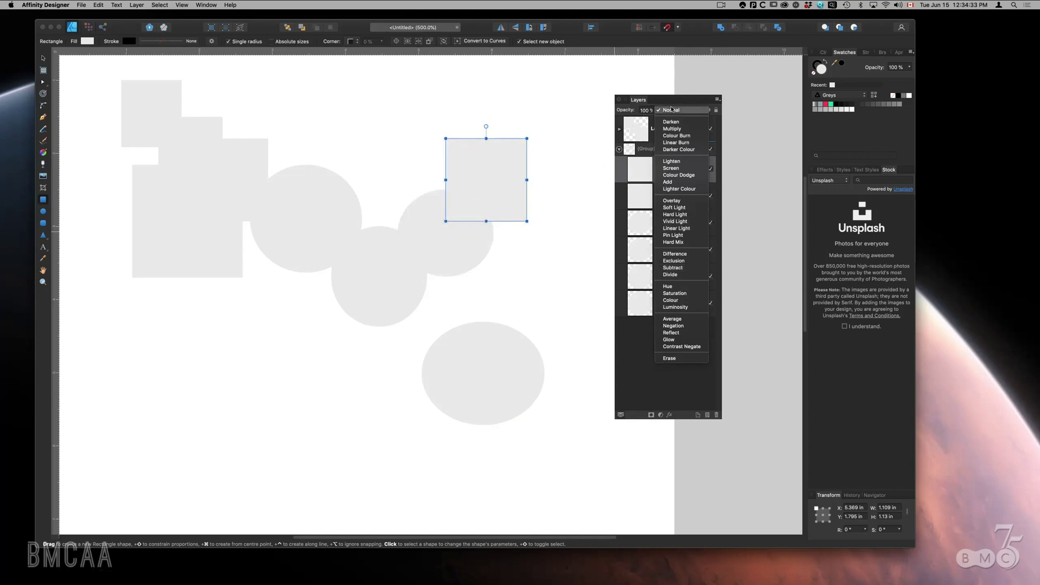
left_click(419, 104)
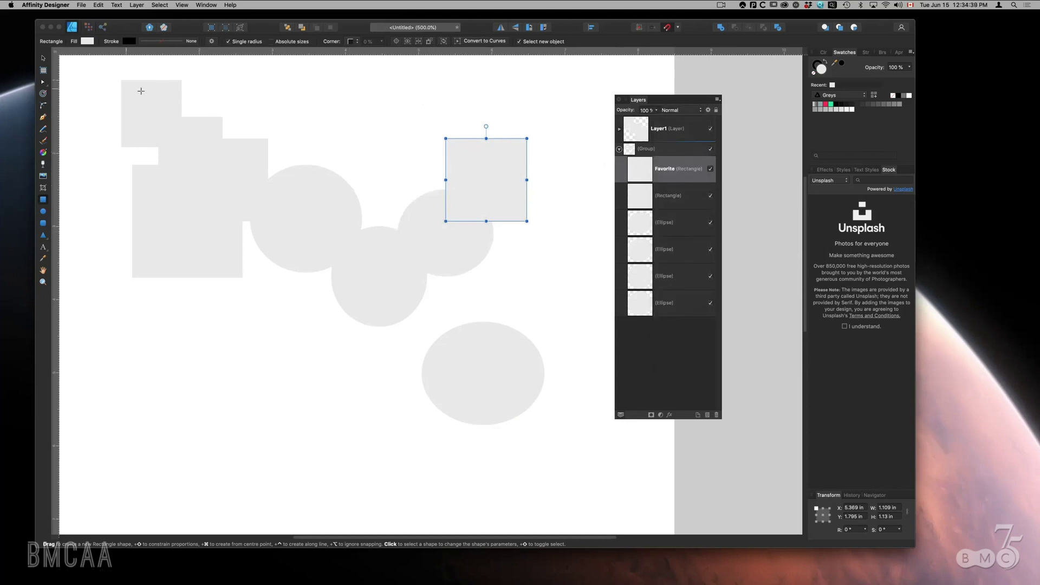
- Select the upper-left rectangle on Layer1 and nudge it down to about Y 1.02 in
left_click(43, 58)
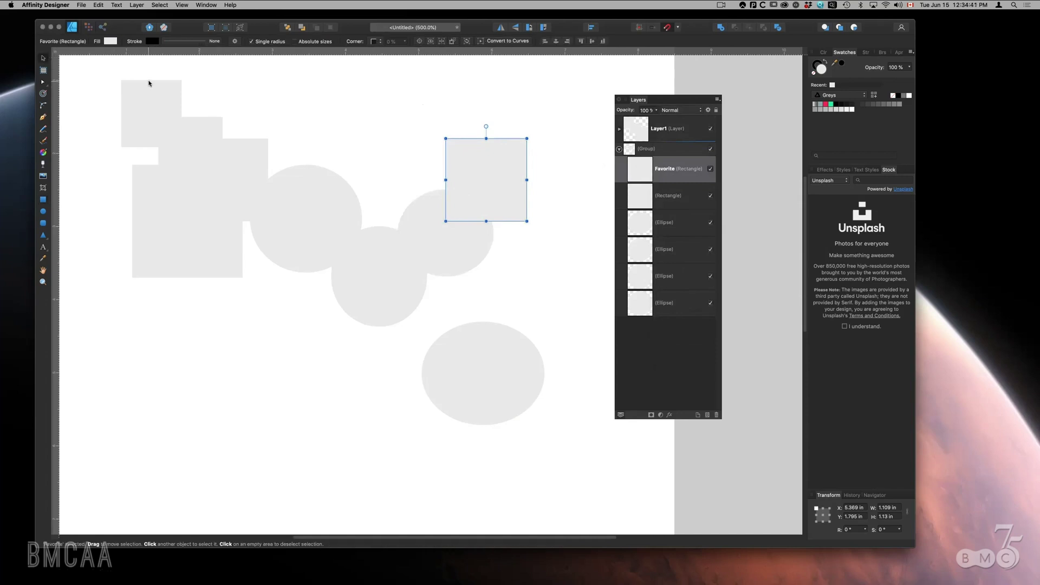
left_click(149, 81)
left_click_drag(162, 82, 162, 84)
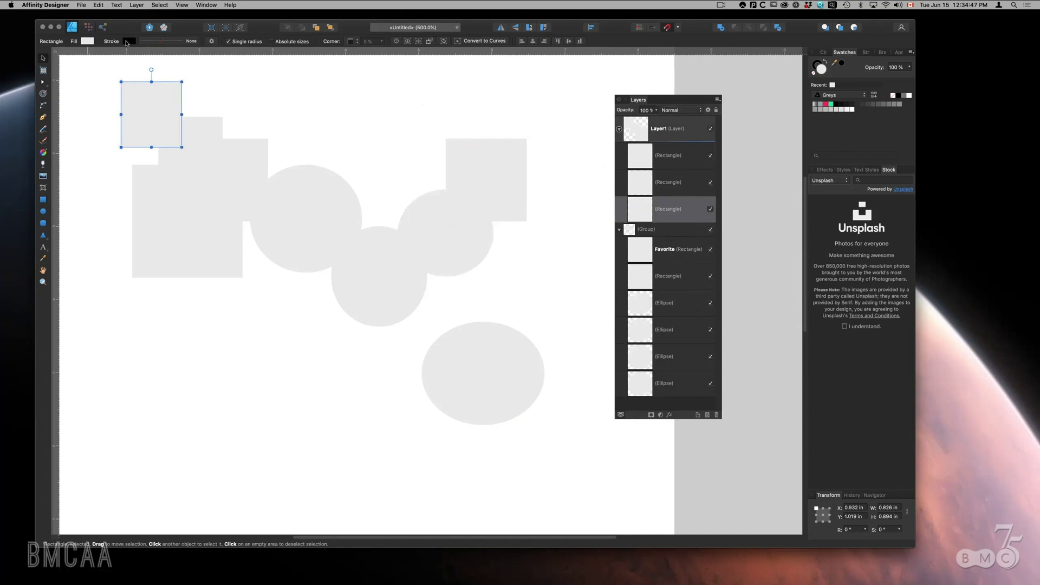
- Switch the fill colour to CMYK sliders and give the upper-left rectangle a blue fill of C 81, M 75, Y 0, K 0
left_click(85, 42)
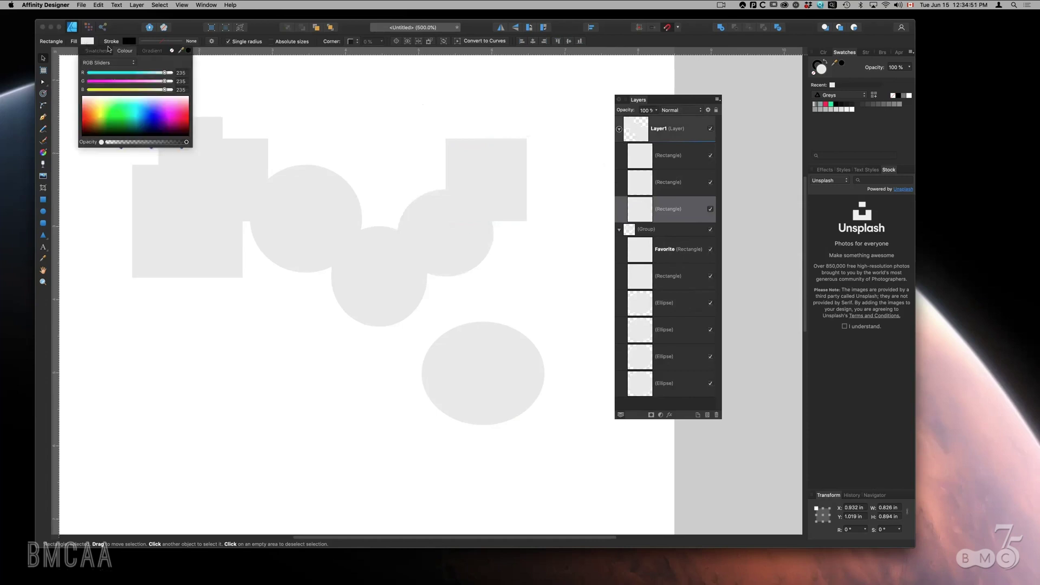
left_click(99, 51)
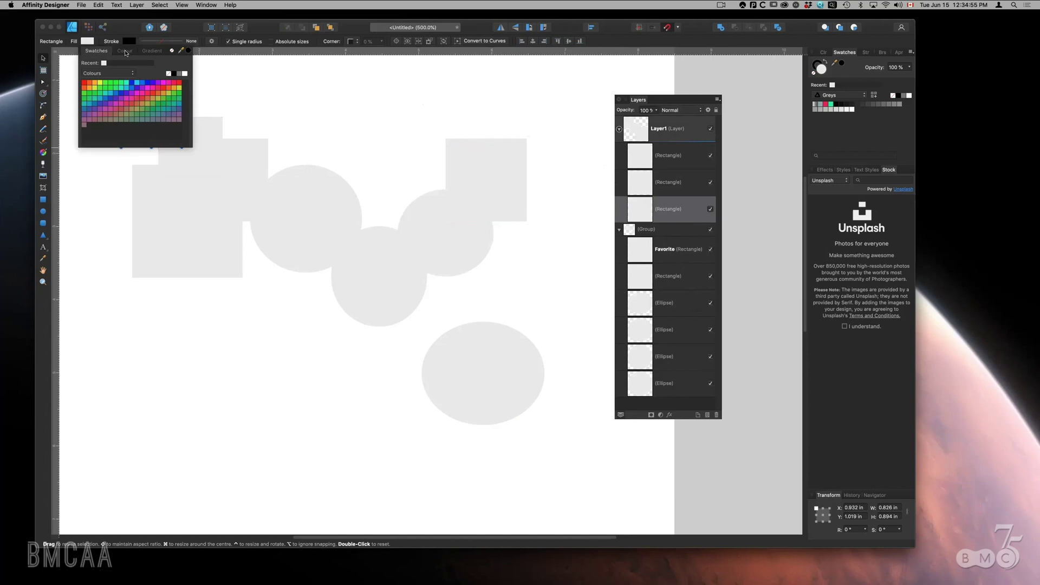
left_click(127, 51)
left_click(119, 66)
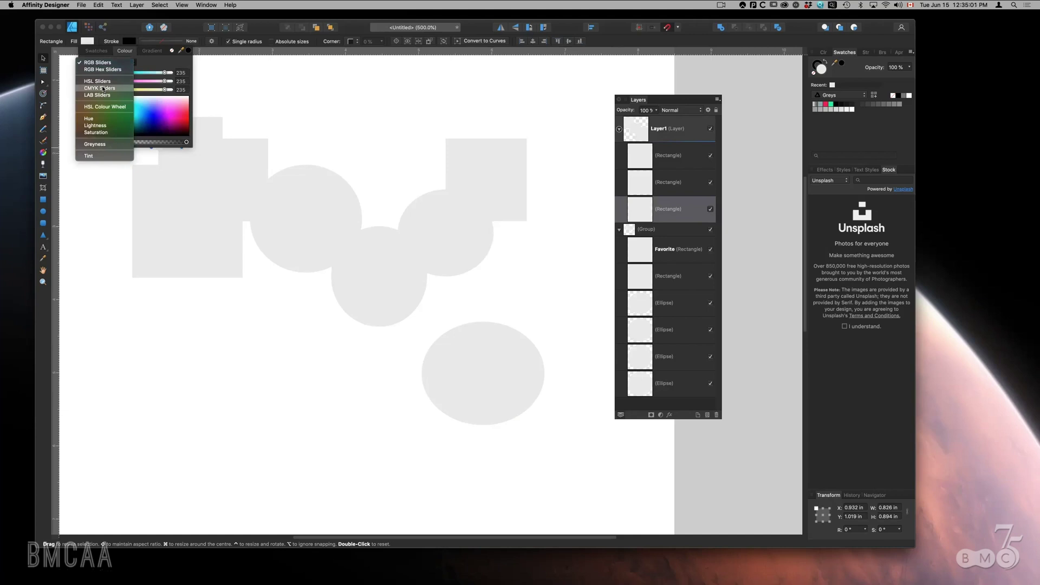
left_click(103, 88)
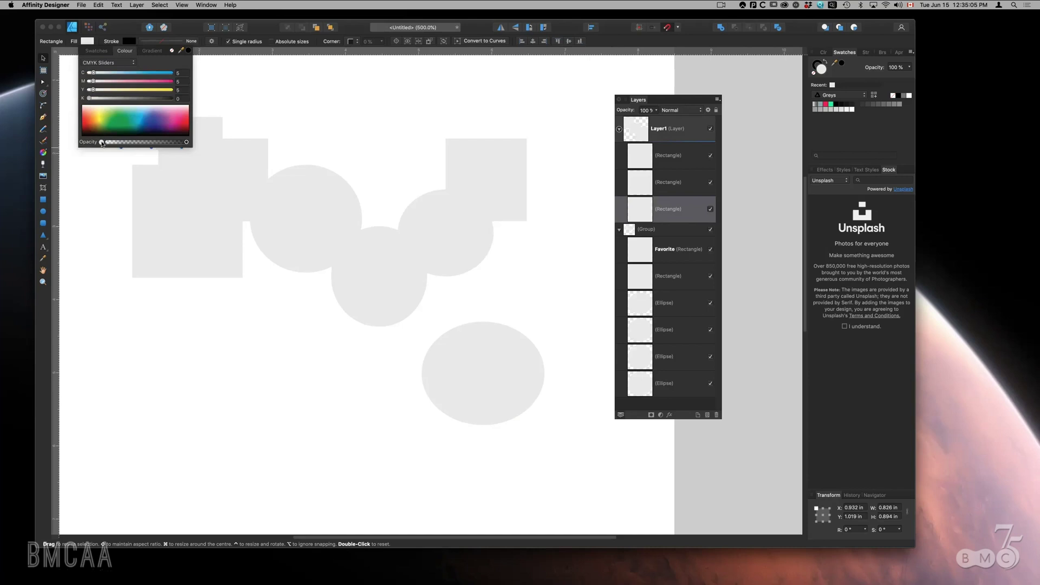
left_click(135, 128)
left_click(160, 118)
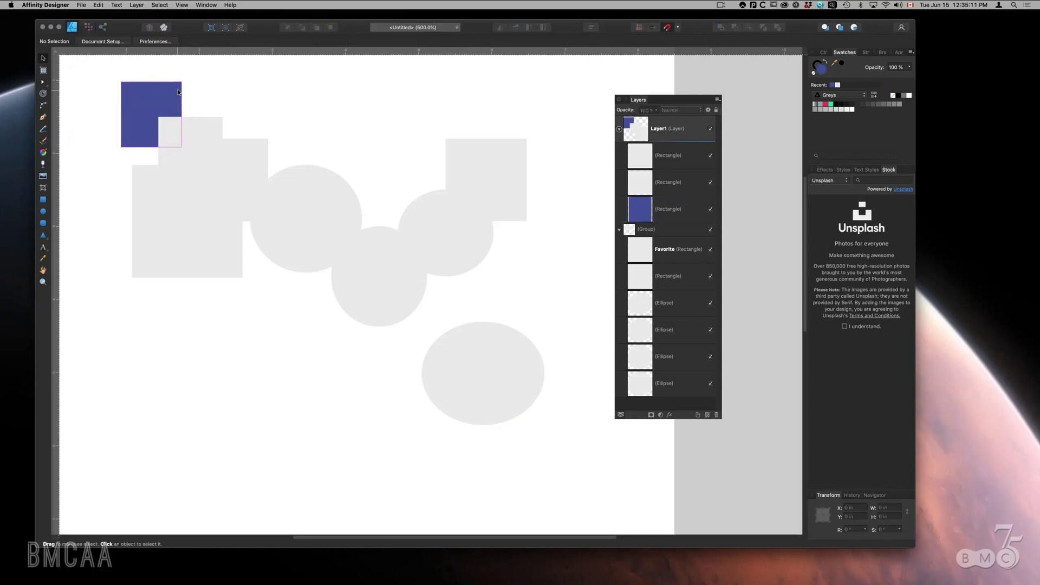
- Move the blue rectangle to about X 4.17 in, Y 1.03 in, and lower its fill opacity to about 93%
left_click_drag(180, 90, 417, 91)
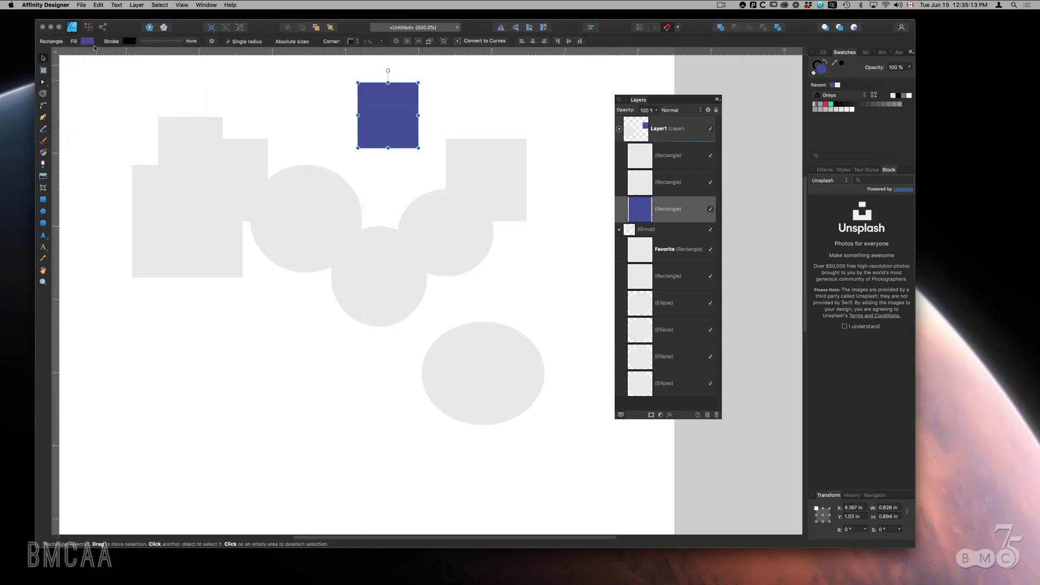
left_click(87, 41)
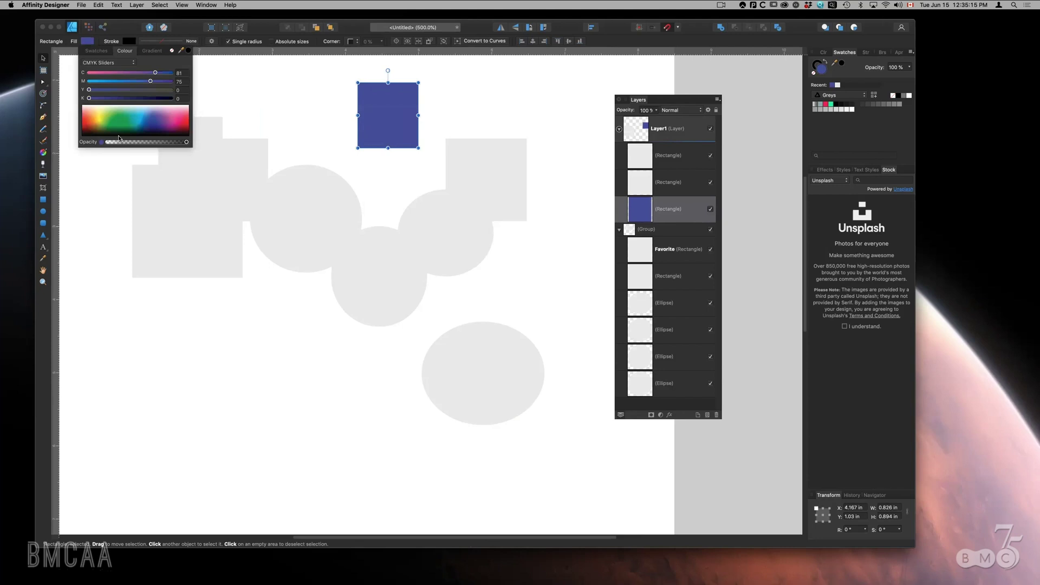
left_click_drag(121, 142, 182, 142)
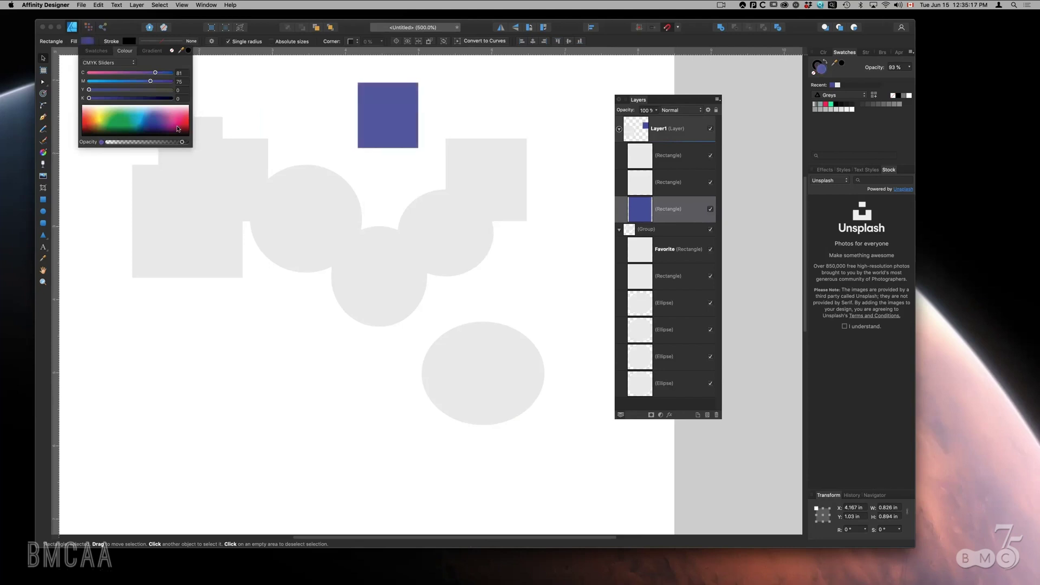
- Clear the blue rectangle's fill and give it a solid green fill of C 100, M 0, Y 100, K 0
left_click(153, 52)
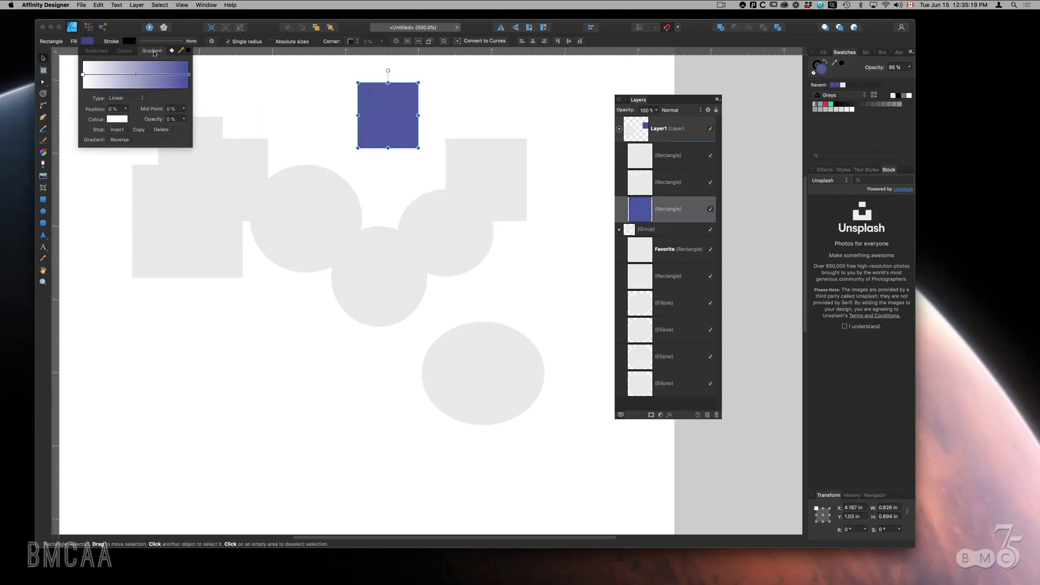
left_click(153, 70)
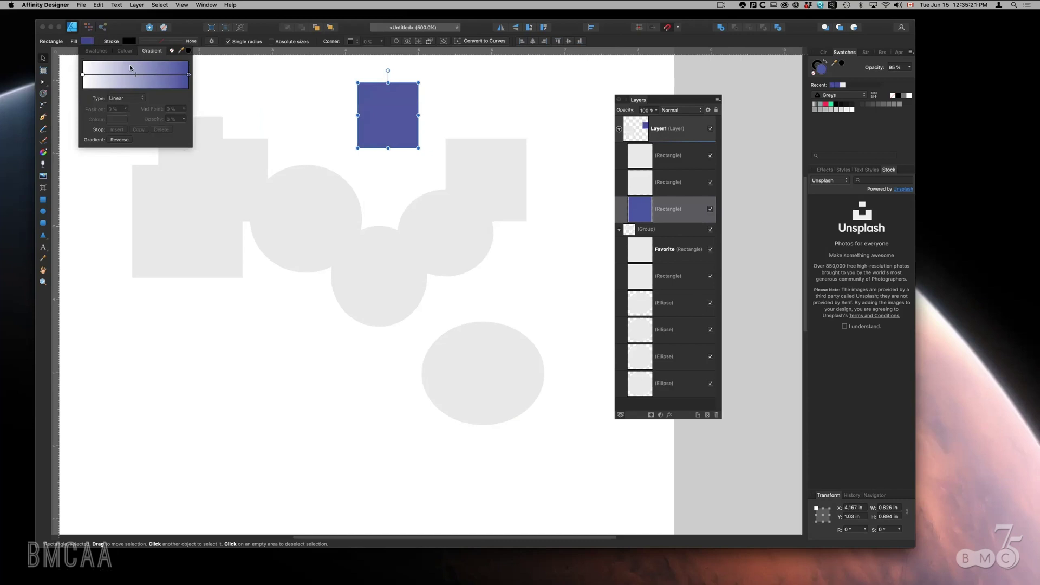
left_click(172, 51)
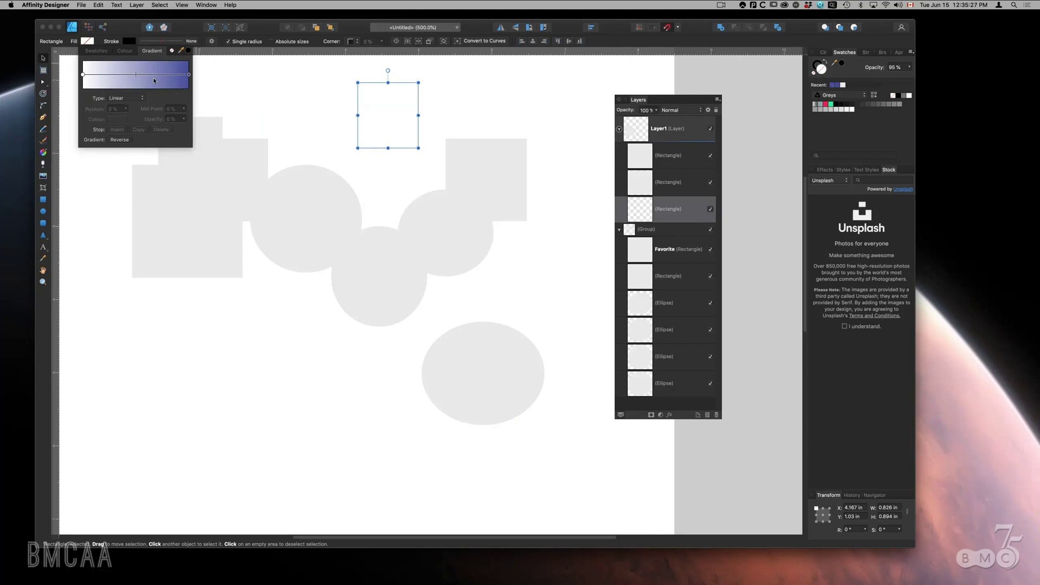
left_click(125, 50)
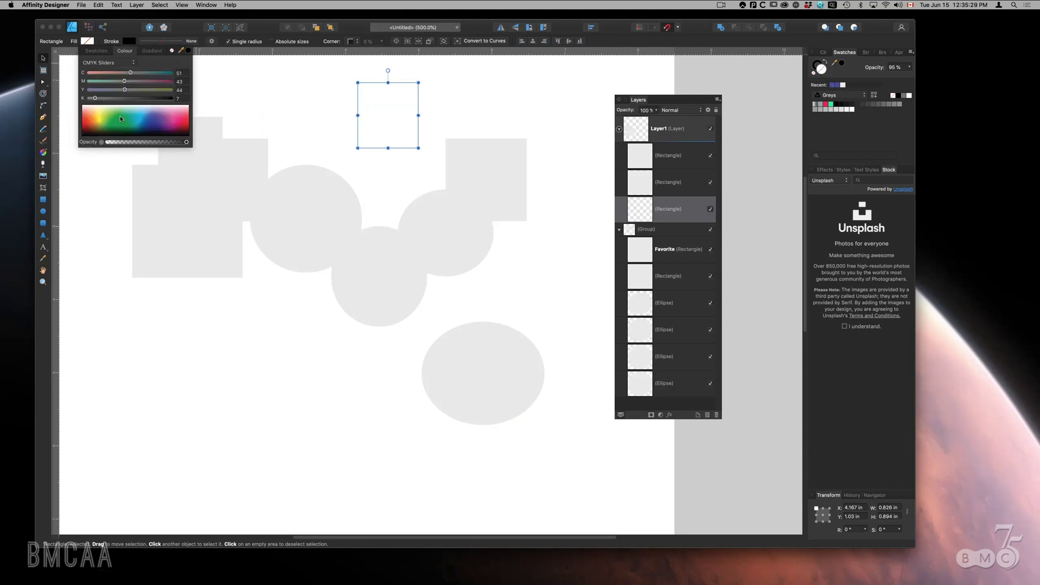
left_click(119, 122)
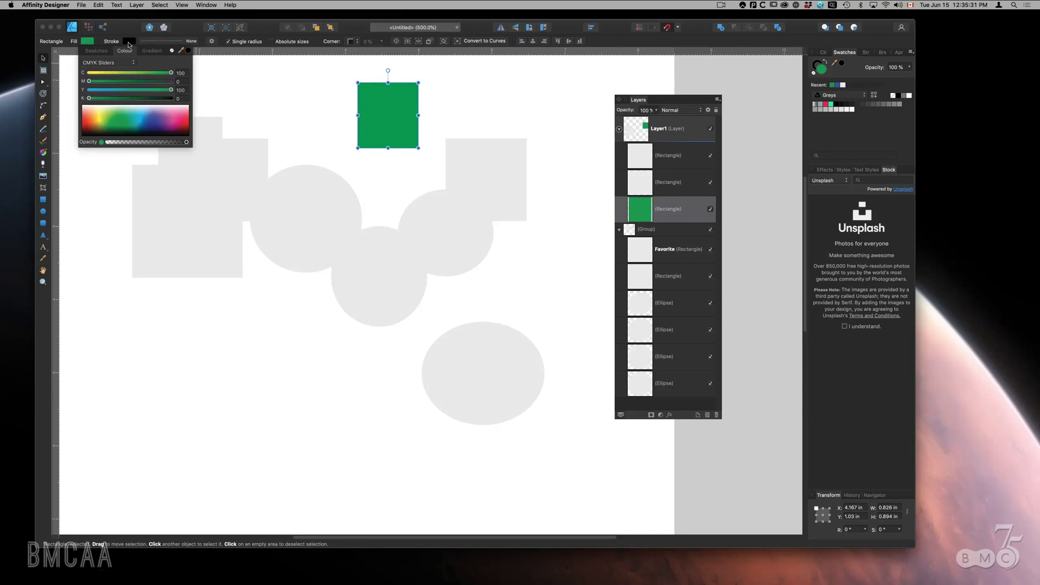
- Give the green rectangle a black stroke about 9.5 pt wide, trying the dashed style and returning to solid, and deselect it
left_click(128, 42)
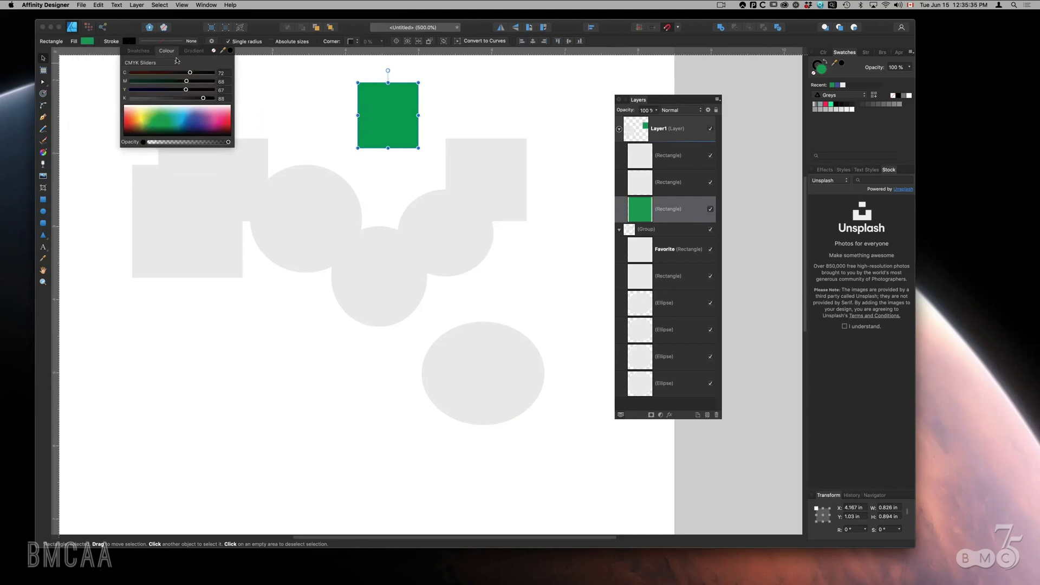
left_click(191, 44)
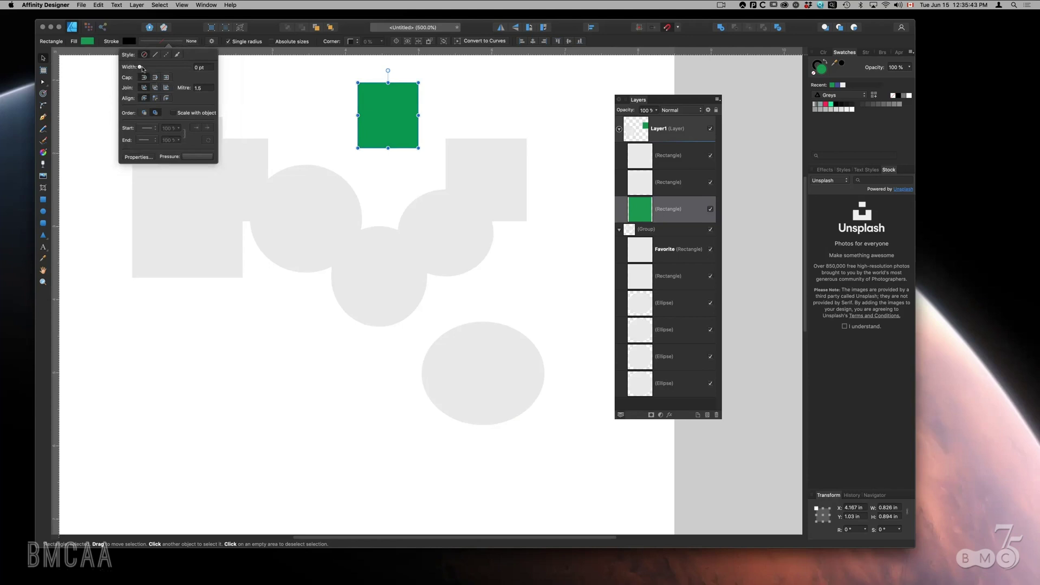
left_click_drag(140, 68, 161, 73)
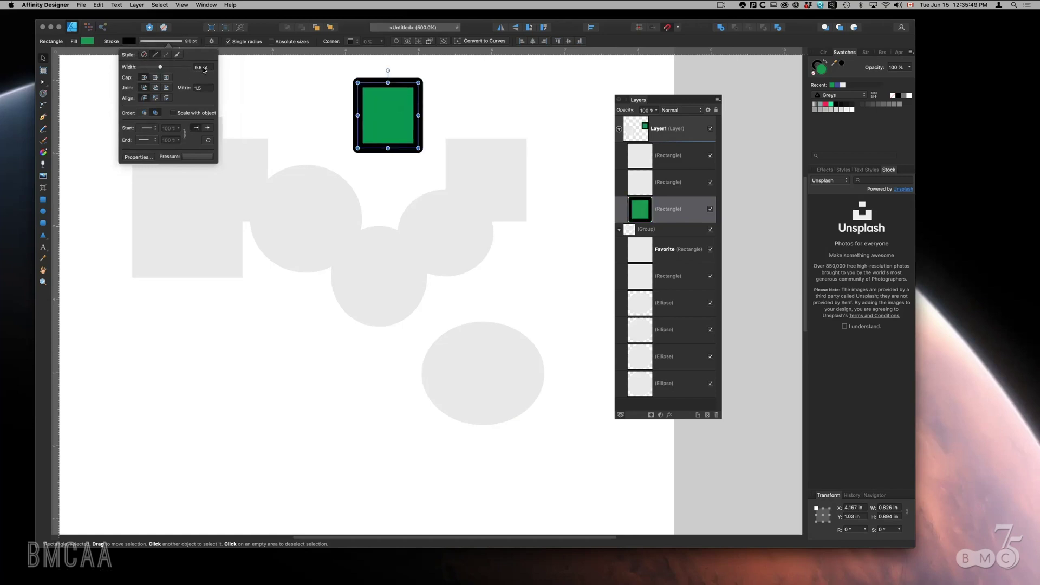
left_click(166, 54)
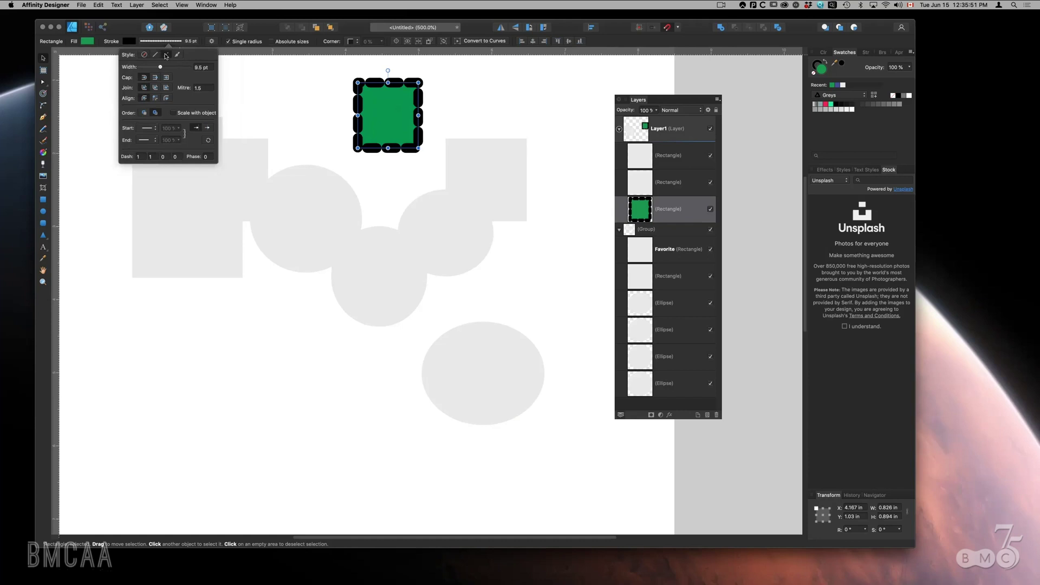
left_click(157, 55)
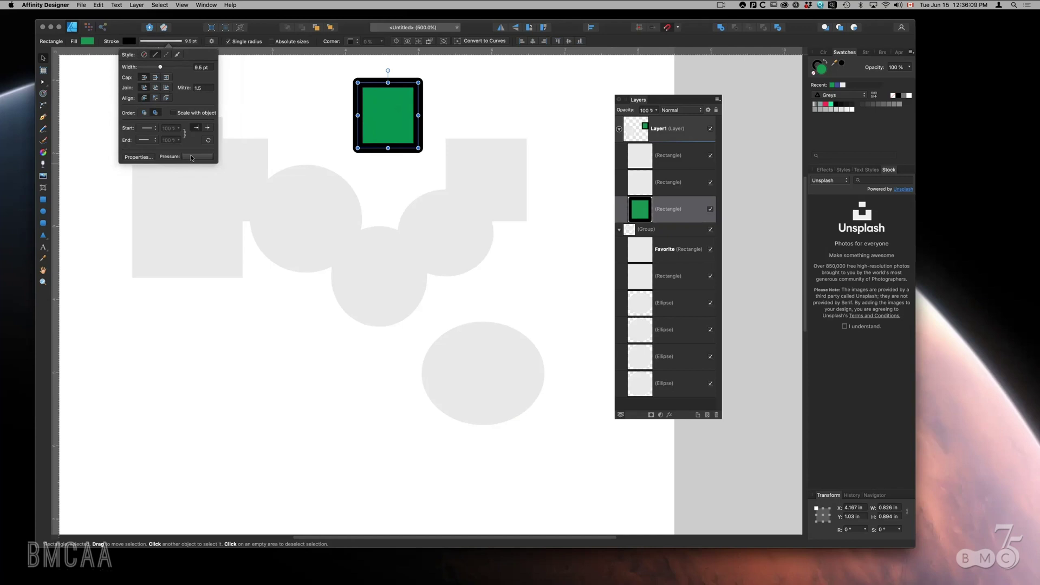
left_click(230, 124)
- Draw an open S-shaped curve with the Pen tool in the empty area at the page's lower left
left_click(43, 117)
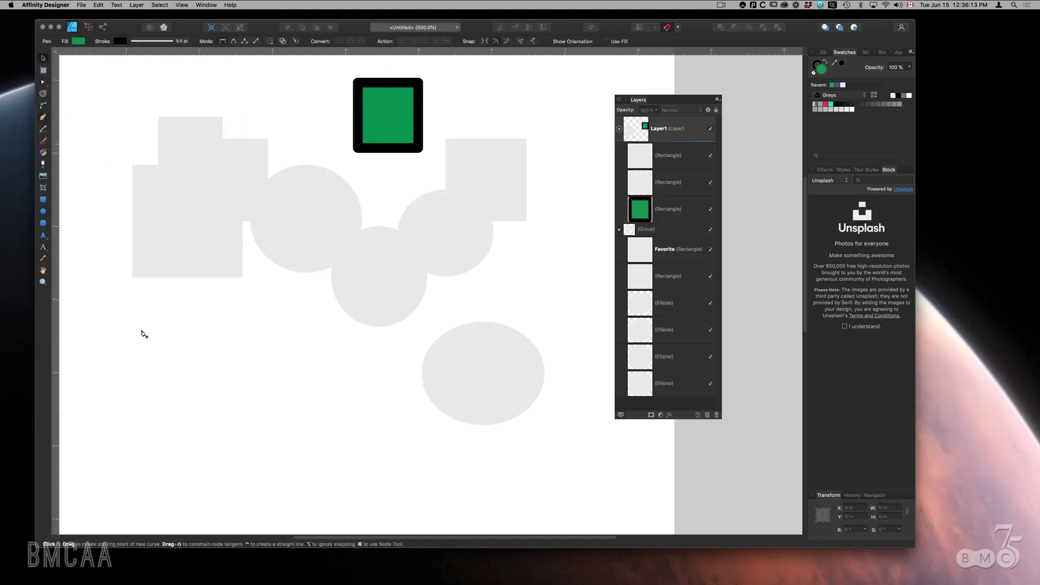
left_click_drag(153, 399, 167, 372)
left_click_drag(233, 357, 299, 374)
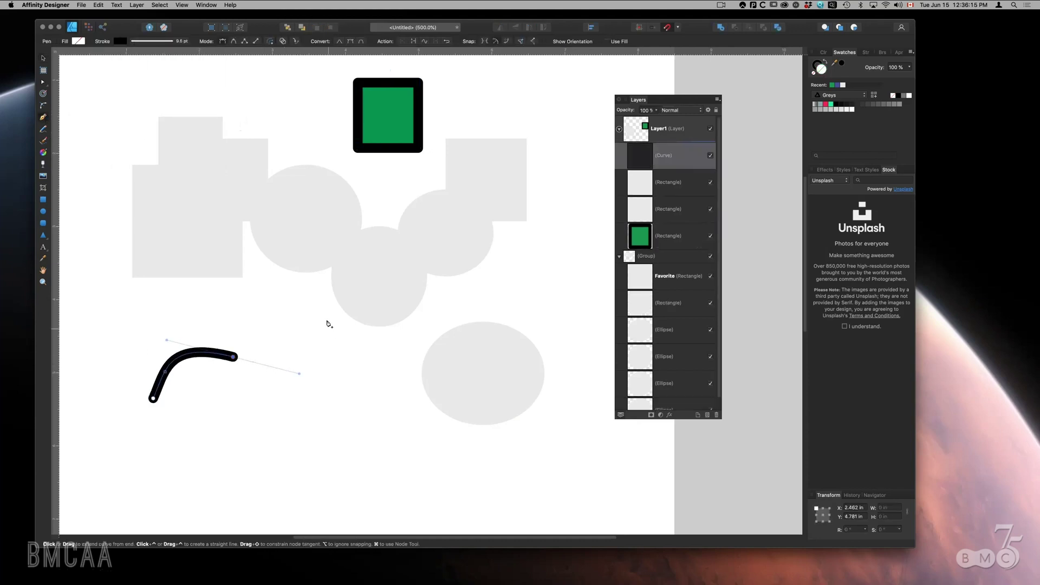
left_click_drag(329, 326, 317, 271)
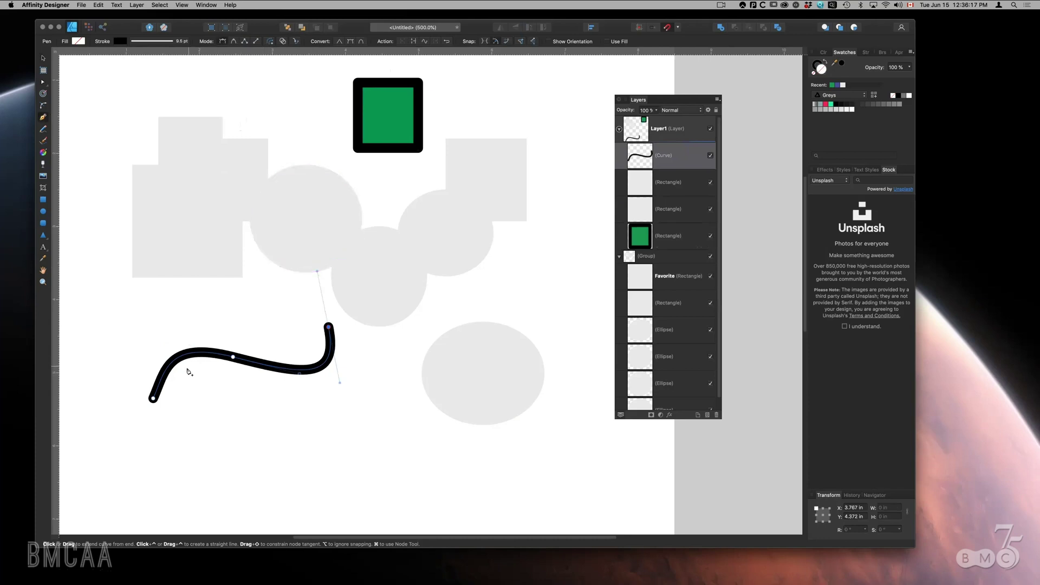
- Shape the curve's stroke pressure to taper at both ends with its peak near the start, and save the profile
left_click(181, 41)
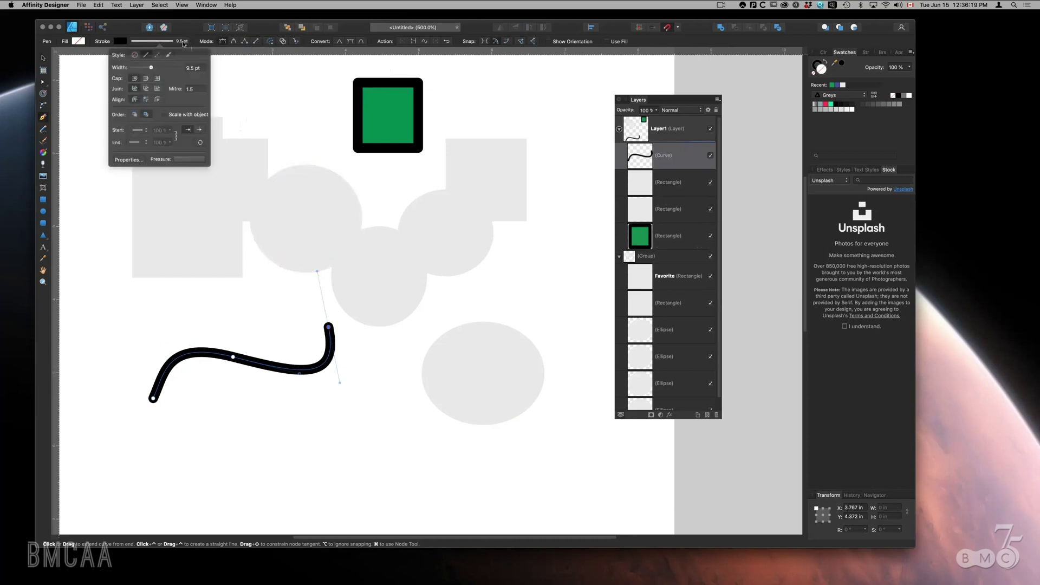
left_click(185, 157)
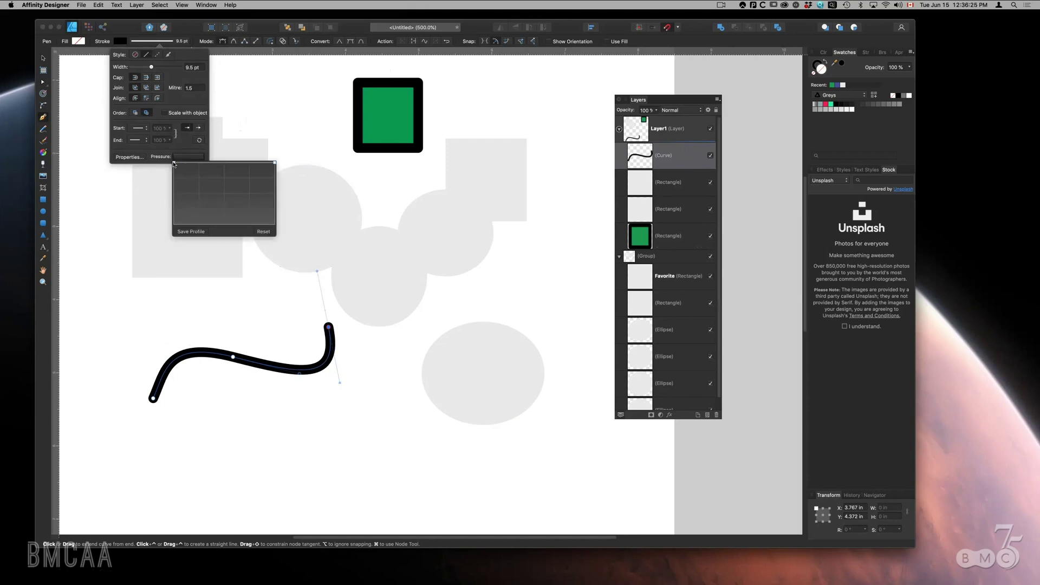
left_click_drag(174, 164, 222, 194)
left_click_drag(274, 163, 274, 216)
mouse_move(222, 196)
left_mouse_down()
mouse_move(225, 172)
mouse_move(199, 175)
left_mouse_up()
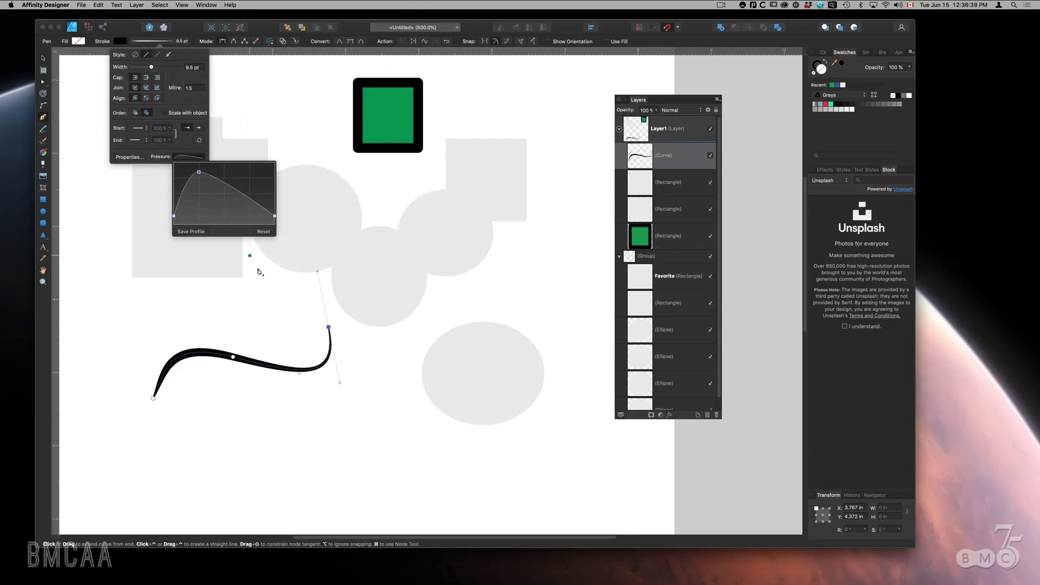
left_click(201, 233)
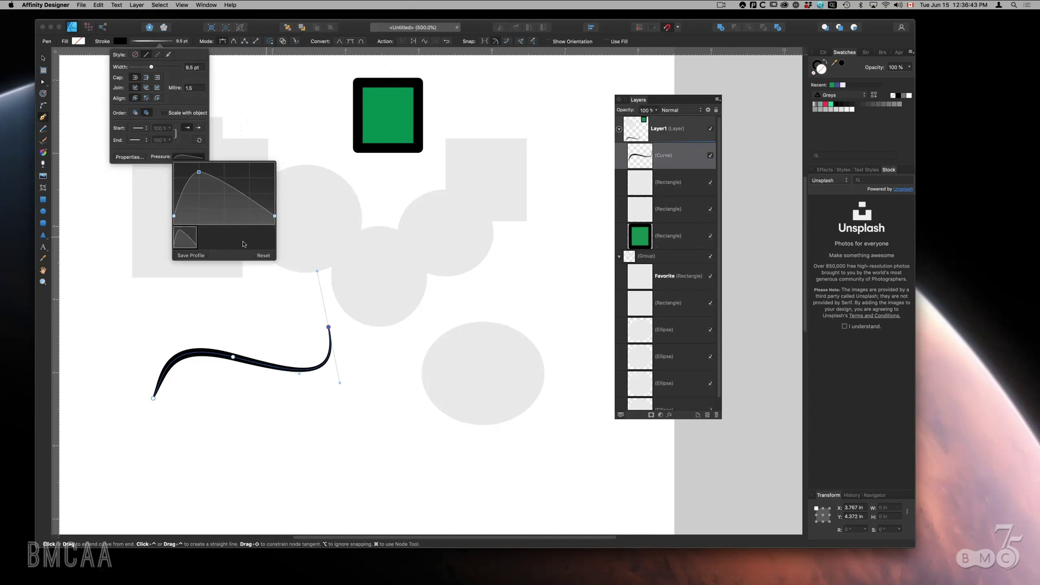
- Extend the curve with further smooth nodes looping across the grey shapes, about 4.86 in wide and 3.26 in high overall
left_click(261, 340)
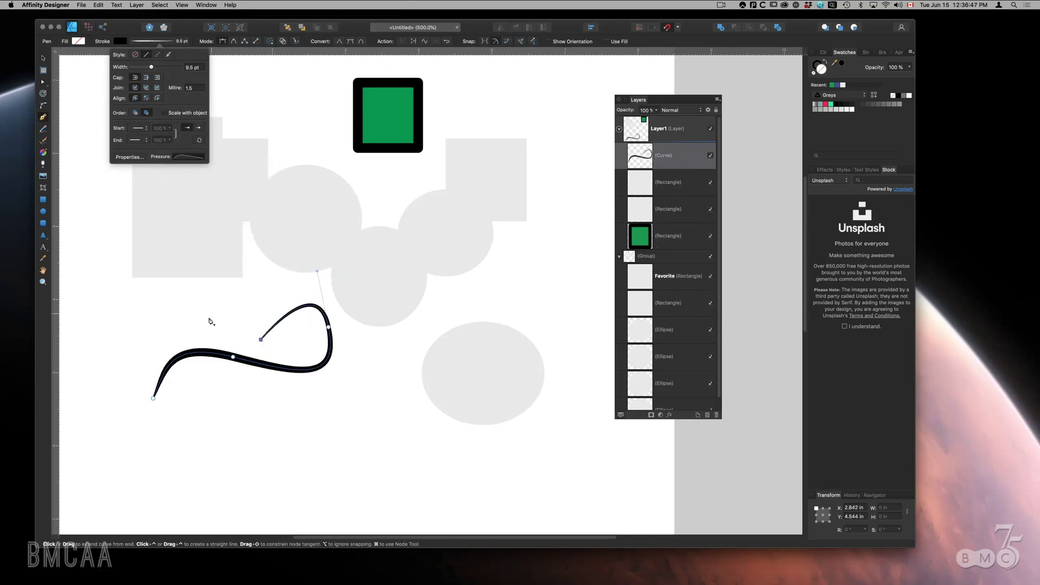
left_click_drag(201, 321, 183, 288)
mouse_move(199, 244)
left_mouse_down()
mouse_move(261, 231)
mouse_move(325, 278)
mouse_move(411, 245)
mouse_move(476, 241)
left_mouse_up()
left_click_drag(506, 296, 495, 353)
left_click_drag(419, 394, 398, 448)
left_click_drag(321, 466, 319, 466)
mouse_move(286, 416)
left_mouse_down()
mouse_move(268, 389)
mouse_move(192, 447)
left_mouse_up()
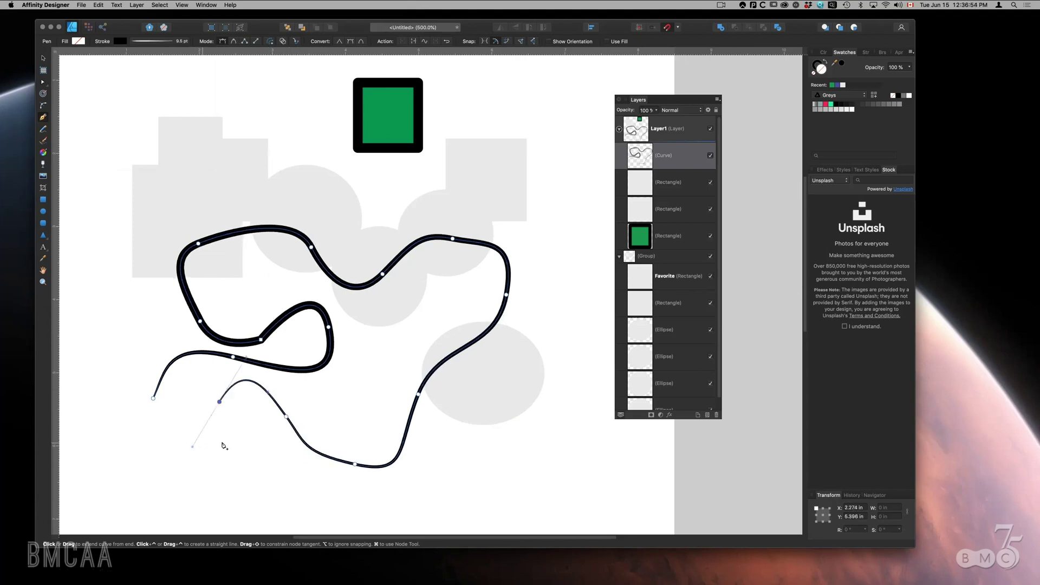
- Move the larger ungrouped grey rectangle at the page's upper left to about X 1.37 in, Y 1.18 in
left_click(44, 58)
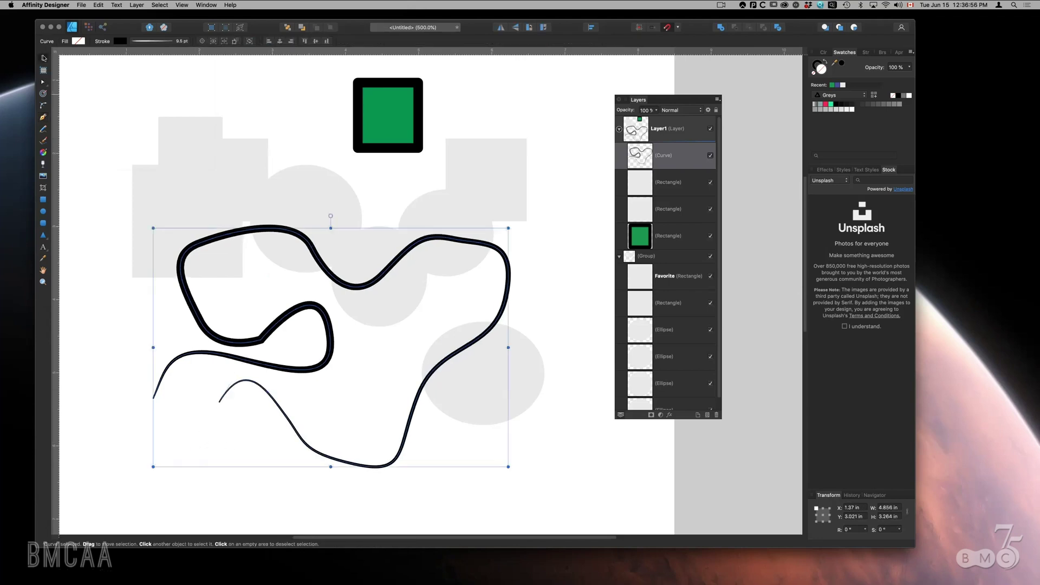
left_click(266, 146)
left_click_drag(263, 141, 229, 97)
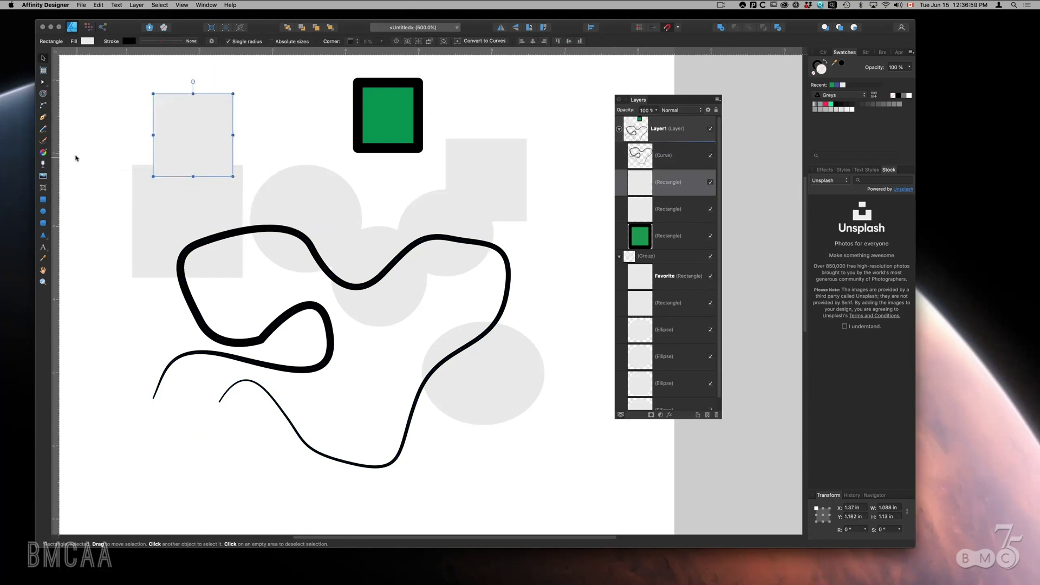
- Apply a linear gradient across the moved grey rectangle and add a green stop of C 84, M 0, Y 100, K 0 at 24%
left_click(44, 152)
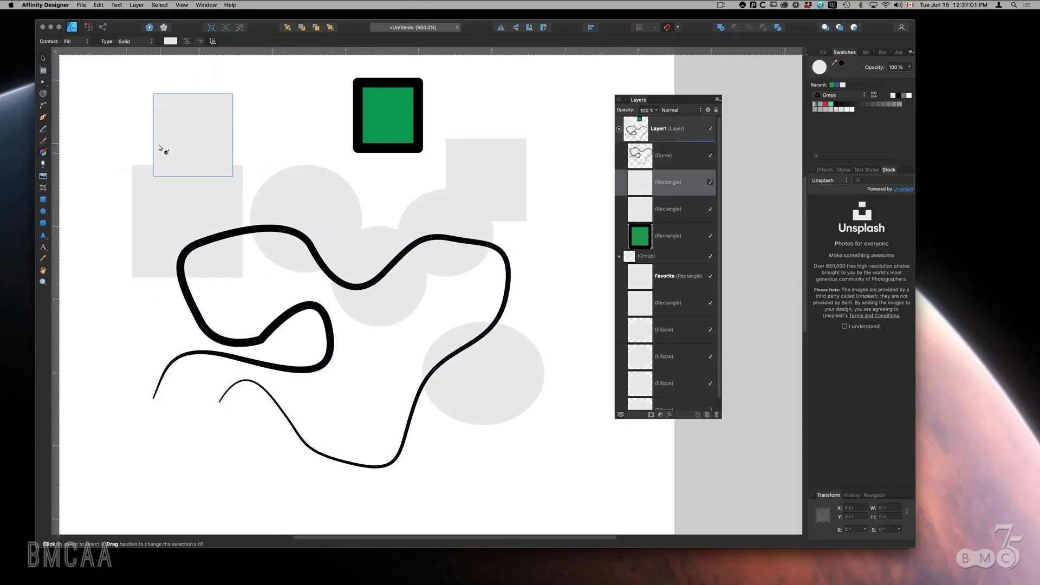
left_click_drag(158, 143, 227, 107)
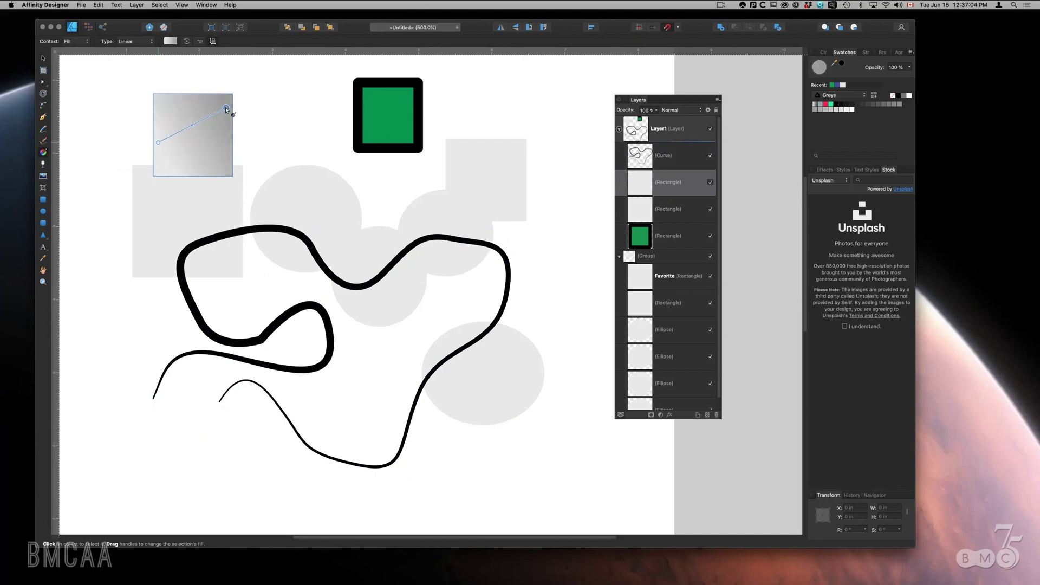
left_click(169, 41)
left_click(191, 75)
left_click(201, 119)
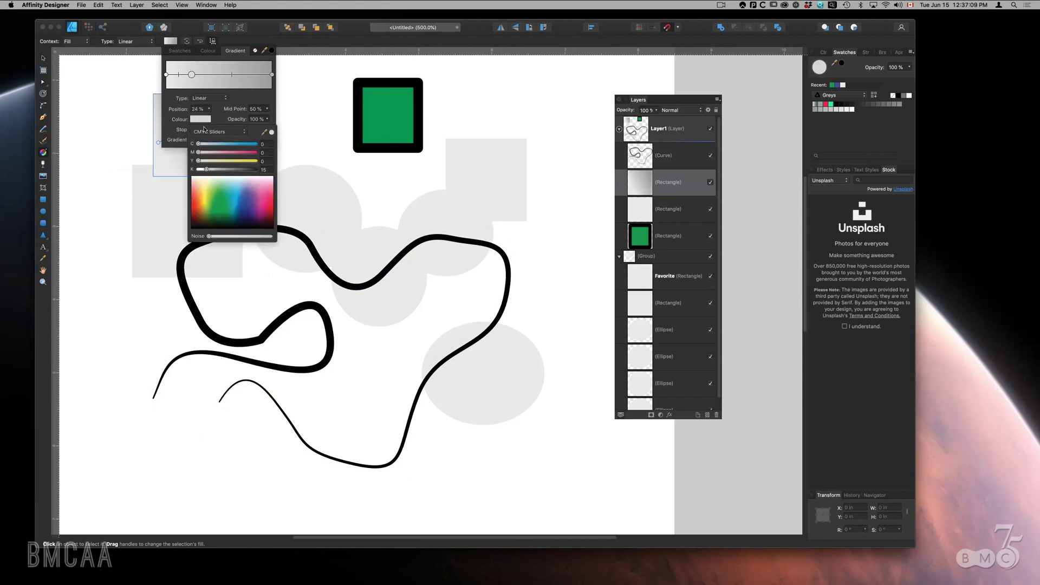
left_click(219, 191)
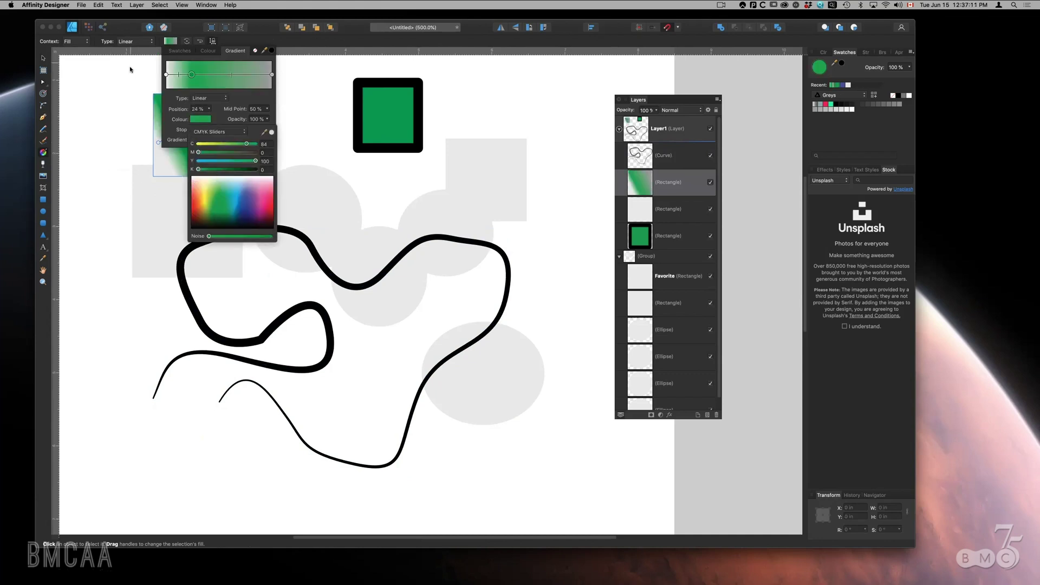
- Set the gradient rectangle's fill type to None
left_click(124, 43)
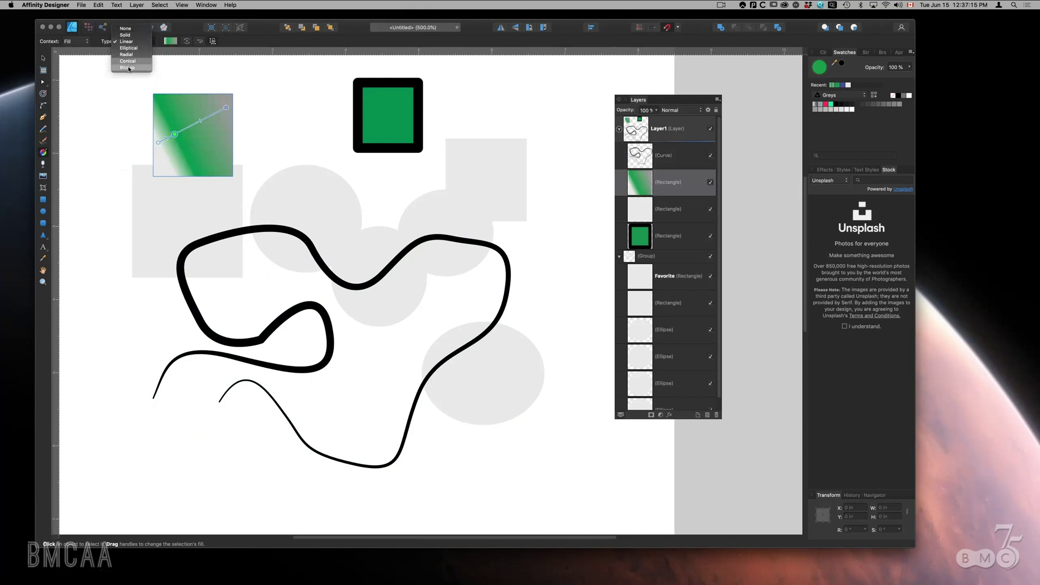
left_click(130, 30)
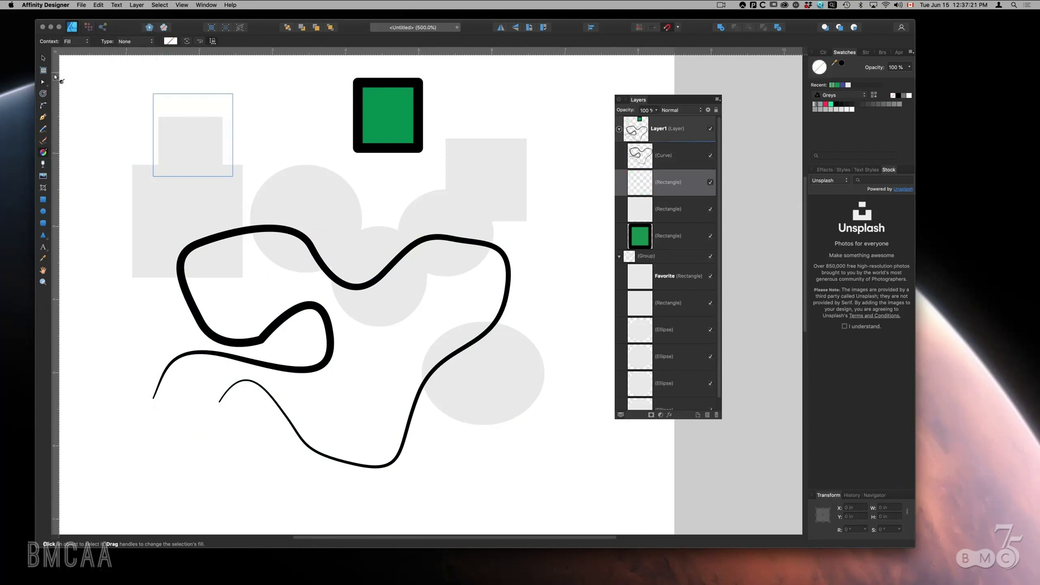
- Move the grey group to about X 1.79 in, Y 2.31 in, and the green rectangle to about X 3.87 in, Y 2.11 in
left_click(43, 58)
left_click_drag(266, 215, 318, 253)
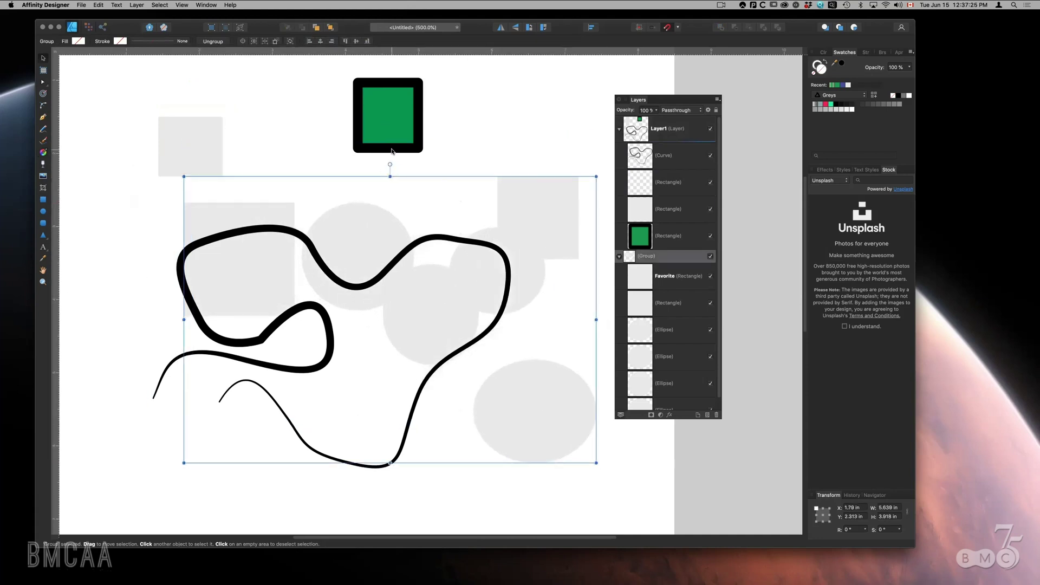
key("super+z")
key("super+z")
key("super+z")
key("super+z")
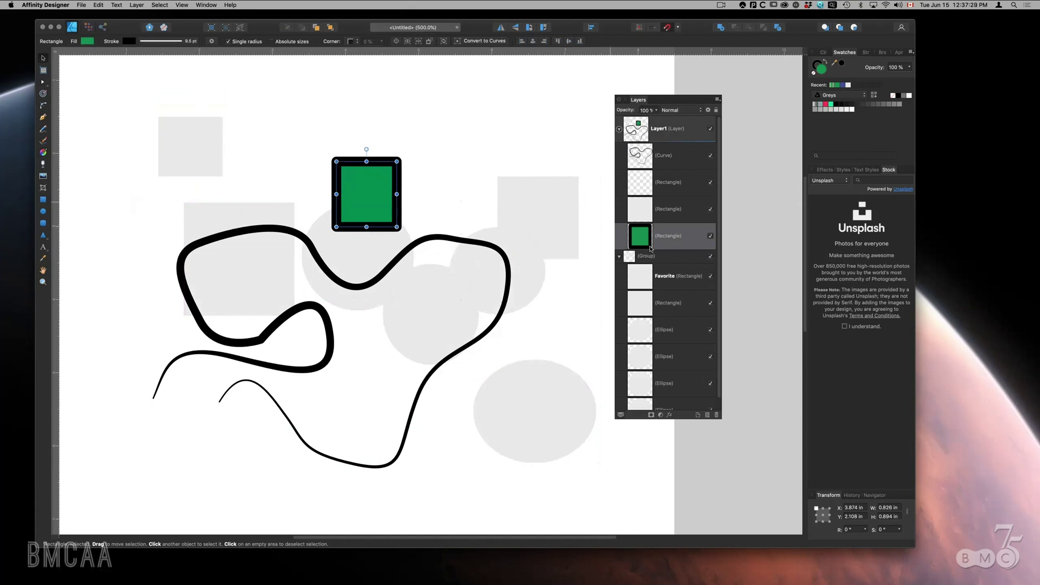
- View the green rectangle's blend modes and try its layer opacity control, keeping Normal and 100%
left_click(684, 110)
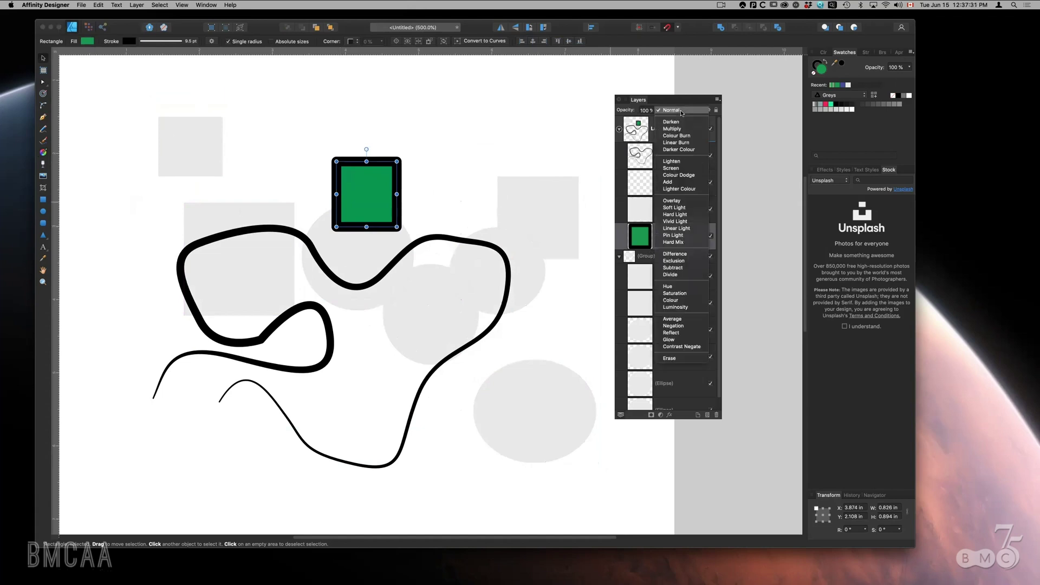
left_click(635, 112)
left_click_drag(656, 110, 694, 128)
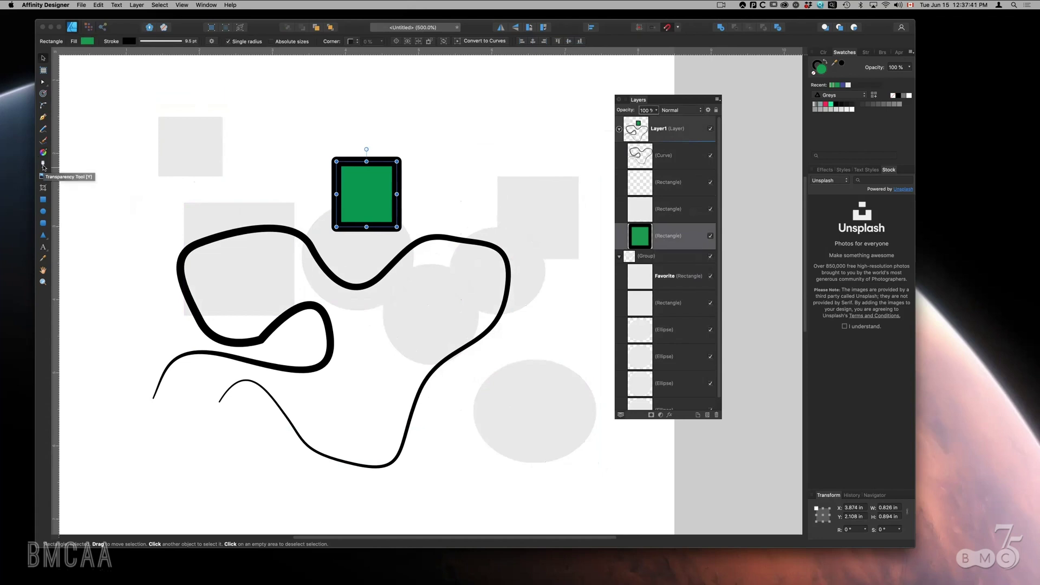
- Apply a diagonal linear transparency fading toward the green rectangle's upper-right corner, and move the rectangle to about X 2.27 in, Y 1.92 in
left_click(43, 164)
left_click_drag(343, 222, 391, 161)
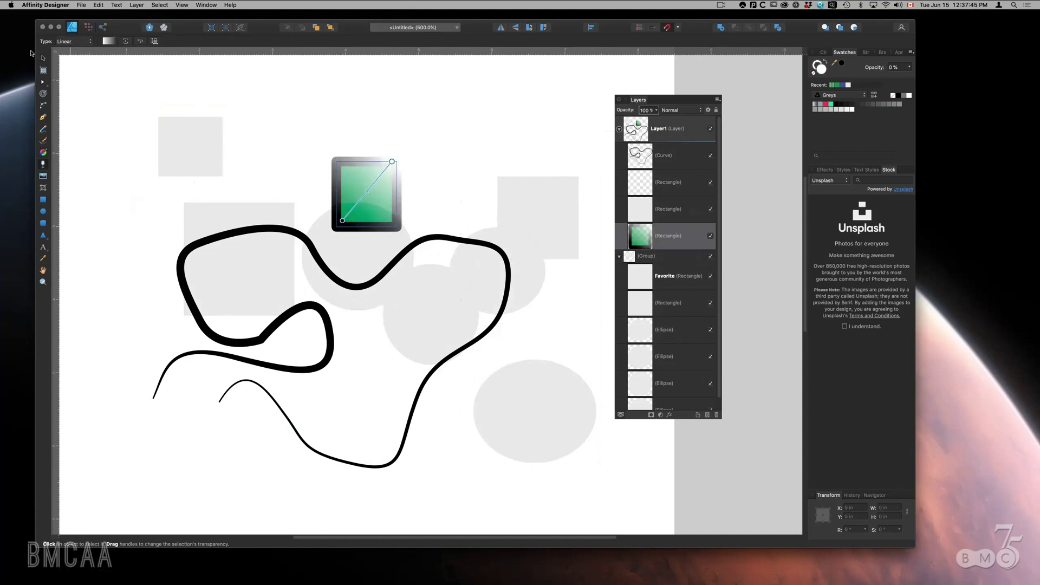
left_click(42, 58)
left_click_drag(370, 222, 252, 183)
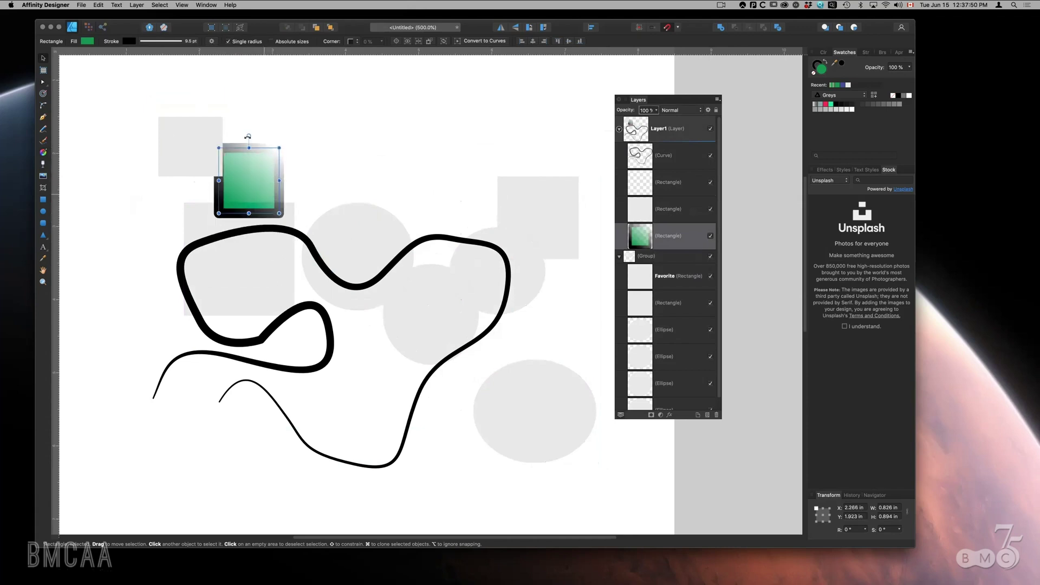
- Remove the green rectangle's transparency and apply a nearly horizontal linear one running from its upper edge to beyond its right side
left_click(43, 165)
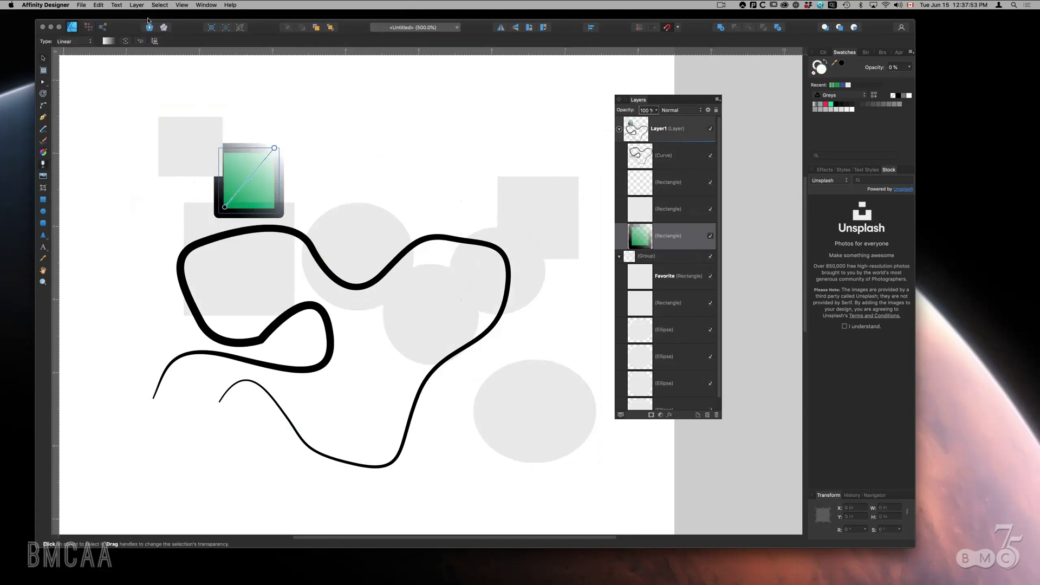
left_click(82, 41)
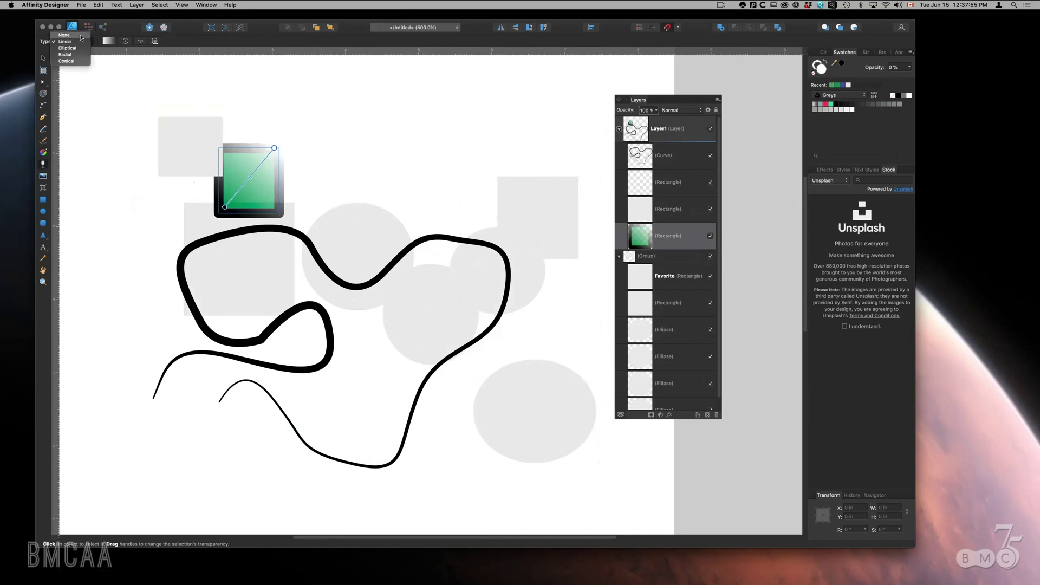
left_click(65, 34)
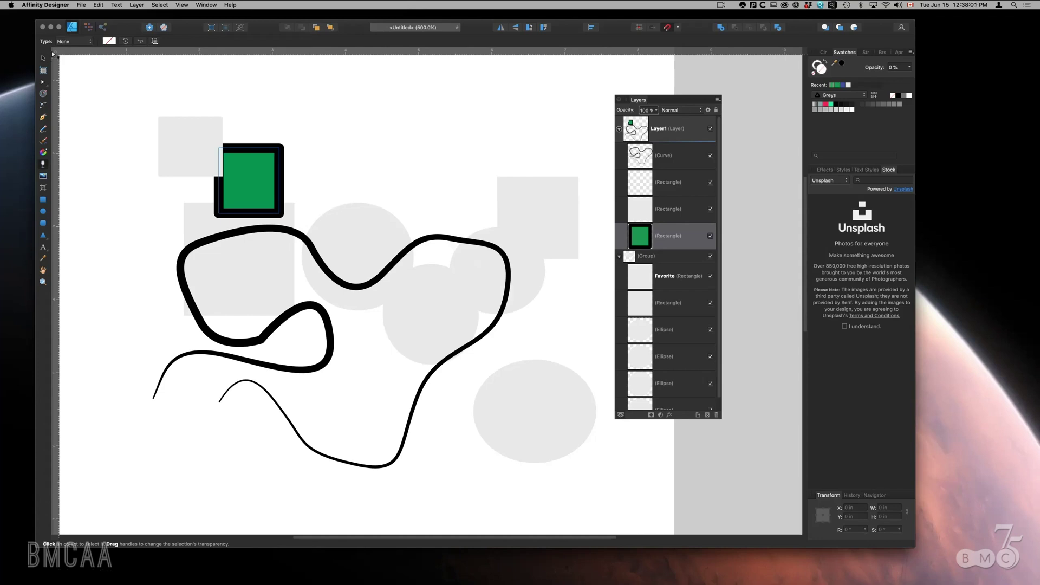
left_click_drag(264, 148, 380, 164)
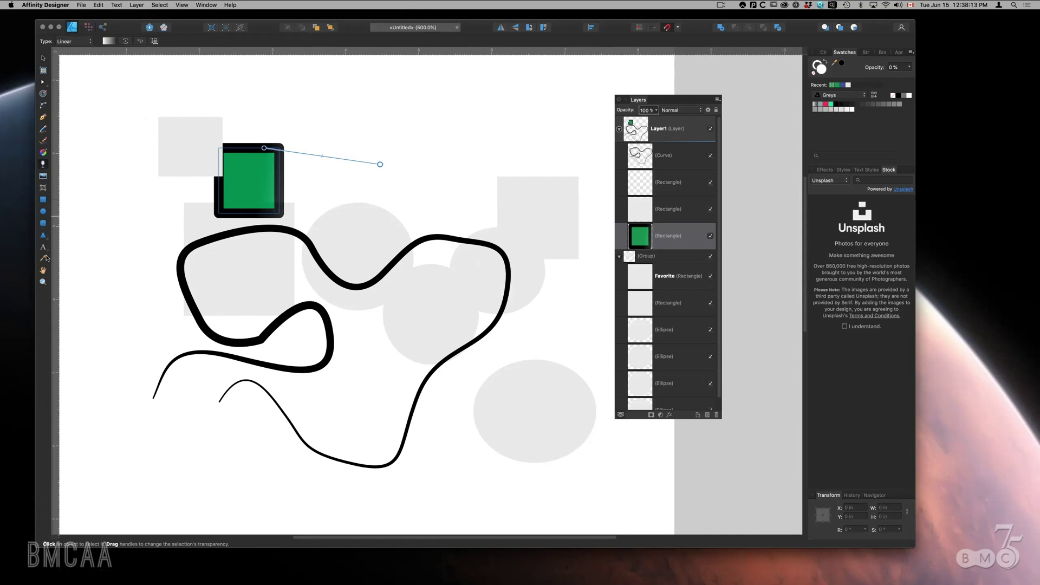
- Select all the artwork on the page and delete it
left_click(116, 104)
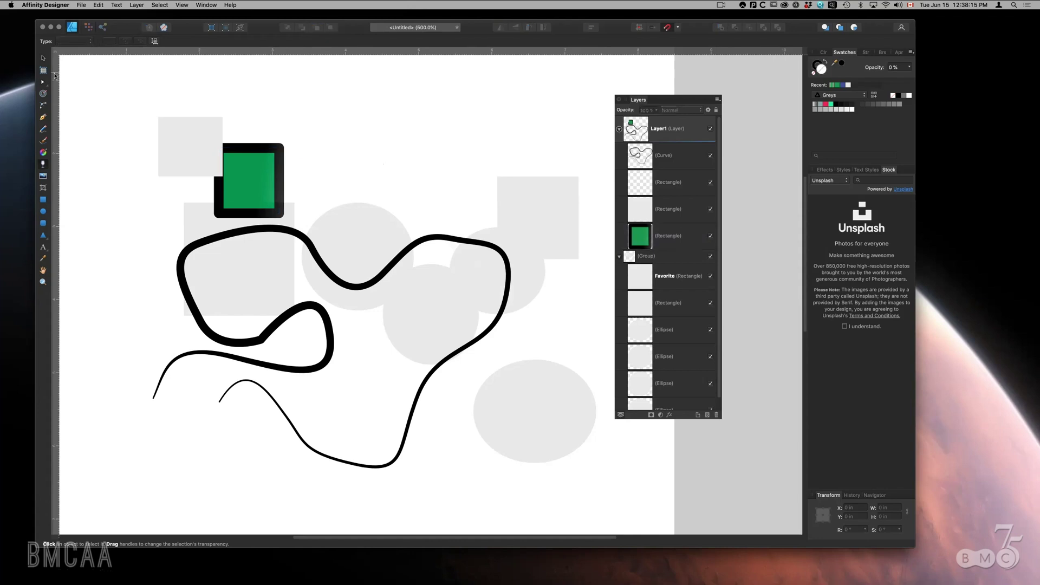
key("v")
left_click_drag(118, 107, 563, 420)
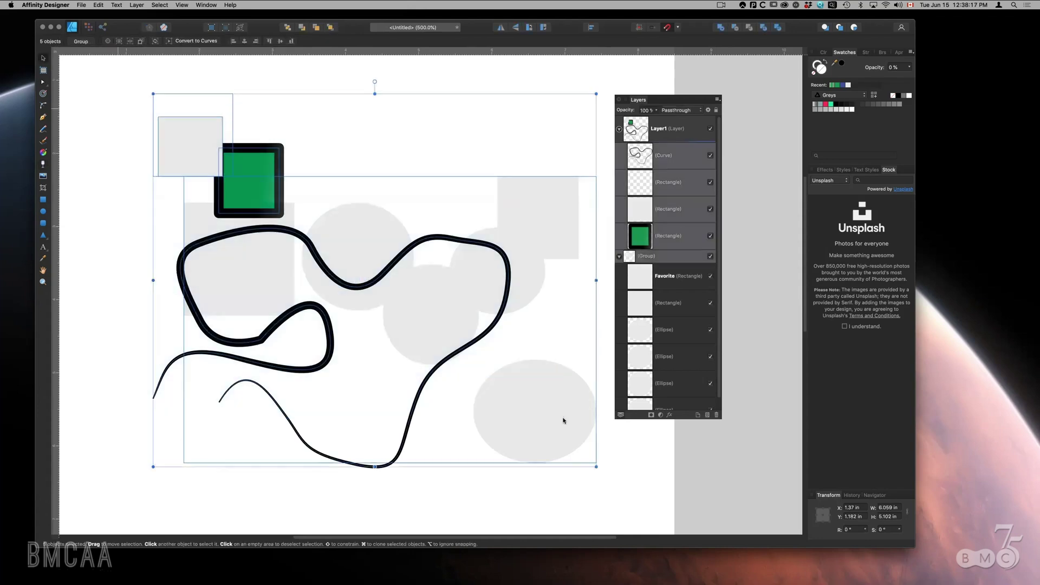
key("Delete")
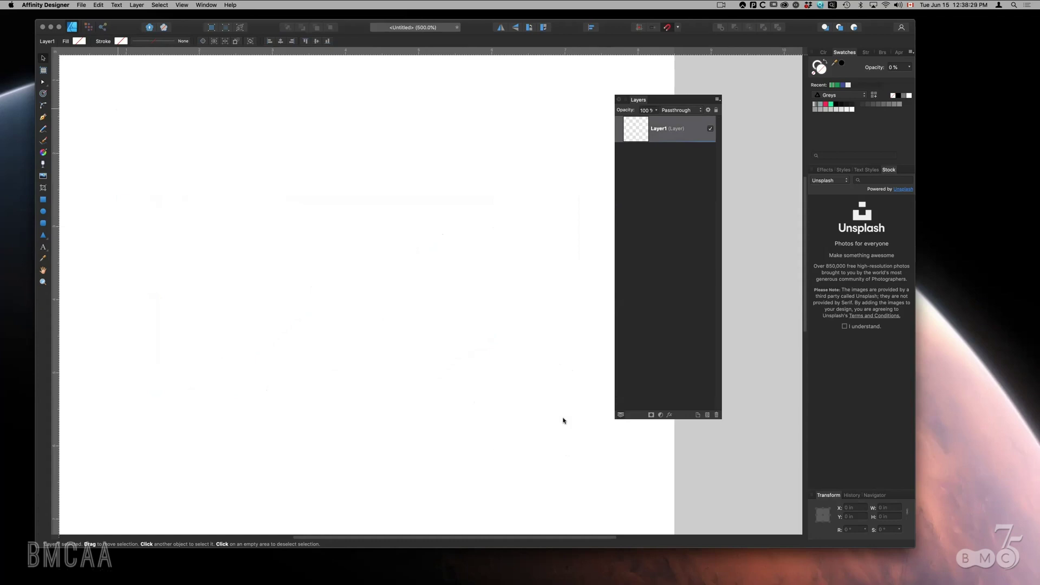
- Add the artistic text "JABNdbzjb ff nskffnaf" in the upper-left part of the page
left_click(43, 249)
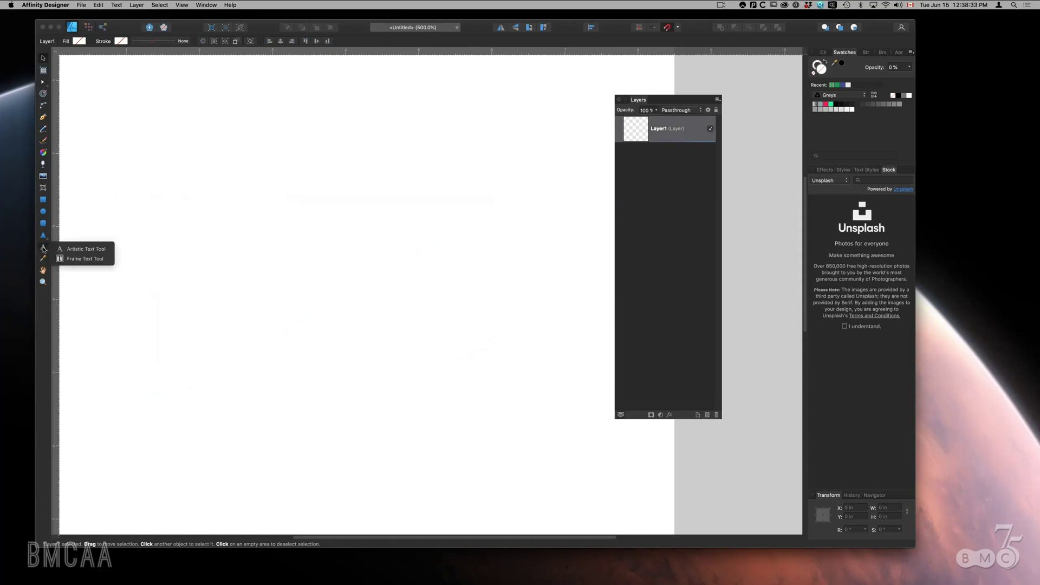
left_click(78, 249)
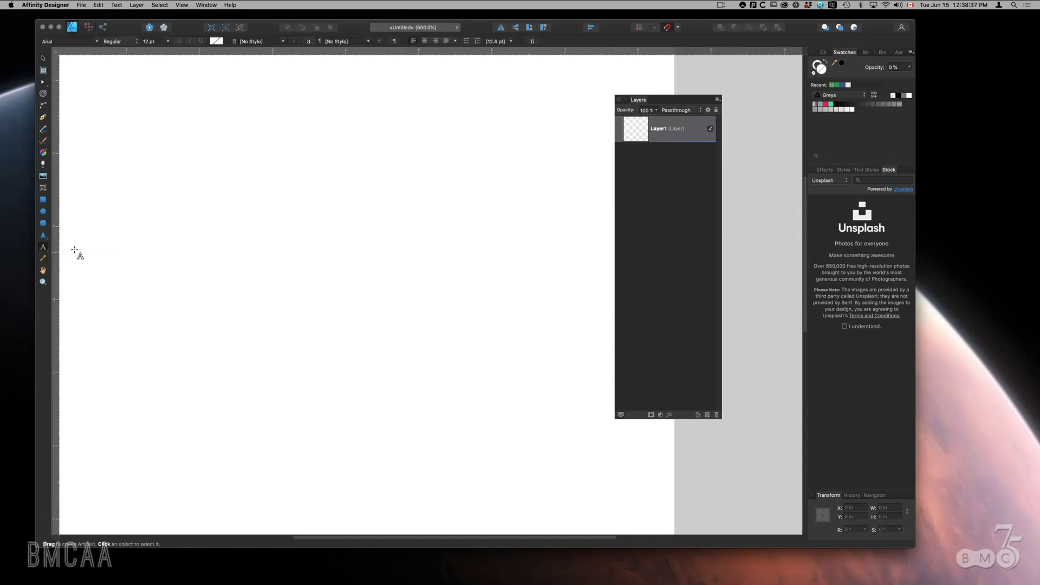
left_click(206, 165)
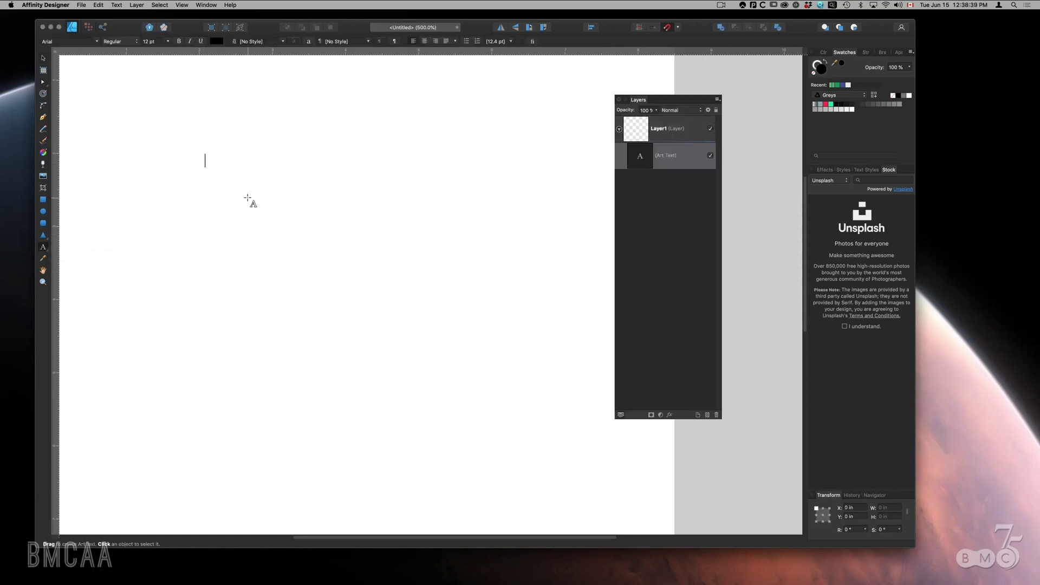
type("JABNdbzjb ff nskffnaf")
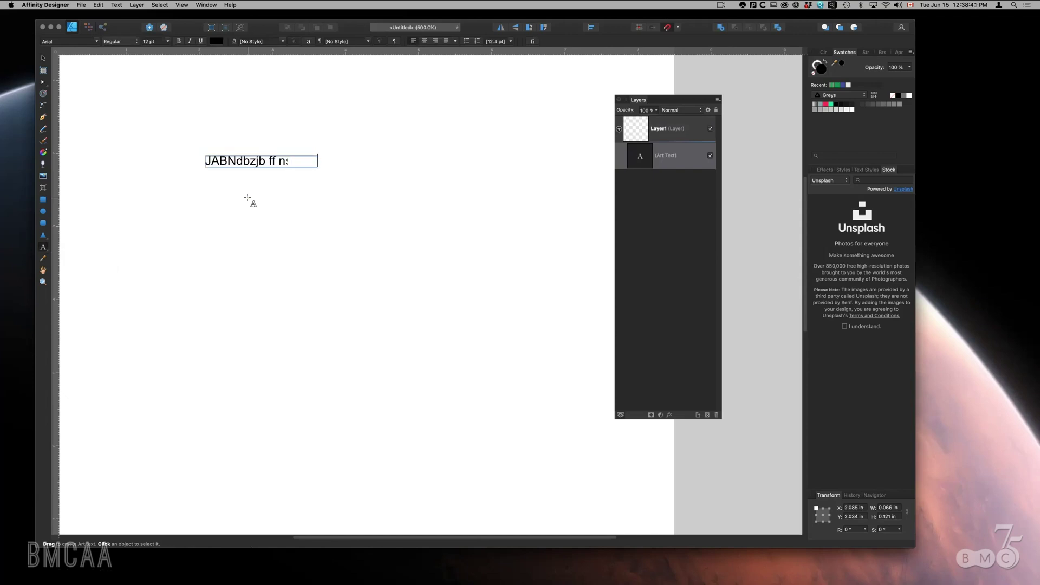
key("Escape")
left_click(43, 58)
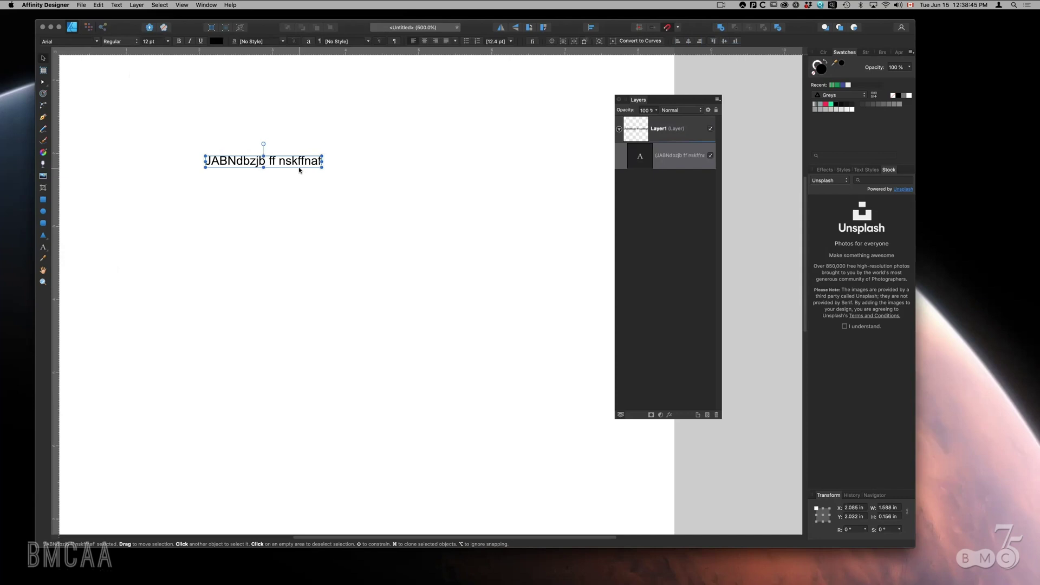
- Set the artistic text's font to Adobe Fan Heiti Std and try underlining, leaving it off
left_click(97, 43)
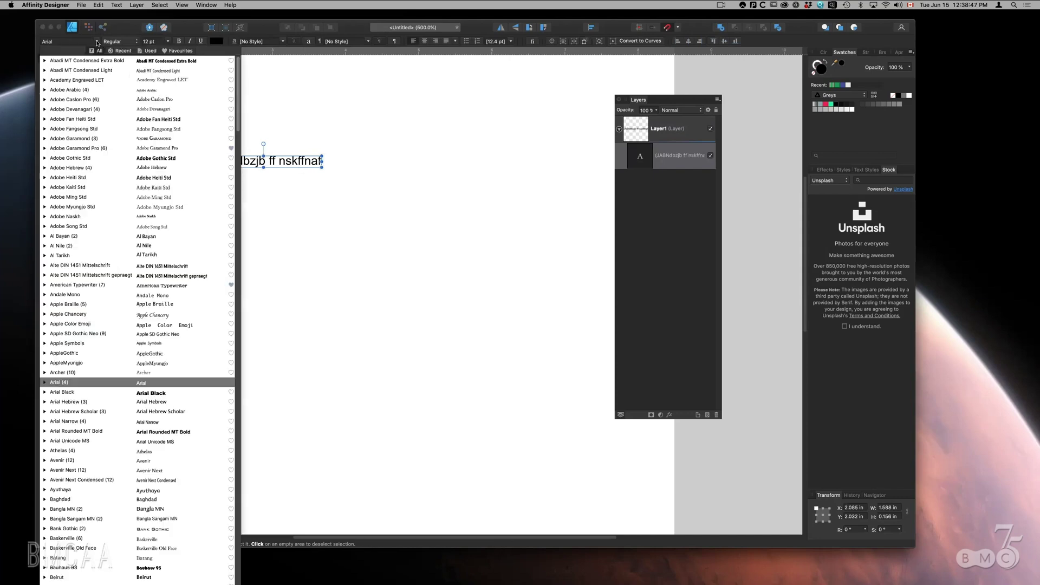
left_click(66, 122)
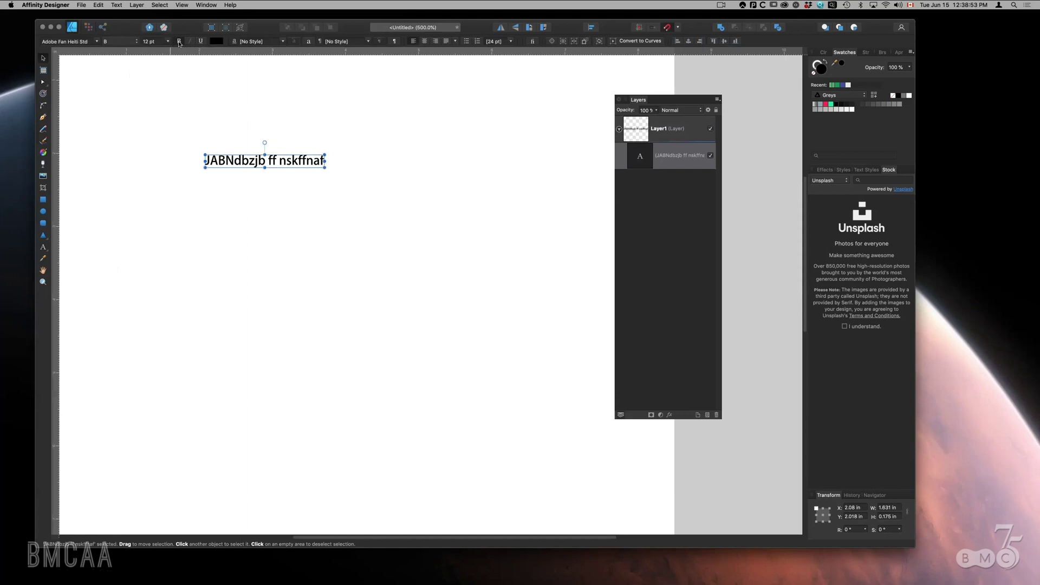
left_click(200, 42)
left_click(199, 42)
- Draw a text frame about 3.26 by 3.53 in below the artistic text and insert filler text in it
left_click(44, 248)
left_click(44, 248)
left_click(81, 258)
left_click_drag(266, 209, 503, 466)
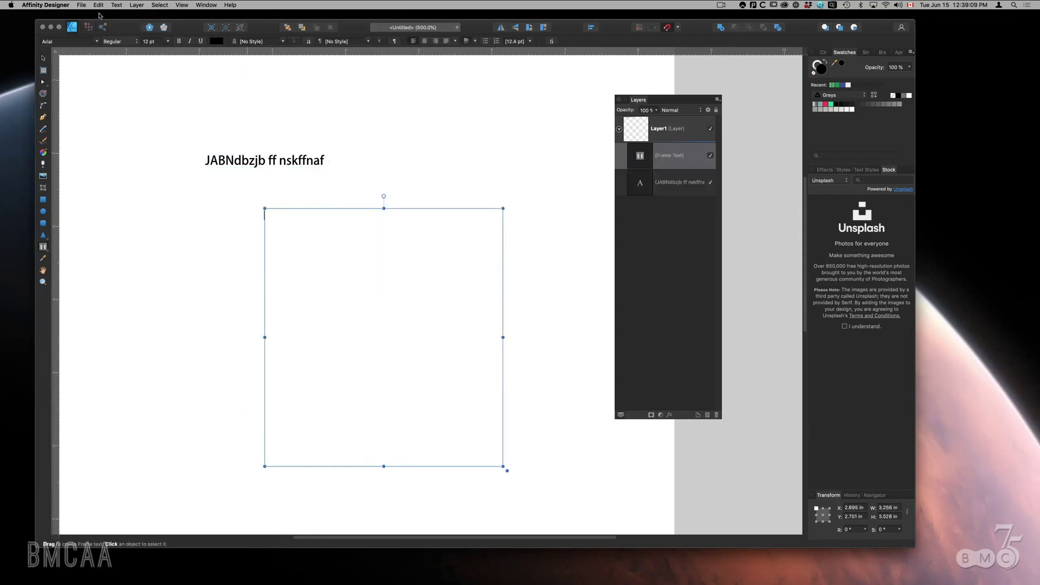
left_click(100, 5)
mouse_move(118, 6)
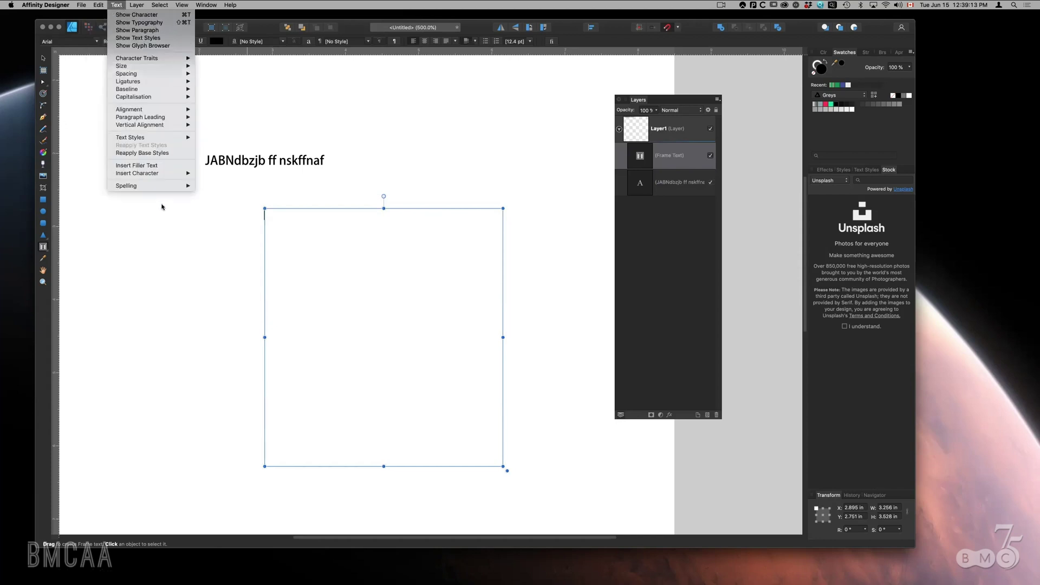
left_click(156, 169)
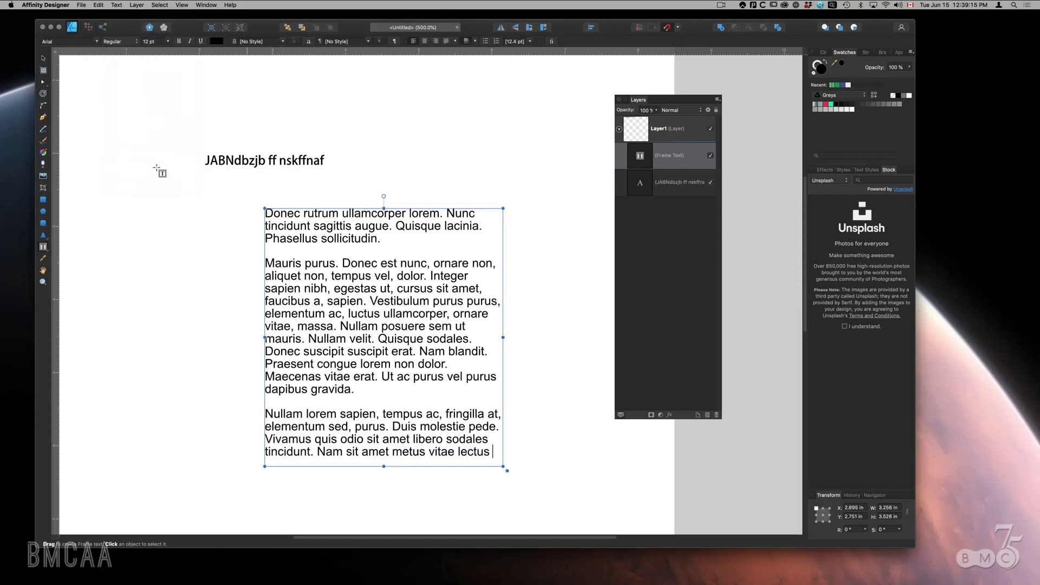
- Select the artistic text and the text frame and delete both
left_click(43, 58)
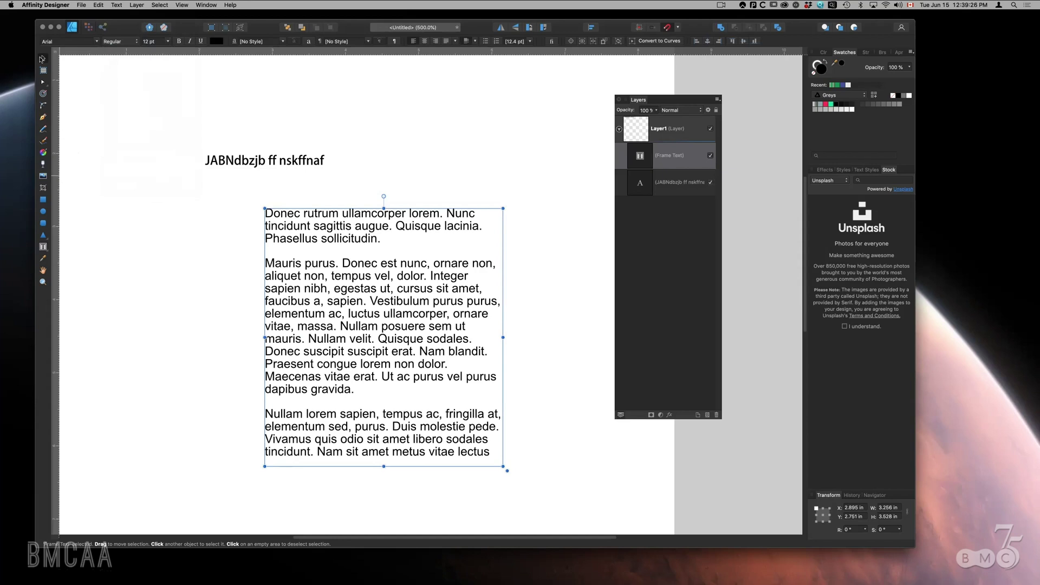
left_click_drag(161, 123, 354, 250)
key("Delete")
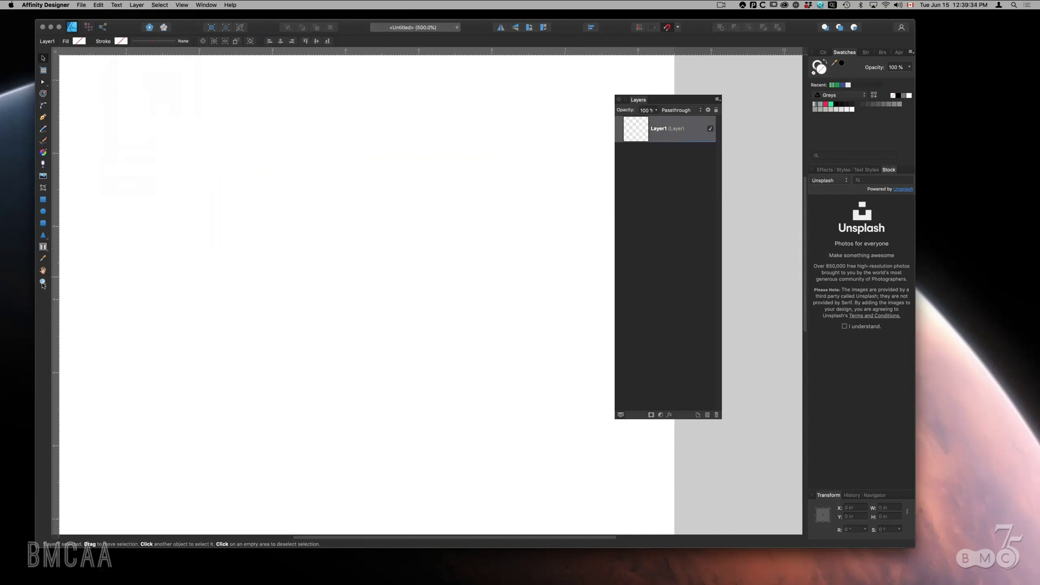
- Zoom and pan the canvas to show the page's full width at 300%, and move the application window slightly lower
left_click_drag(278, 266, 357, 303)
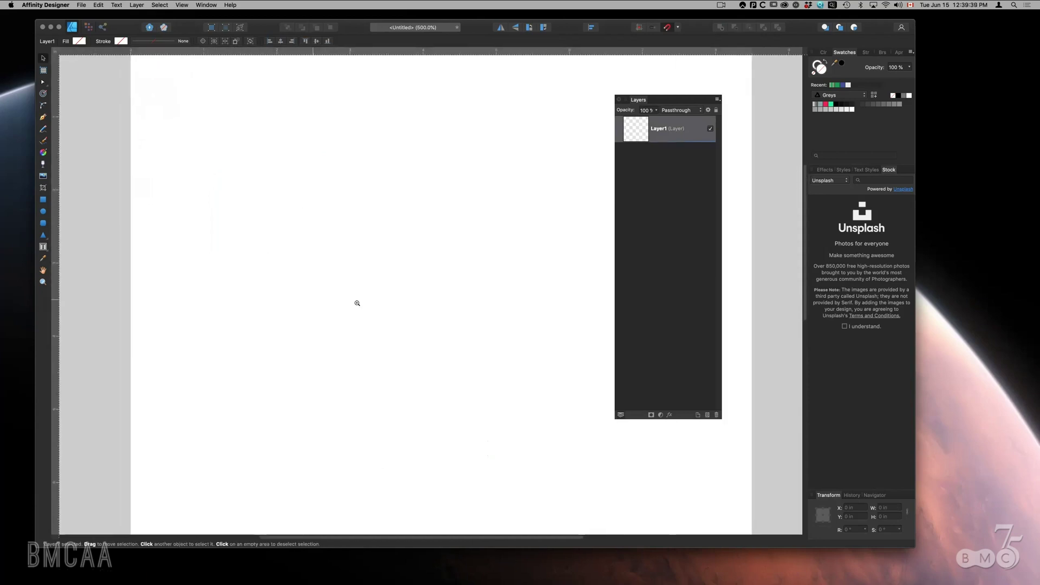
left_click(357, 304)
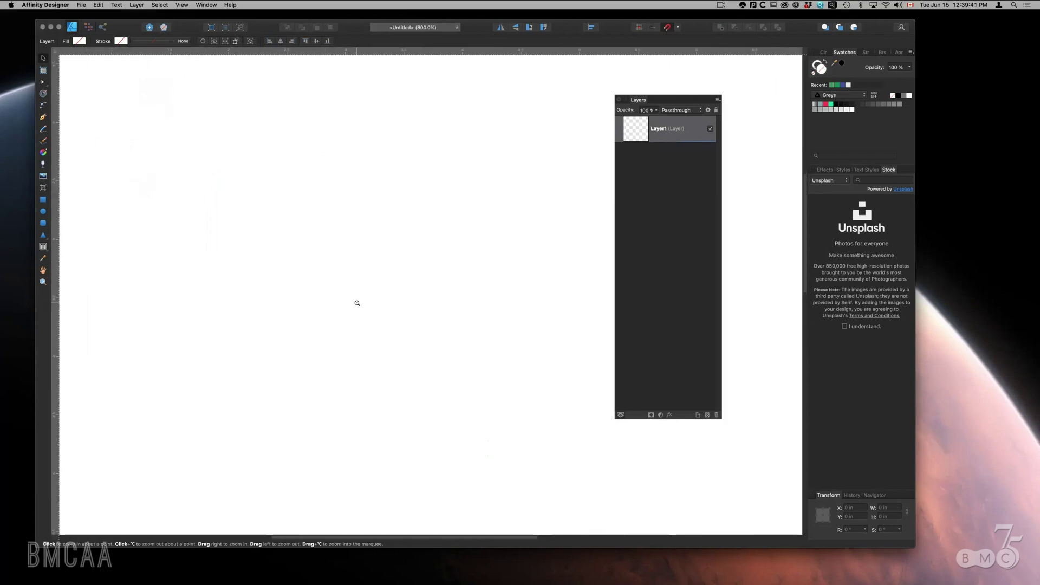
left_click(357, 304, "alt")
left_click_drag(379, 292, 372, 251)
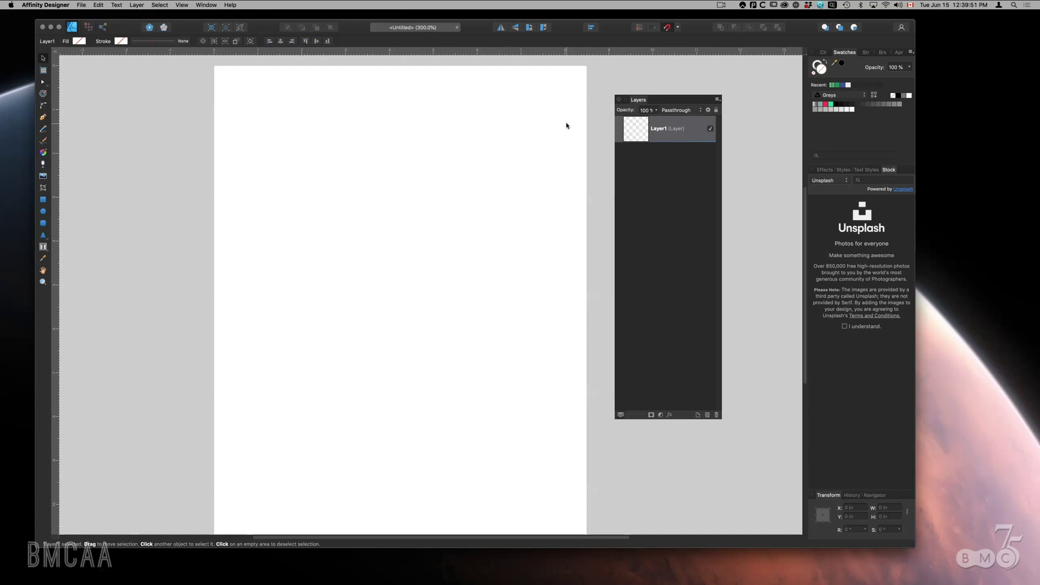
left_click_drag(346, 30, 348, 58)
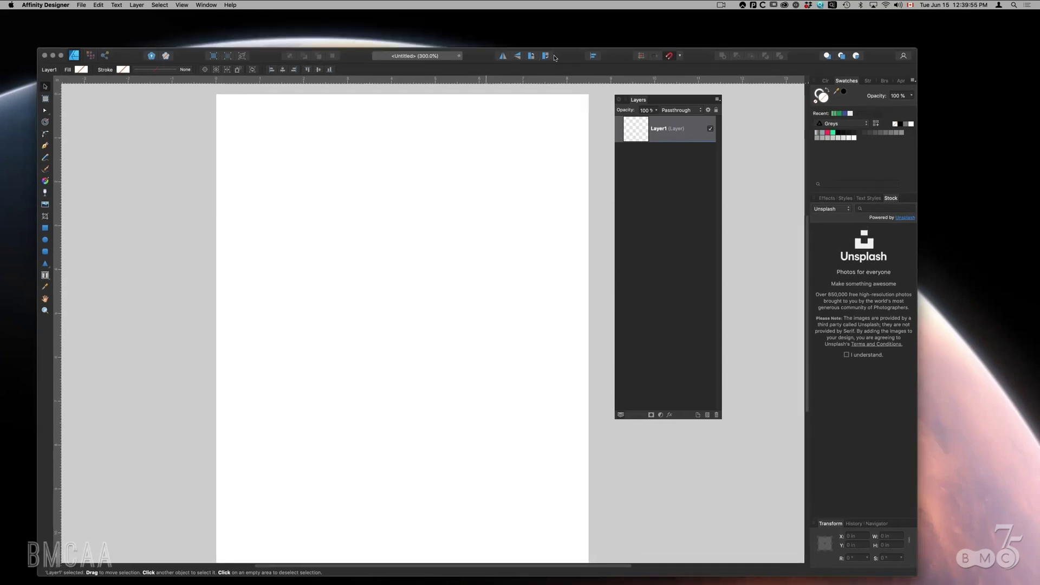
- Examine the snapping options, the stroke settings and the Acrylics brushes
left_click(680, 57)
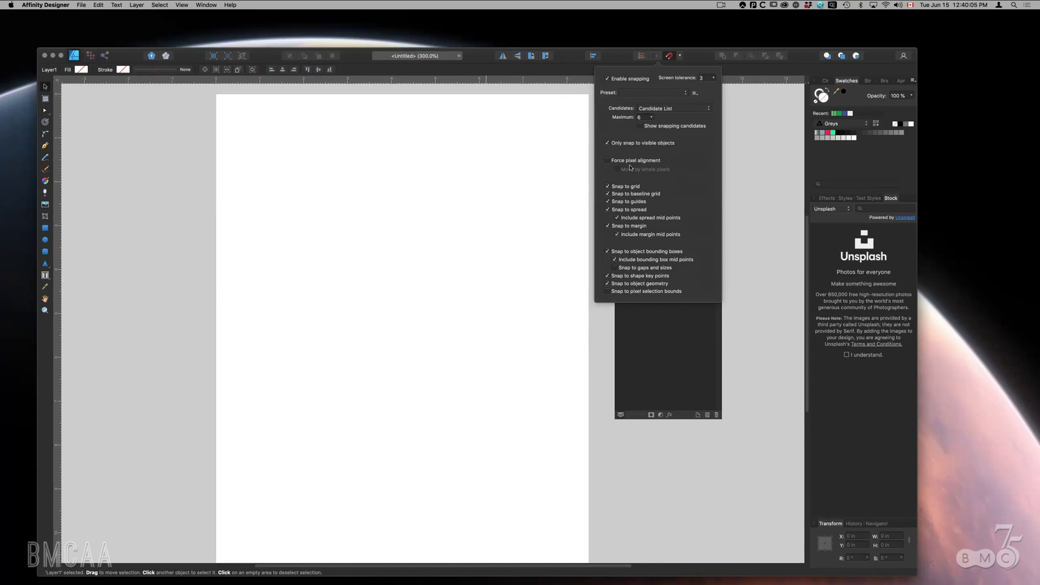
left_click(750, 132)
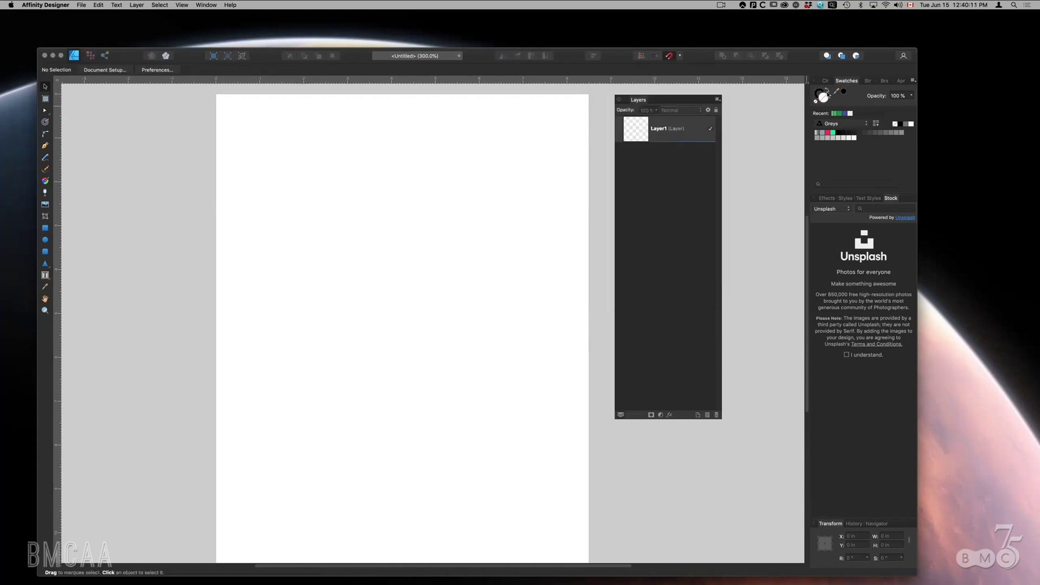
left_click(868, 81)
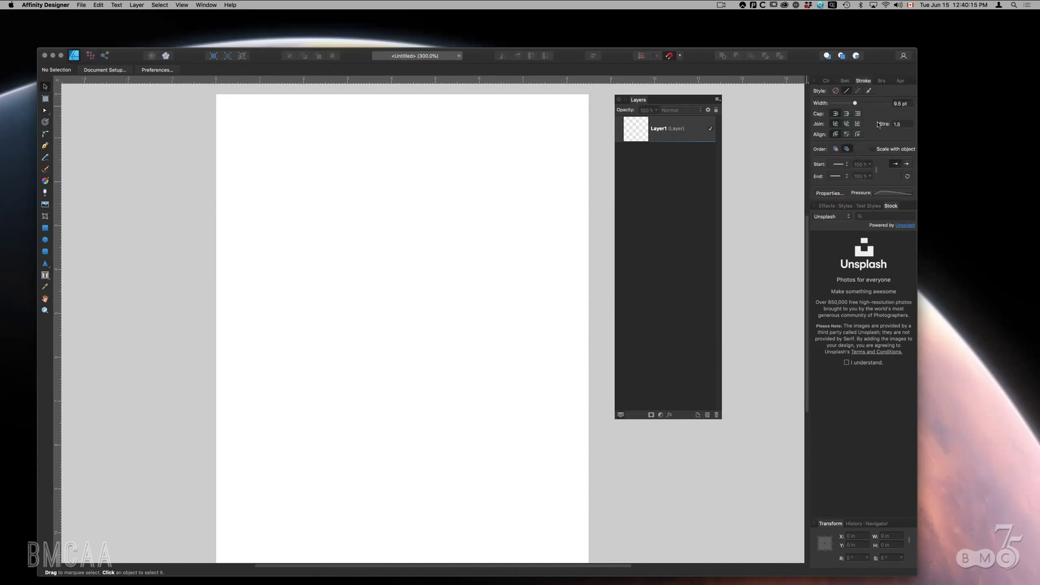
left_click(881, 81)
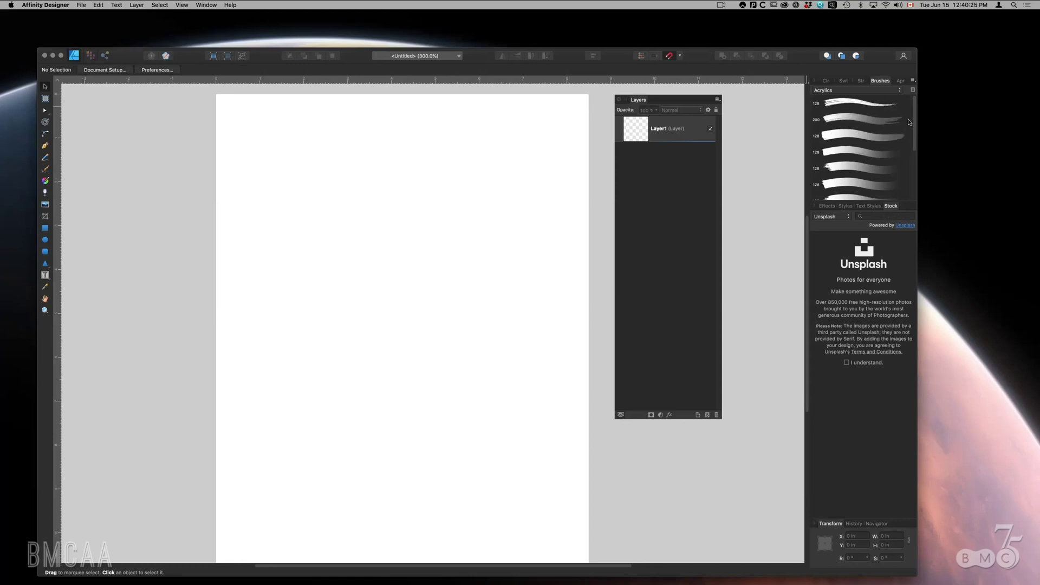
left_click(913, 81)
left_click(913, 81)
left_click(847, 81)
- Switch the colour sliders to the RGB model
left_click(825, 82)
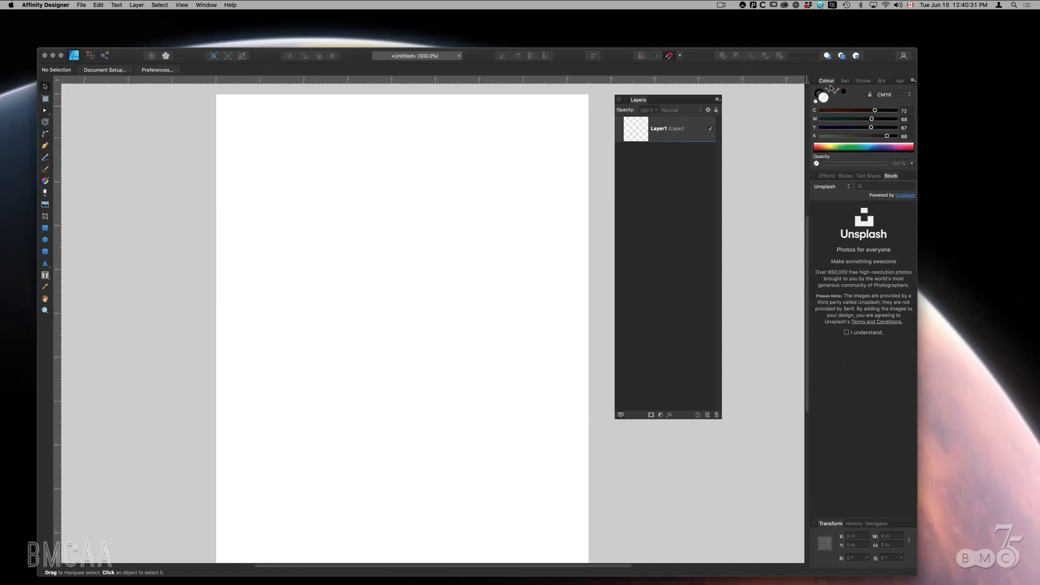
left_click(891, 96)
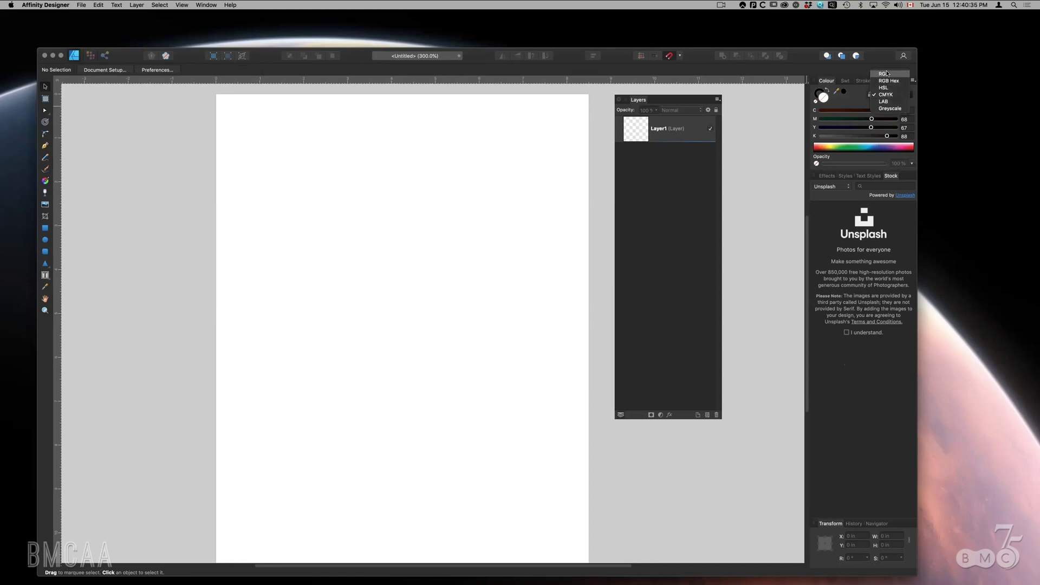
left_click(887, 73)
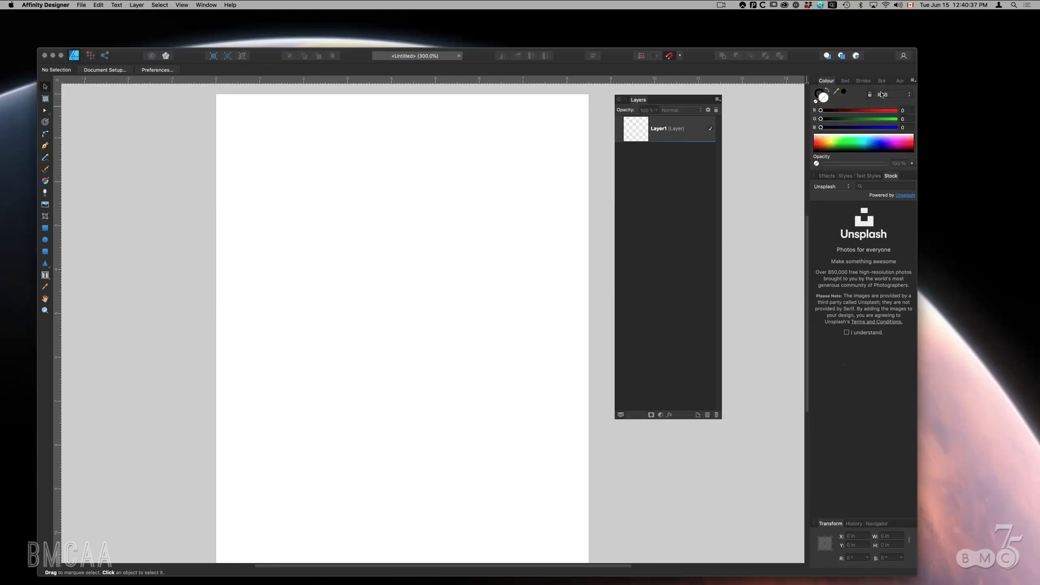
left_click(880, 95)
left_click(880, 96)
- Turn off the checkerboard background of the layer thumbnails
left_click(717, 99)
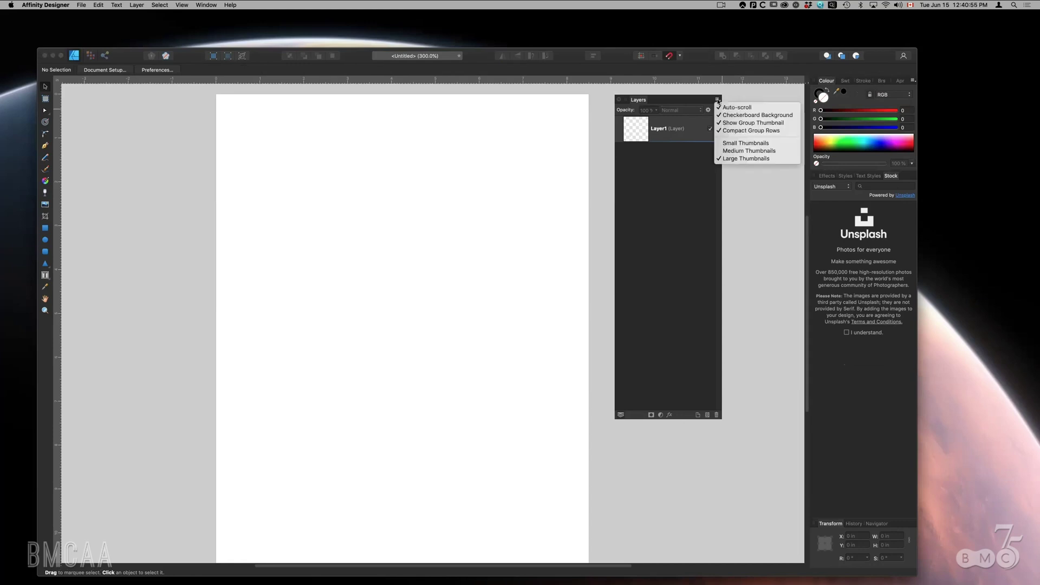
left_click(744, 116)
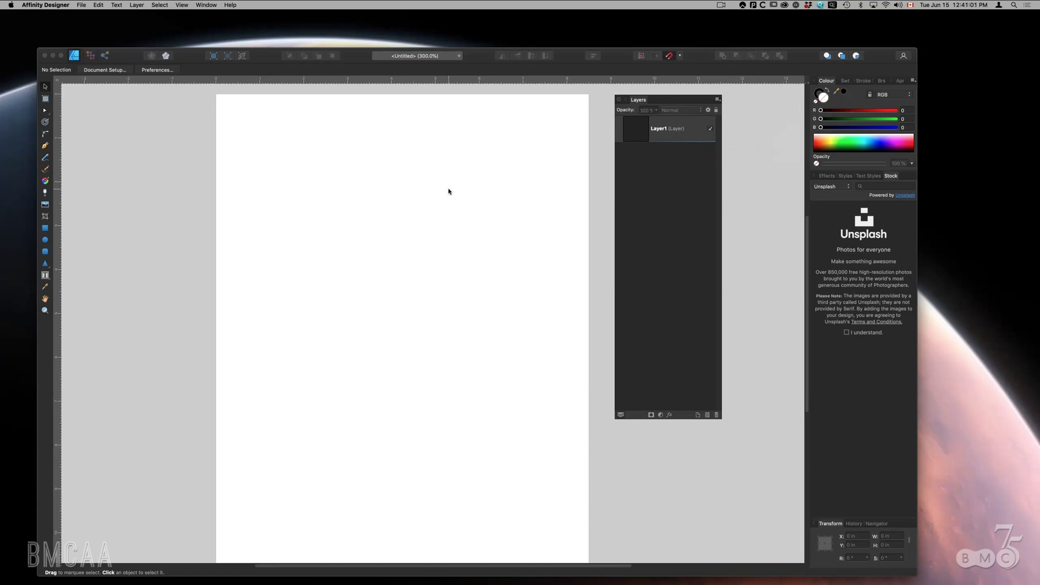
- Draw a rectangle about 2.39 by 2.73 in on the page's upper part and fill it green (C 100, M 0, Y 100, K 0)
left_click(46, 228)
left_click_drag(337, 177, 441, 298)
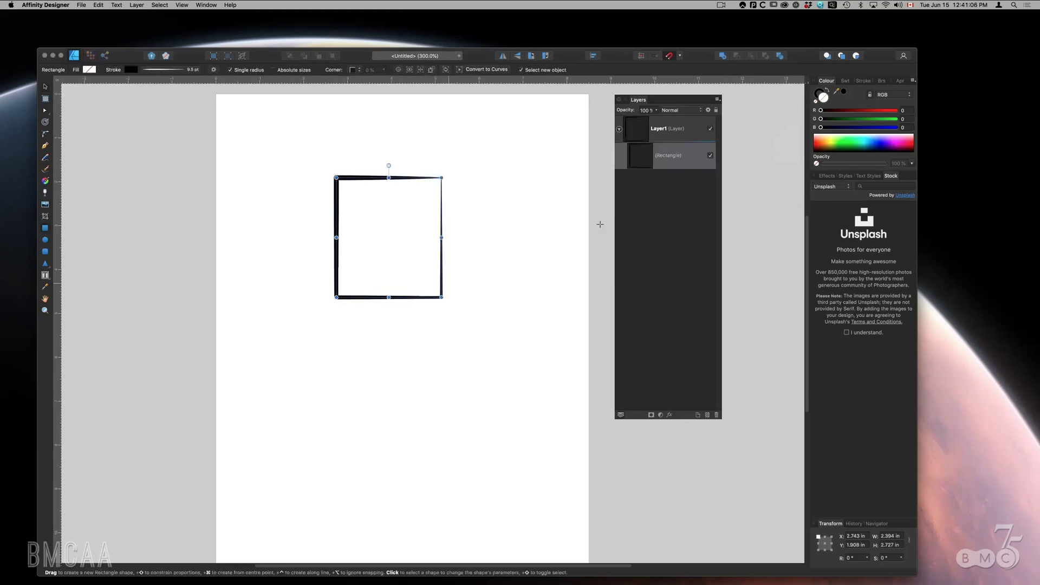
left_click(90, 69)
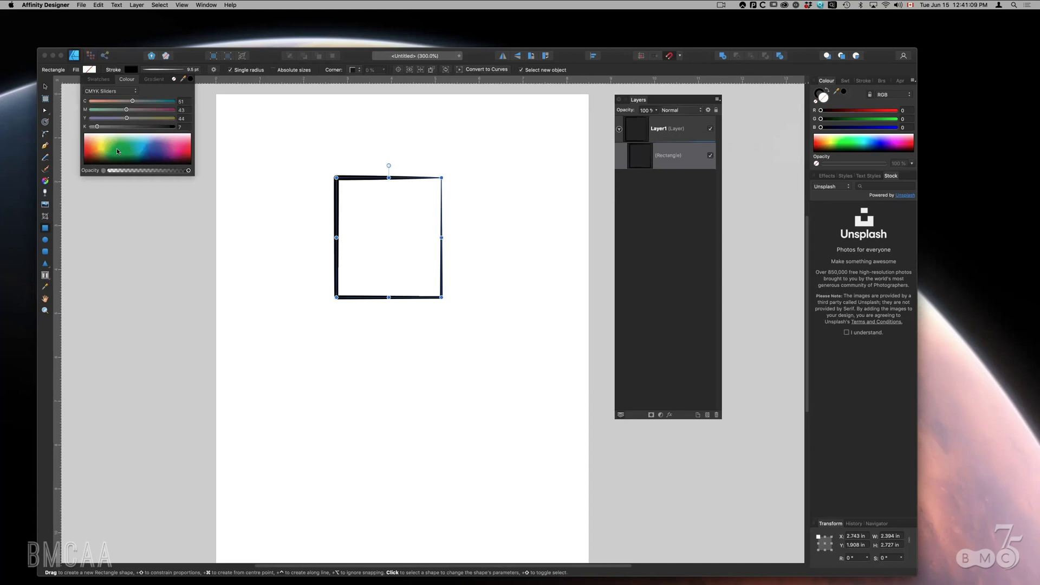
left_click(116, 151)
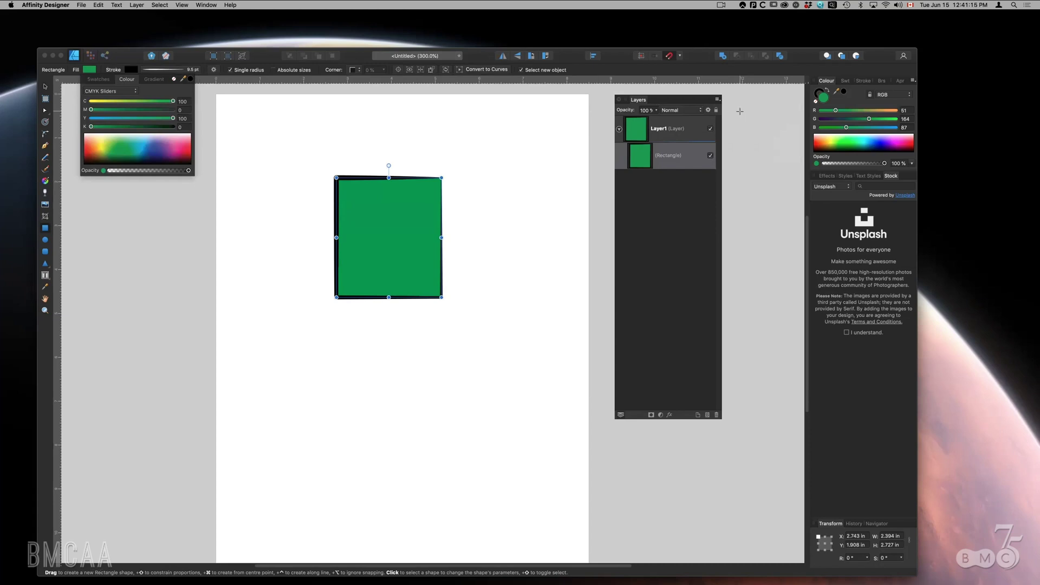
- Turn the checkerboard background of the layer thumbnails on
left_click(718, 101)
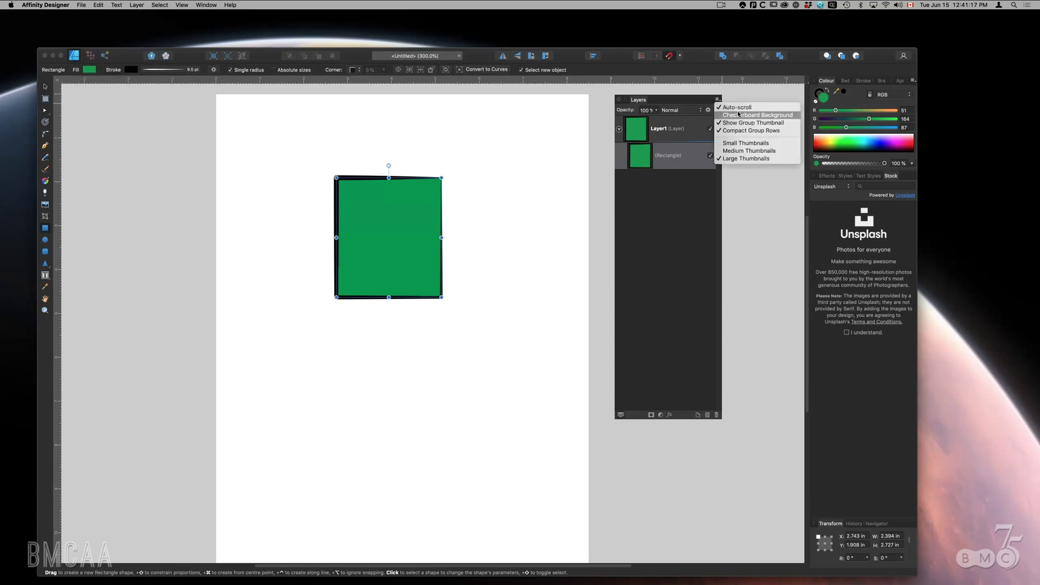
left_click(738, 112)
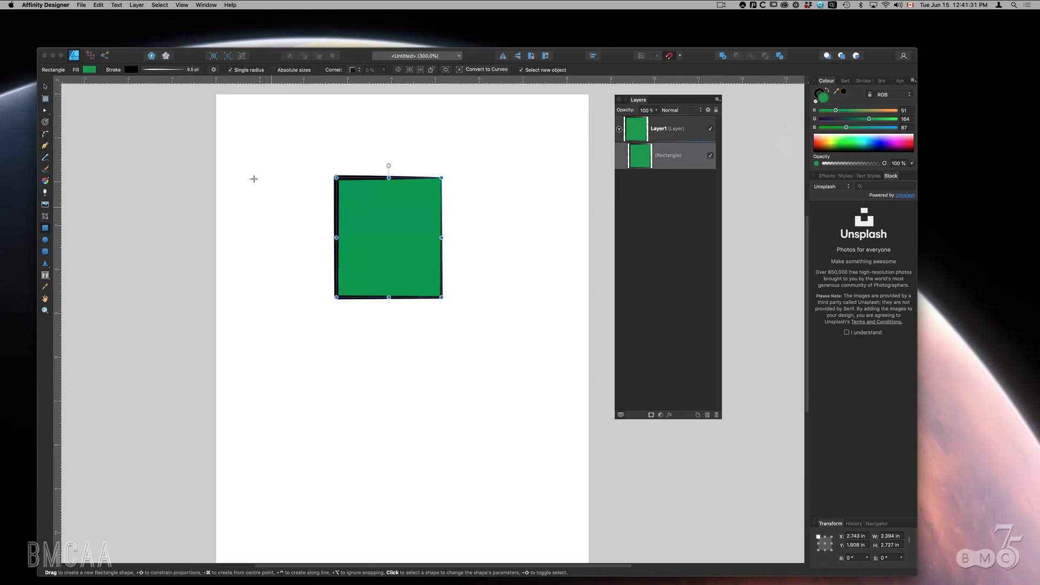
- Switch to the Pixel Persona and resize the green rectangle from its upper-left corner to about 2.51 by 1.84 in
left_click(91, 55)
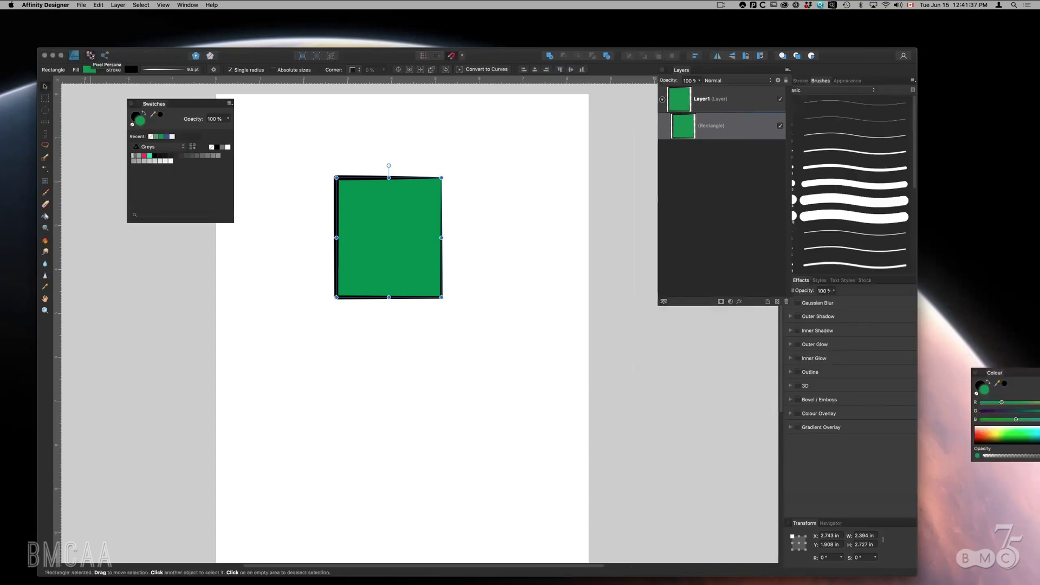
left_click_drag(337, 179, 331, 216)
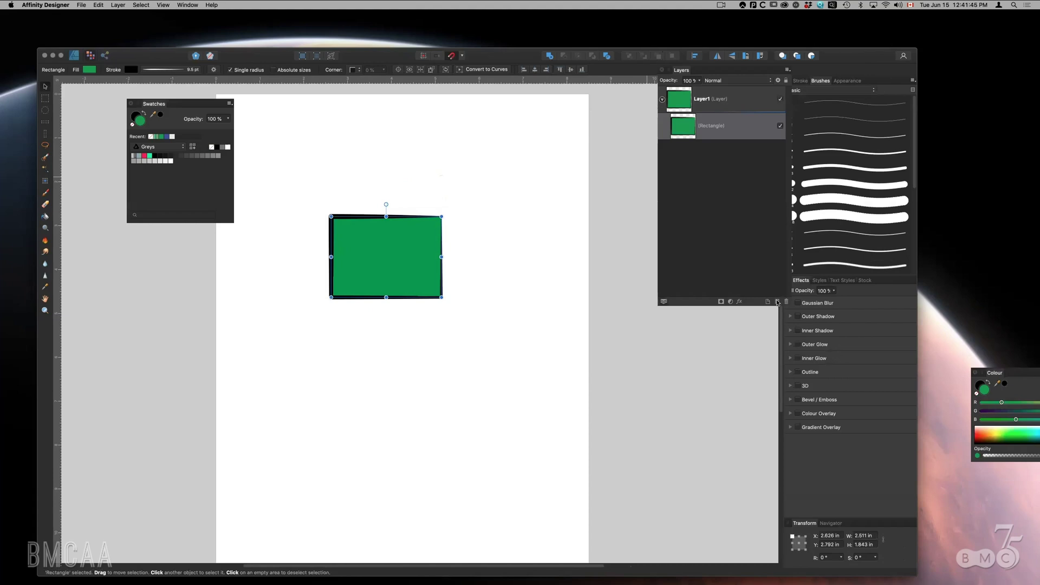
- Add a pixel layer and draw a freehand selection that overlaps the upper part of the green rectangle
left_click(777, 302)
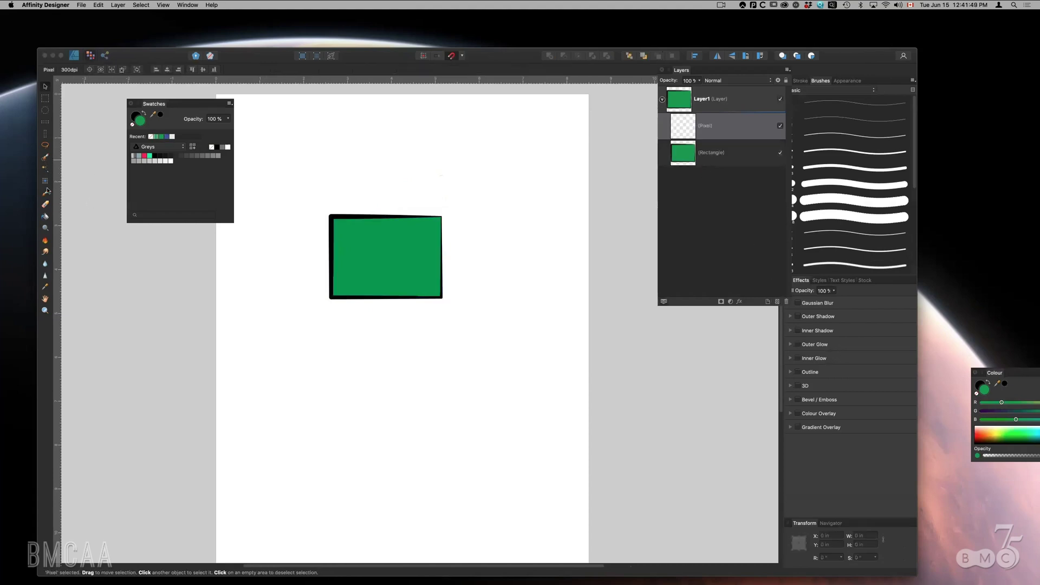
left_click(45, 99)
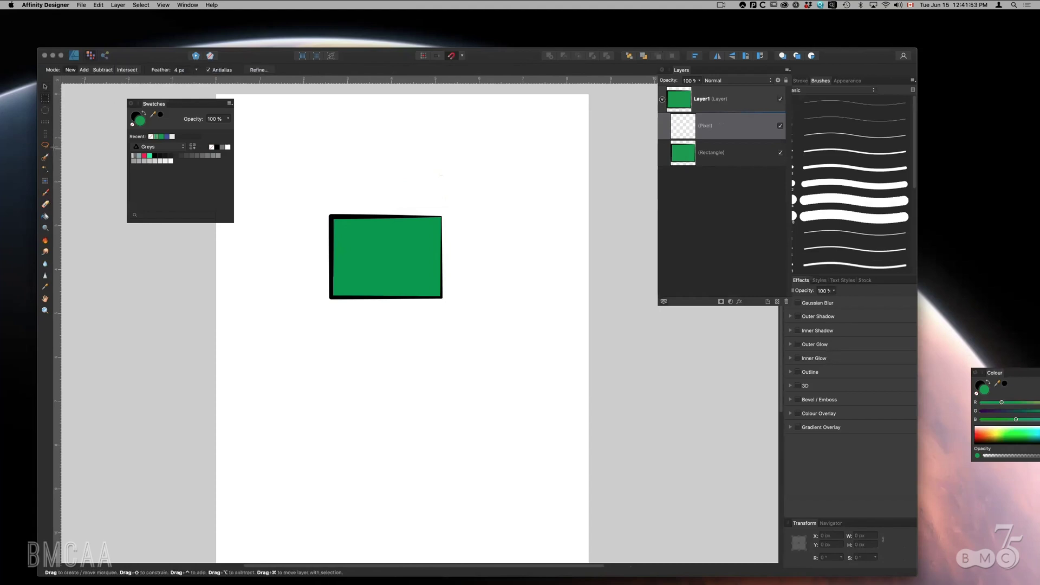
left_click(46, 147)
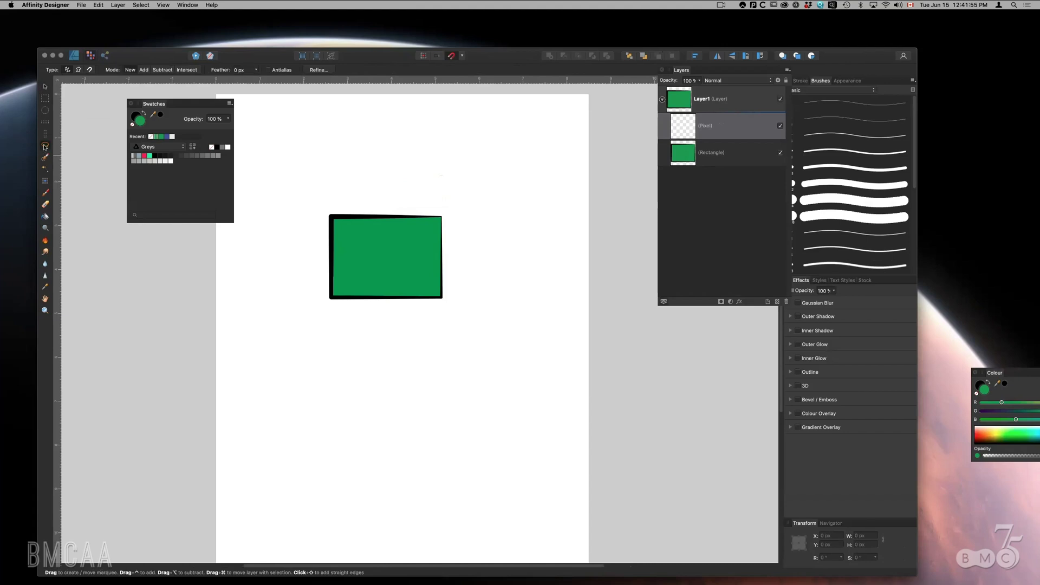
mouse_move(328, 158)
left_mouse_down()
mouse_move(294, 195)
mouse_move(327, 239)
mouse_move(406, 233)
mouse_move(428, 153)
mouse_move(366, 131)
mouse_move(334, 160)
left_mouse_up()
- Paint around the inside edge of the selection in blue with a soft brush, and move the pixel layer below the rectangle
left_click(45, 193)
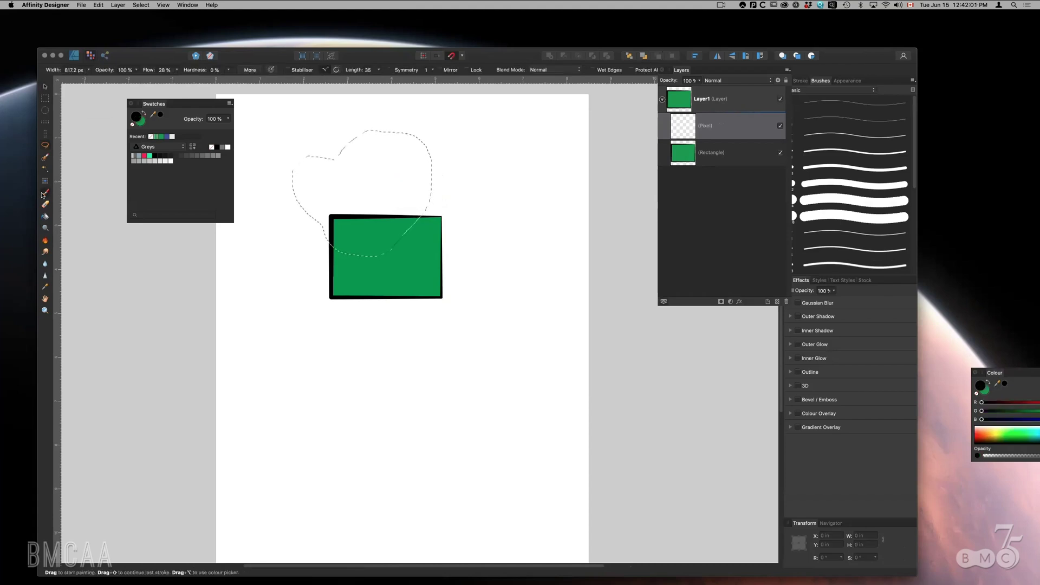
left_click(165, 139)
mouse_move(318, 151)
left_mouse_down()
mouse_move(290, 158)
mouse_move(284, 185)
mouse_move(307, 241)
mouse_move(394, 254)
mouse_move(447, 169)
mouse_move(415, 127)
mouse_move(379, 120)
mouse_move(309, 144)
left_mouse_up()
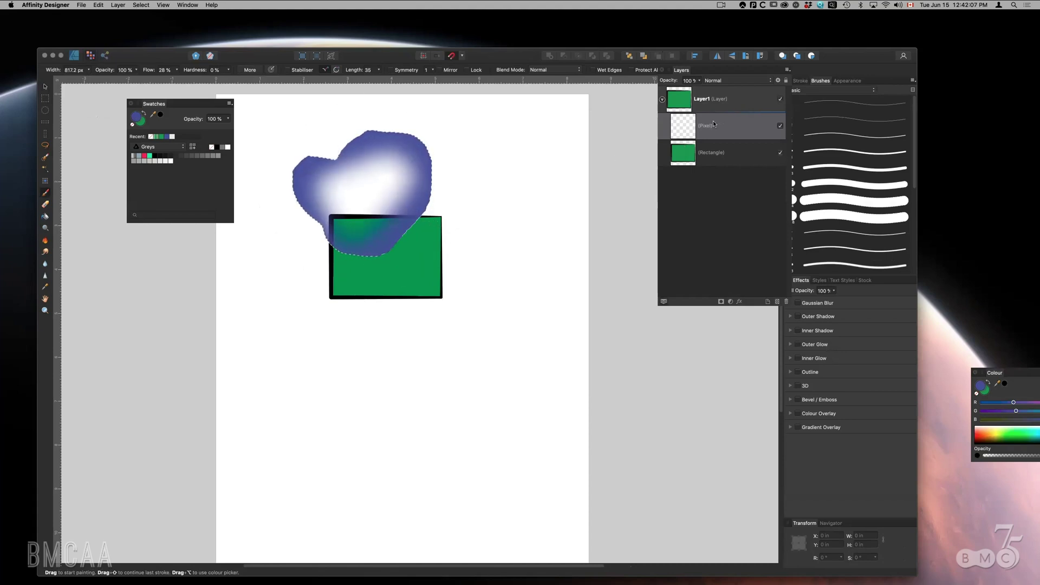
left_click_drag(717, 127, 710, 176)
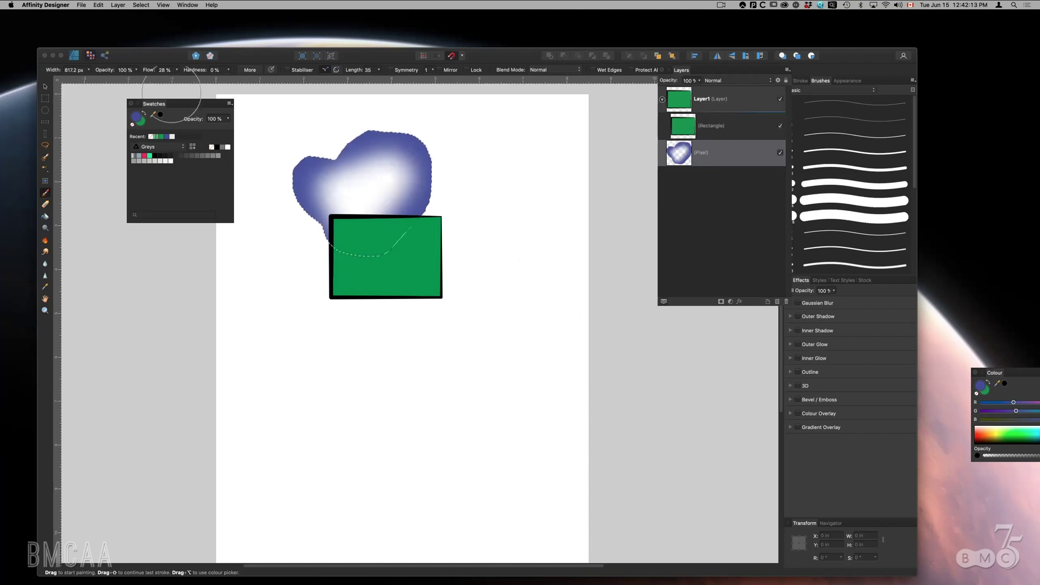
- Set the paint brush to 995 px width and 13 % hardness, and paint lightly over the blob's pale centre
left_click(89, 71)
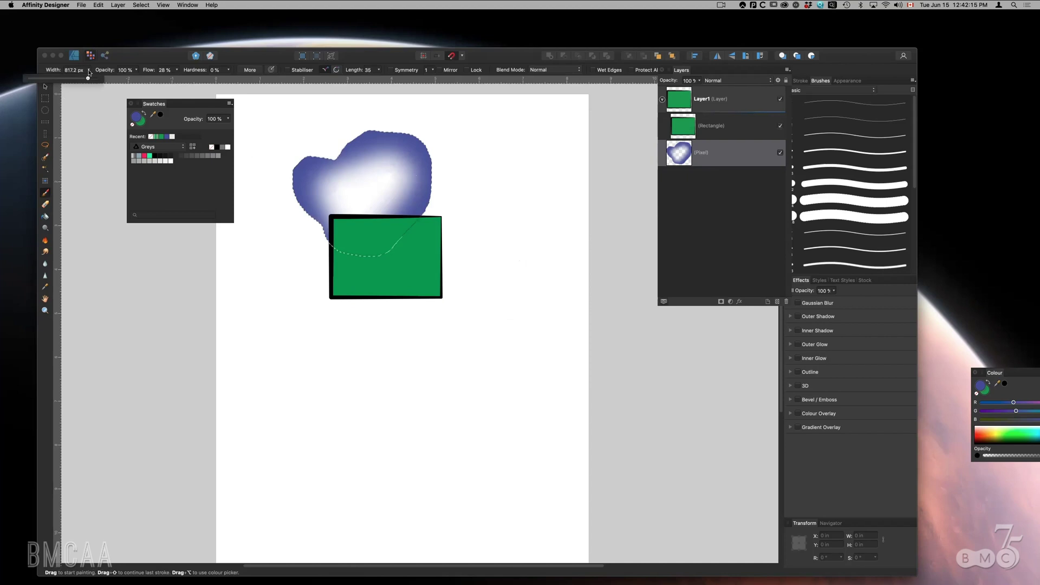
mouse_move(88, 78)
left_mouse_down()
mouse_move(60, 78)
mouse_move(94, 79)
left_mouse_up()
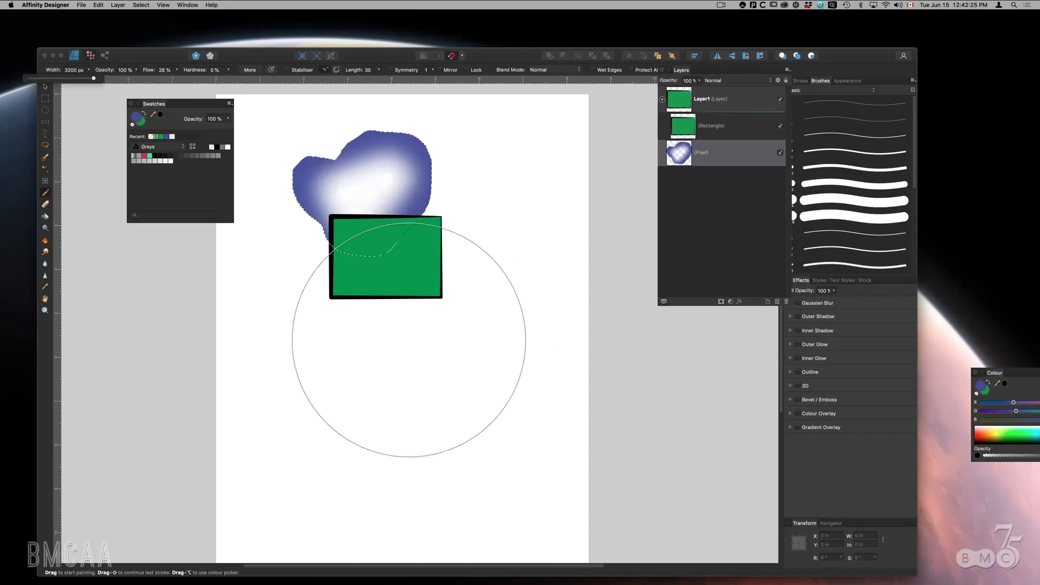
mouse_move(407, 350)
left_mouse_down()
mouse_move(547, 350)
mouse_move(389, 349)
left_mouse_up()
mouse_move(480, 349)
left_mouse_down()
mouse_move(428, 350)
mouse_move(465, 349)
mouse_move(466, 326)
mouse_move(475, 352)
mouse_move(480, 333)
mouse_move(476, 350)
left_mouse_up()
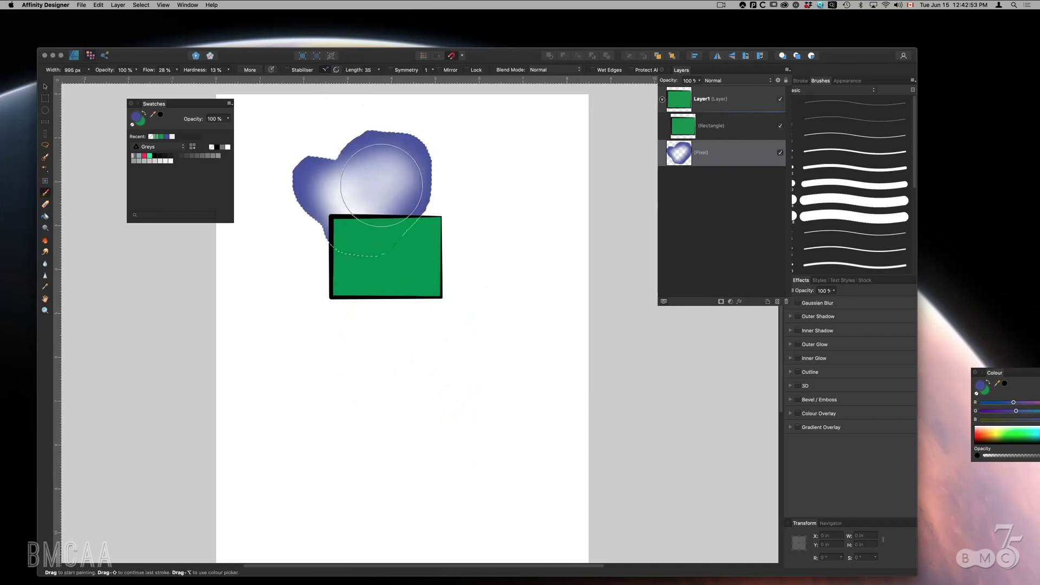
- Return to the Designer Persona and change the document's colour format in the document setup
key("z")
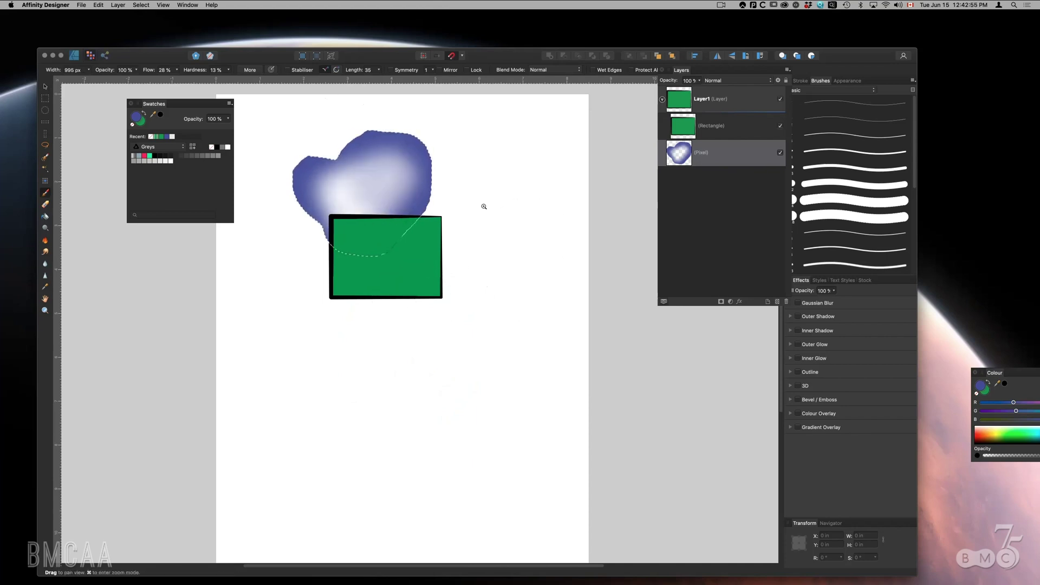
left_click(431, 192)
scroll(431, 193, "up", 5)
key("b")
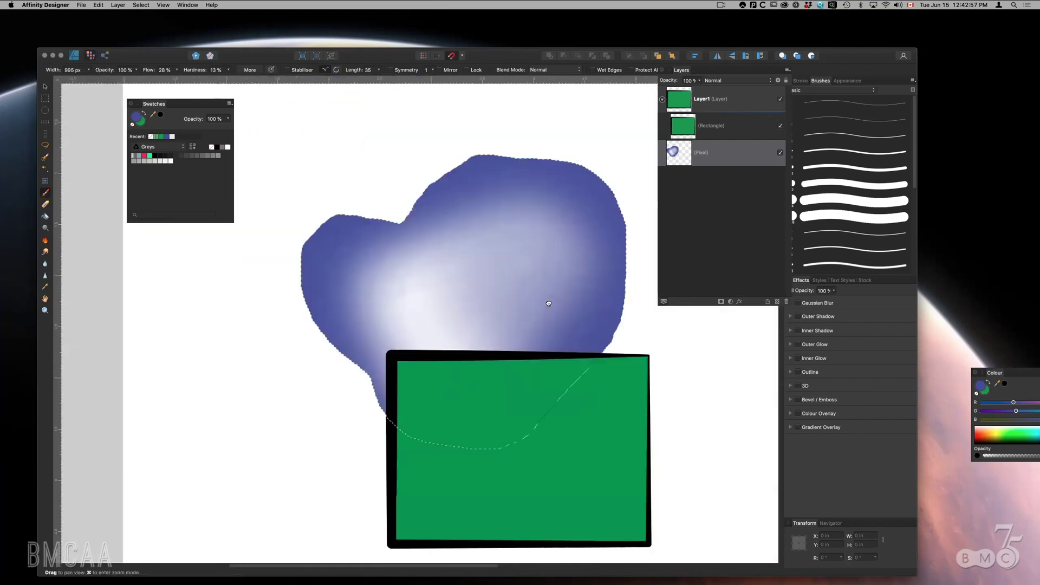
left_click_drag(260, 432, 244, 356)
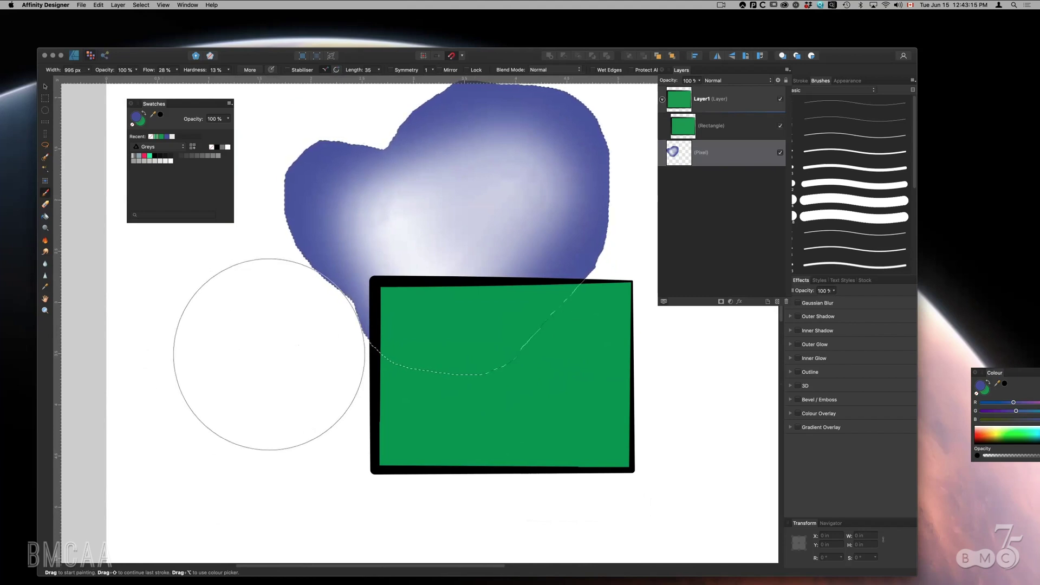
left_click(74, 55)
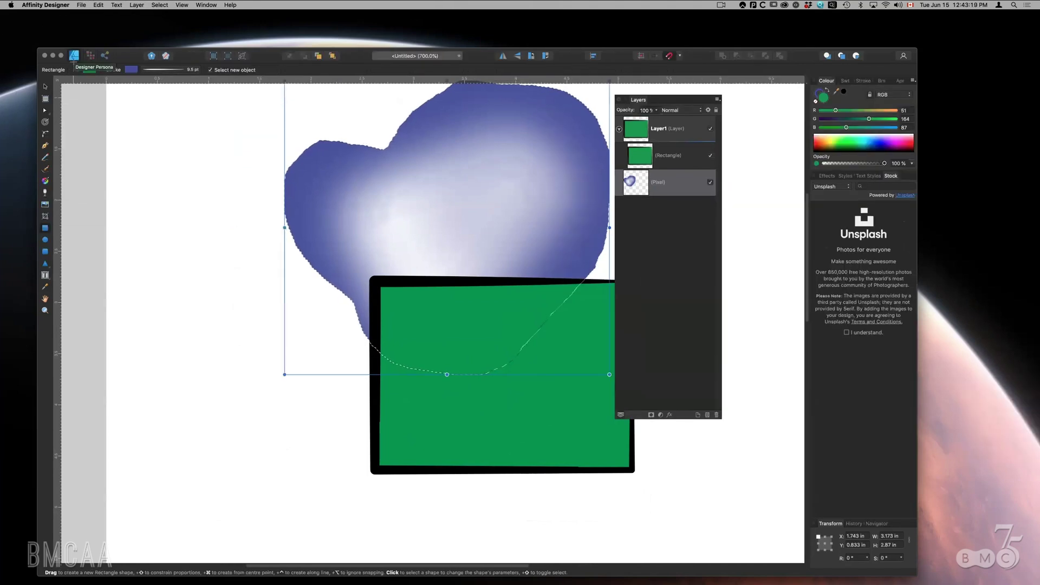
left_click(80, 5)
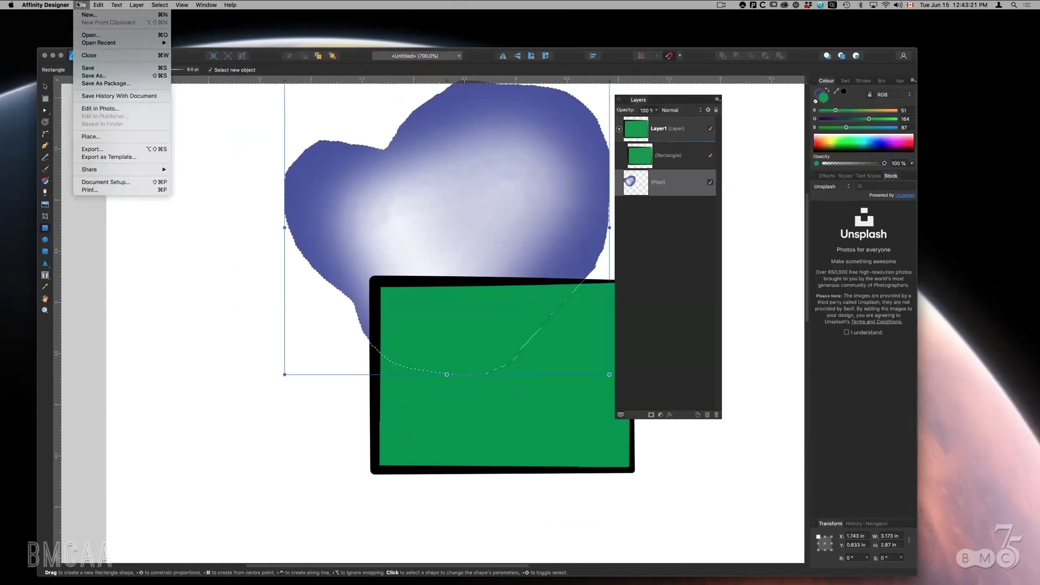
left_click(113, 183)
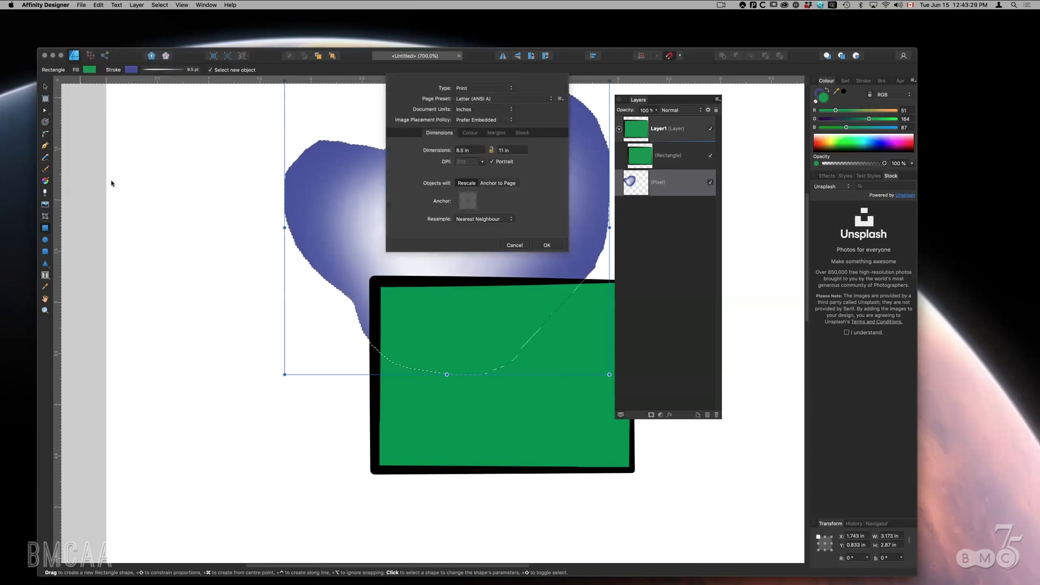
left_click(467, 133)
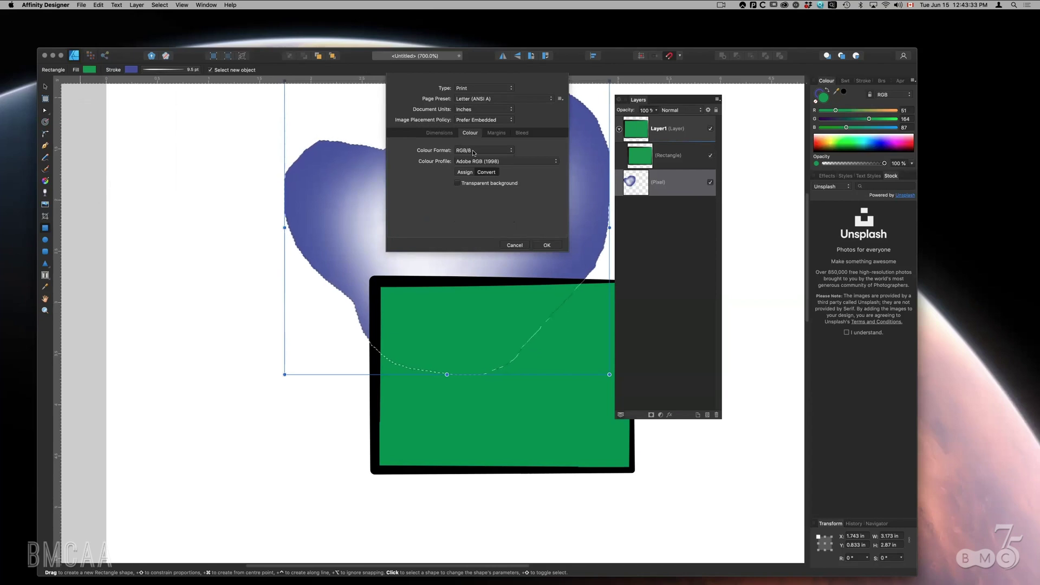
left_click(473, 151)
left_click(481, 158)
left_click(554, 247)
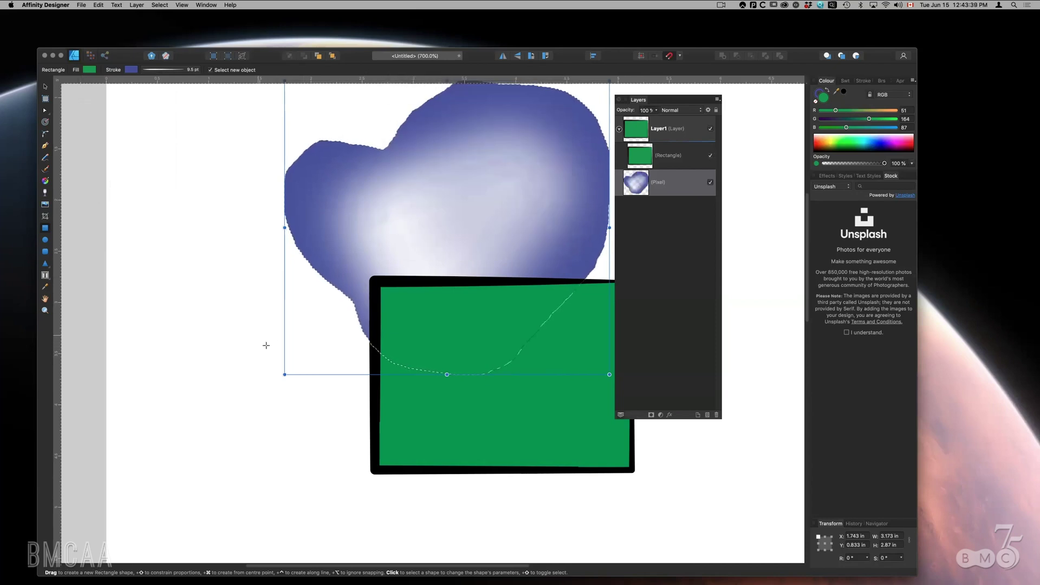
- Switch to the Pixel Persona and draw a new freehand selection in the empty area below the green rectangle
left_click(320, 374)
left_click(321, 375, "super")
left_click(323, 376, "alt+super")
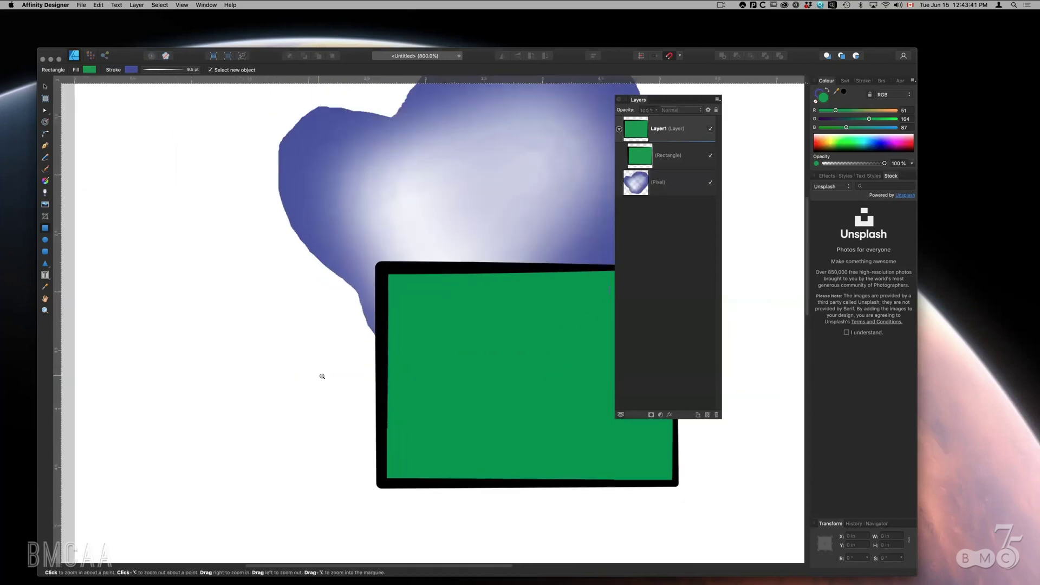
left_click(320, 376, "alt+super")
left_click(320, 376, "alt+super")
left_click_drag(321, 376, 273, 151)
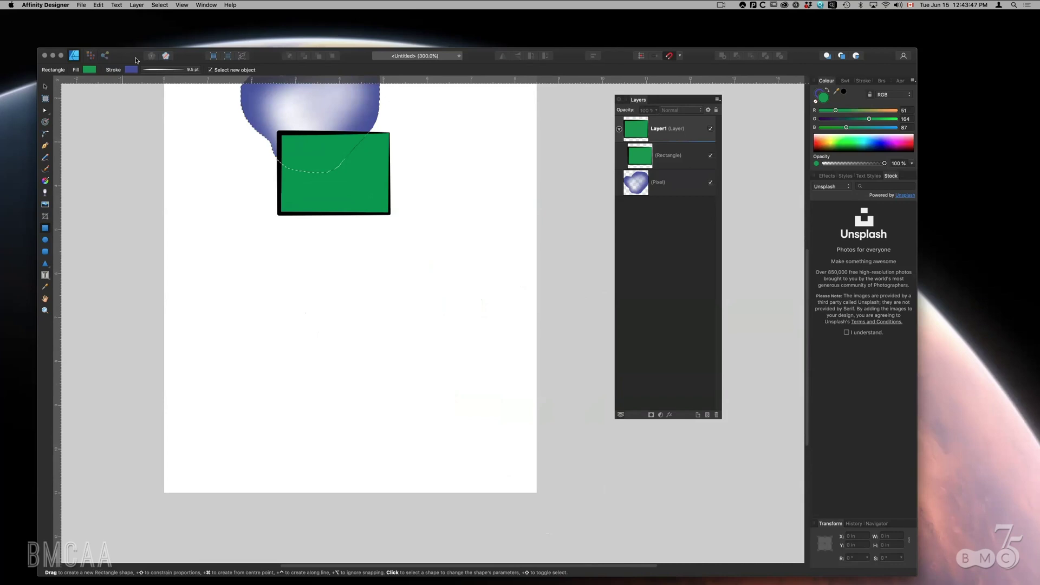
left_click(90, 55)
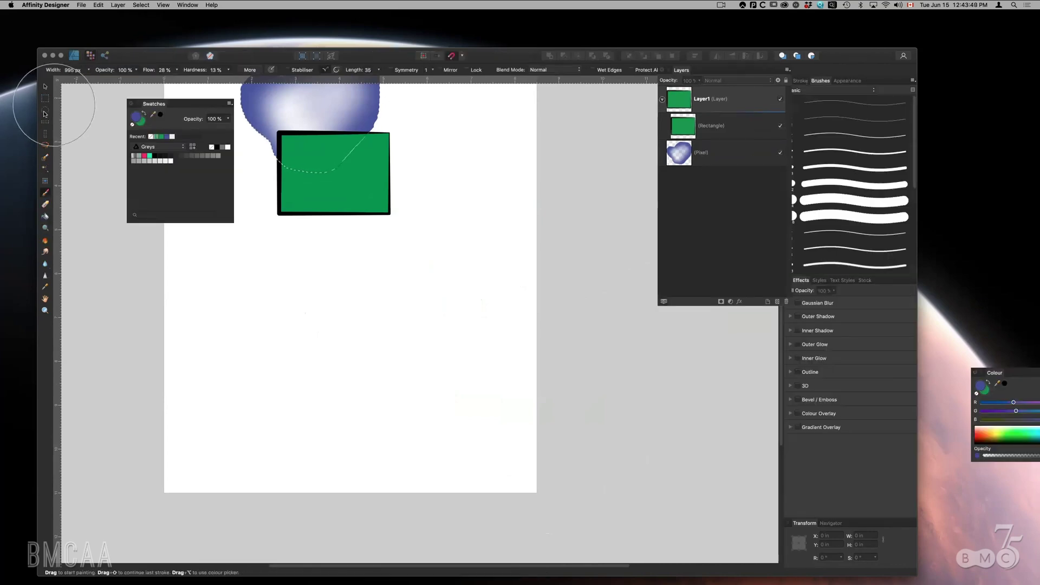
left_click(45, 144)
mouse_move(275, 280)
left_mouse_down()
mouse_move(268, 354)
mouse_move(331, 439)
mouse_move(466, 372)
mouse_move(417, 298)
mouse_move(300, 276)
left_mouse_up()
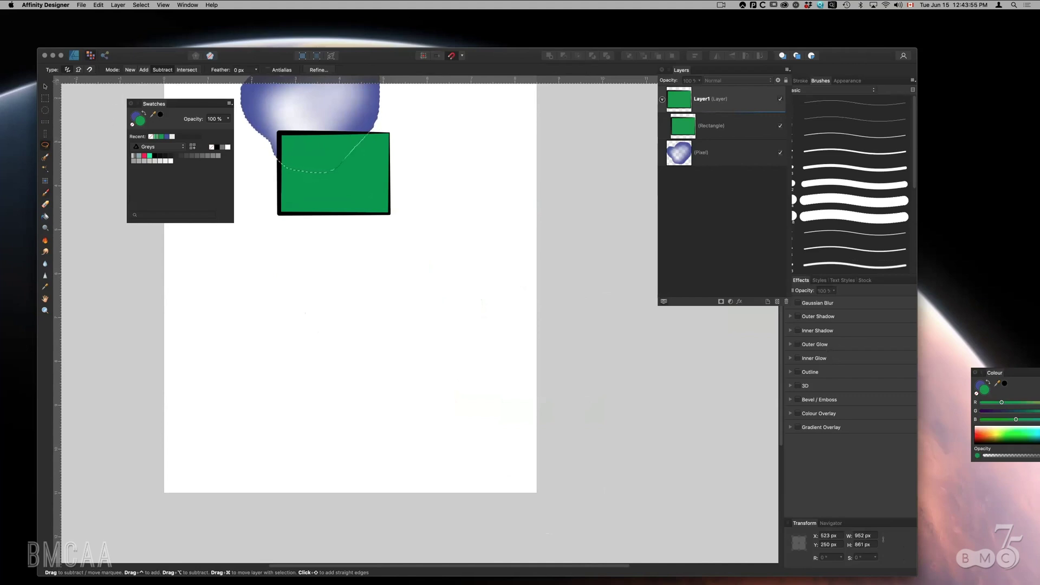
left_click(130, 71)
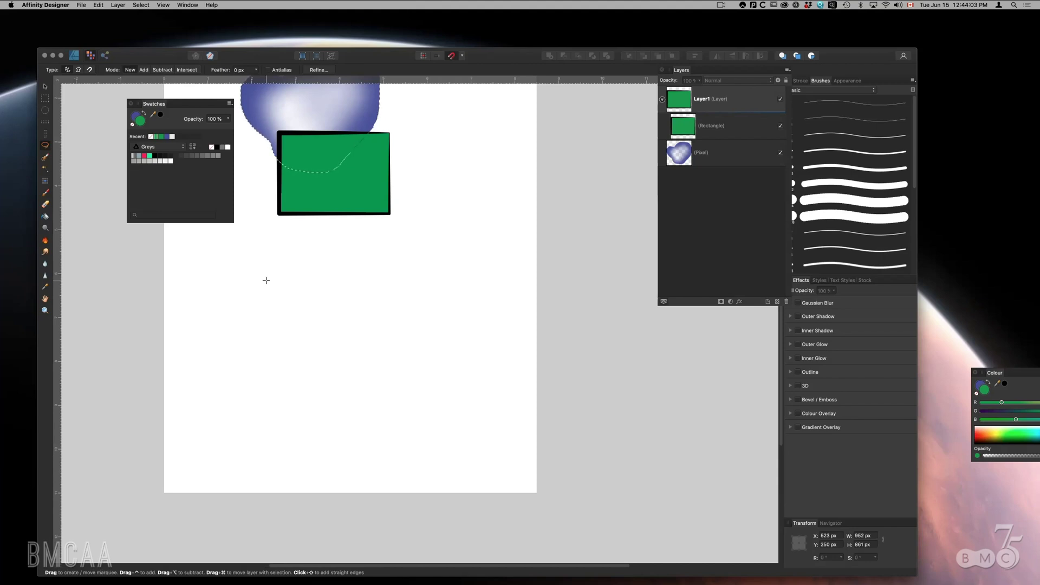
mouse_move(303, 269)
left_mouse_down()
mouse_move(295, 415)
mouse_move(475, 299)
mouse_move(336, 251)
mouse_move(306, 268)
left_mouse_up()
- Paint blue along the upper and left edges of the new selection with the 995 px brush
key("b")
mouse_move(328, 262)
left_mouse_down()
mouse_move(297, 267)
mouse_move(248, 314)
mouse_move(427, 506)
left_mouse_up()
mouse_move(554, 344)
left_mouse_down()
mouse_move(522, 285)
mouse_move(357, 231)
left_mouse_up()
- Examine the painted edge of the lower blob close up and view the whole page
key("z")
left_click(408, 282)
left_click(408, 283)
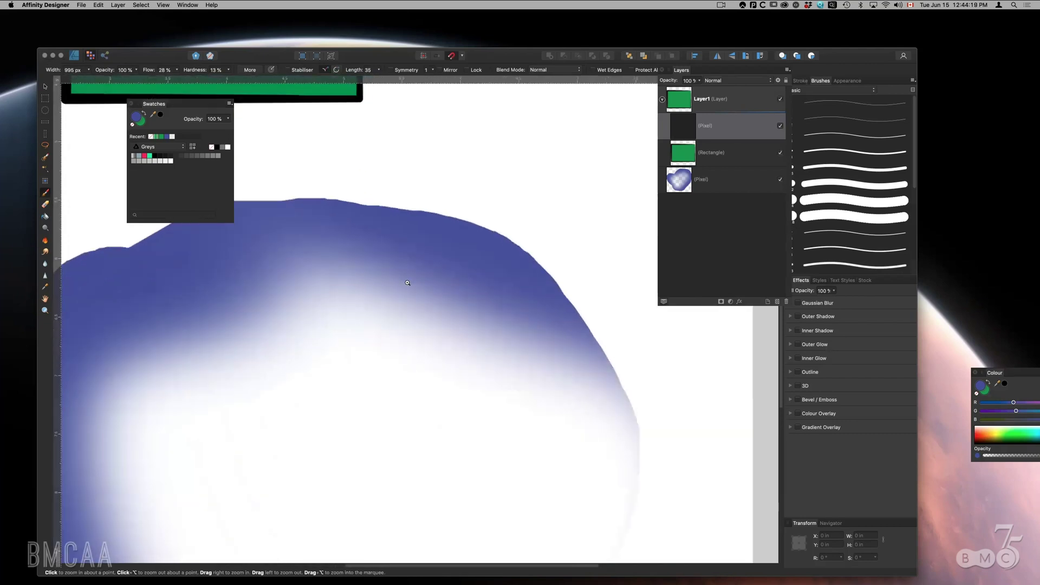
left_click(388, 288, "alt")
left_click(388, 288, "alt")
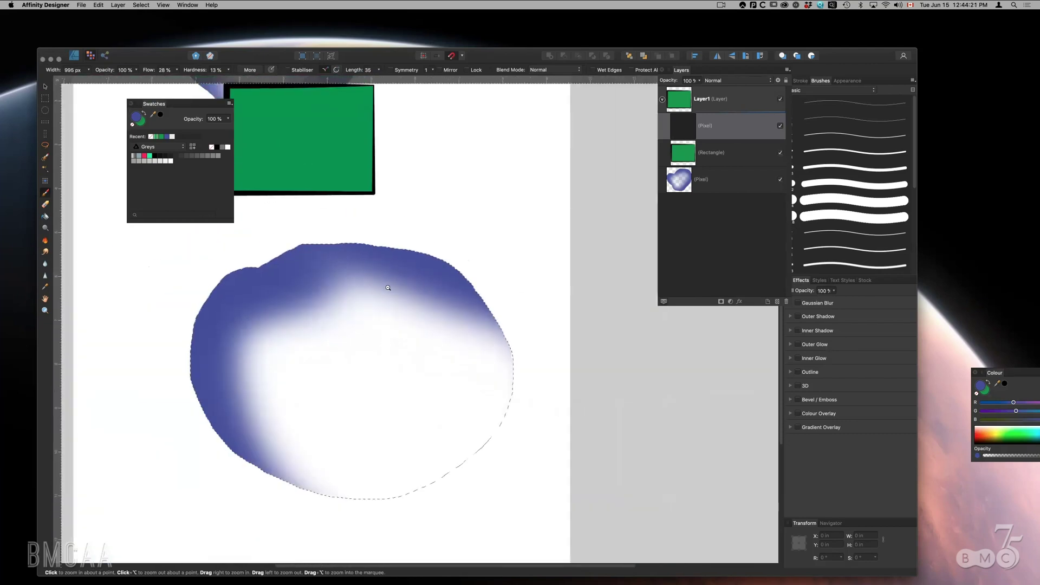
left_click(388, 288, "alt")
key("b")
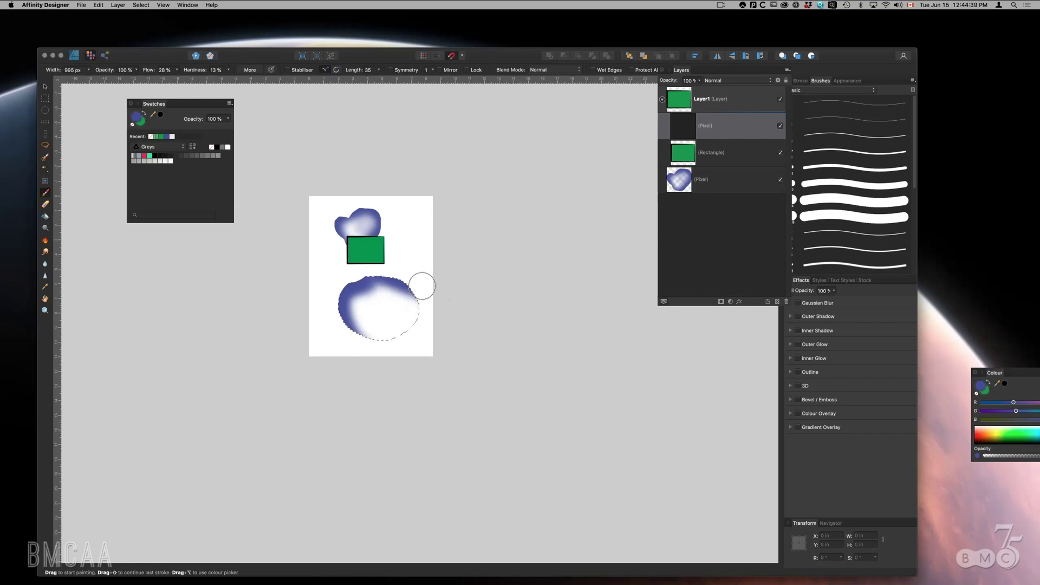
- Move the document window aside and open baby shark.afdesign from the BMCAA Affinity Designer folder in Affinity Designer
left_click_drag(143, 53, 308, 44)
left_click(121, 155)
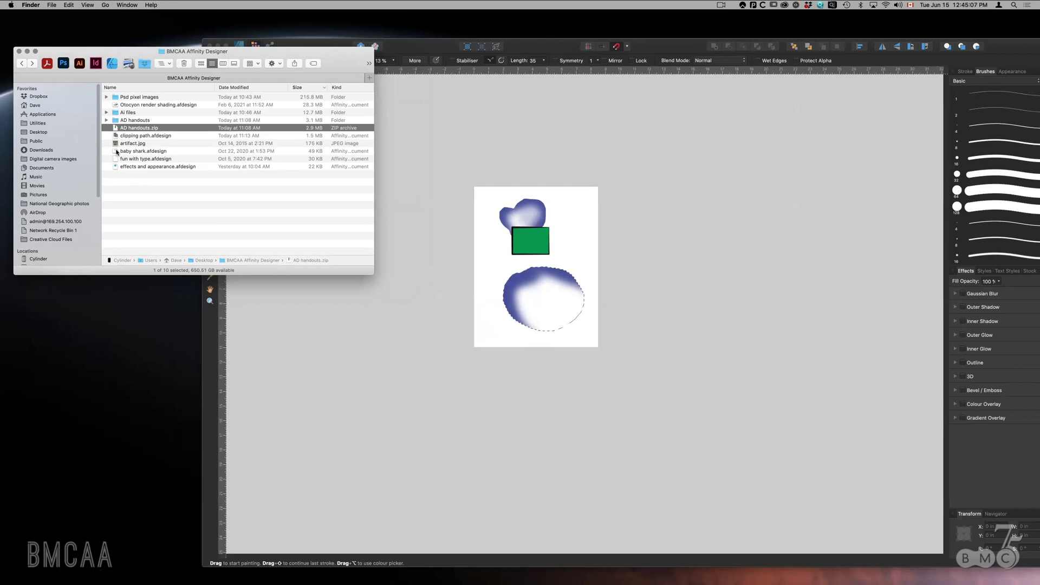
left_click(111, 63)
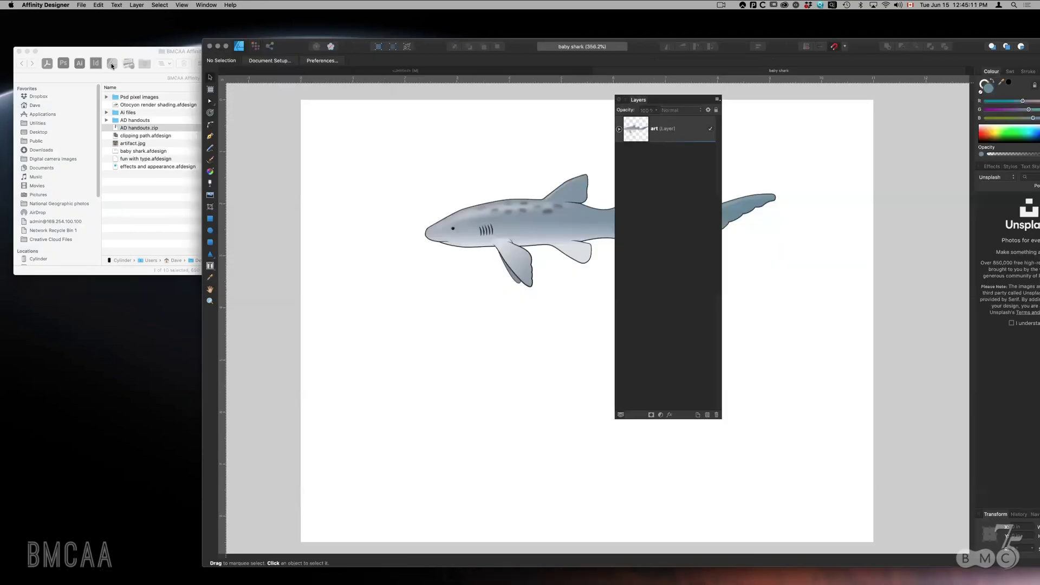
- Move the Layers panel clear of the shark drawing and expand the art layer to show its groups
left_click_drag(706, 97, 930, 116)
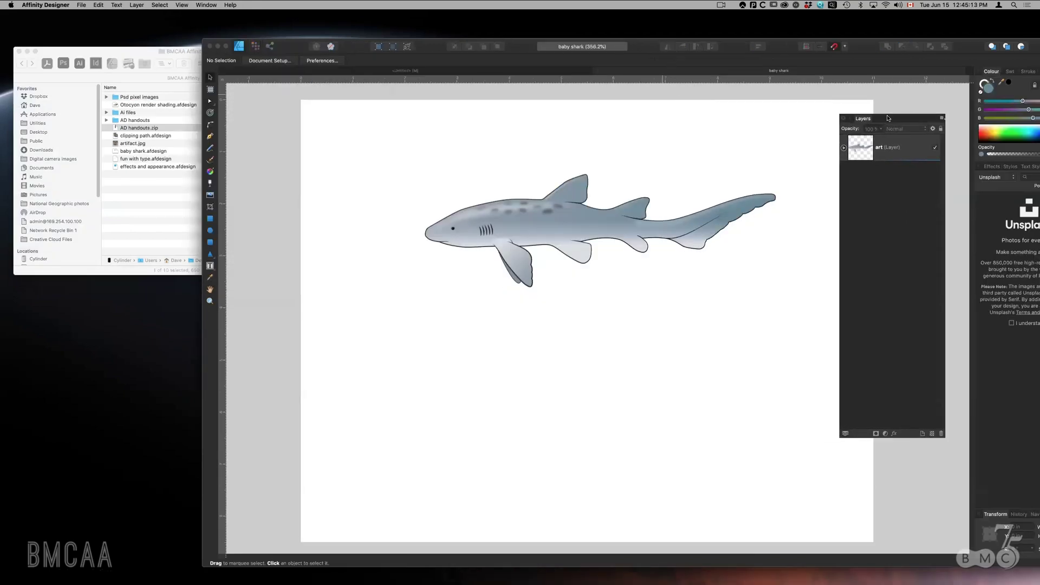
left_click_drag(625, 180, 522, 193)
key("z")
left_click(486, 230)
left_click(486, 230)
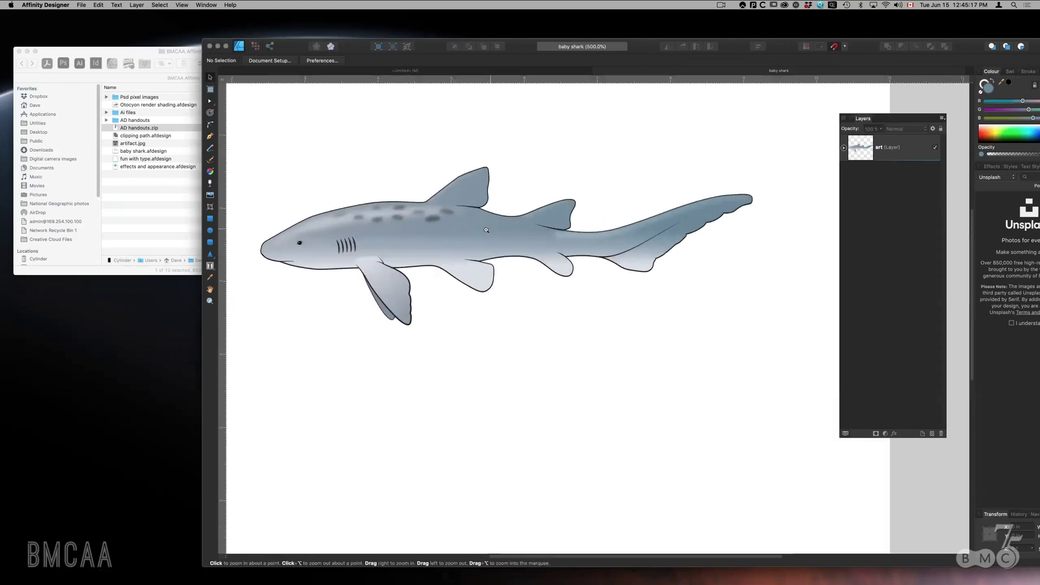
key("space")
left_click_drag(448, 238, 479, 193)
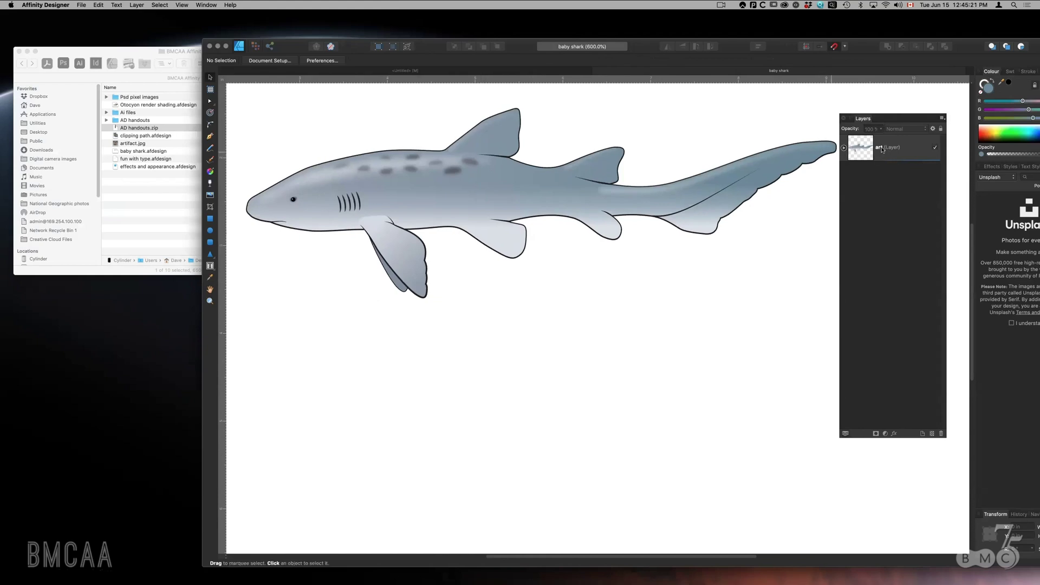
left_click(844, 148)
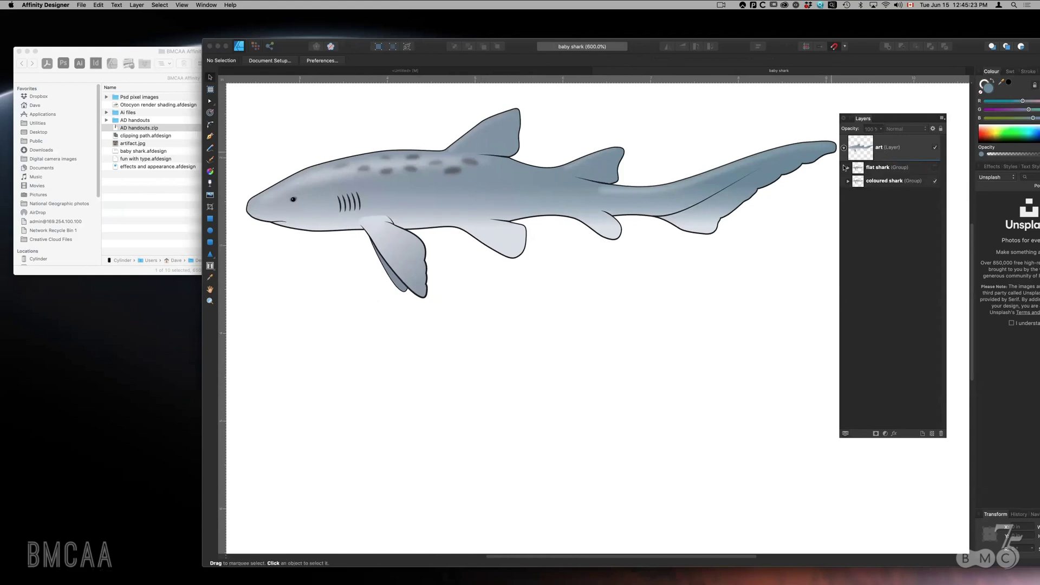
- Review the curves inside the coloured shark group, and move the document window and Layers panel so neither covers the shark or other panels
left_click(848, 181)
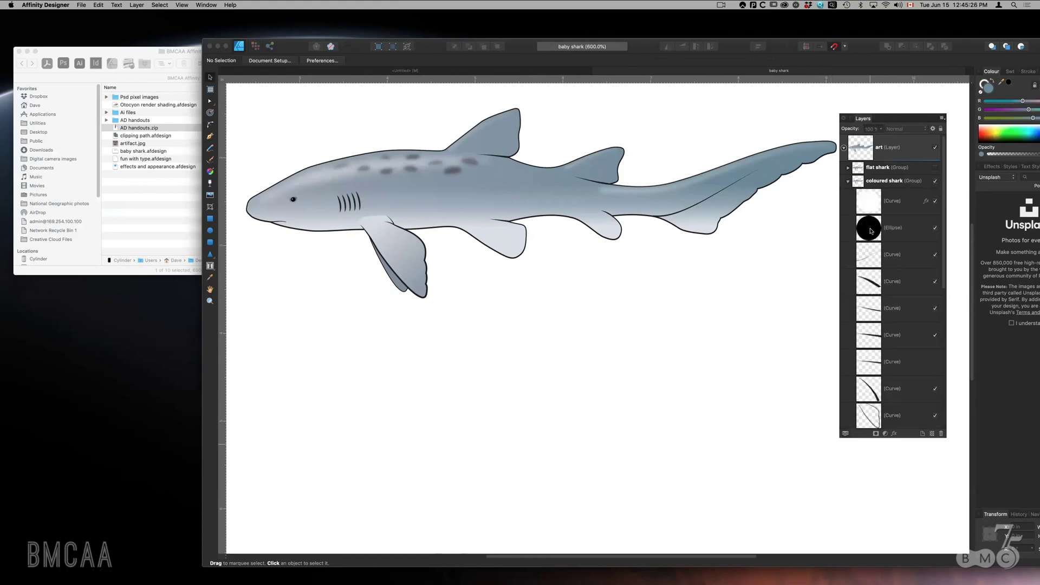
left_click_drag(946, 203, 940, 362)
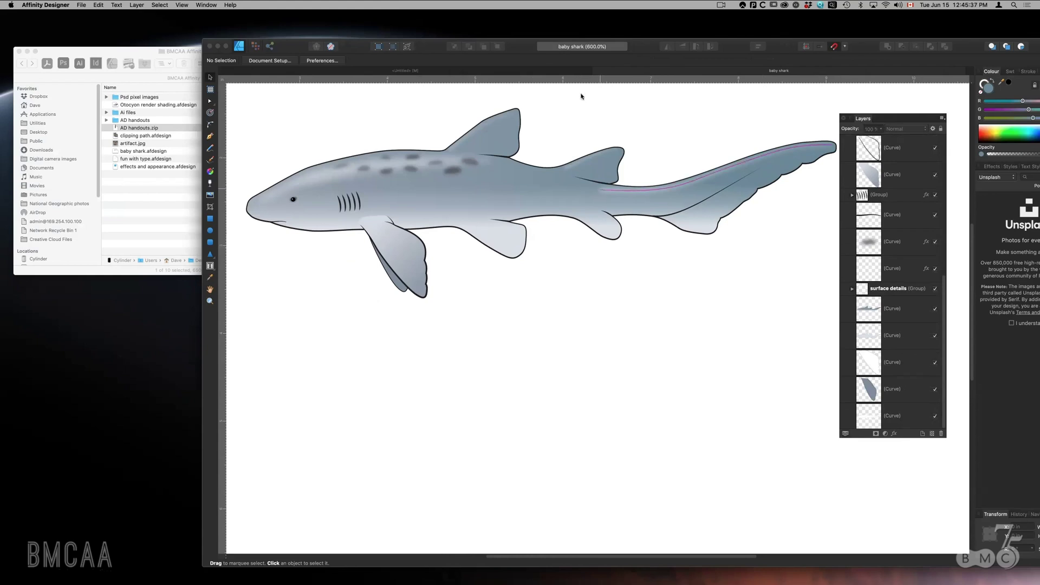
left_click_drag(646, 53, 495, 24)
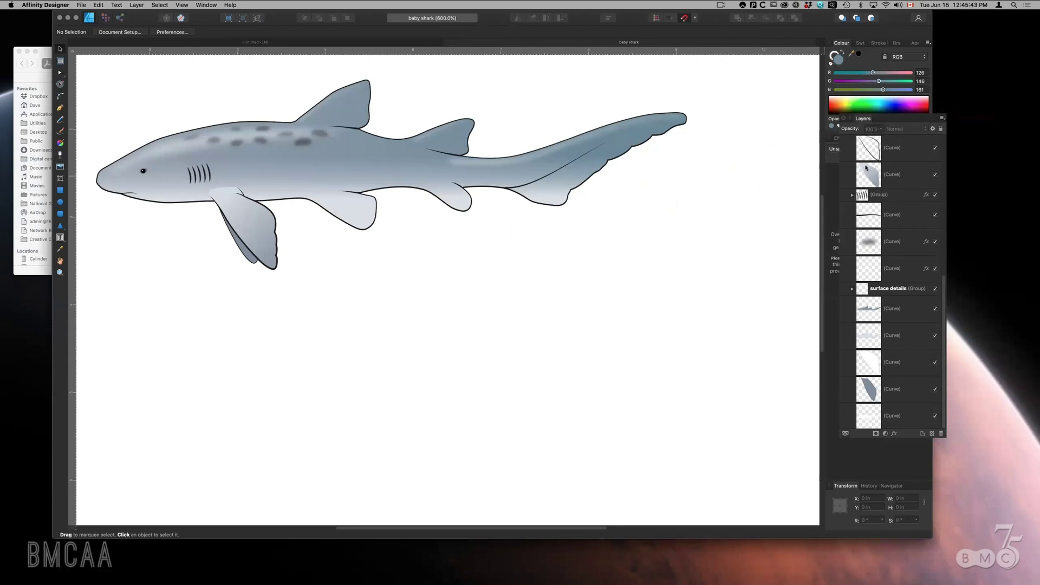
left_click_drag(868, 120, 975, 197)
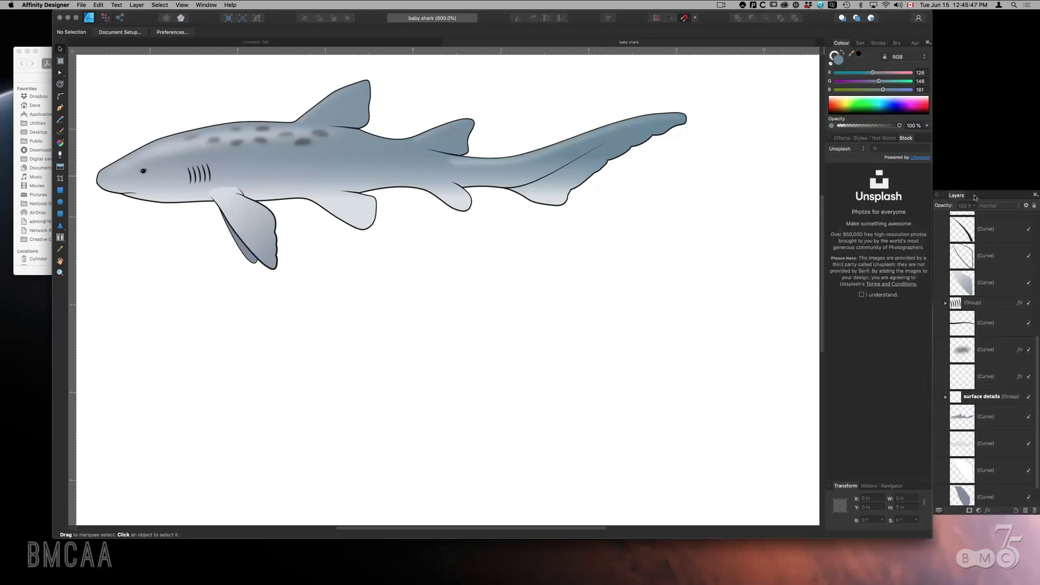
- Check the list of studio panels that can be shown or hidden
left_click(207, 5)
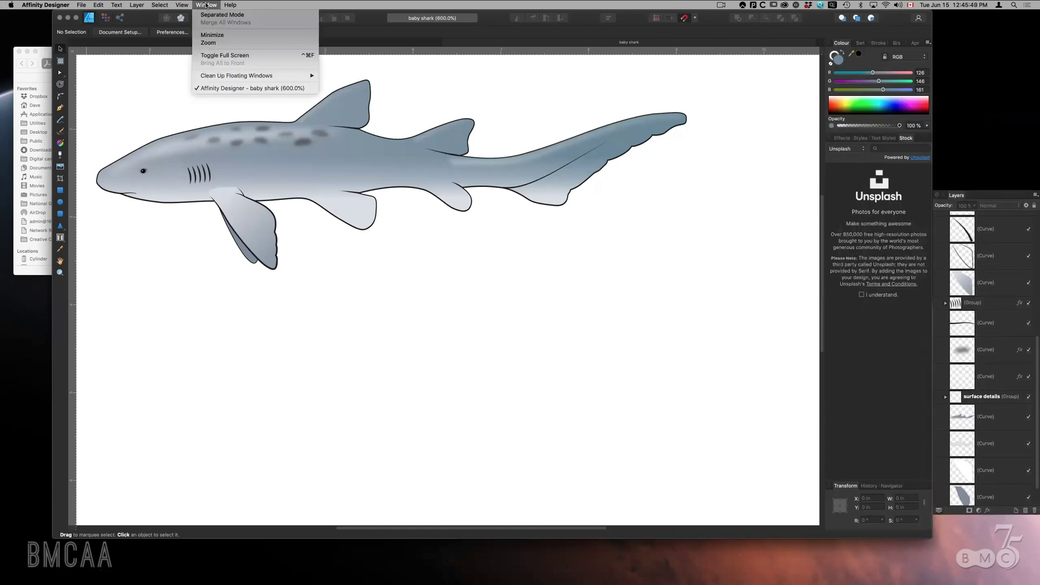
mouse_move(189, 6)
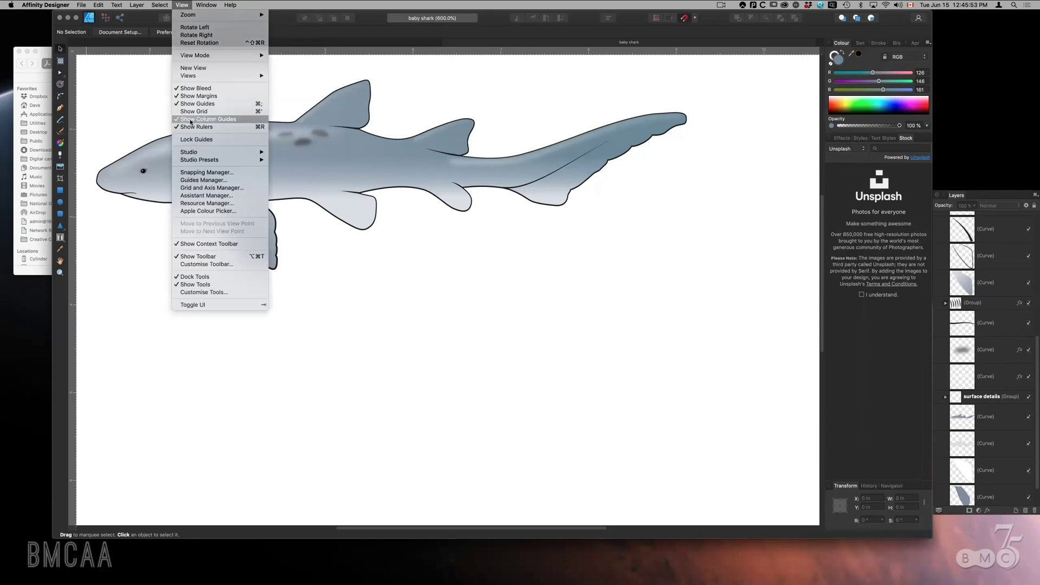
mouse_move(190, 155)
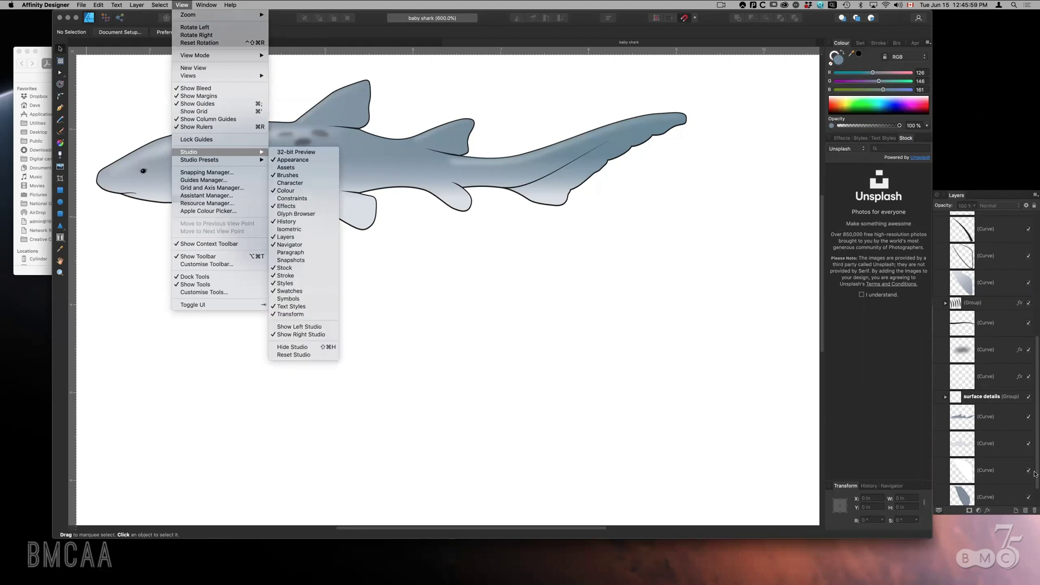
left_click(986, 161)
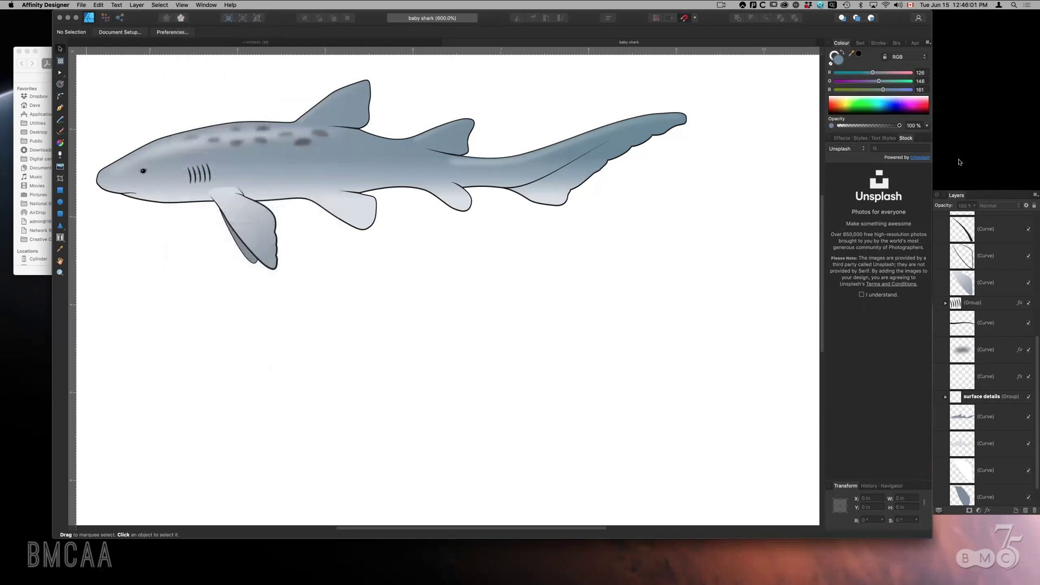
- Float the Effects panel over the document beside the shark's tail and select the coloured shark group
left_click(843, 140)
left_click_drag(843, 140, 707, 73)
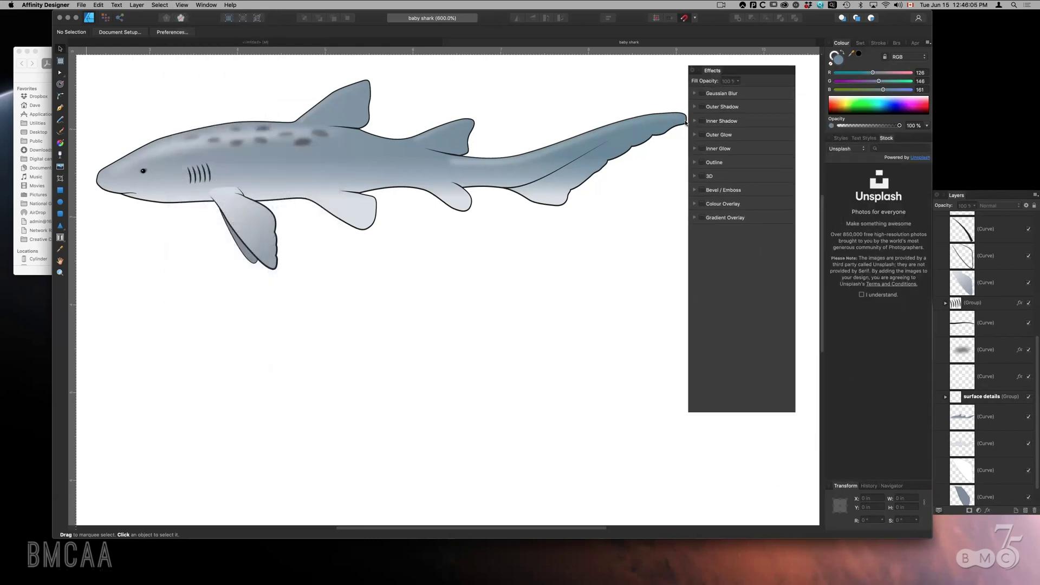
left_click(502, 166)
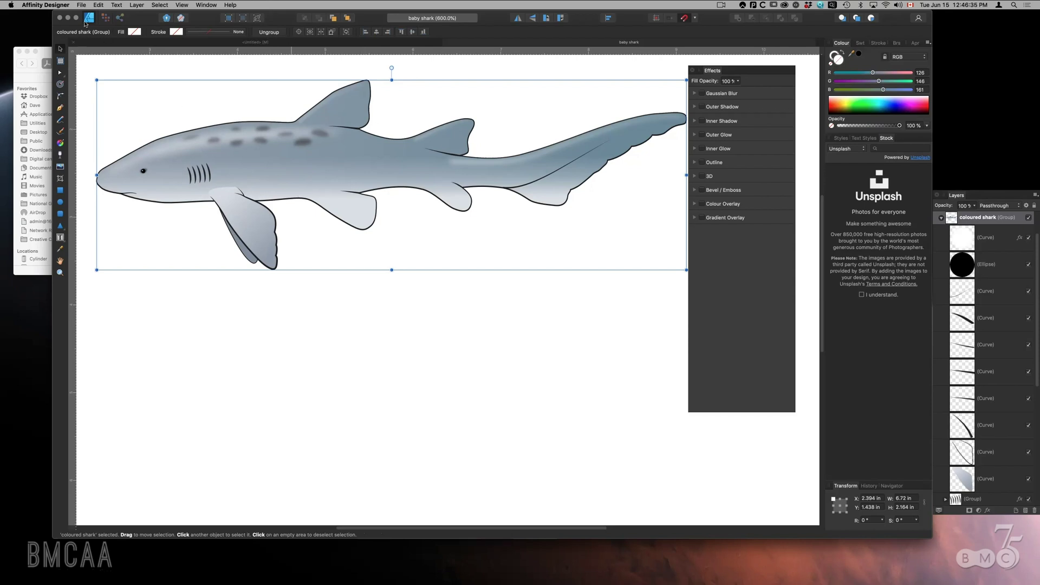
- Open artifact.jpg from the BMCAA Affinity Designer folder in Affinity Designer, moving the document window aside to reach the file and back
left_click_drag(136, 17, 256, 301)
left_click(135, 217)
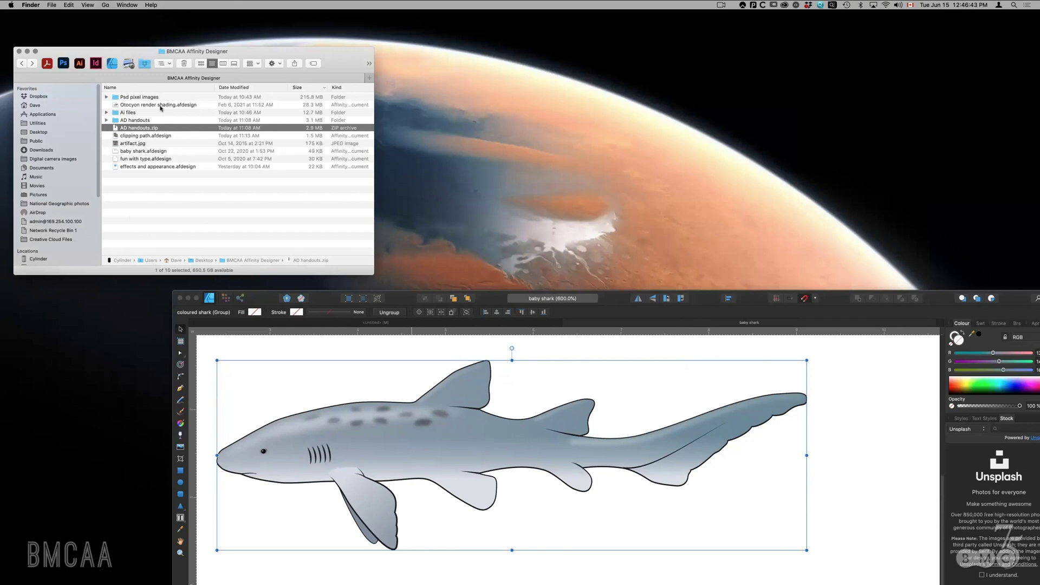
left_click(114, 145)
left_click(155, 96, "shift")
left_click(133, 144)
left_click_drag(114, 146, 112, 63)
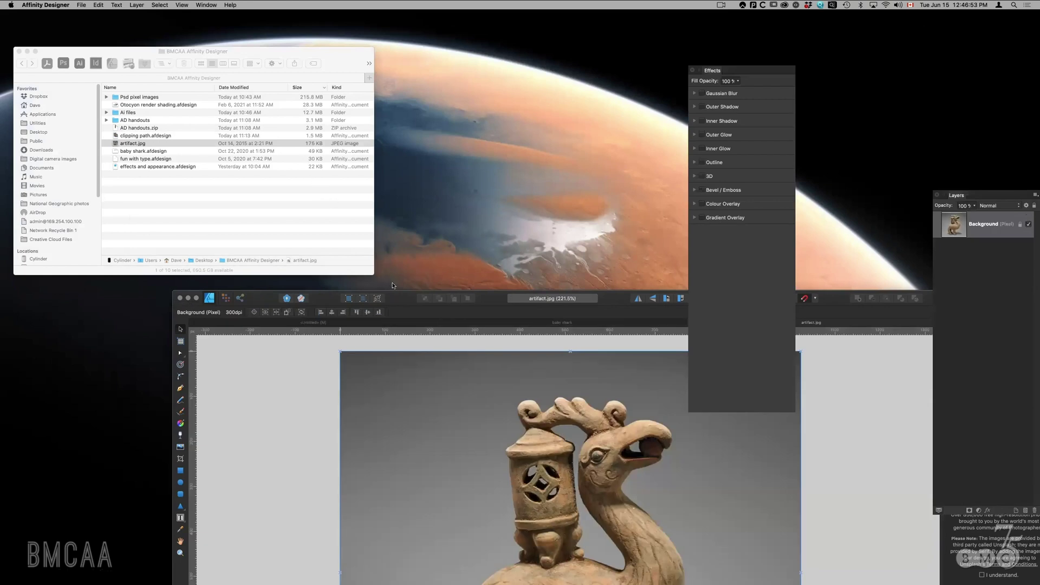
left_click_drag(393, 297, 283, 19)
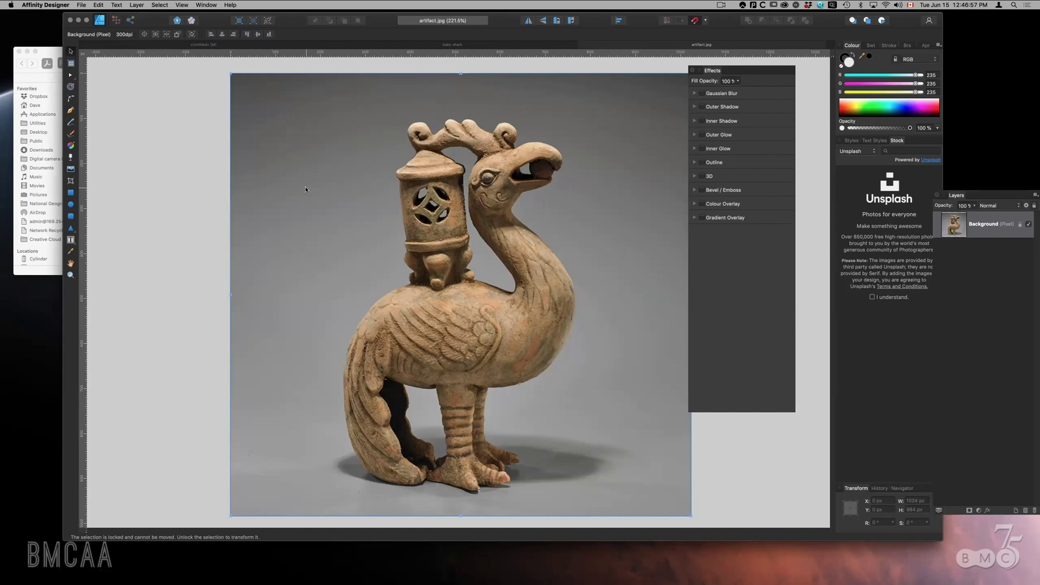
- Switch to the Pixel Persona and select the bird statue from its body to its head with the Selection Brush
left_click(114, 21)
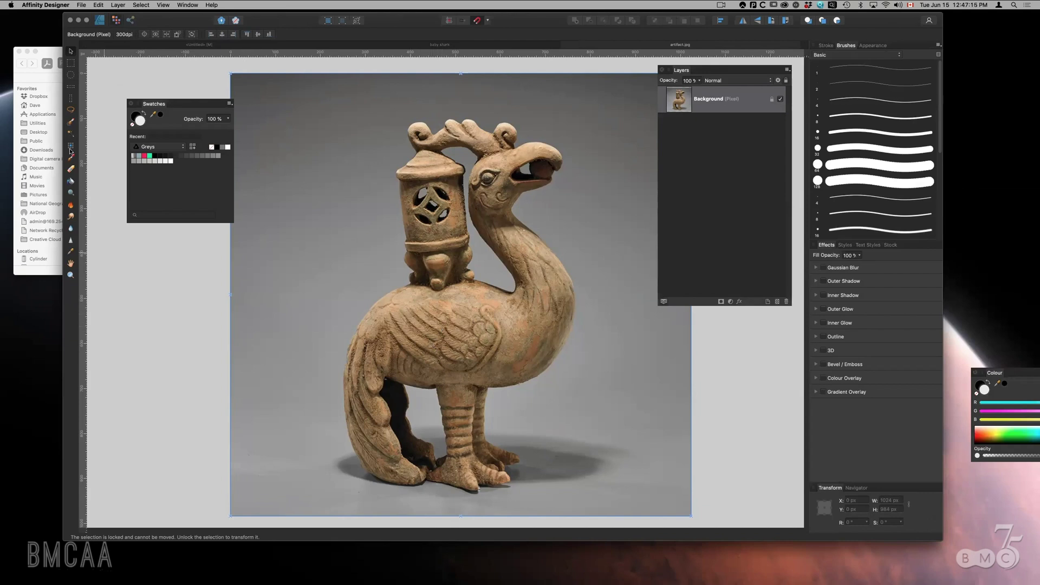
left_click(70, 122)
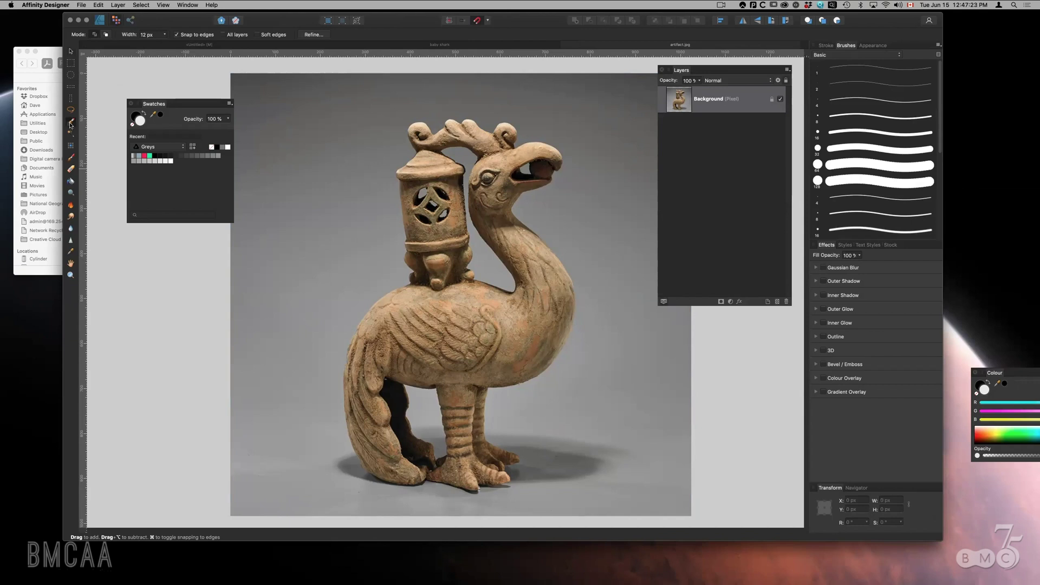
mouse_move(375, 288)
left_mouse_down()
mouse_move(353, 265)
mouse_move(393, 309)
mouse_move(412, 304)
mouse_move(389, 342)
mouse_move(479, 362)
mouse_move(473, 307)
mouse_move(454, 309)
mouse_move(447, 260)
mouse_move(431, 247)
mouse_move(491, 289)
mouse_move(515, 325)
mouse_move(545, 318)
left_mouse_up()
left_click_drag(357, 266, 353, 266)
mouse_move(359, 362)
left_mouse_down()
mouse_move(406, 461)
mouse_move(391, 448)
left_mouse_up()
mouse_move(444, 164)
left_mouse_down()
mouse_move(418, 175)
mouse_move(425, 164)
mouse_move(439, 179)
left_mouse_up()
mouse_move(473, 133)
left_mouse_down()
mouse_move(507, 150)
mouse_move(503, 138)
mouse_move(537, 162)
mouse_move(502, 176)
mouse_move(499, 231)
mouse_move(486, 203)
mouse_move(474, 268)
mouse_move(494, 255)
left_mouse_up()
- Refine the statue selection with border width 0 %, smooth 7.5 px and ramp -86 %, keeping the settings dialog clear of the statue
left_click(313, 35)
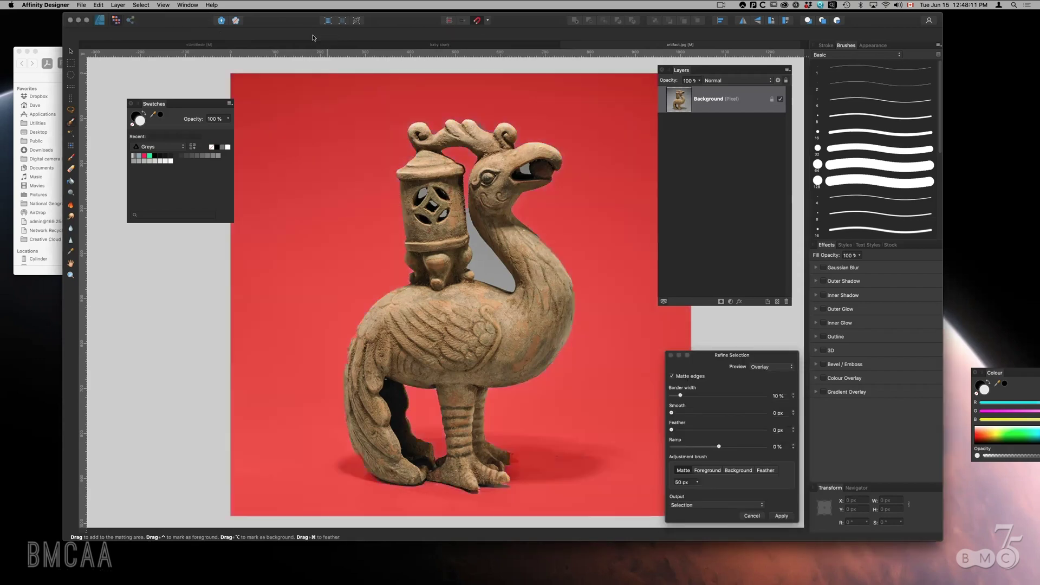
mouse_move(435, 234)
left_mouse_down()
mouse_move(395, 212)
mouse_move(355, 224)
left_mouse_up()
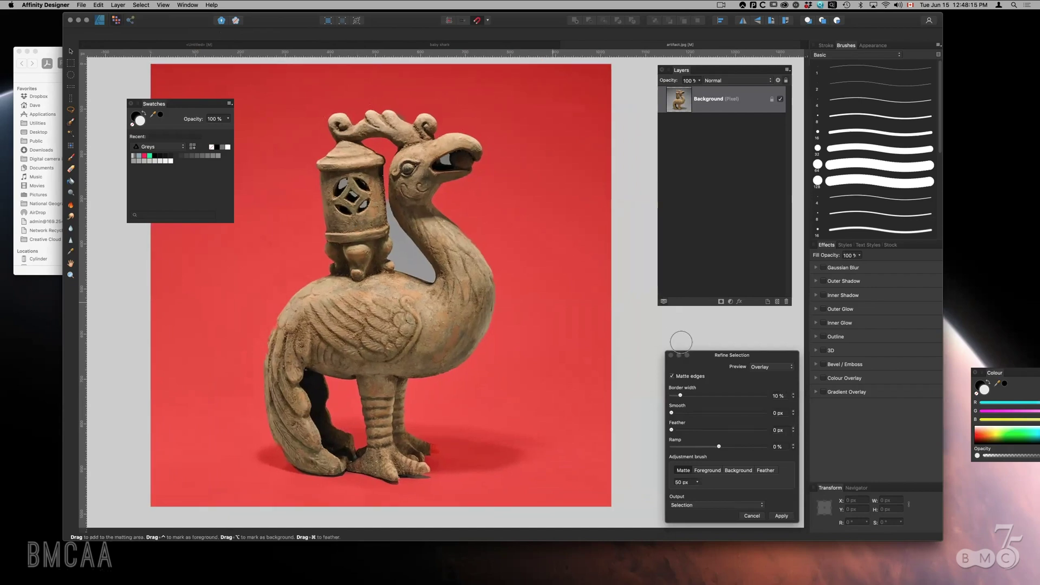
left_click_drag(738, 356, 574, 83)
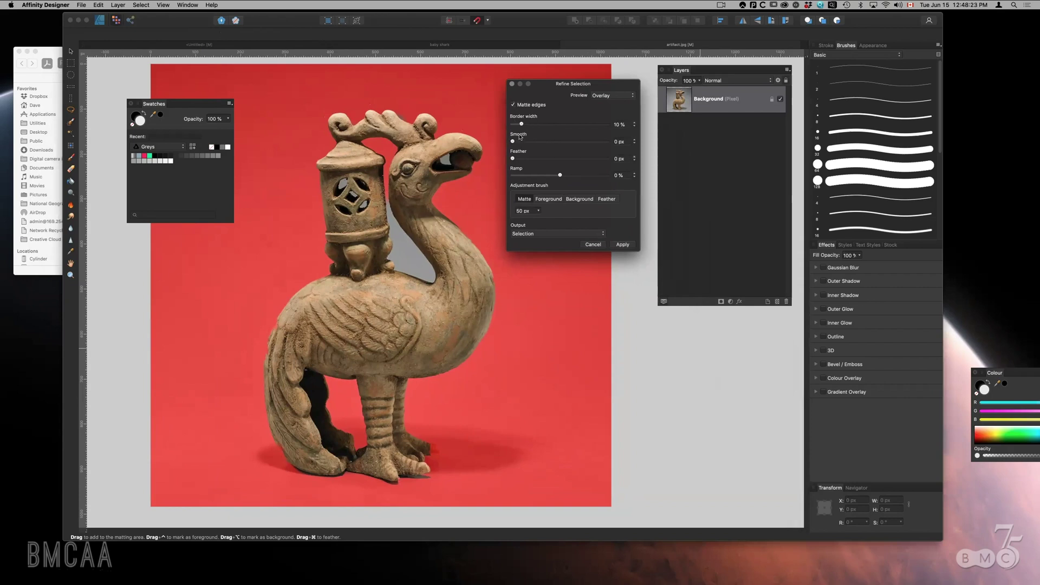
left_click_drag(522, 123, 567, 124)
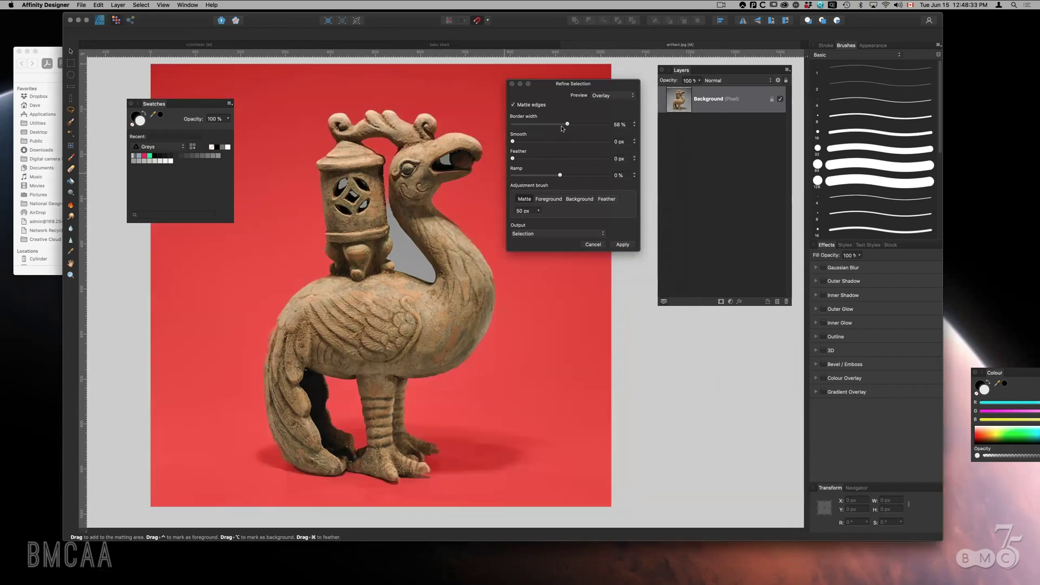
left_click_drag(567, 124, 519, 177)
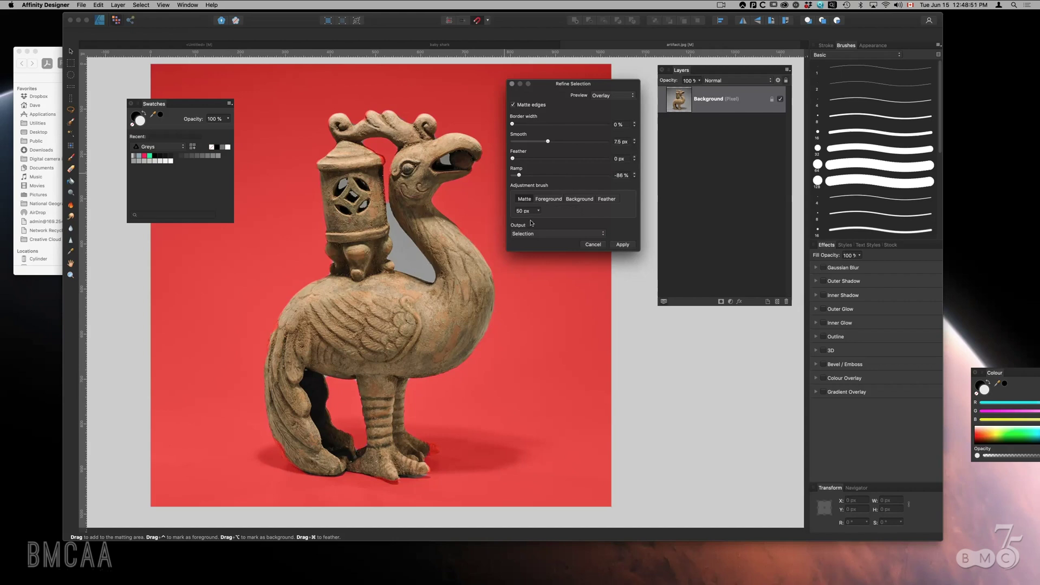
- Mark a strip along the statue's back as foreground with the 50 px adjustment brush, and brush part of it back to background
left_click(548, 199)
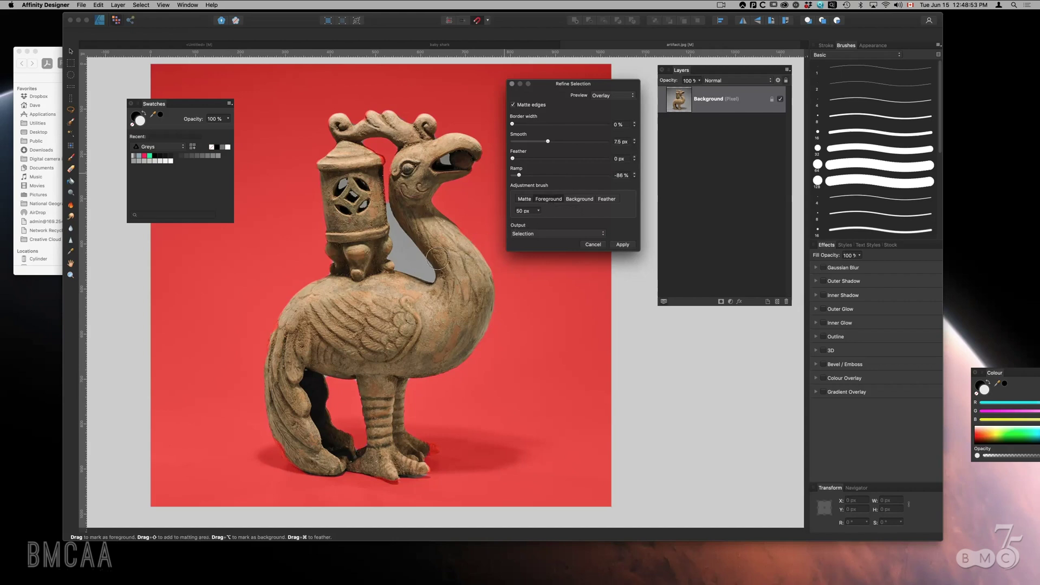
mouse_move(332, 277)
left_mouse_down()
mouse_move(305, 304)
mouse_move(342, 269)
mouse_move(305, 278)
mouse_move(282, 328)
mouse_move(347, 264)
mouse_move(302, 289)
mouse_move(272, 347)
left_mouse_up()
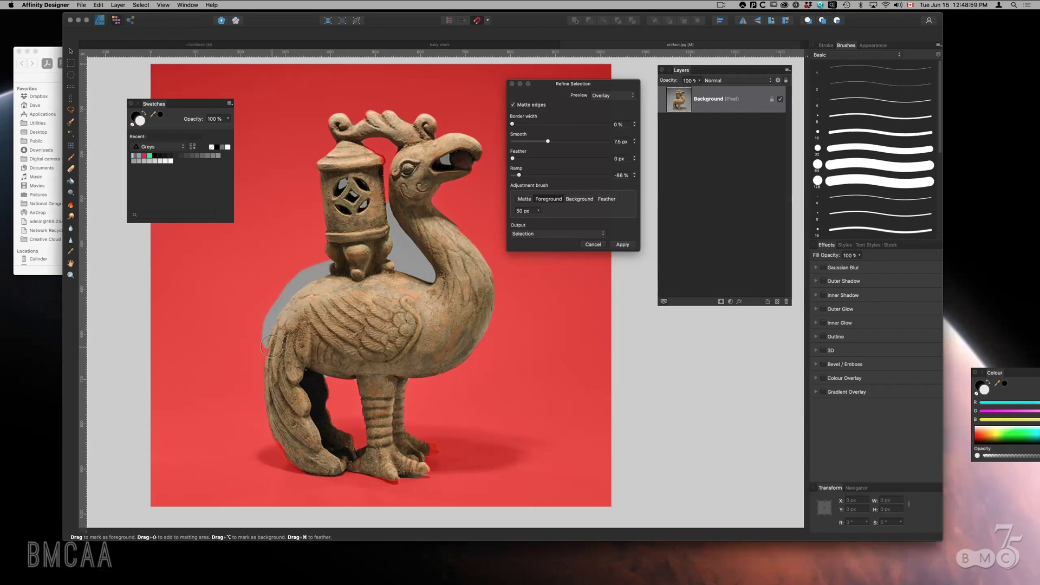
left_click(580, 199)
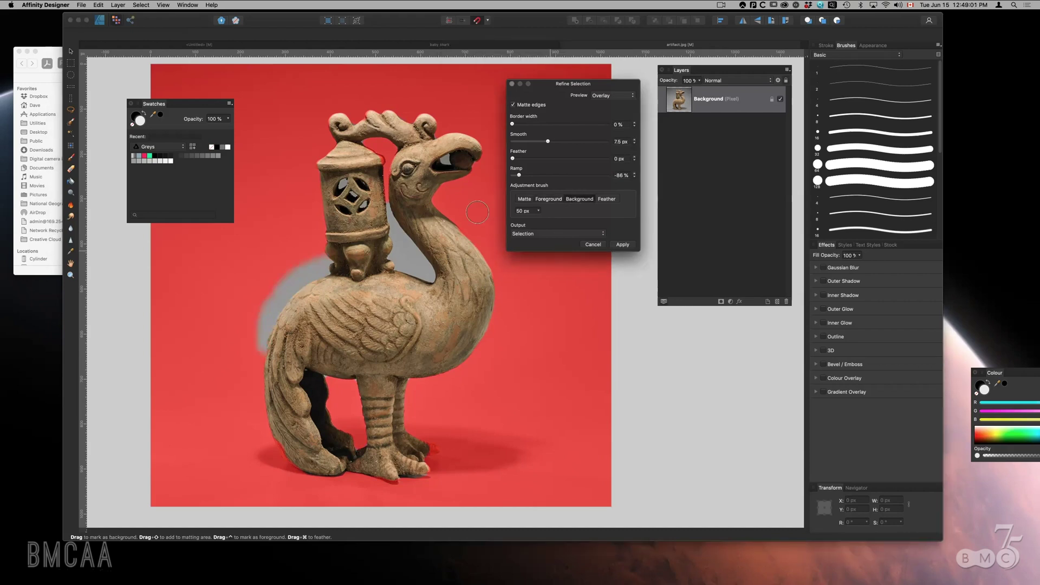
mouse_move(290, 292)
left_mouse_down()
mouse_move(271, 303)
mouse_move(304, 267)
left_mouse_up()
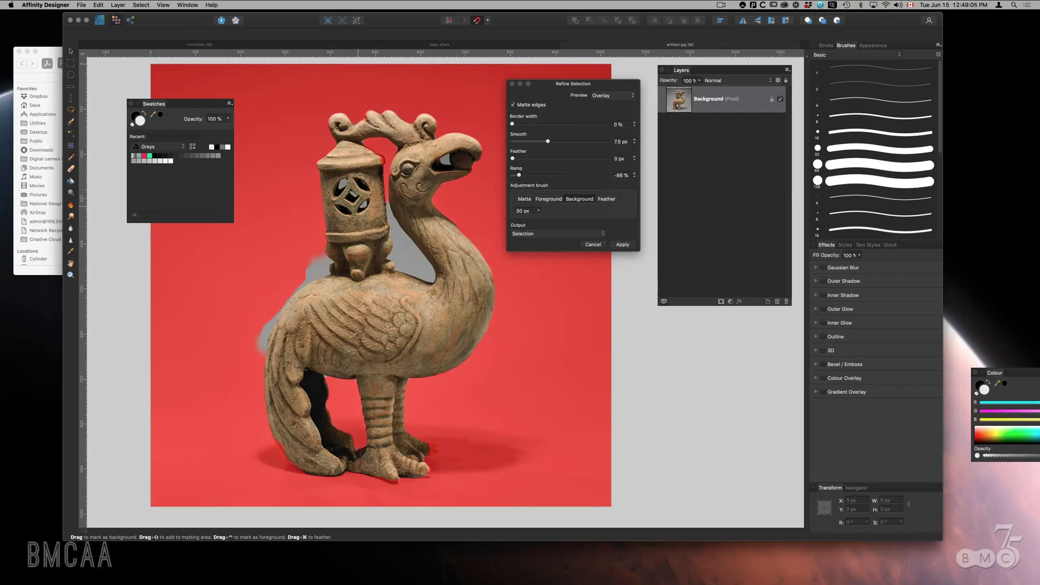
- Mark two openings in the statue's pierced cylinder as background with a 5 px adjustment brush, and set Smooth to 2.2 px
key("z")
left_click_drag(385, 263, 516, 246)
left_click_drag(409, 181, 341, 181)
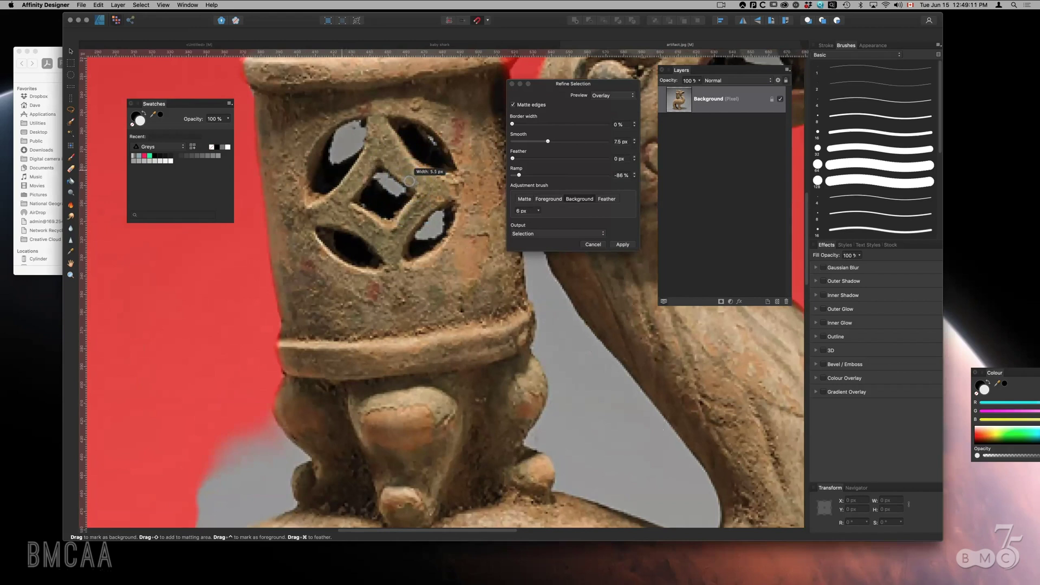
mouse_move(337, 142)
left_mouse_down()
mouse_move(332, 160)
mouse_move(358, 133)
mouse_move(343, 128)
mouse_move(352, 138)
mouse_move(360, 124)
left_mouse_up()
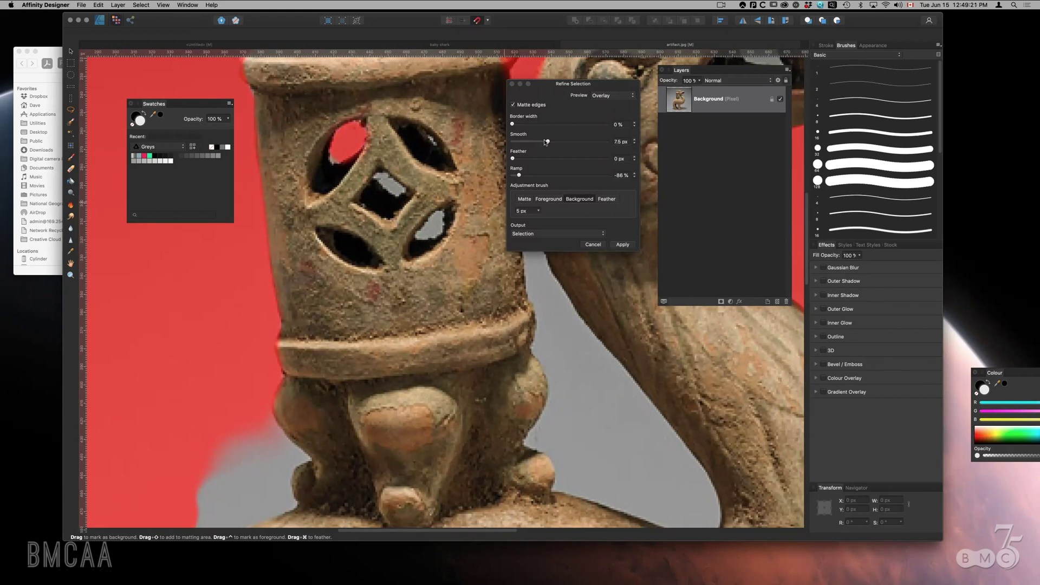
mouse_move(547, 141)
left_mouse_down()
mouse_move(524, 143)
mouse_move(541, 144)
left_mouse_up()
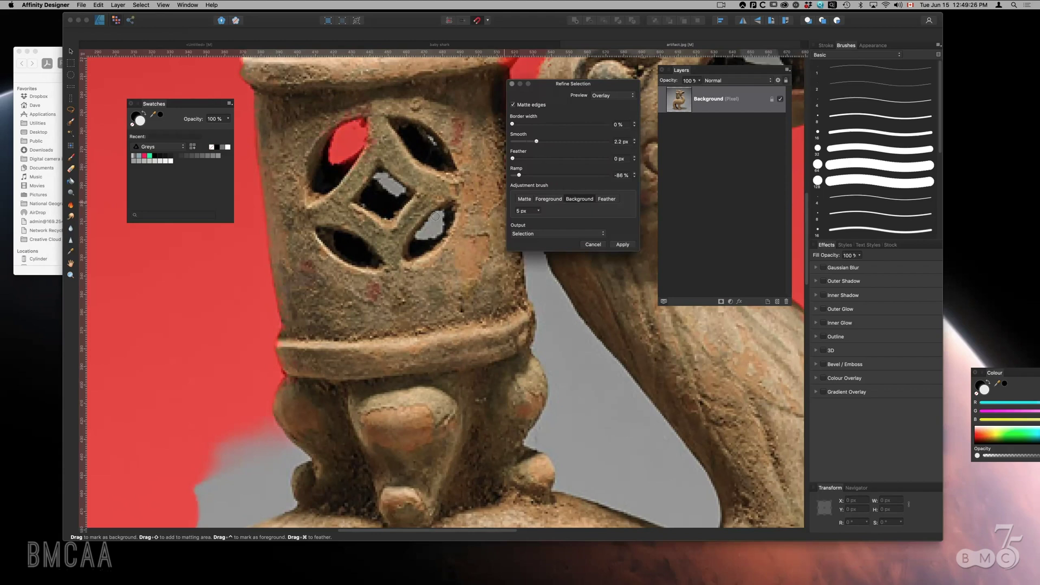
left_click_drag(430, 234, 442, 223)
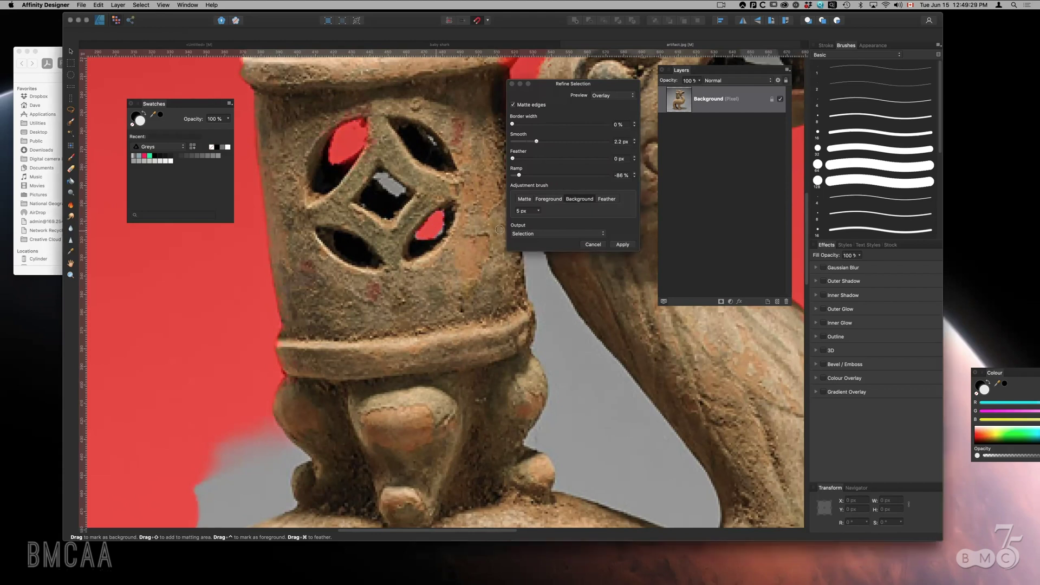
- Output the refined selection as a new layer with mask
left_click(549, 237)
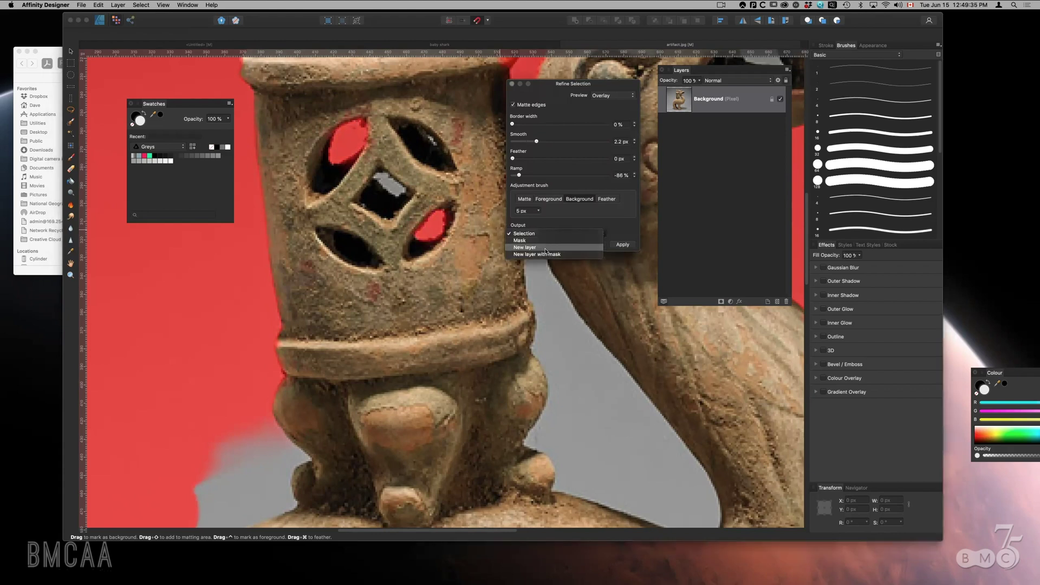
left_click(547, 254)
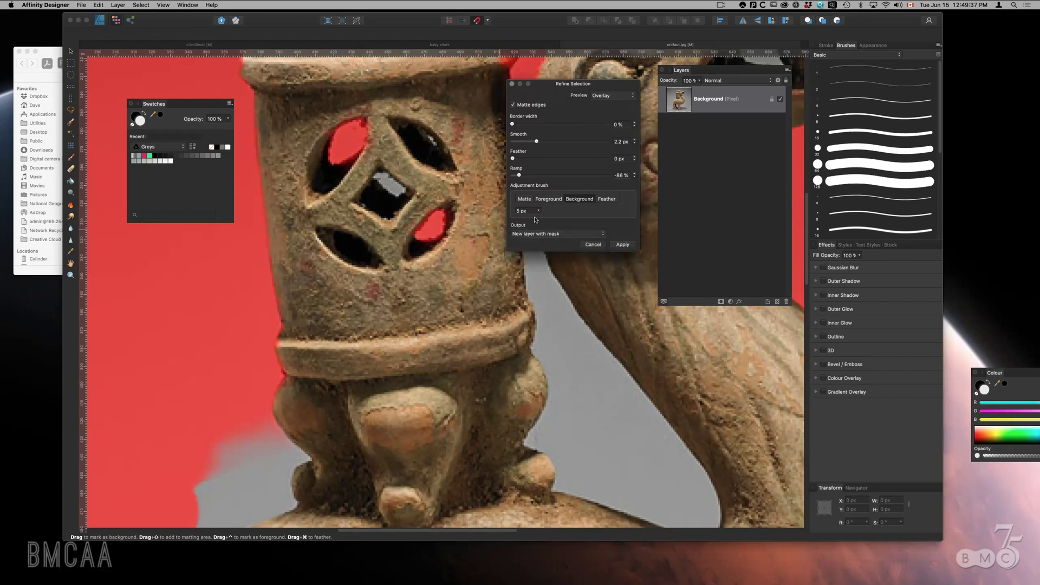
left_click(622, 245)
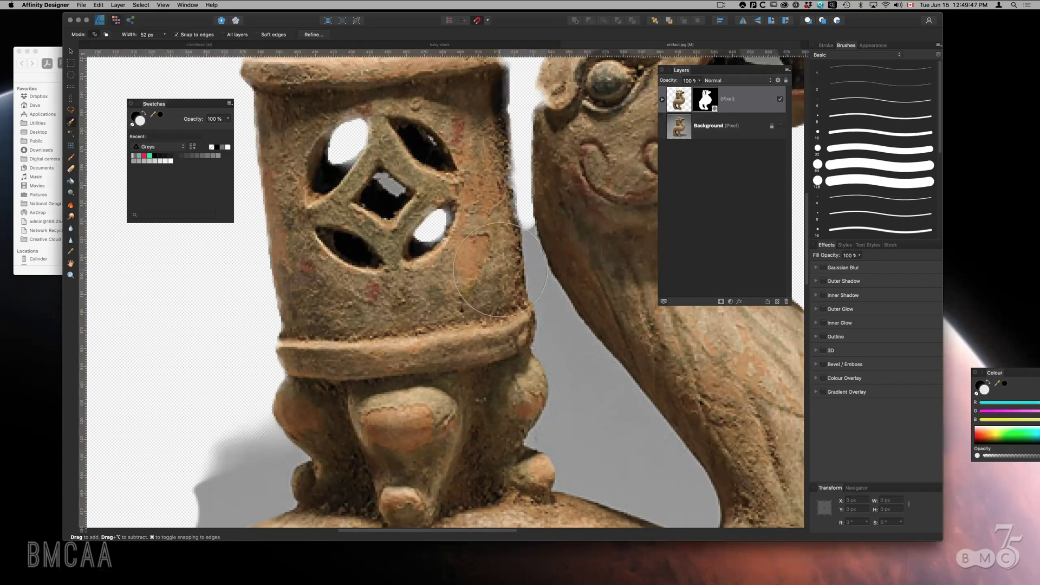
- Add a Curves adjustment to the masked statue layer with a midpoint node at X 0.526, Y 0.539
key("z")
left_click_drag(515, 319, 409, 223)
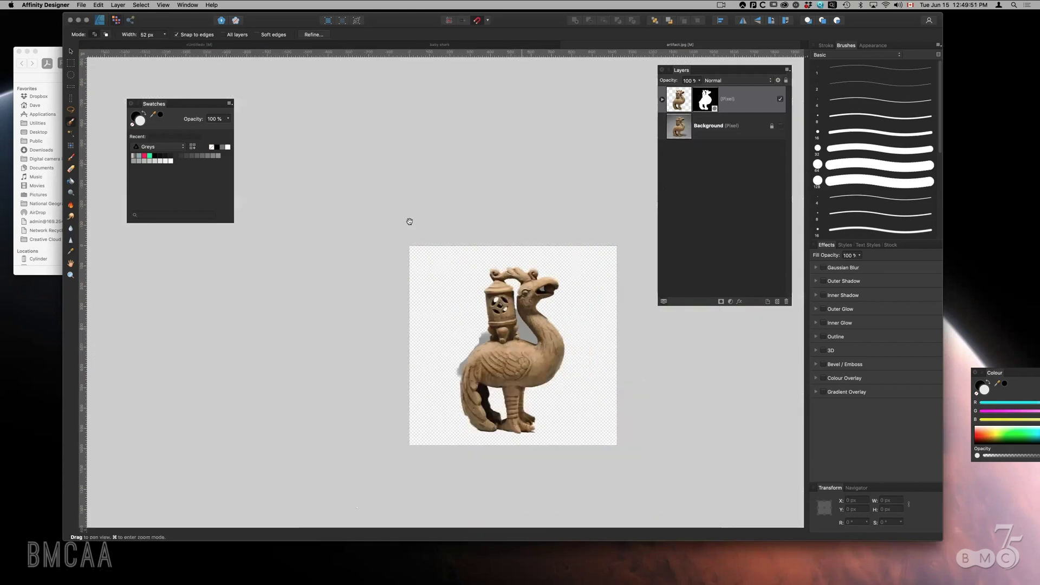
scroll(409, 222, "down", 5)
scroll(408, 222, "right", 5)
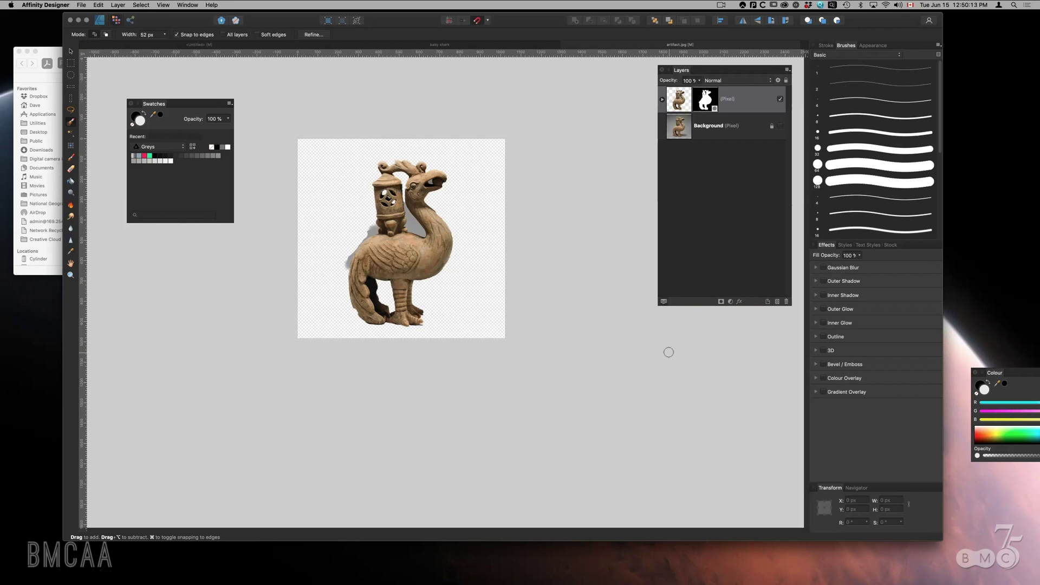
left_click(730, 302)
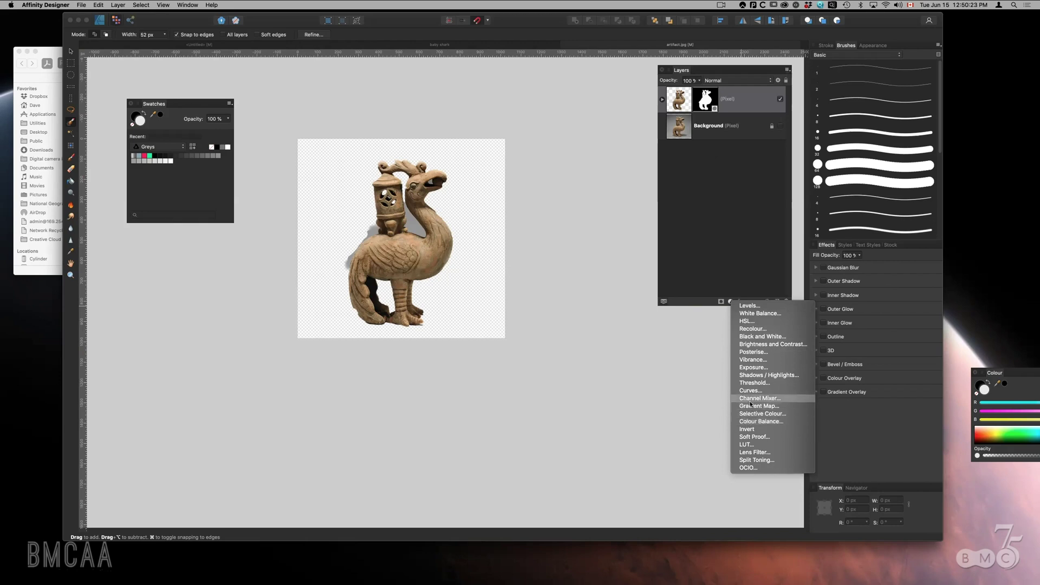
left_click(749, 390)
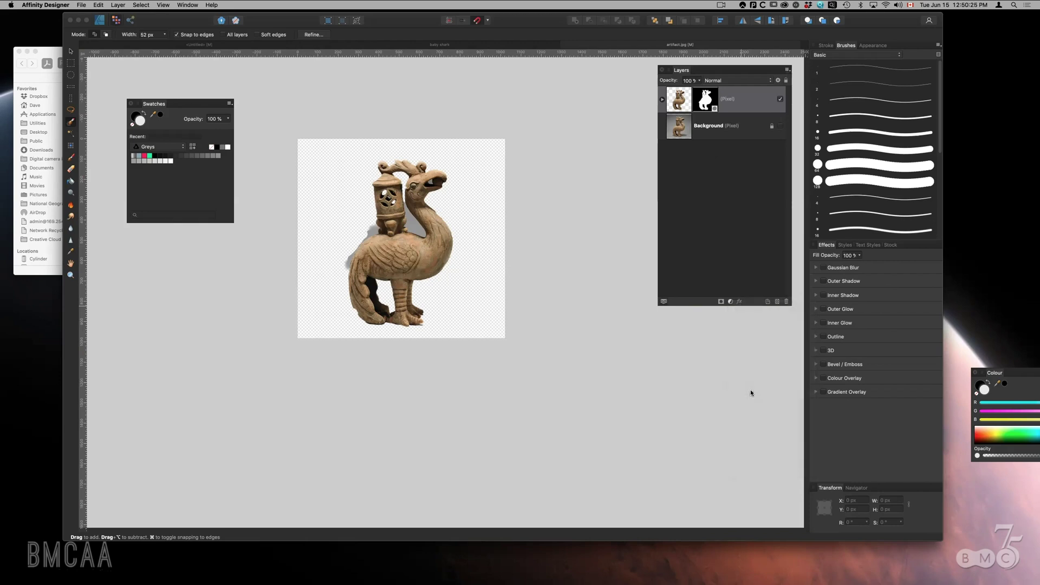
mouse_move(698, 426)
left_mouse_down()
mouse_move(708, 443)
mouse_move(700, 423)
left_mouse_up()
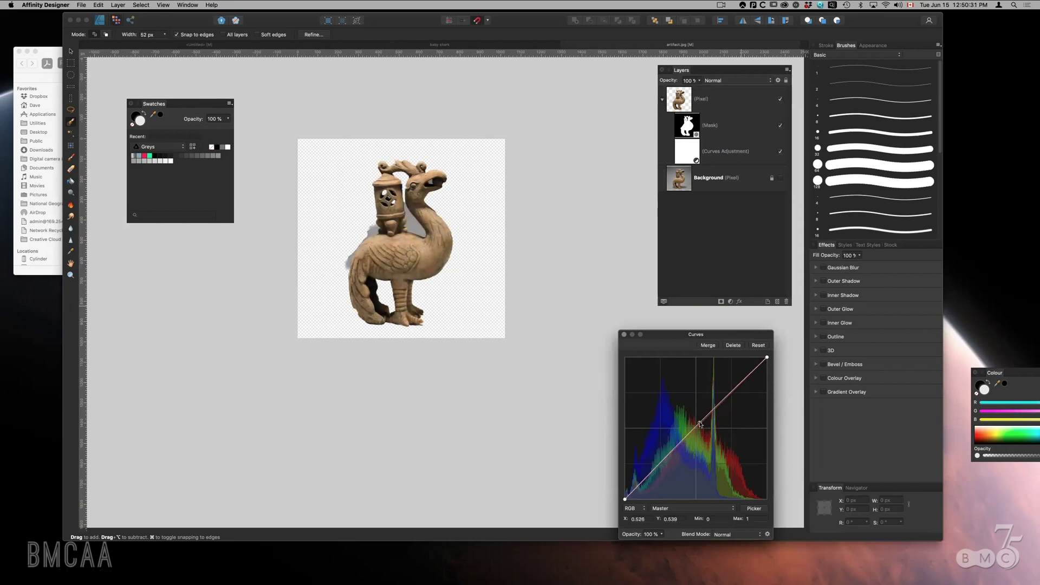
left_click_drag(673, 338, 634, 236)
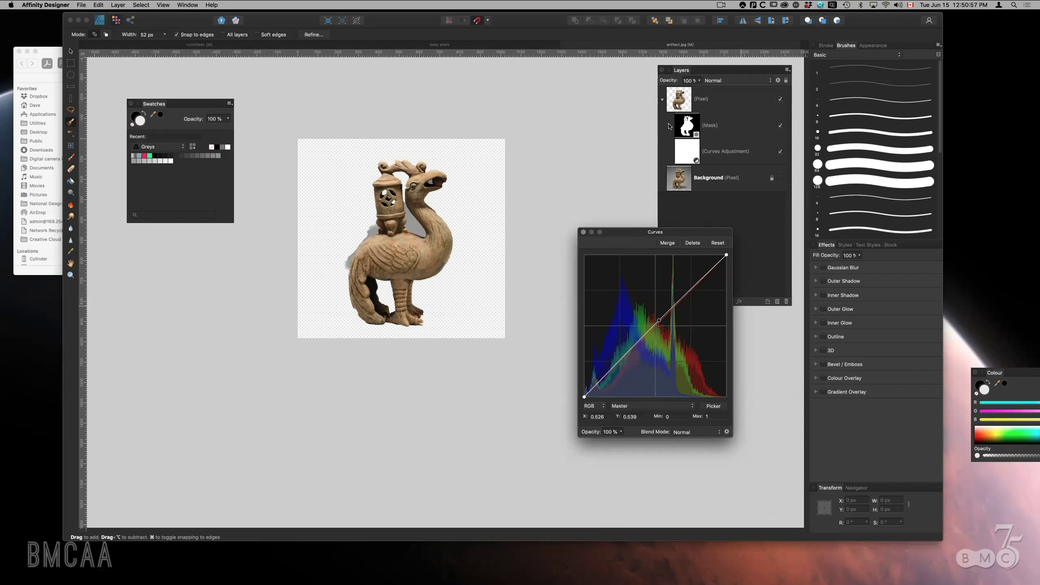
left_click(584, 232)
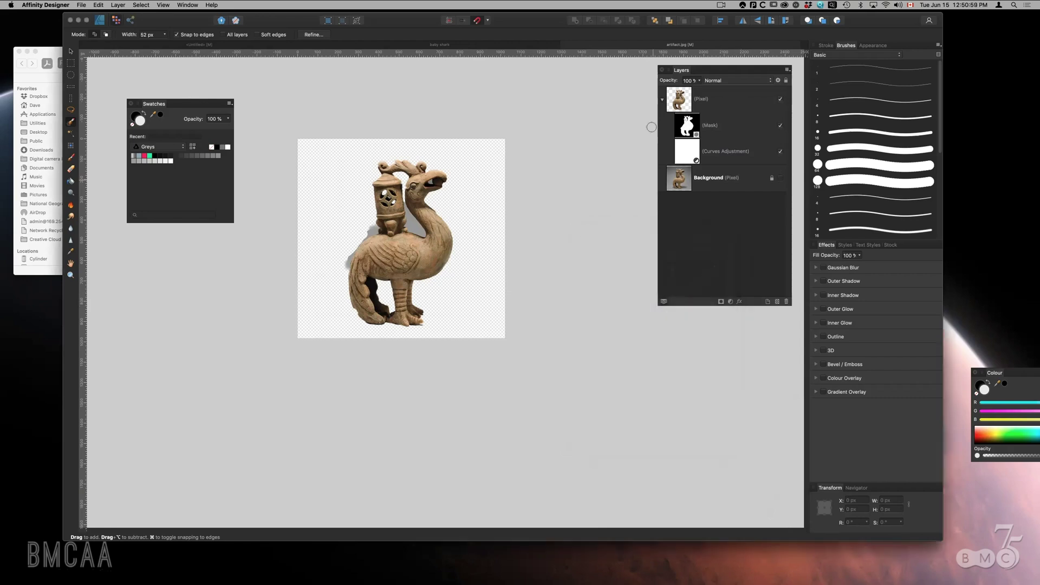
- Collapse and hide the masked statue layer, and show the Background layer
left_click(662, 101)
left_click(780, 101)
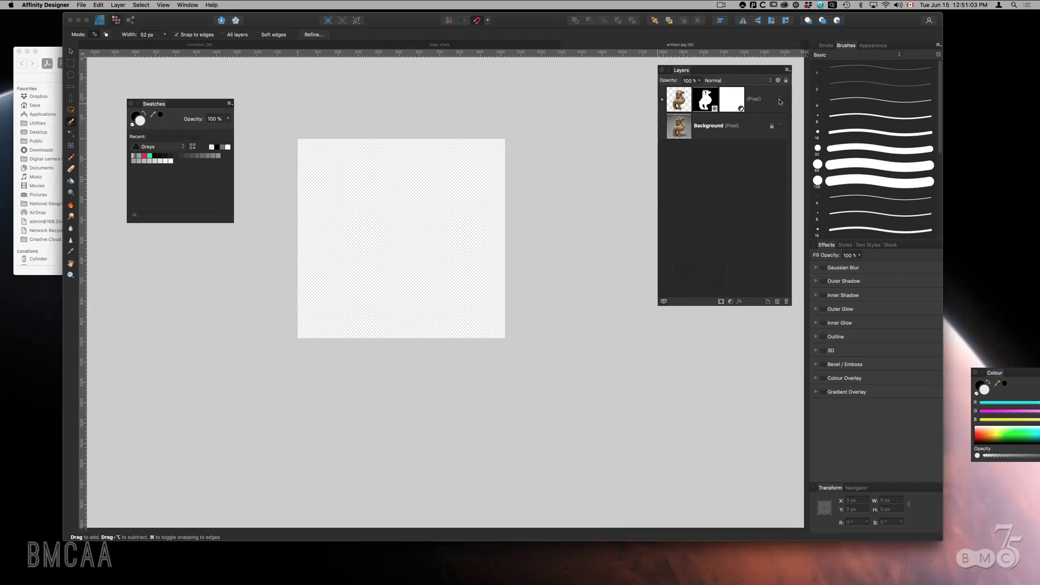
left_click(661, 129)
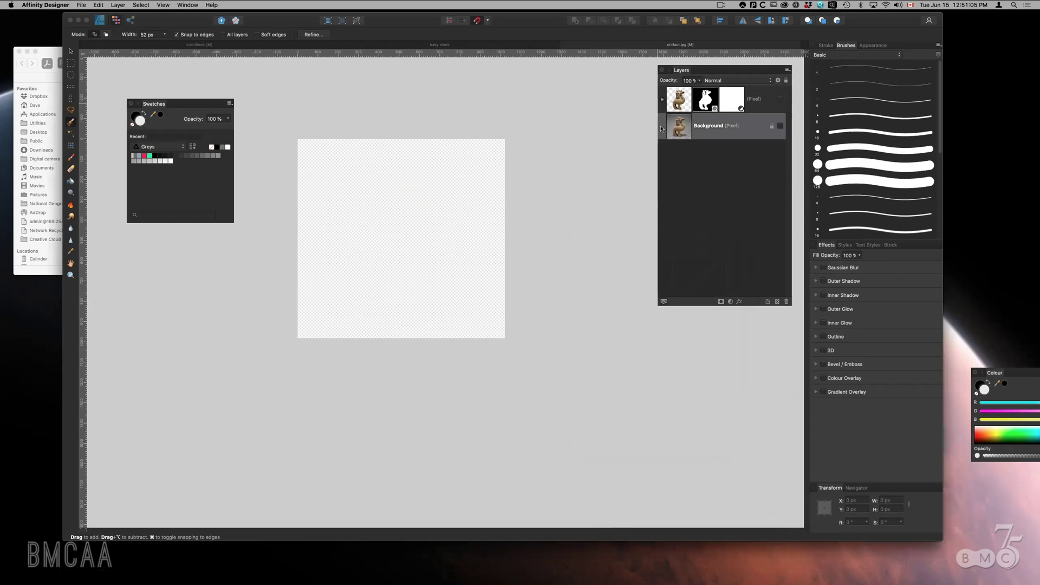
left_click(780, 126)
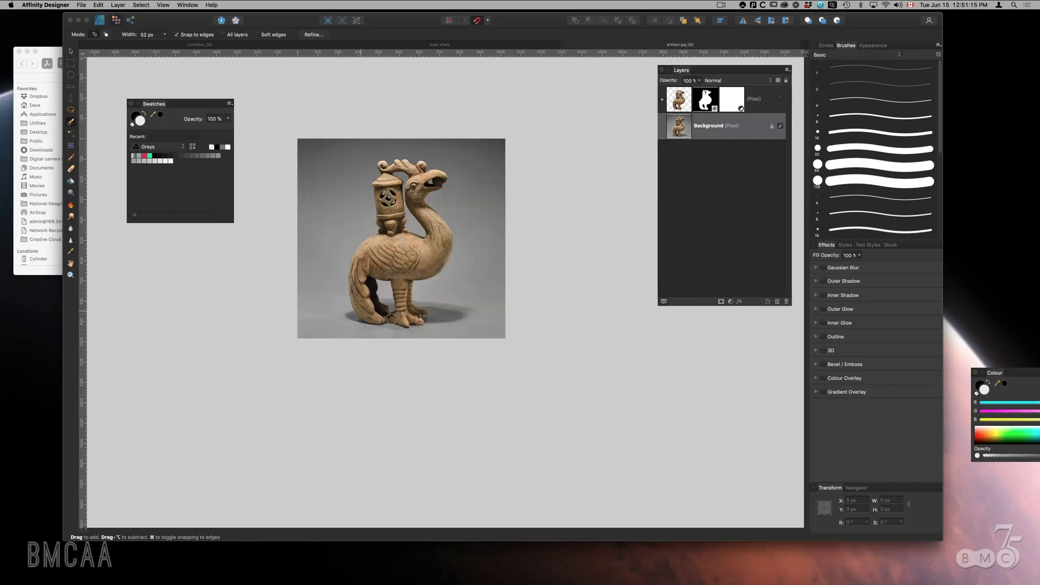
- In the Designer Persona, draw a closed Pen curve, about 334 by 342 px, around the statue's pierced cylinder and the bird's head and neck
key("space")
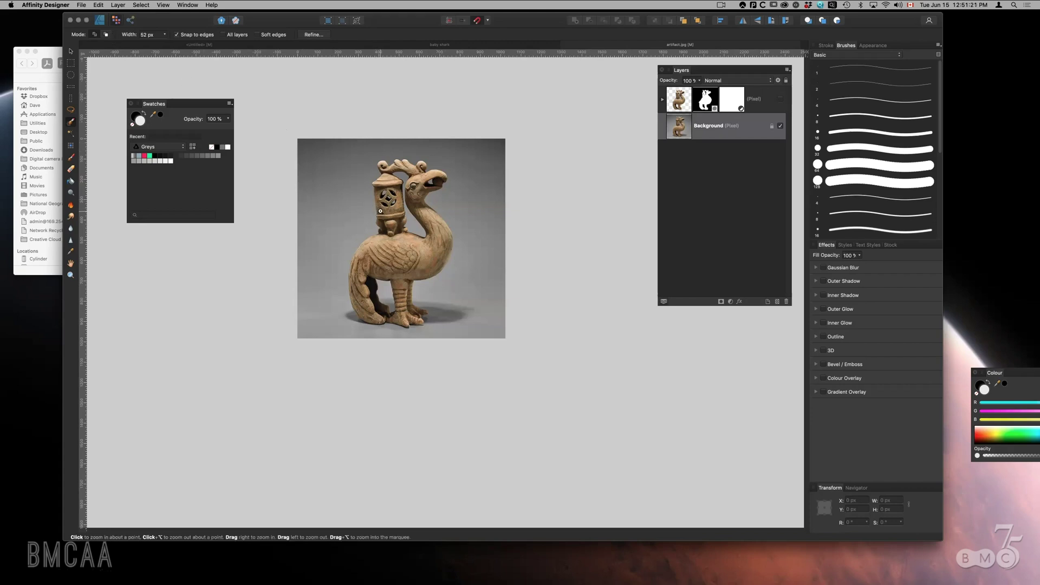
scroll(381, 210, "up", 5)
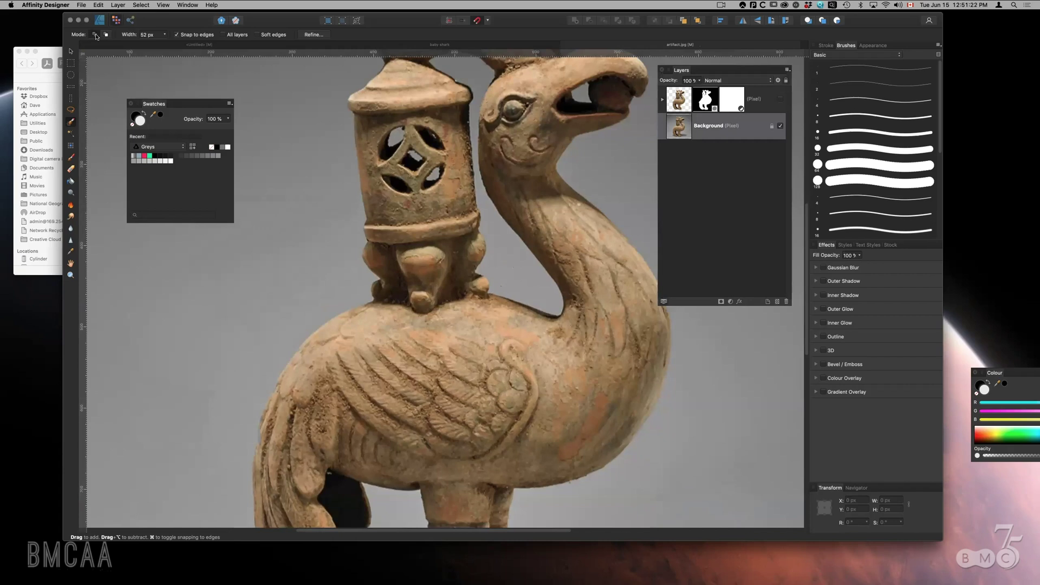
left_click(99, 20)
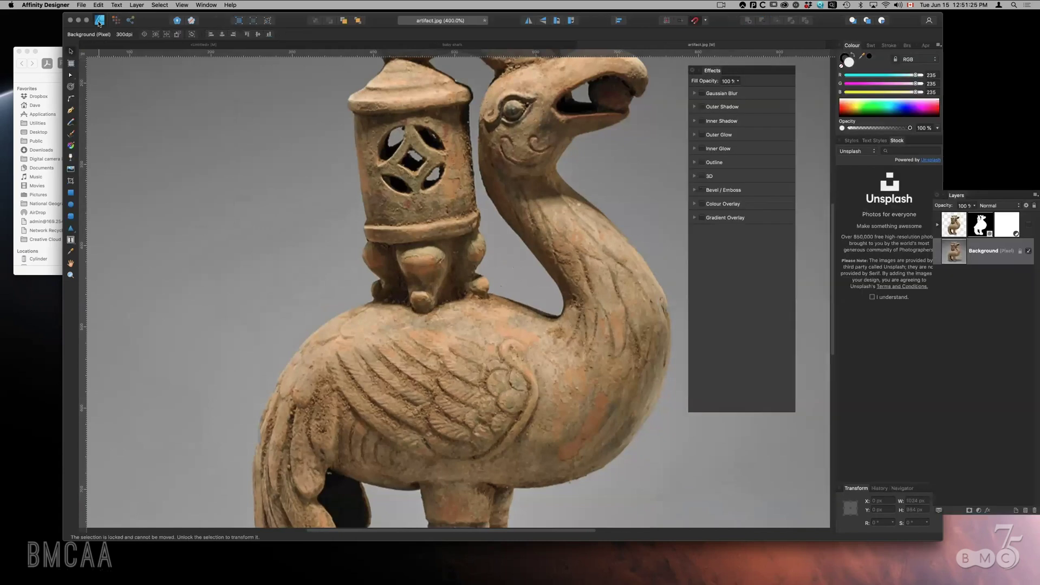
left_click(70, 111)
left_click_drag(355, 116, 355, 151)
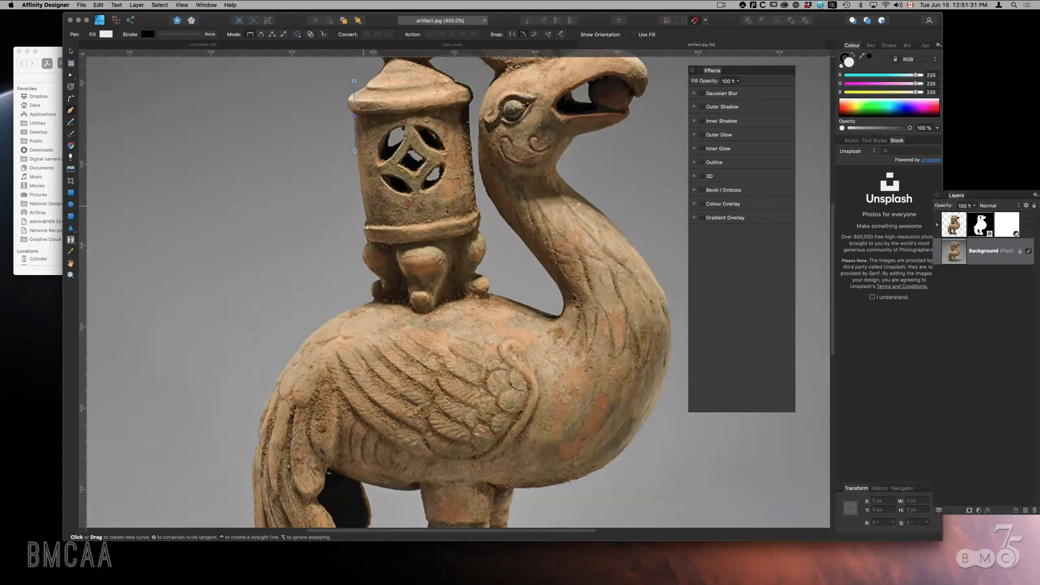
left_click(366, 211)
mouse_move(363, 232)
left_mouse_down()
mouse_move(383, 285)
mouse_move(382, 317)
left_mouse_up()
left_click_drag(477, 336, 576, 364)
left_click_drag(623, 281, 623, 244)
left_click_drag(517, 72, 459, 66)
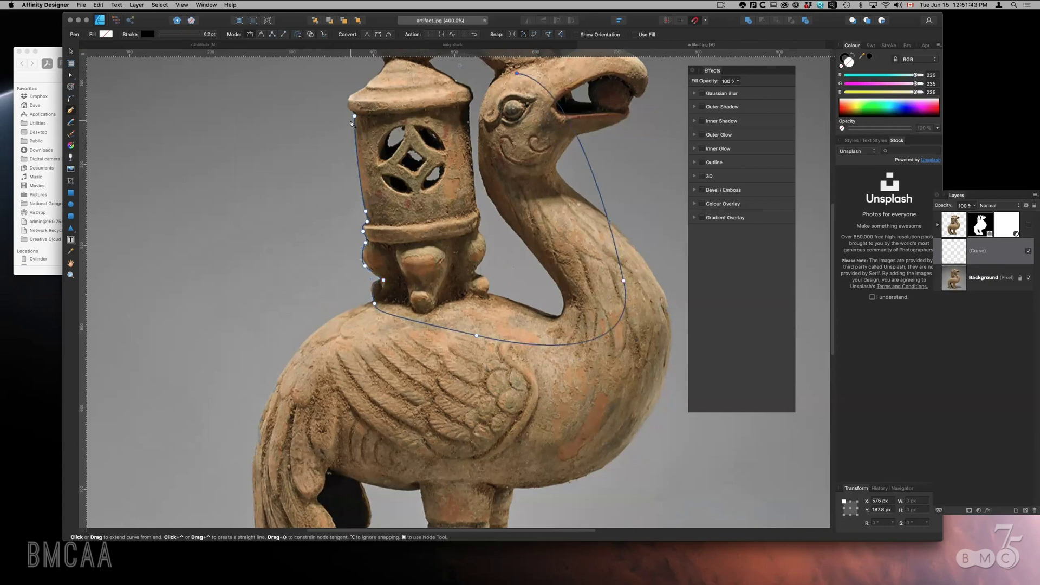
left_click_drag(354, 116, 351, 160)
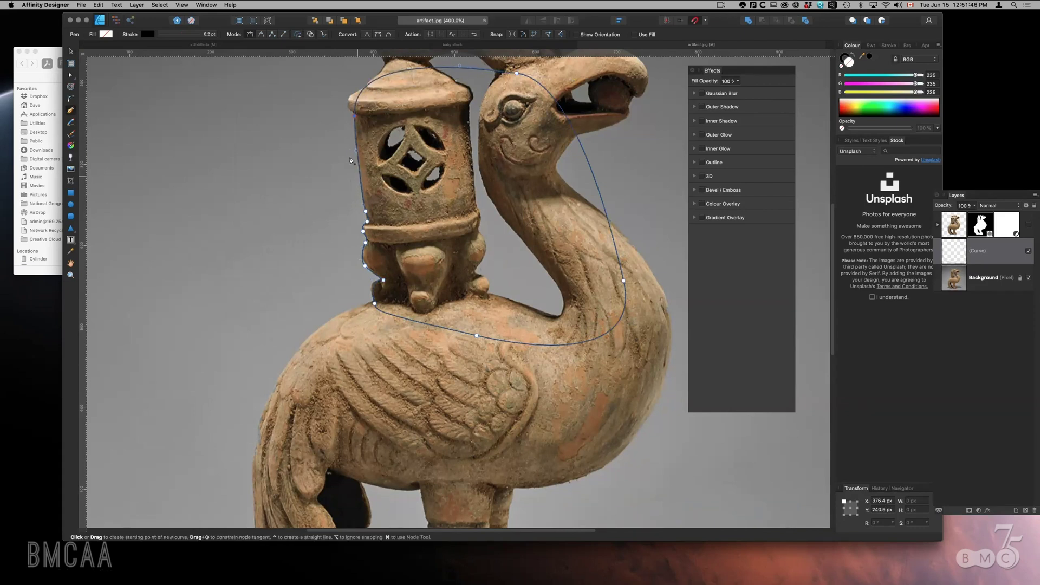
- Fill the closed curve with blue, RGB 68, 86, 162, and switch to the Move tool
left_click(107, 35)
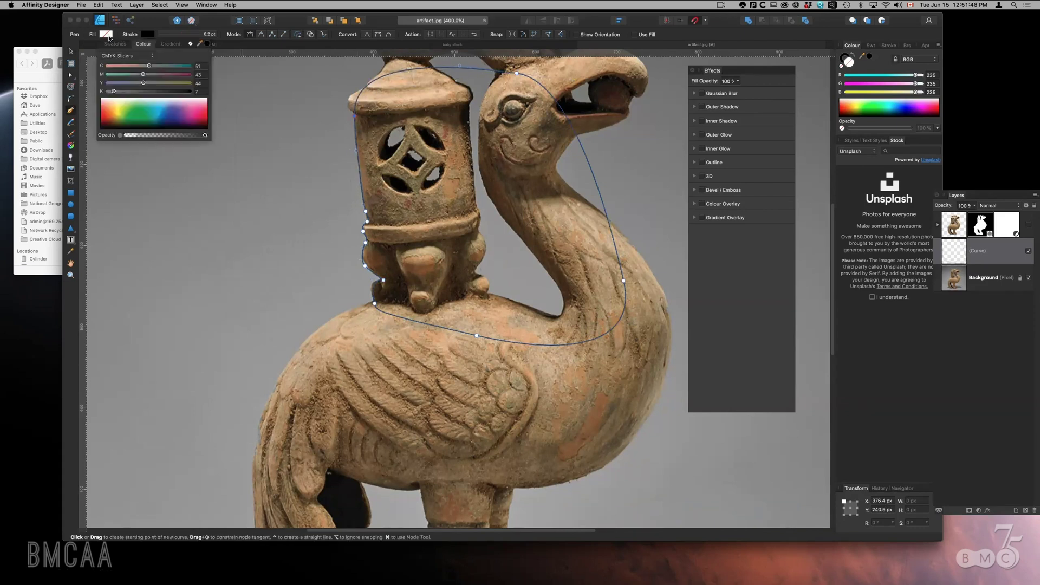
left_click(175, 109)
left_click(71, 51)
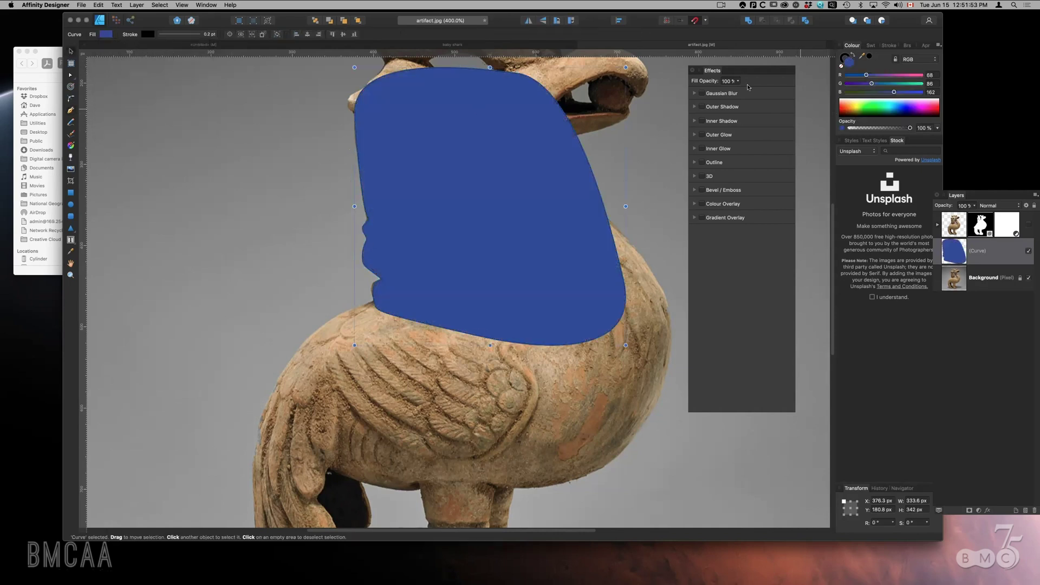
- Move the Effects and Layers panels to reach the layer list, and apply the blue curve as a mask to the Background layer
left_click_drag(726, 70, 786, 341)
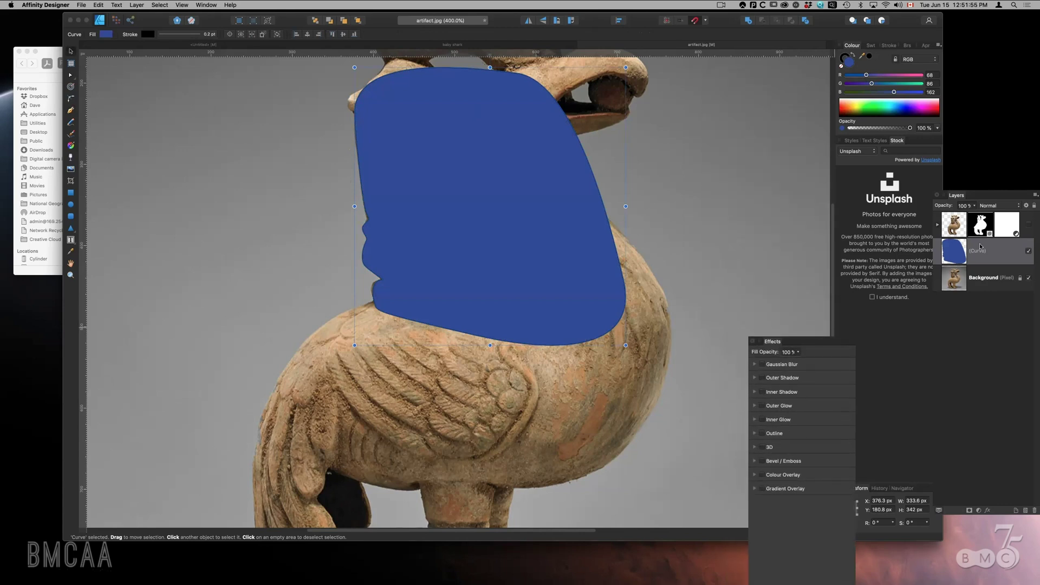
left_click_drag(986, 196, 764, 80)
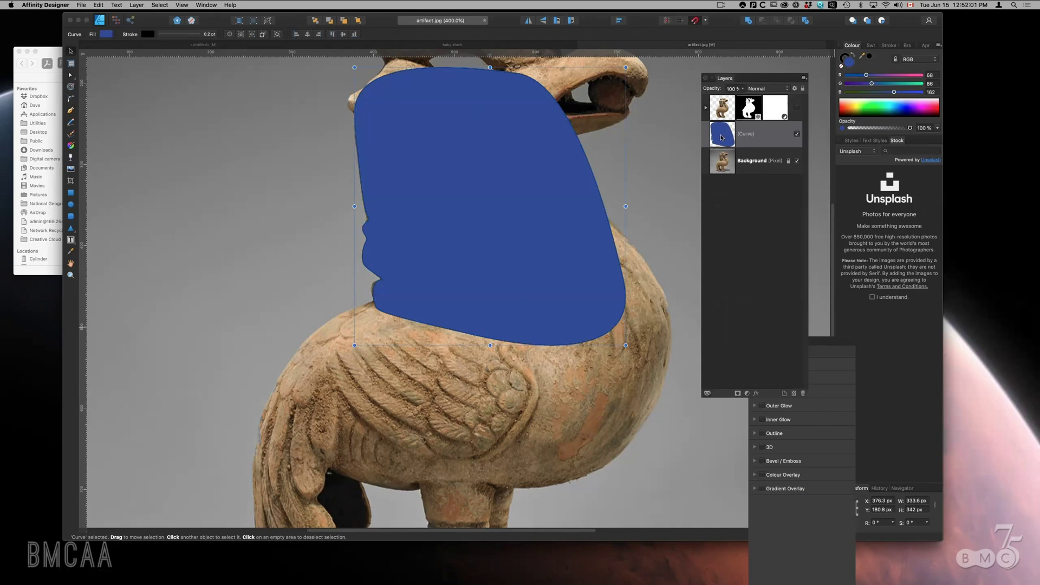
left_click_drag(722, 138, 723, 168)
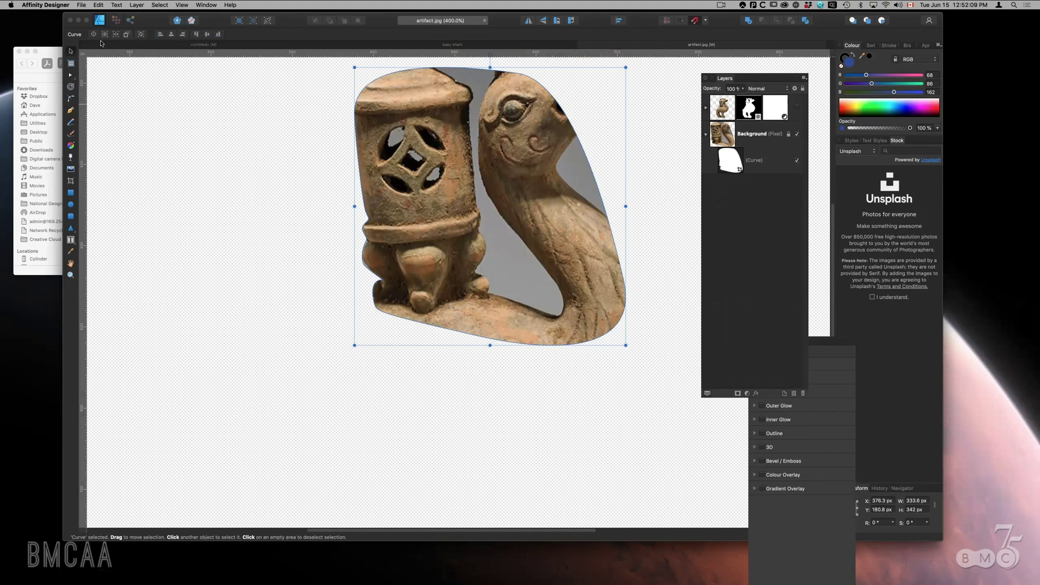
- Reshape the mask curve with the Node tool, bulging it outward beside the bird's neck and extending the handle toward the beak
left_click(70, 76)
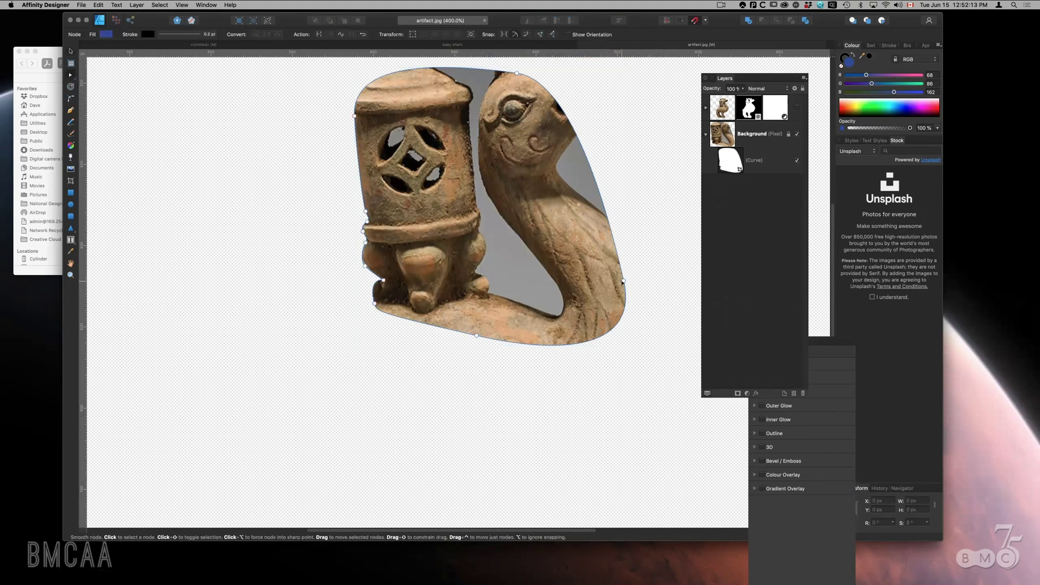
left_click_drag(624, 281, 668, 199)
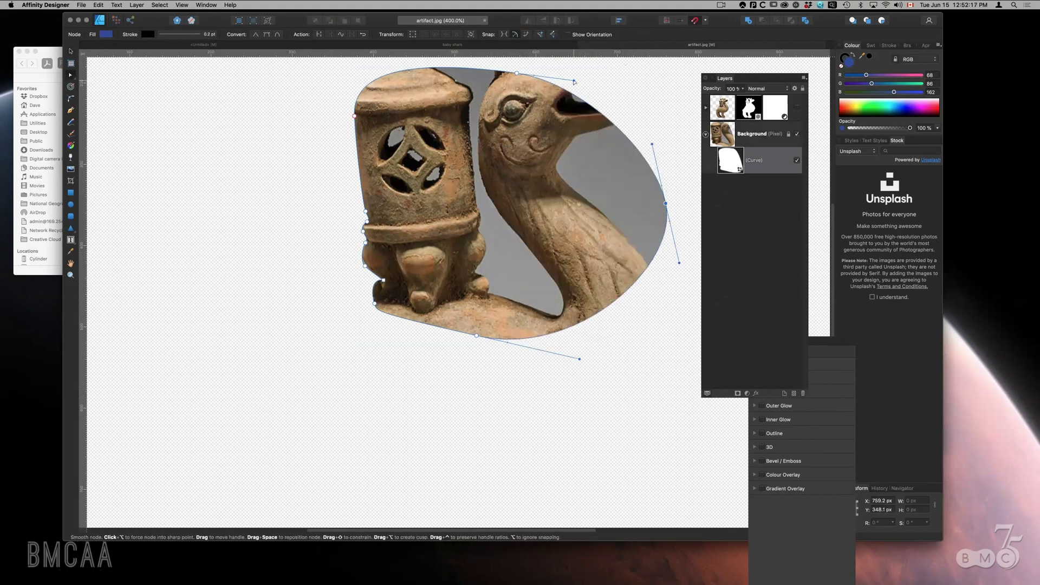
left_click_drag(574, 81, 626, 105)
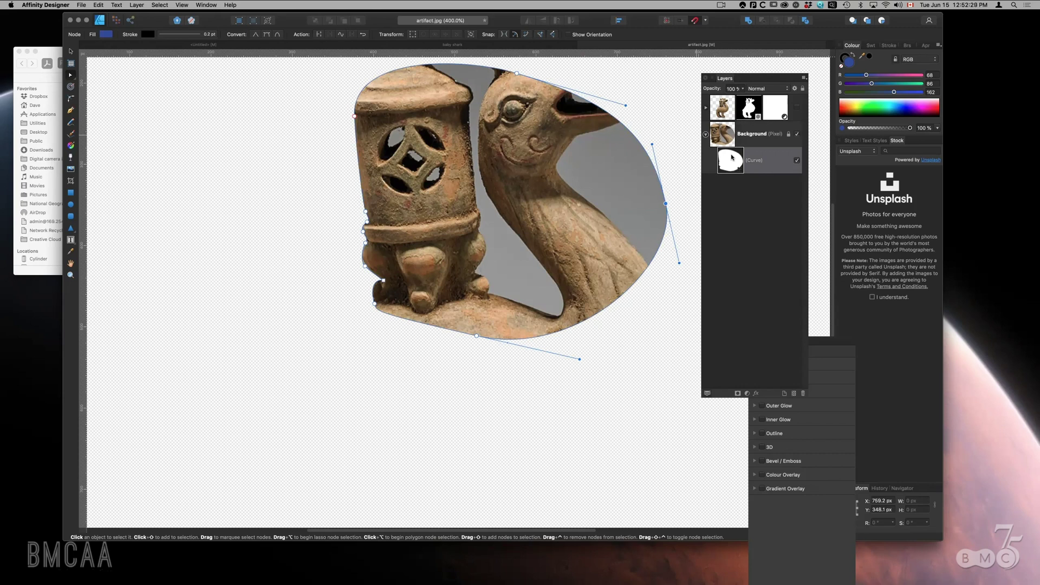
- Collapse and hide the curve-masked Background, show the cut-out statue layer, and select its pixel mask
left_click(706, 134)
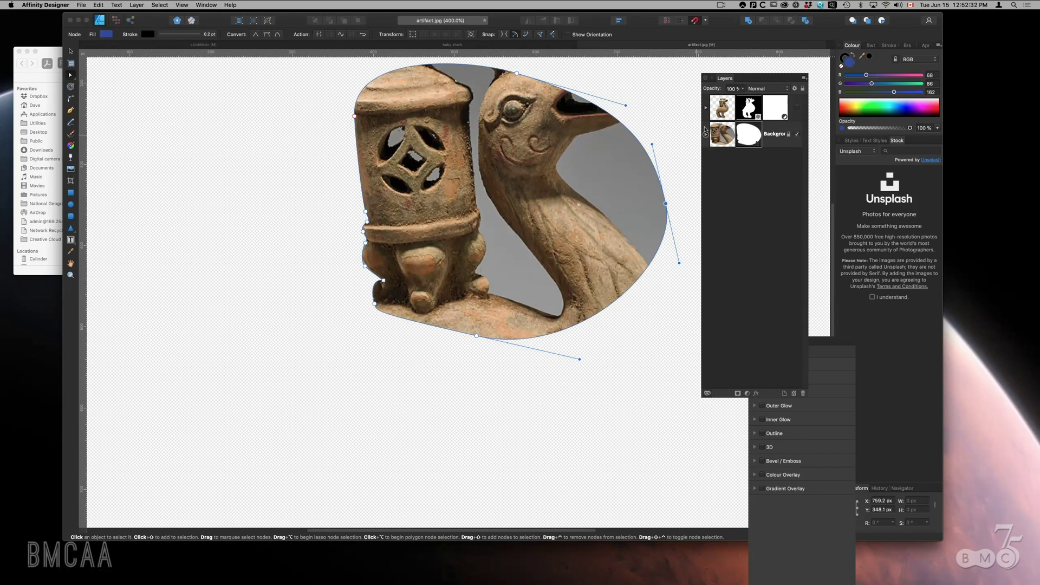
left_click(797, 134)
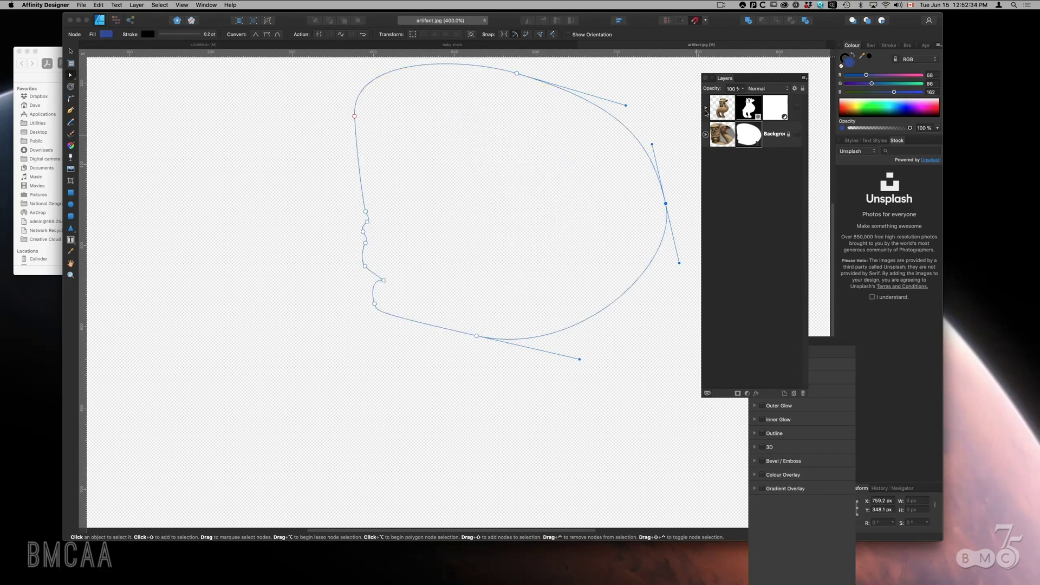
left_click(797, 106)
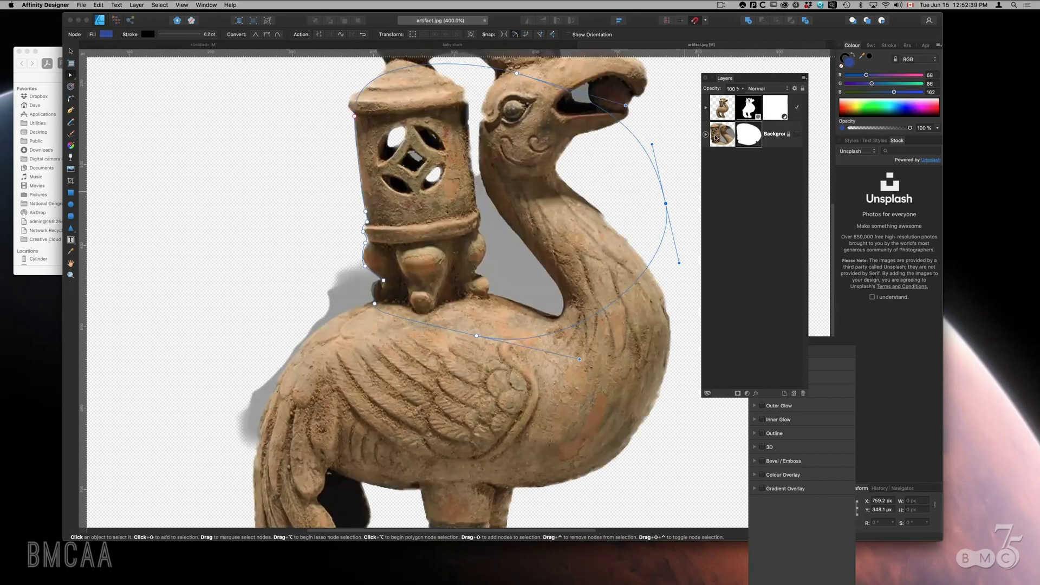
left_click(676, 152)
left_click(751, 104)
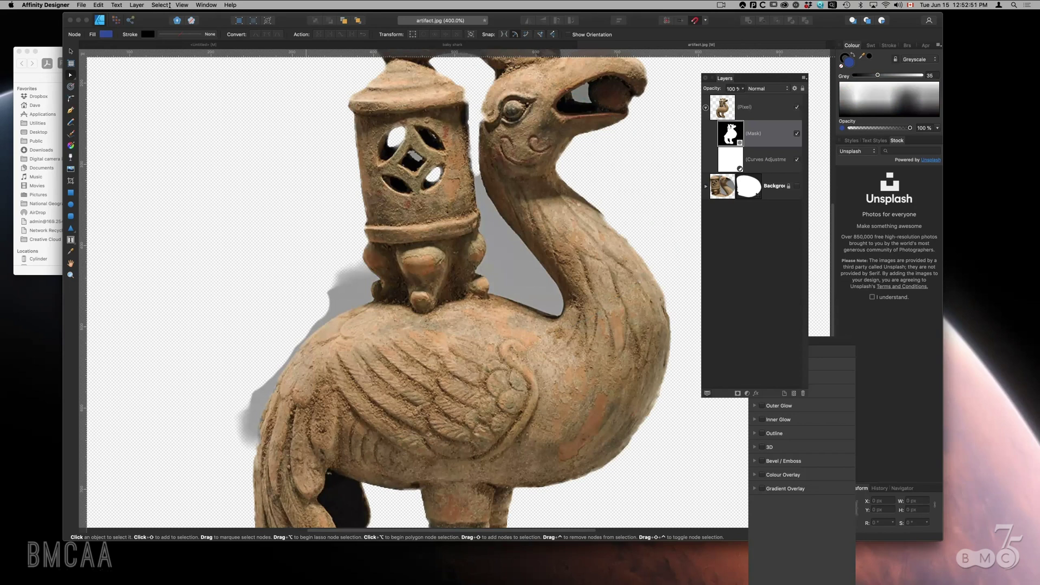
- Move the document window off the Finder folder and open Otocyon render shading.afdesign
left_click_drag(154, 25, 167, 29)
left_click_drag(185, 113, 221, 265)
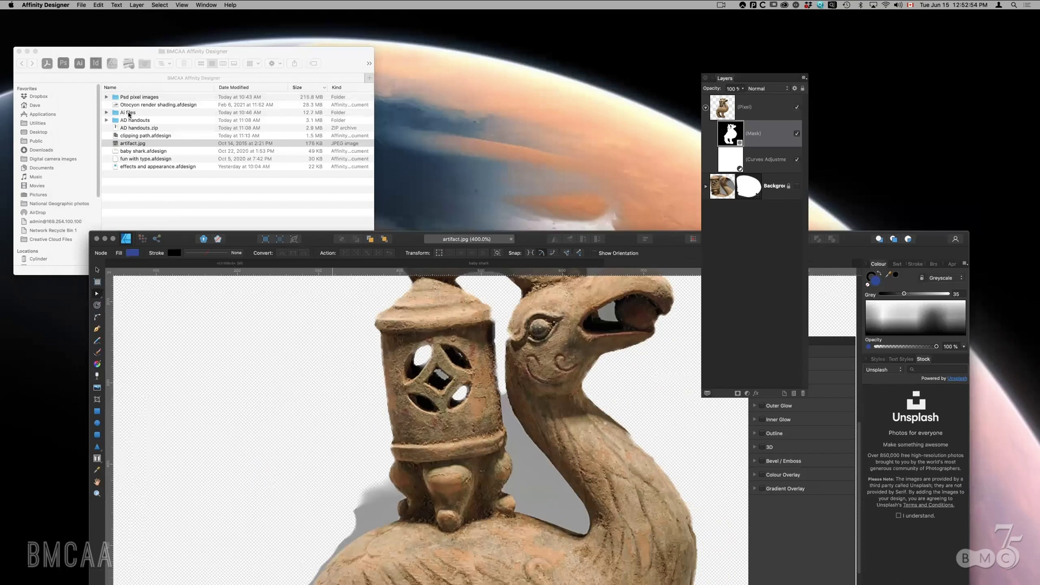
left_click(138, 128)
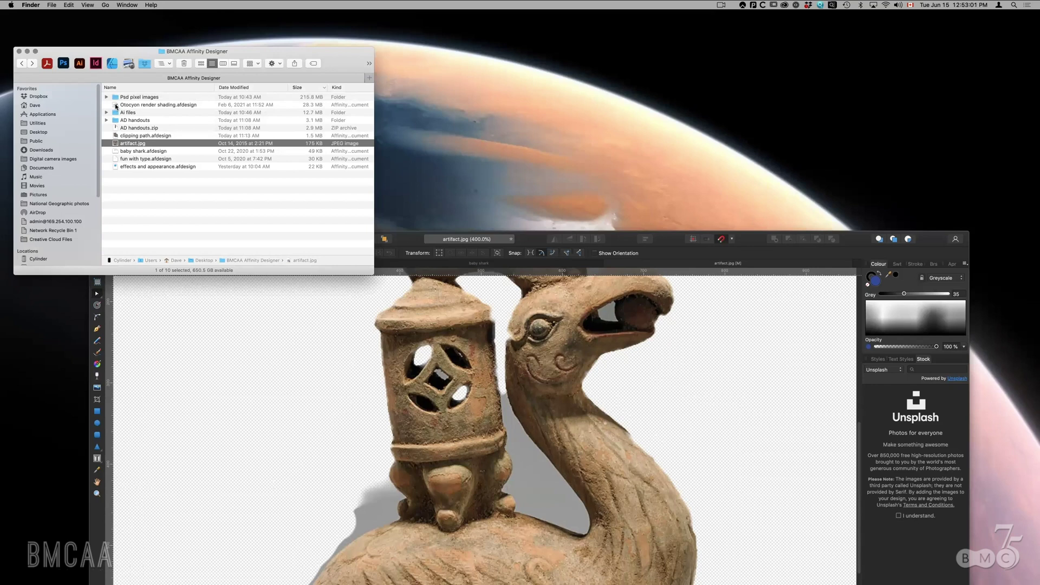
double_click(116, 105)
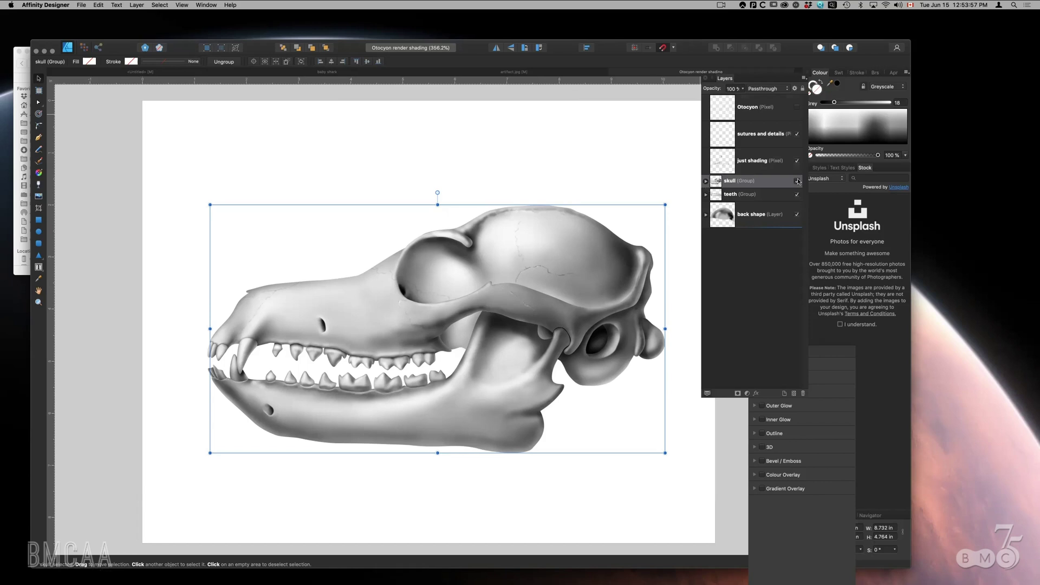
- Hide the sutures and details, just shading, skull, teeth and back shape layers
left_click(797, 134)
left_click(797, 161)
left_click(797, 181)
left_click(797, 194)
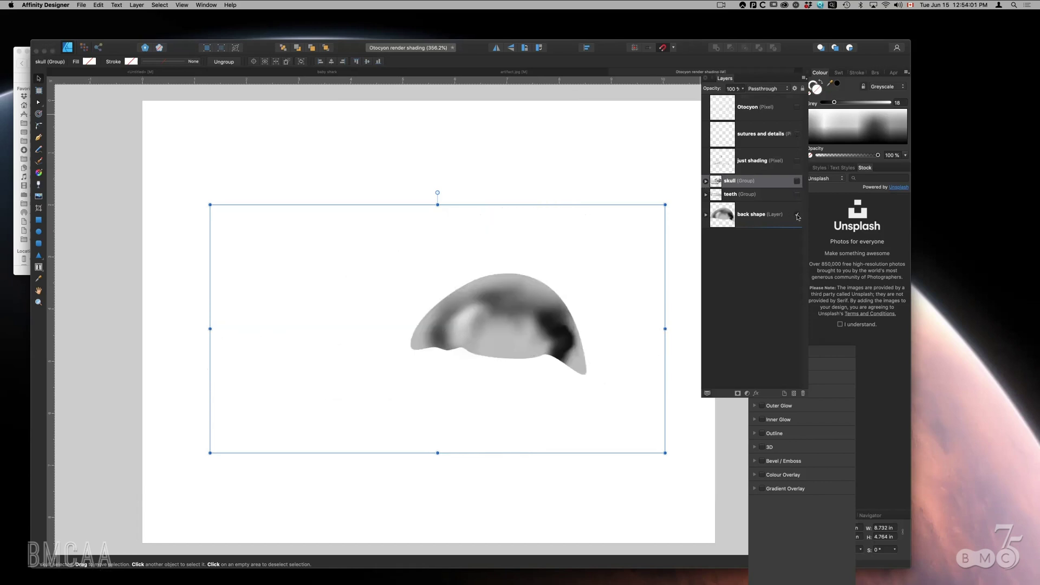
left_click(797, 215)
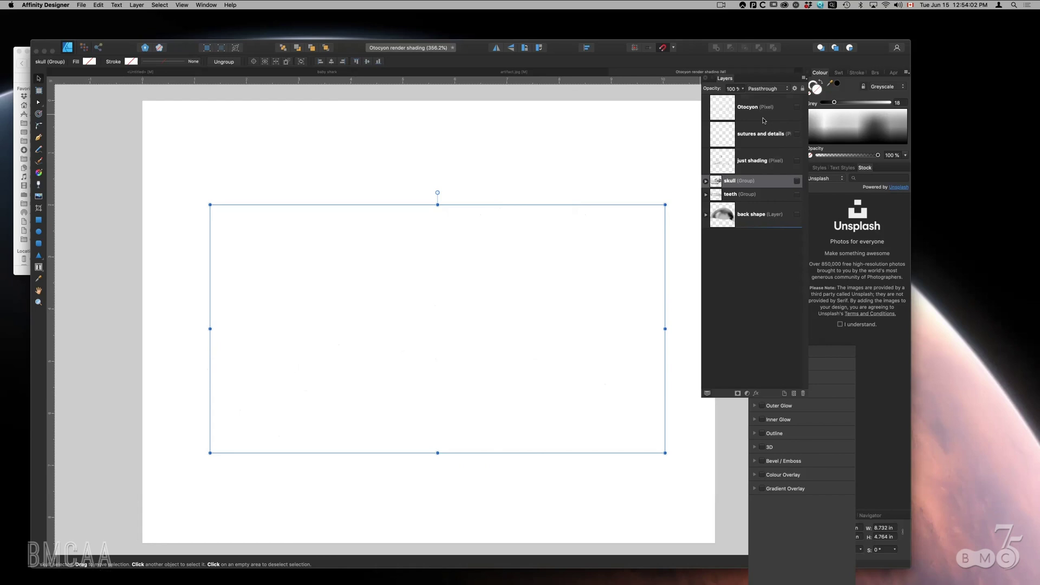
- Show and select the Otocyon sketch layer, and expand the skull group
left_click(797, 107)
left_click(768, 108)
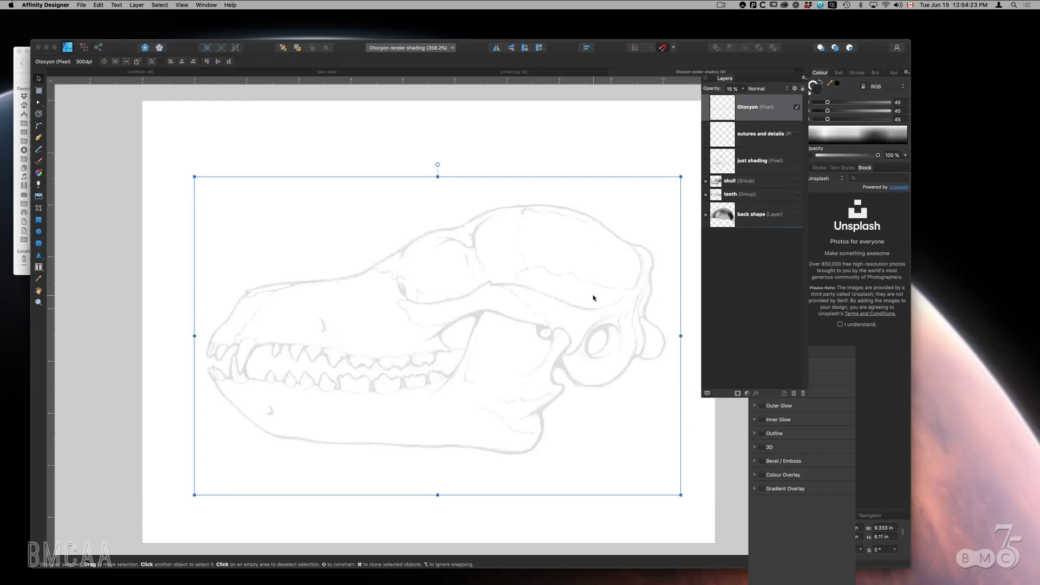
left_click(706, 182)
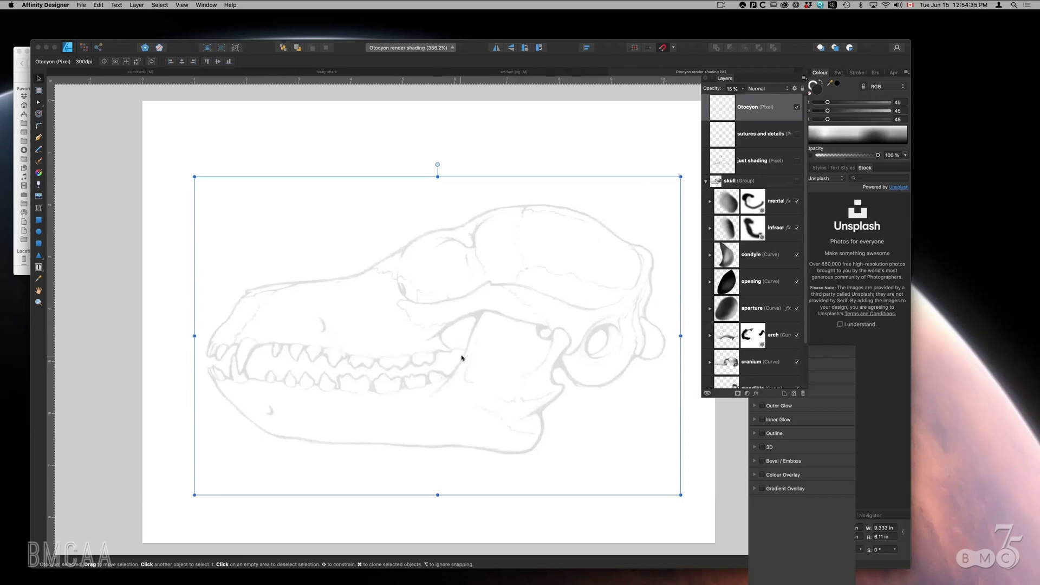
- Add a new empty layer directly above the Otocyon sketch layer
left_click(468, 174)
key("h")
left_click_drag(513, 274, 512, 231)
left_click(760, 109)
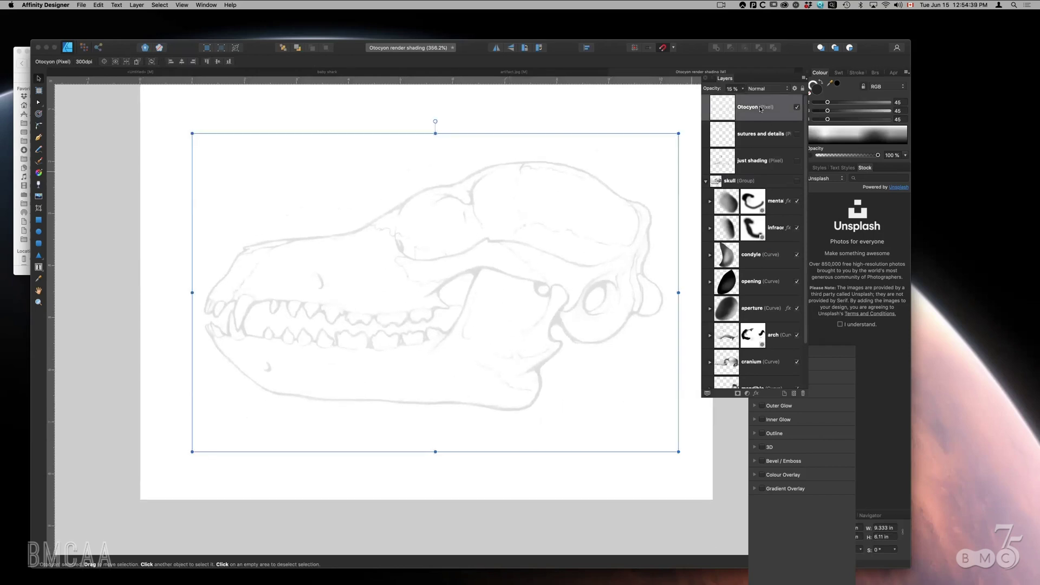
left_click(785, 394)
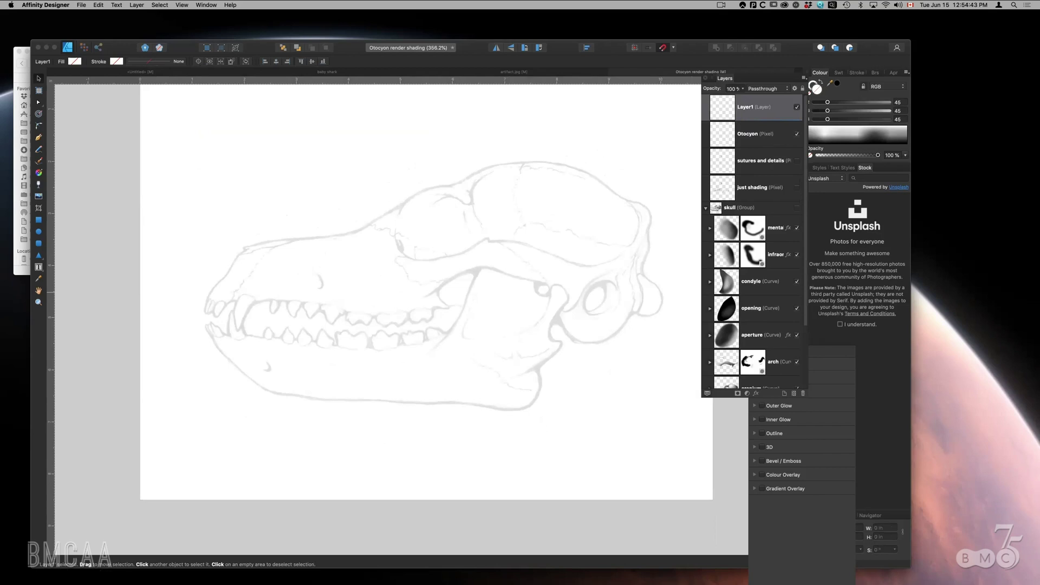
- Trace the lower jaw of the skull sketch as a closed curve on the new layer with the Pen tool
left_click(39, 139)
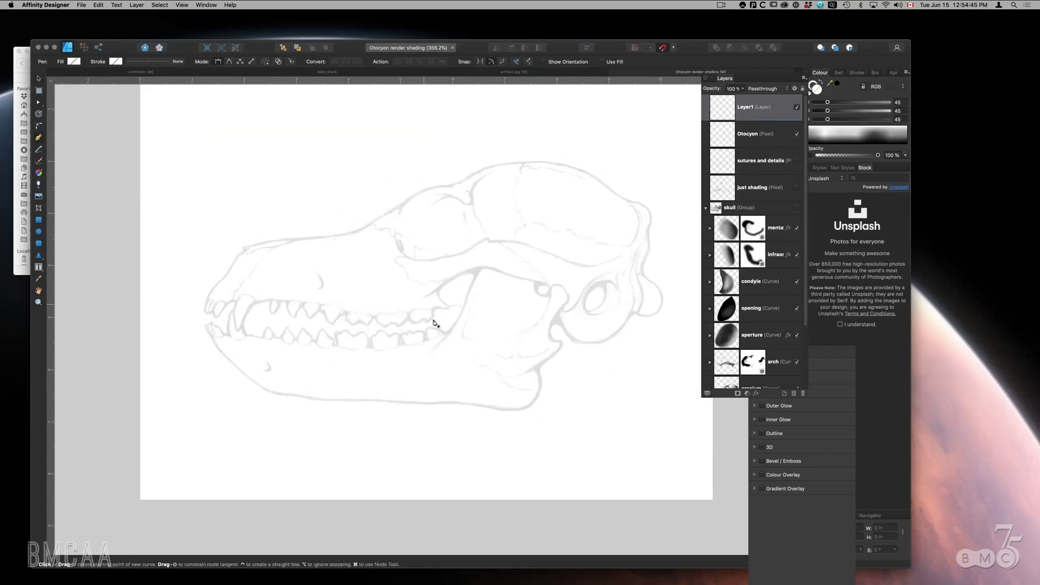
left_click_drag(477, 311, 477, 311)
left_click_drag(422, 355, 385, 356)
left_click_drag(293, 341, 247, 334)
left_click(213, 330)
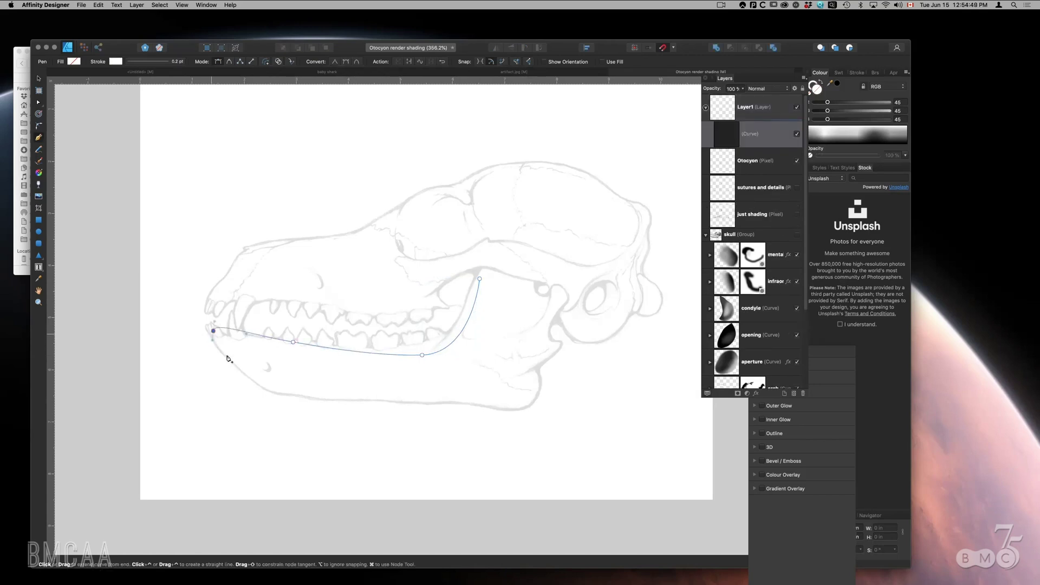
left_click_drag(295, 400, 325, 405)
left_click_drag(393, 407, 438, 416)
left_click_drag(521, 408, 562, 322)
left_click(568, 298)
left_click_drag(550, 275, 473, 313)
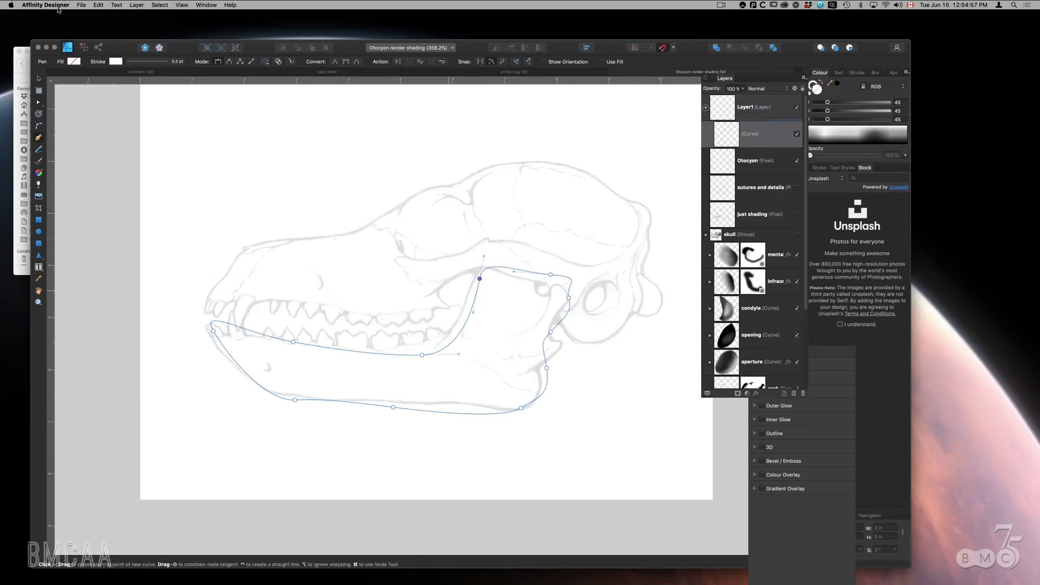
- Fill the jaw curve with a light grey of about C 6, M 5, Y 5, K 0
left_click(75, 62)
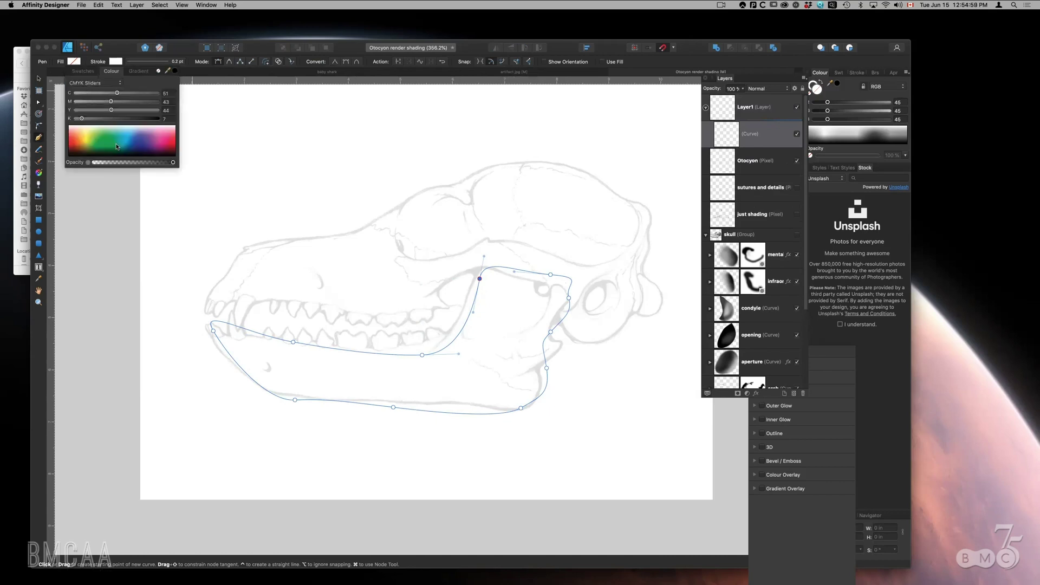
mouse_move(81, 119)
left_mouse_down()
mouse_move(90, 120)
mouse_move(69, 120)
left_mouse_up()
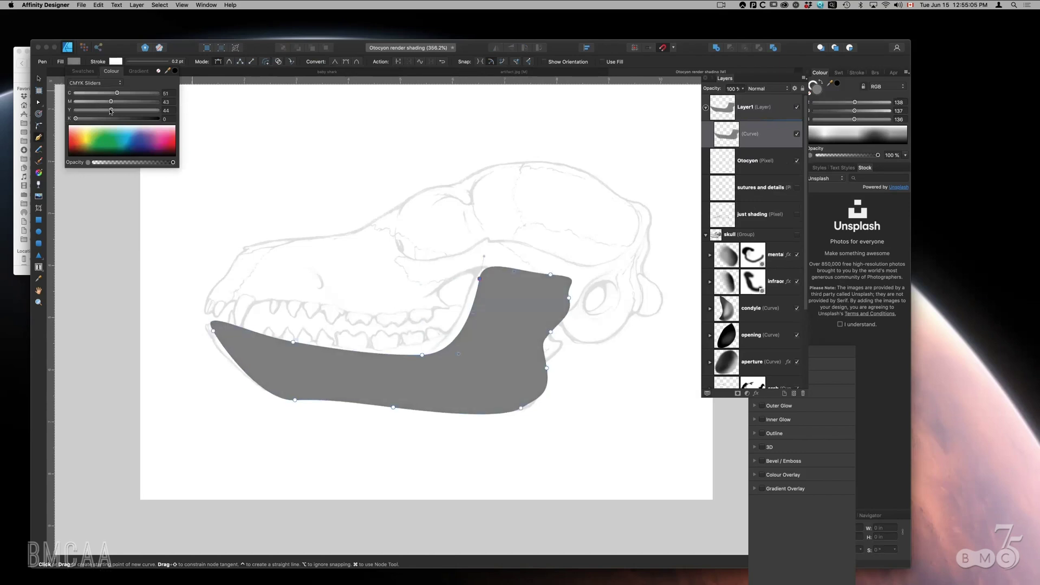
left_click_drag(111, 111, 77, 112)
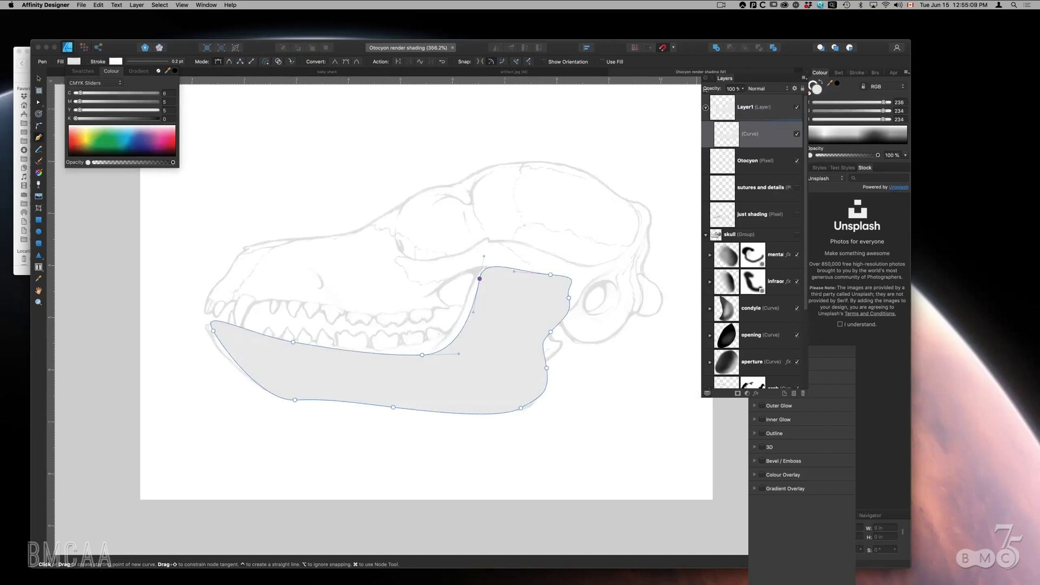
left_click(723, 140)
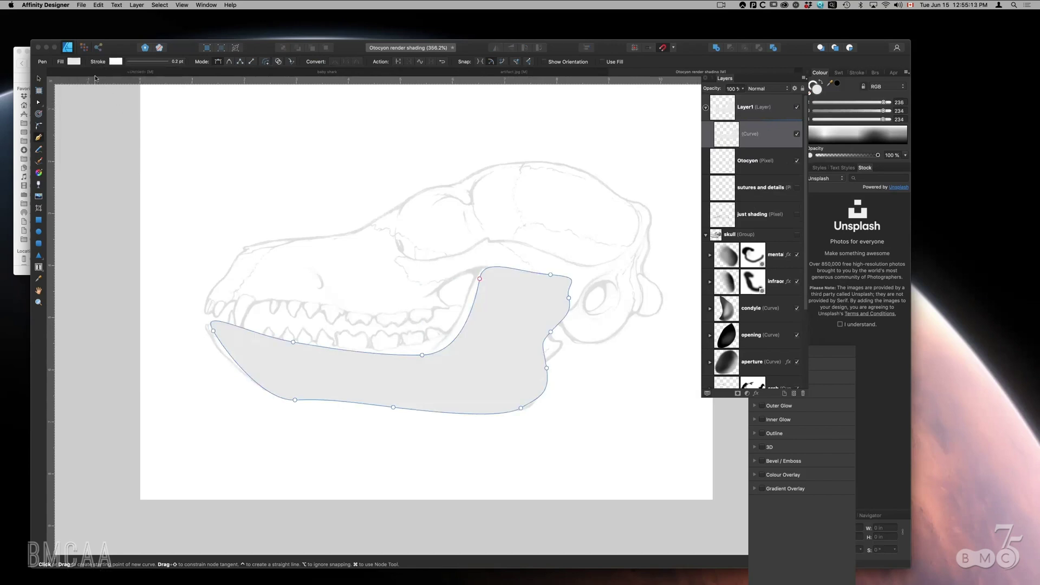
- In the Pixel Persona, brush soft dark grey shading inside the jaw curve at 995 px width, and undo the last stroke
left_click(85, 49)
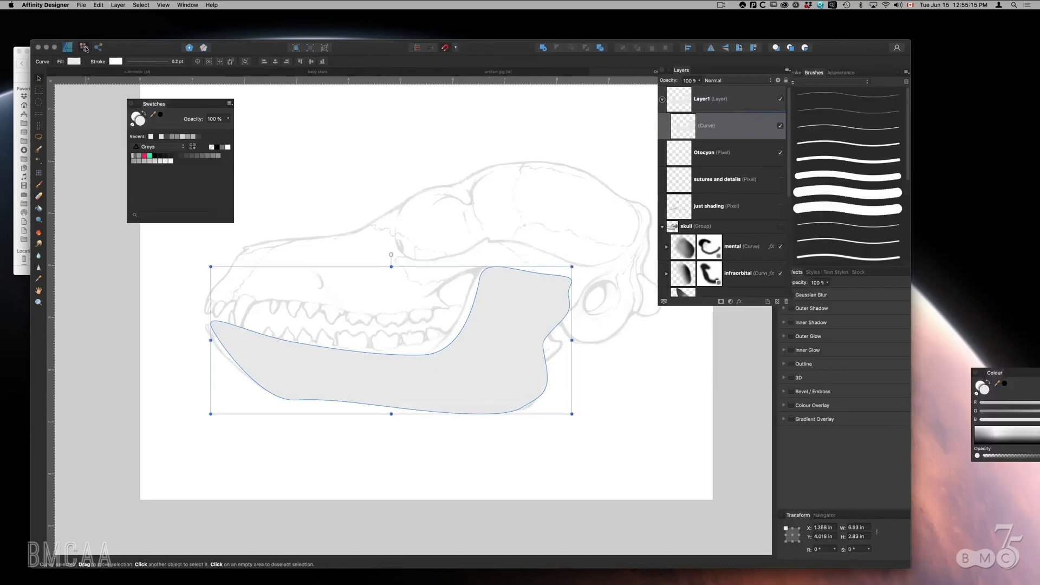
left_click(39, 186)
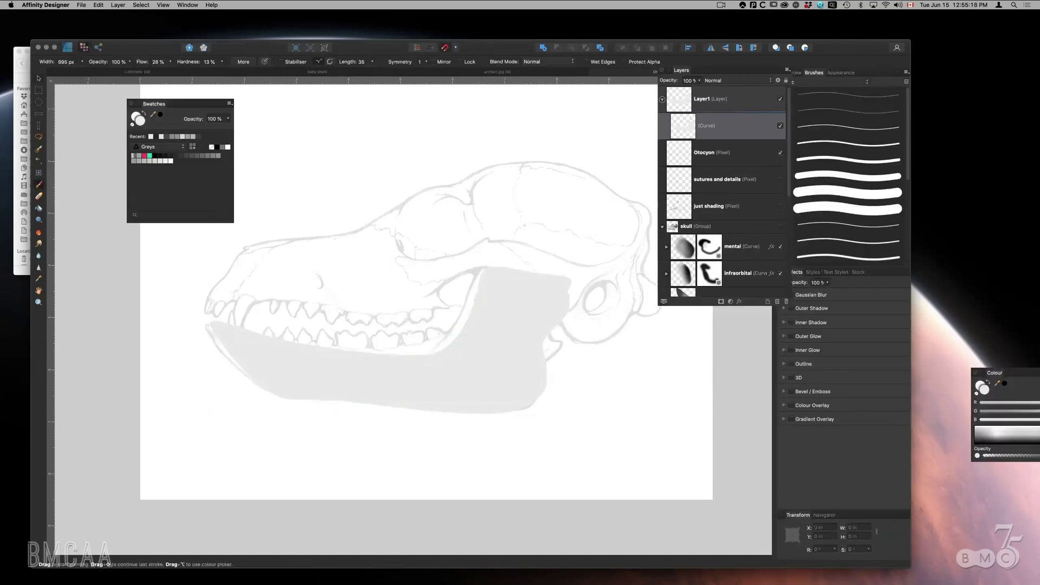
left_click(165, 138)
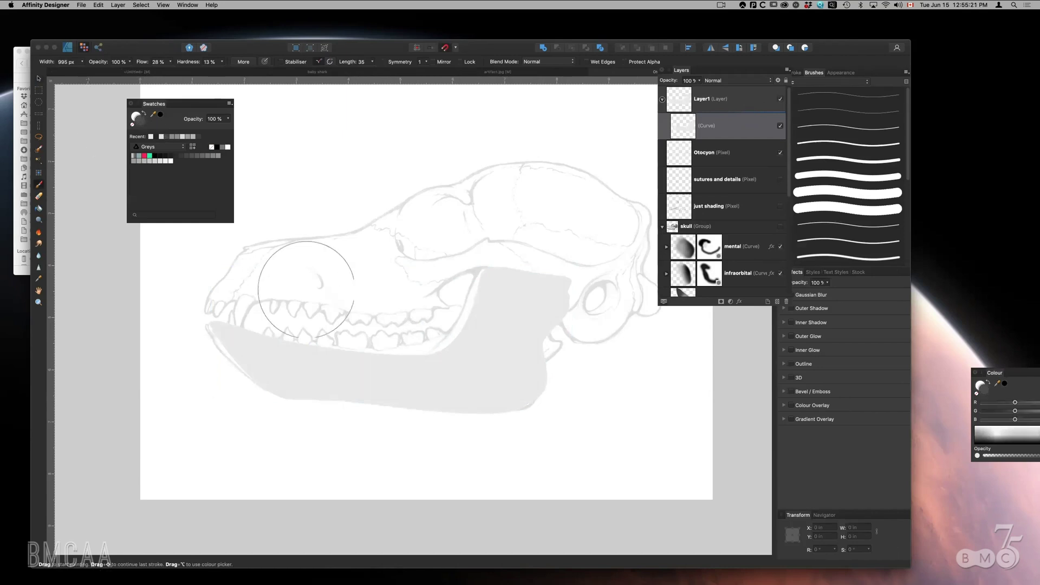
mouse_move(325, 302)
left_mouse_down()
mouse_move(204, 293)
mouse_move(238, 372)
mouse_move(313, 414)
mouse_move(578, 425)
mouse_move(594, 356)
mouse_move(582, 268)
left_mouse_up()
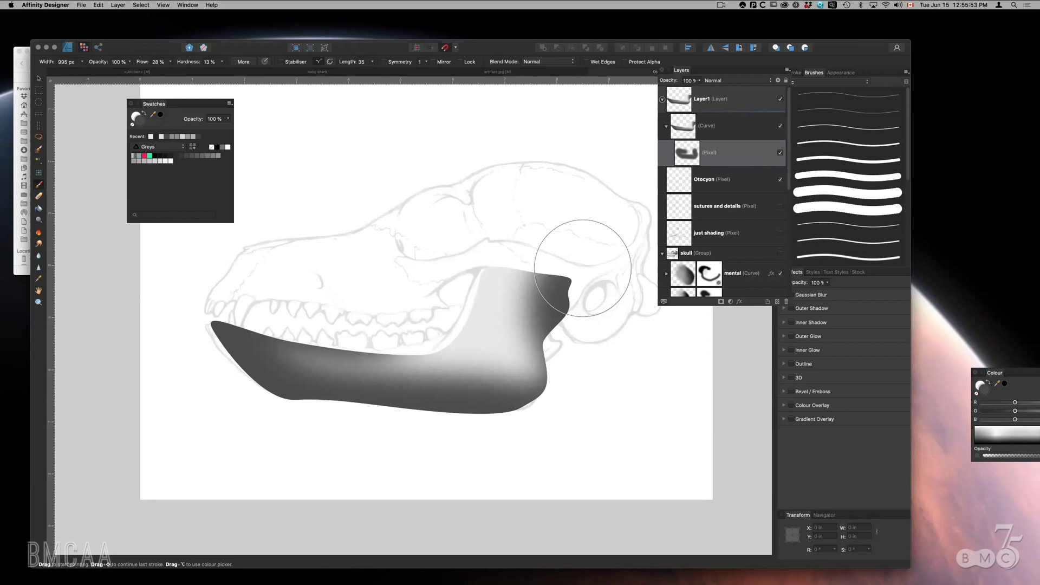
left_click_drag(580, 267, 553, 249)
key("super+z")
- With a 428.7 px brush, darken the jaw's front upright edge and paint white highlights along the middle of the jaw
mouse_move(374, 175)
left_mouse_down()
mouse_move(406, 179)
mouse_move(433, 223)
mouse_move(472, 230)
mouse_move(471, 255)
mouse_move(456, 309)
mouse_move(395, 341)
mouse_move(361, 341)
left_mouse_up()
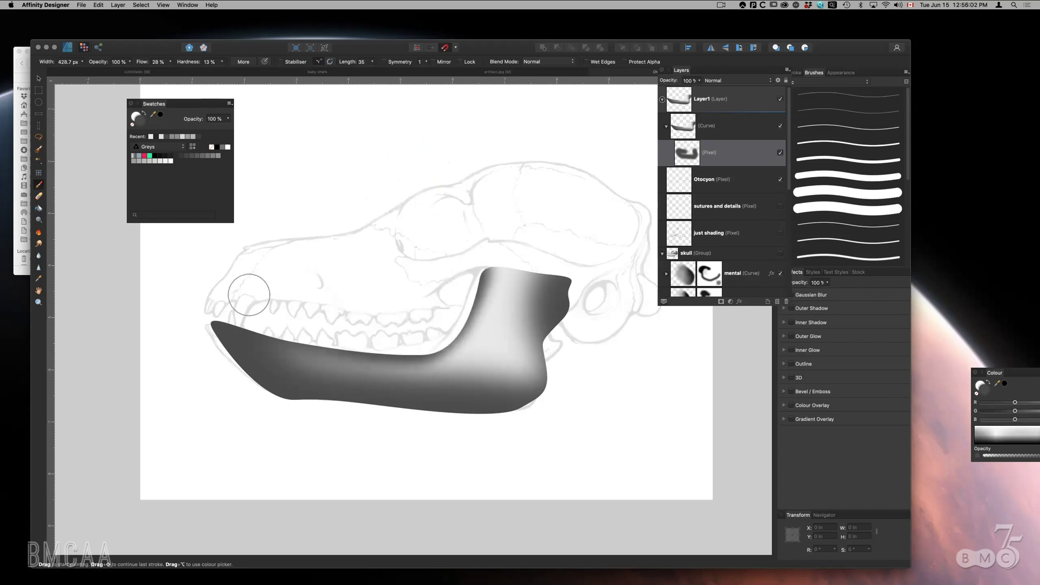
left_click(170, 161)
mouse_move(256, 355)
left_mouse_down()
mouse_move(323, 376)
mouse_move(455, 385)
mouse_move(500, 375)
mouse_move(499, 338)
mouse_move(539, 264)
mouse_move(542, 282)
mouse_move(525, 269)
left_mouse_up()
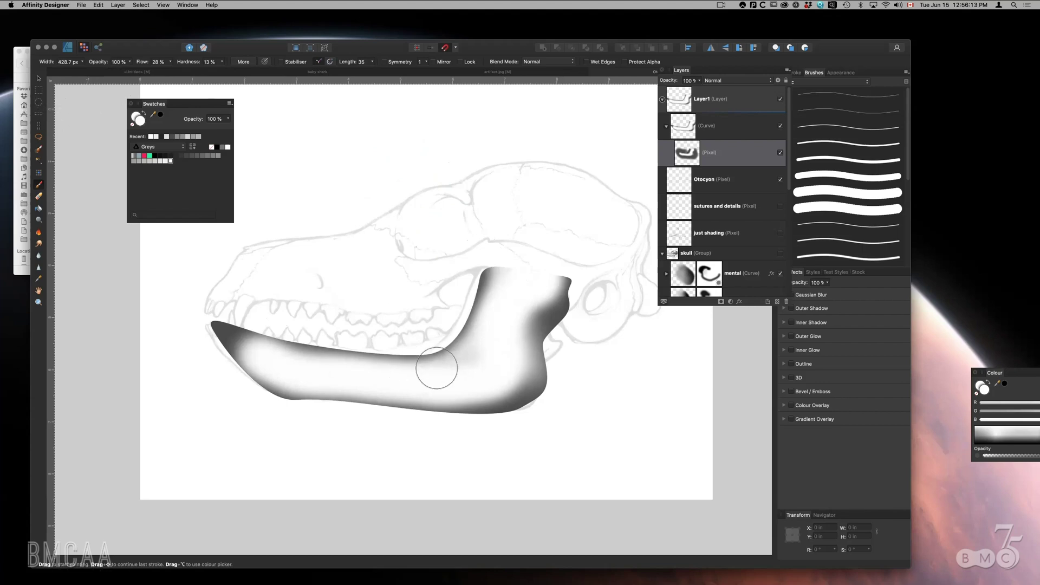
- Back in the Designer Persona, reshape the jaw curve's nodes to follow the sketch along the tooth row and rear edge
left_click(68, 48)
key("a")
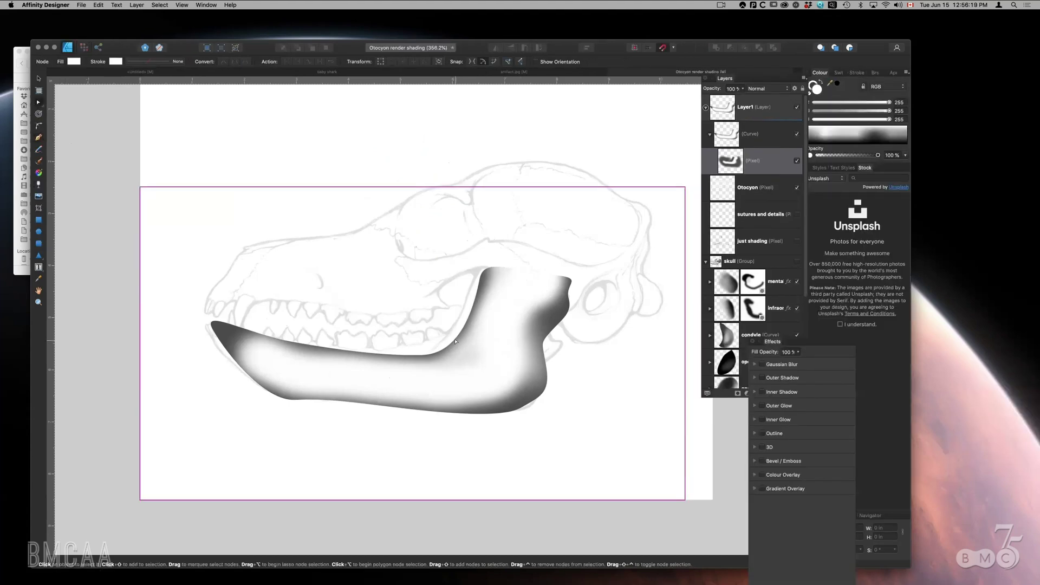
key("v")
left_click(455, 341)
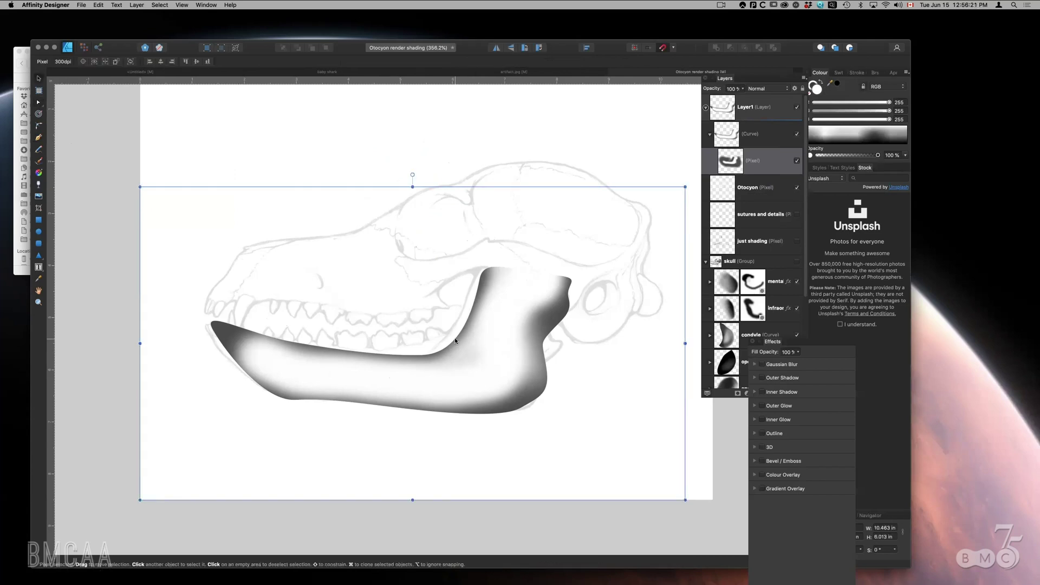
left_click(721, 134)
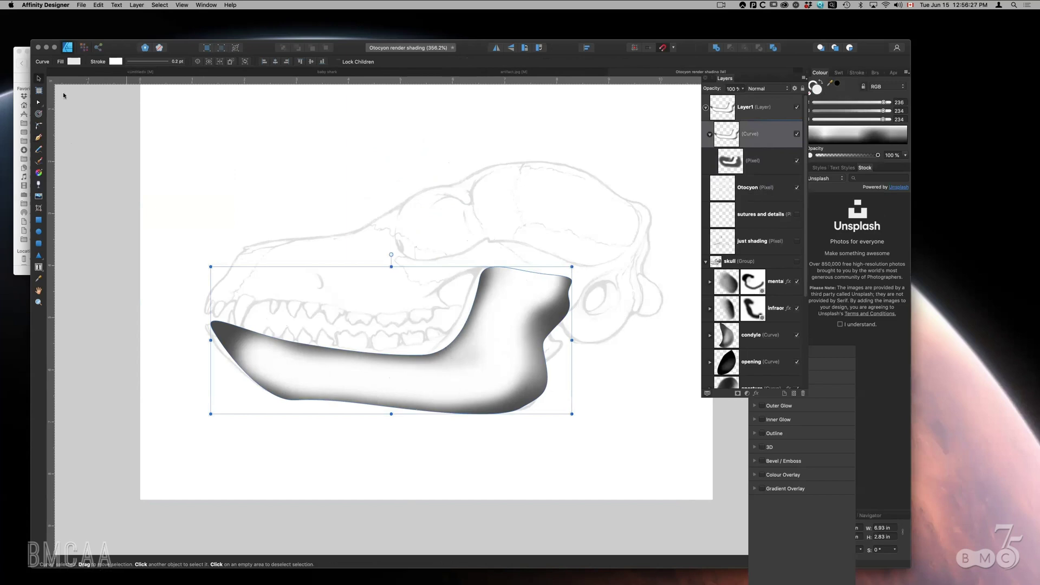
left_click(36, 102)
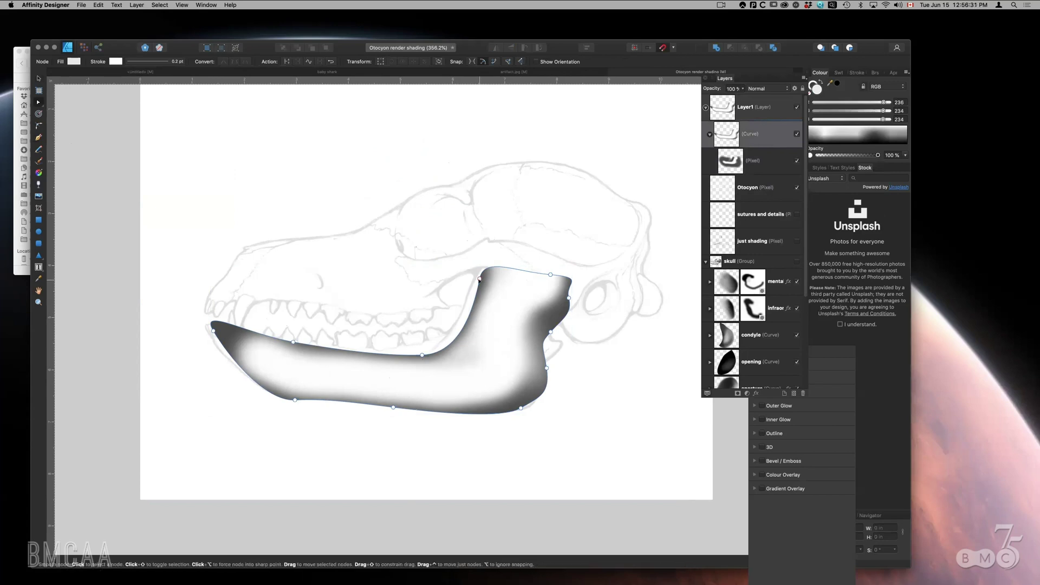
left_click(473, 278)
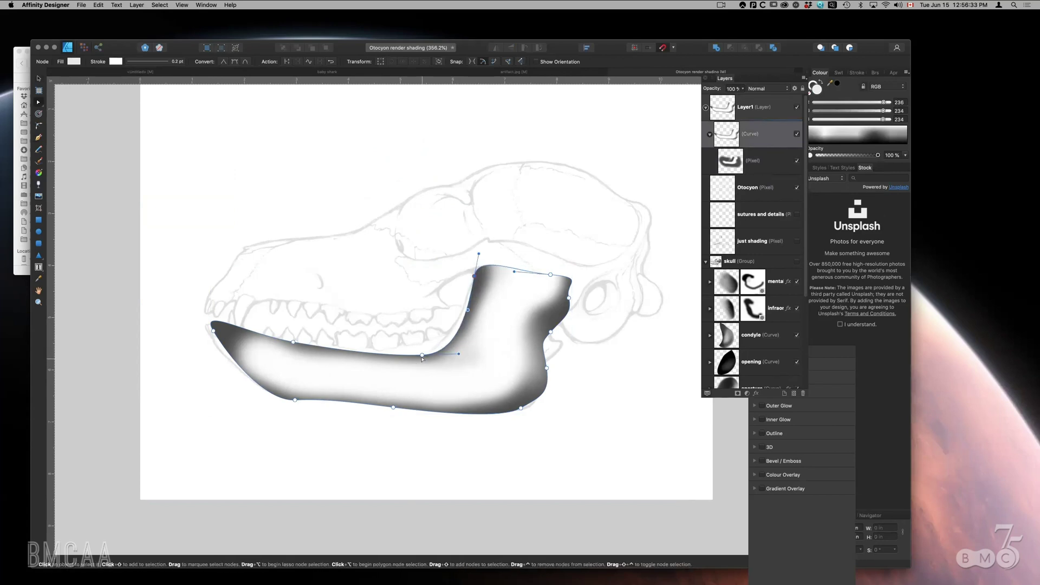
left_click_drag(417, 354, 407, 341)
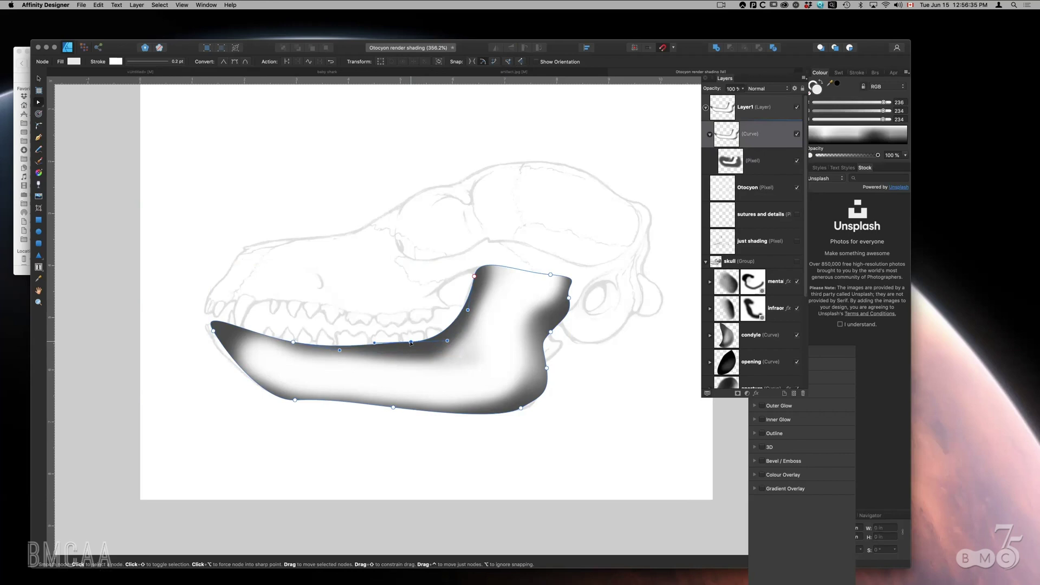
left_click_drag(553, 337, 562, 349)
left_click(574, 317)
left_click_drag(574, 315, 529, 348)
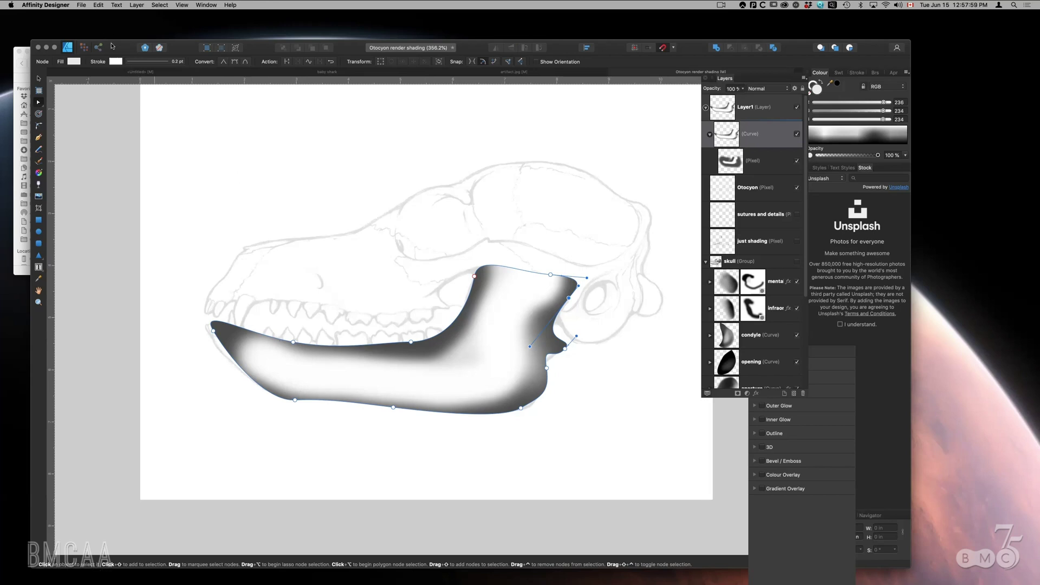
- Move the document window aside to view the BMCAA Affinity Designer folder, and move it back over the desktop
left_click_drag(113, 47, 245, 213)
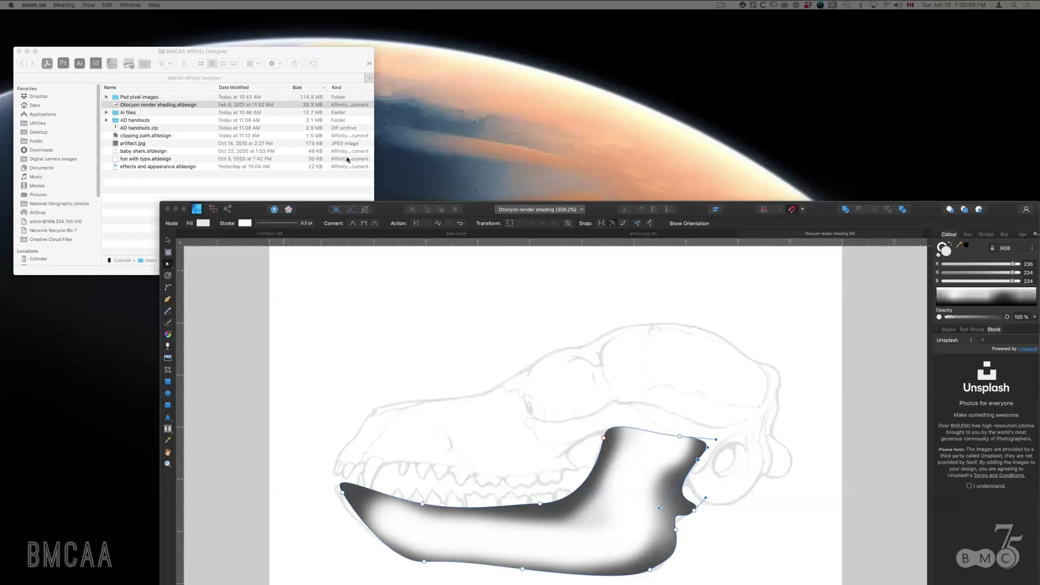
left_click_drag(381, 209, 277, 27)
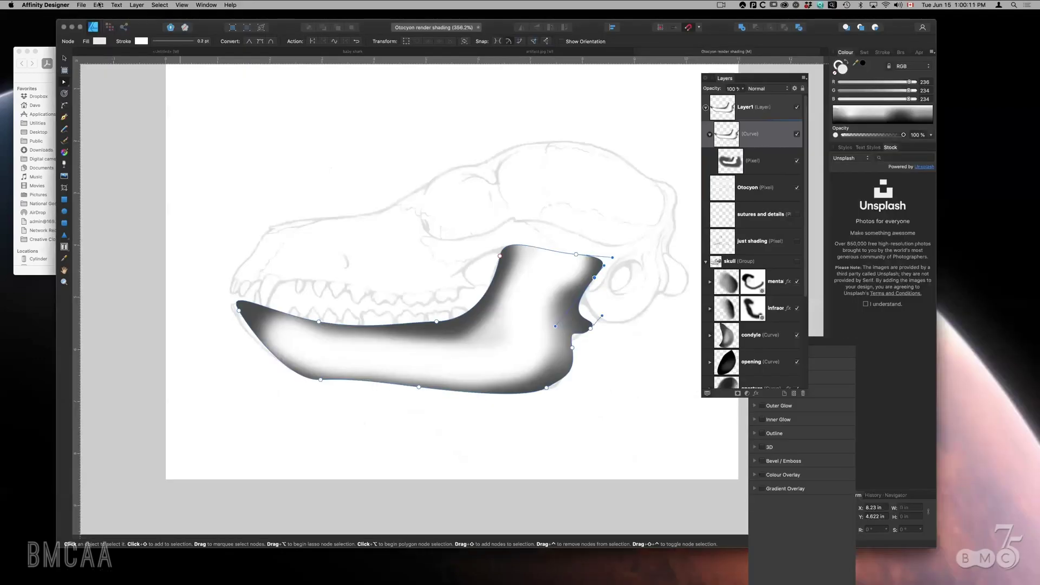
- Open the document's export settings and review the options for the PDF, EXR and TGA formats
left_click(81, 6)
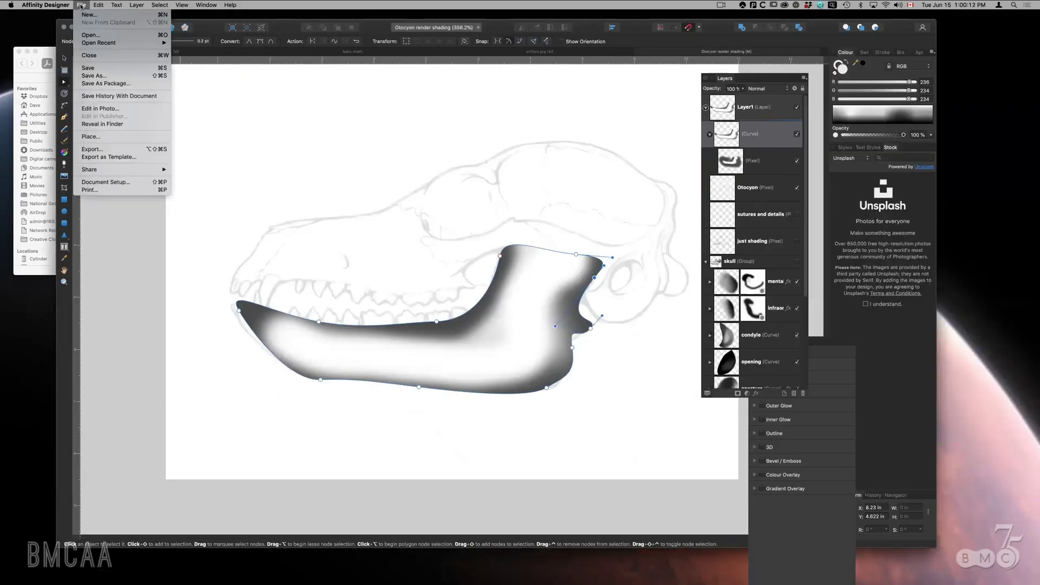
left_click(92, 151)
left_click_drag(592, 115, 565, 85)
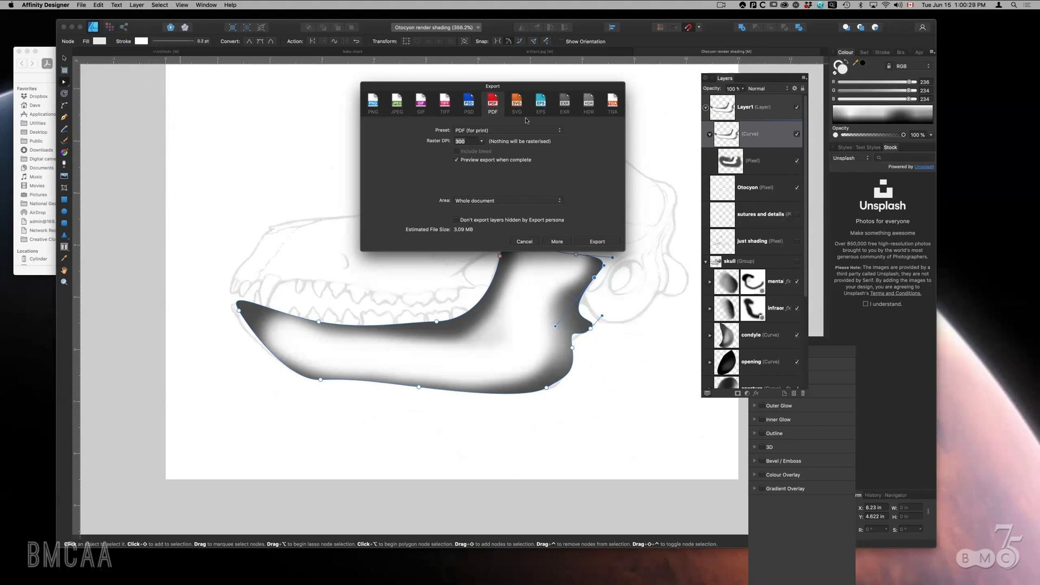
left_click(564, 103)
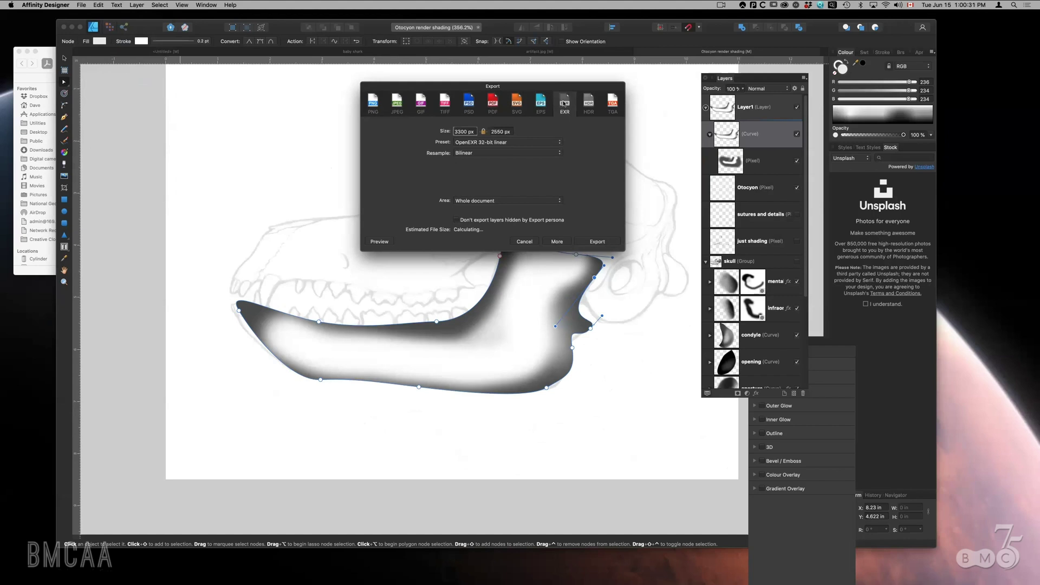
left_click(610, 102)
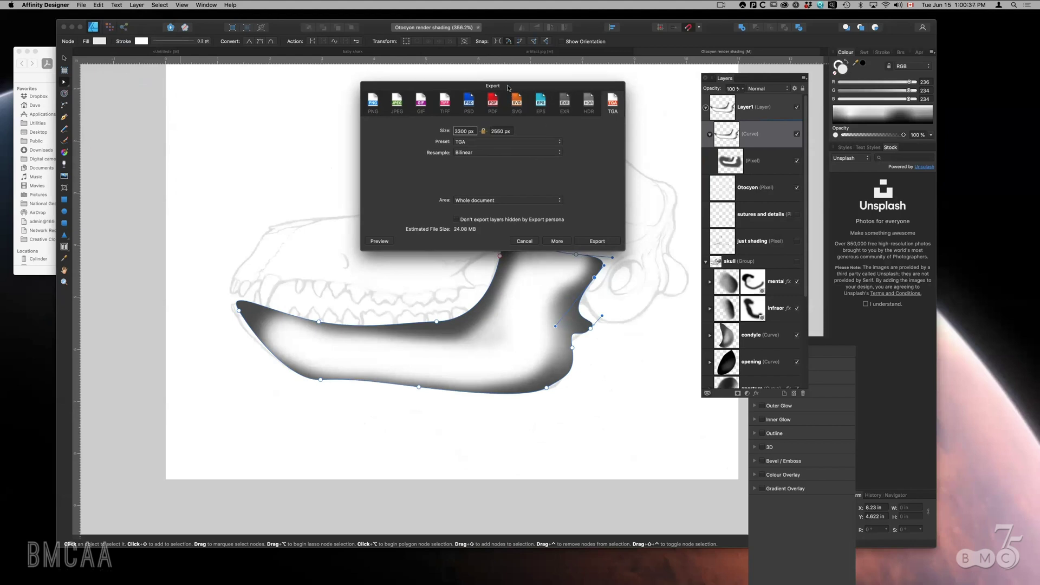
left_click_drag(508, 88, 510, 81)
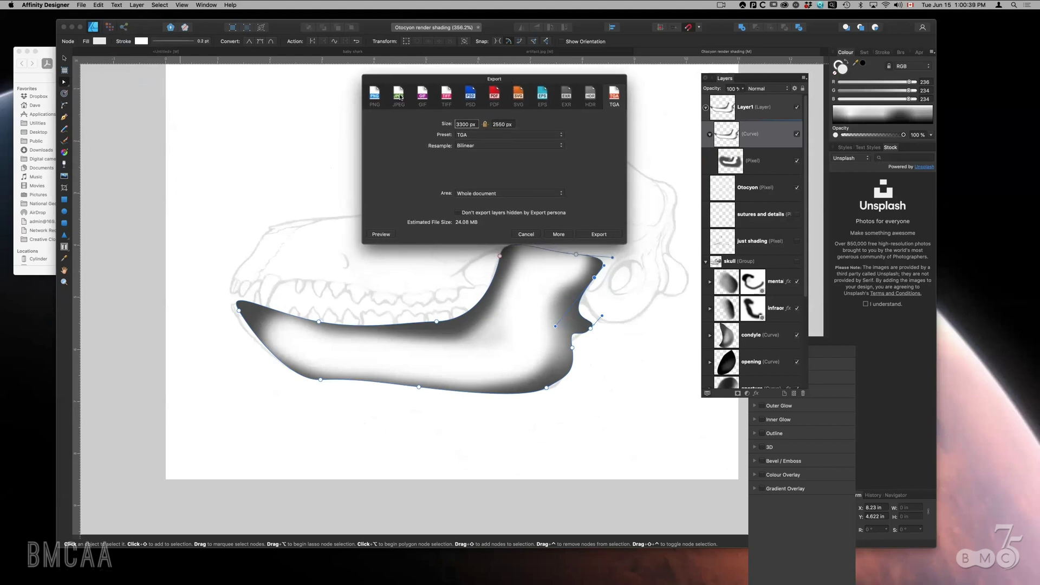
- Examine the GIF format's additional export options, and switch the export format to PSD
left_click(423, 97)
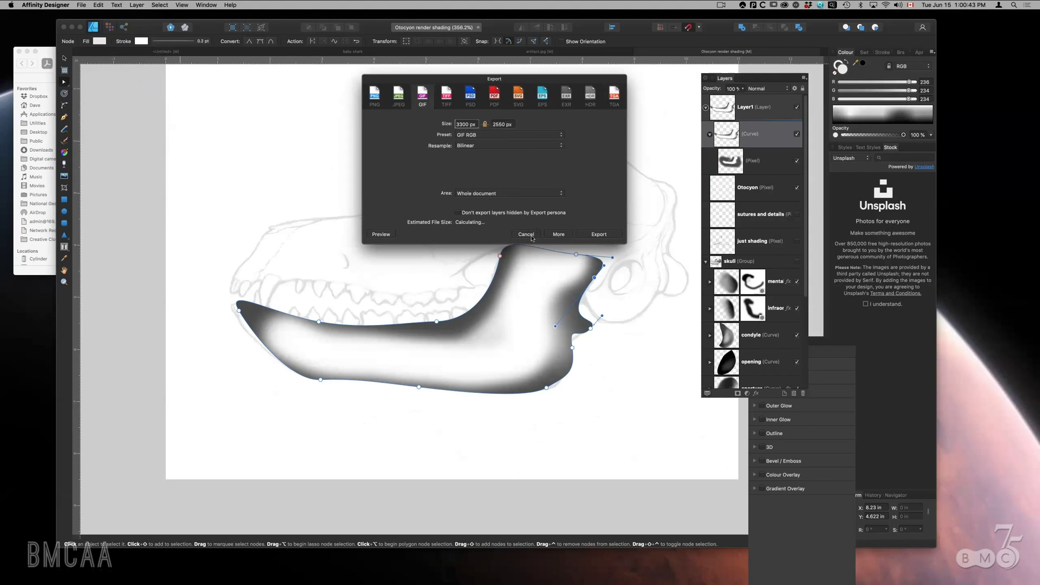
left_click(559, 235)
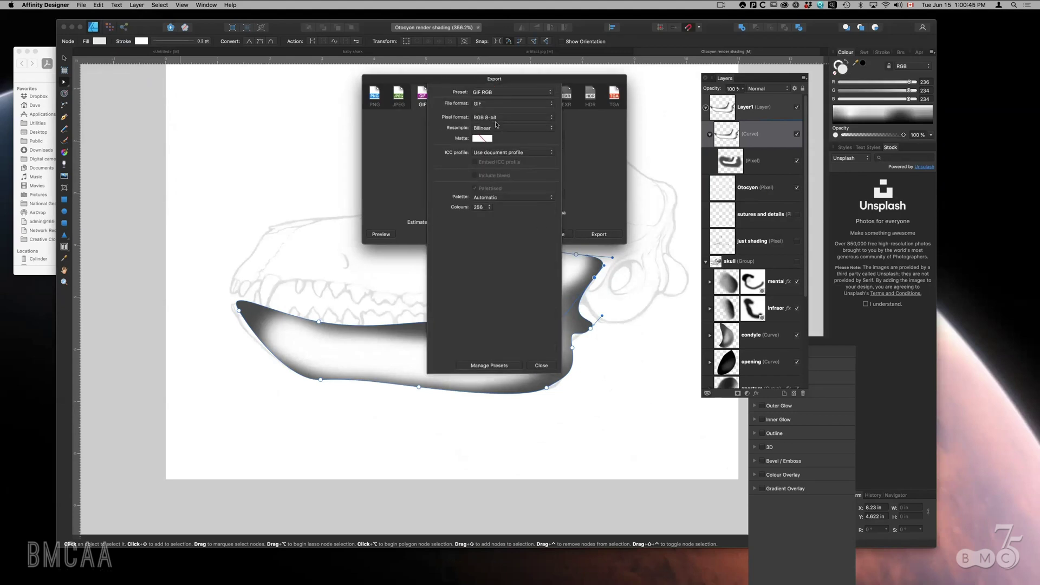
left_click(553, 365)
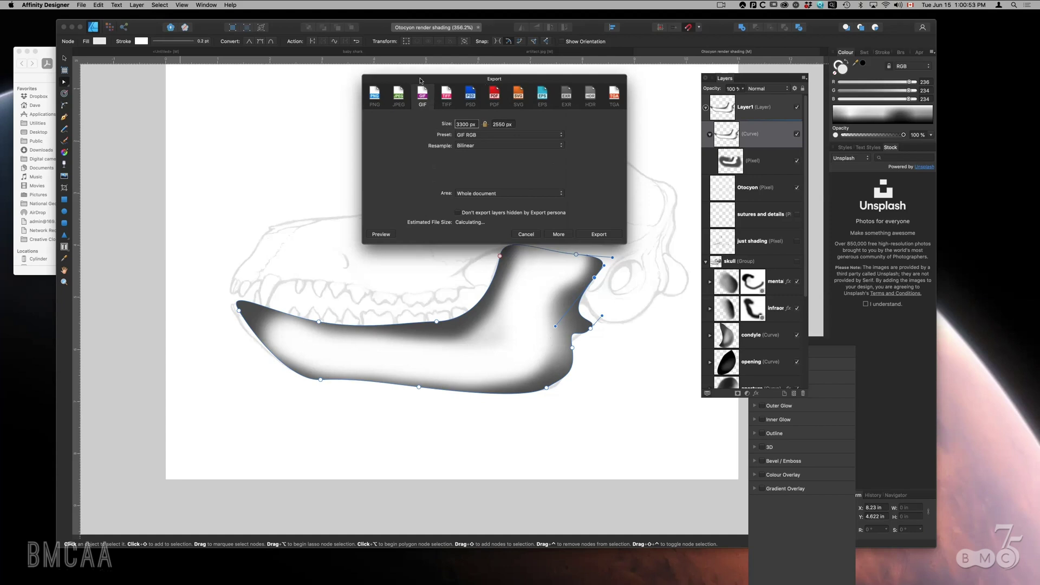
left_click_drag(420, 81, 423, 84)
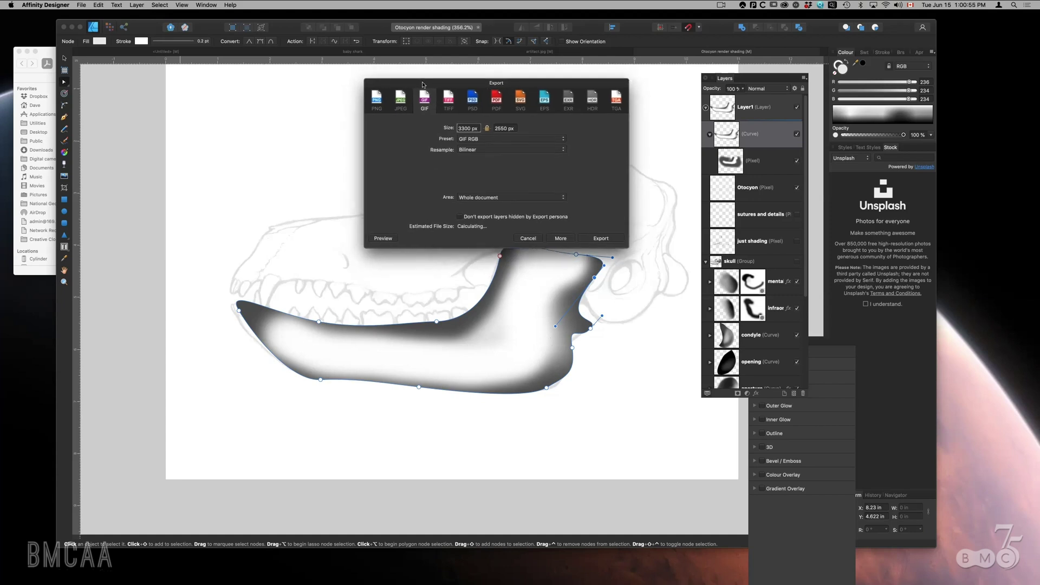
left_click(472, 100)
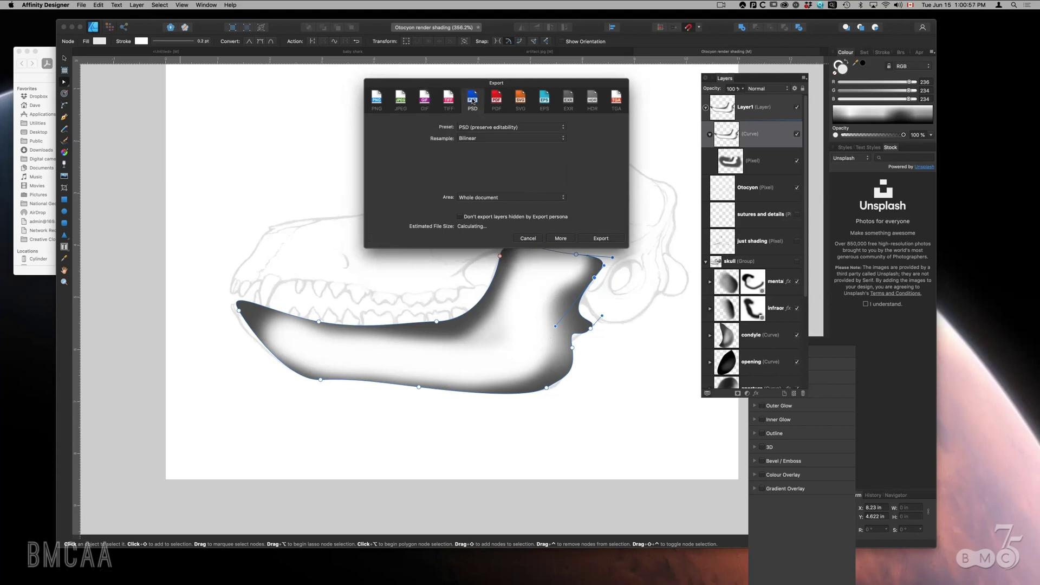